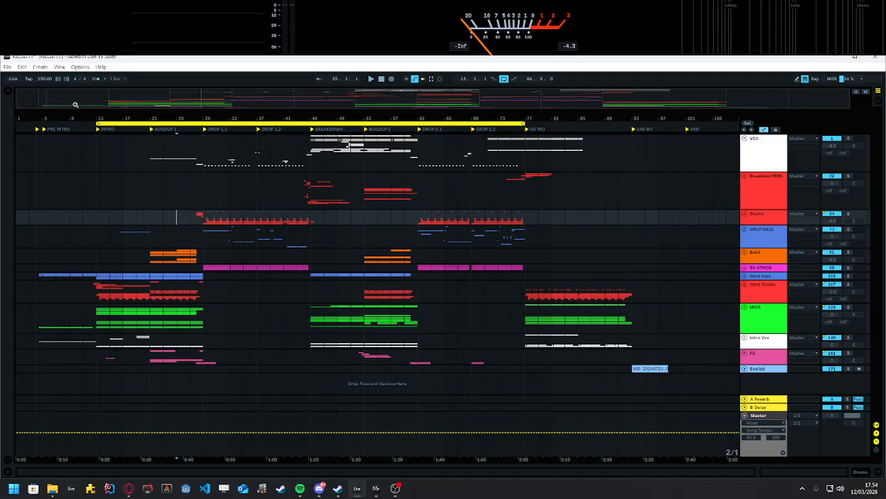
Step: Turn off the arrangement loop and start playback from bar 4, just before the PRE INTRO section
{"action": "left_click_drag", "start_coordinate": [124, 105], "coordinate": [153, 119]}
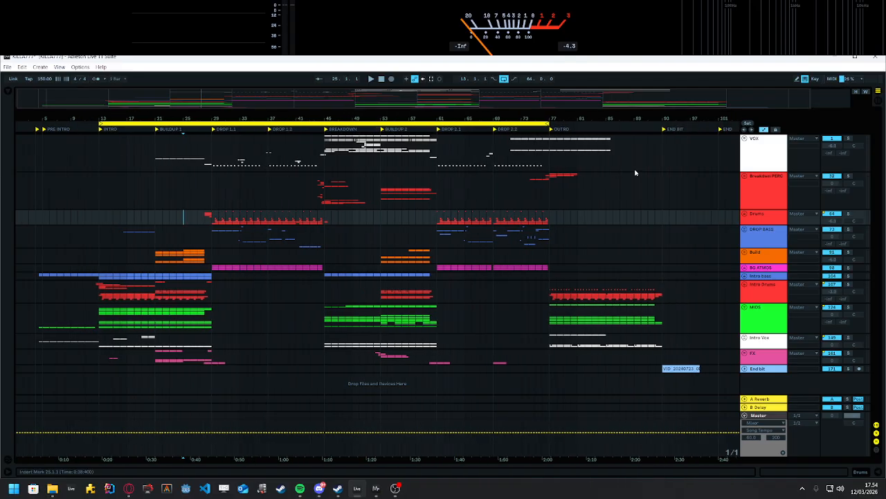
{"action": "left_click_drag", "start_coordinate": [62, 92], "coordinate": [49, 194]}
{"action": "left_click", "coordinate": [40, 204]}
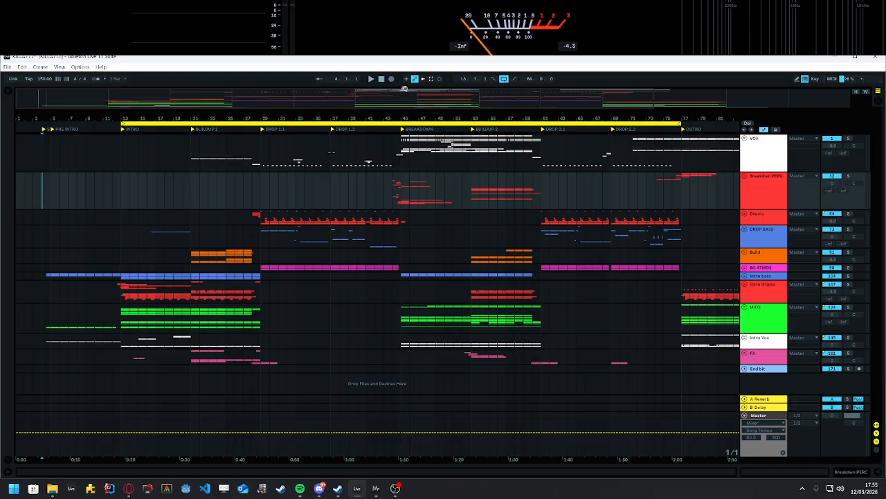
{"action": "left_click", "coordinate": [503, 78]}
{"action": "key", "text": "space"}
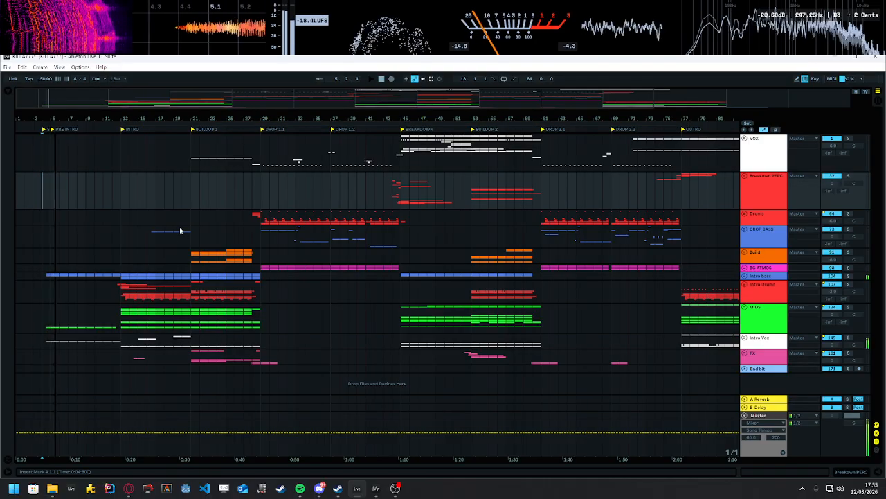
Step: Unfold the MIDIS group and inspect the notes of the 132 Serum 2 clip in the INTRO section
{"action": "left_click", "coordinate": [744, 309]}
{"action": "scroll", "coordinate": [703, 283], "scroll_direction": "down", "scroll_amount": 8}
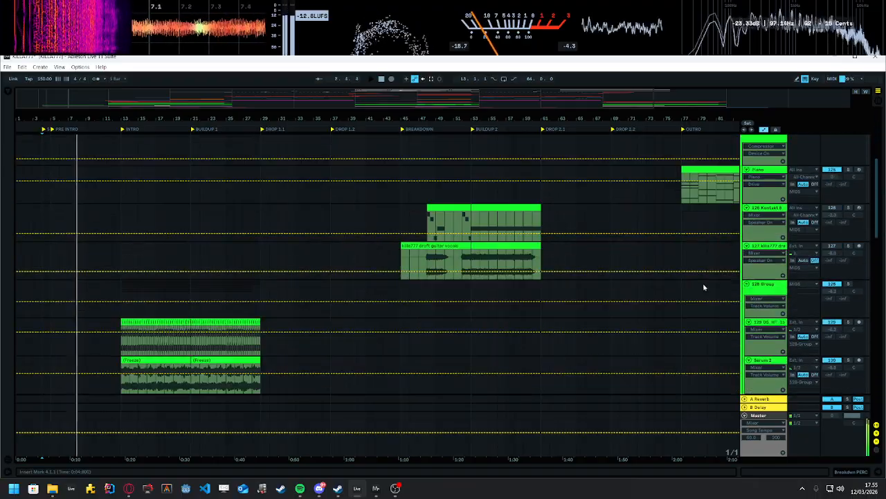
{"action": "scroll", "coordinate": [701, 282], "scroll_direction": "down", "scroll_amount": 10}
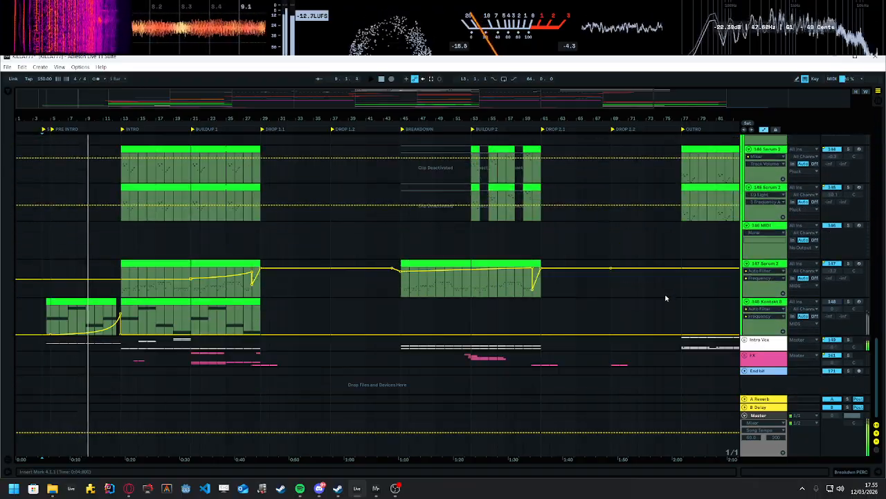
{"action": "scroll", "coordinate": [660, 298], "scroll_direction": "up", "scroll_amount": 10}
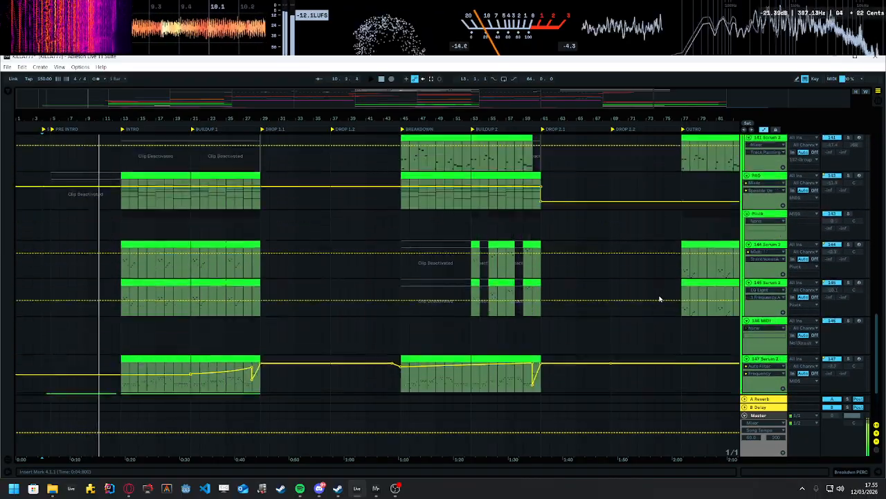
{"action": "scroll", "coordinate": [660, 299], "scroll_direction": "up", "scroll_amount": 2}
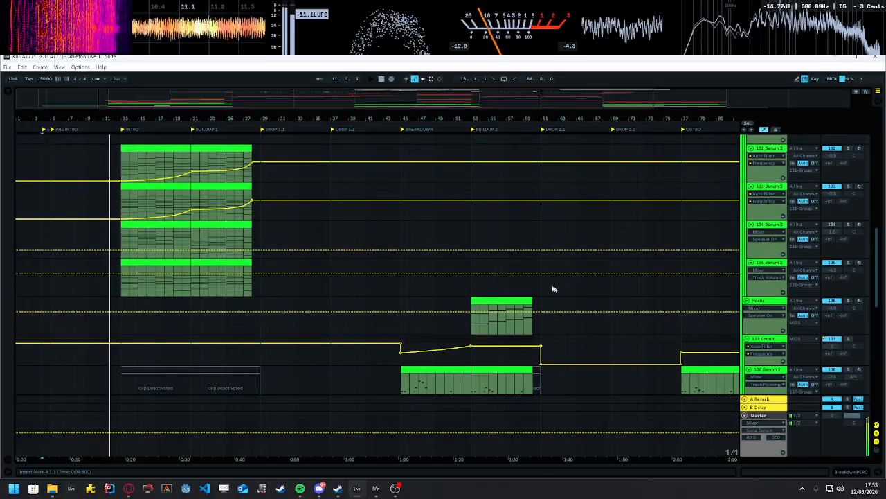
{"action": "left_click", "coordinate": [159, 150]}
{"action": "double_click", "coordinate": [159, 149]}
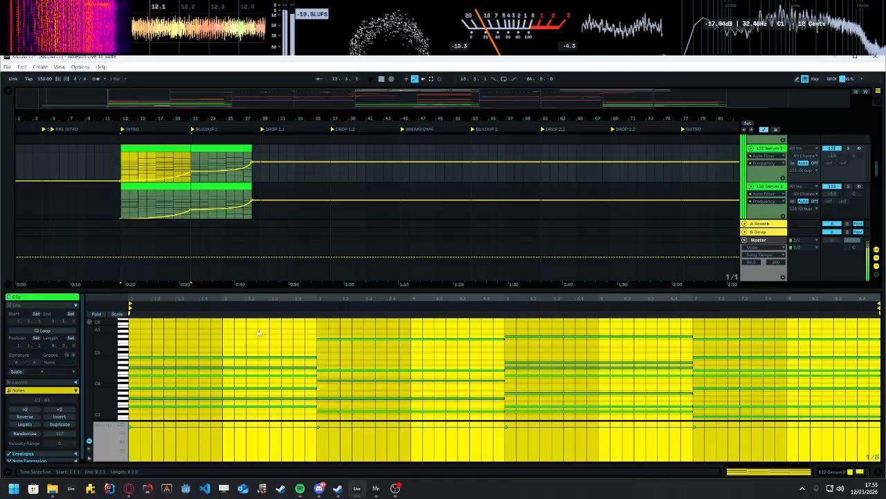
{"action": "left_click", "coordinate": [162, 337]}
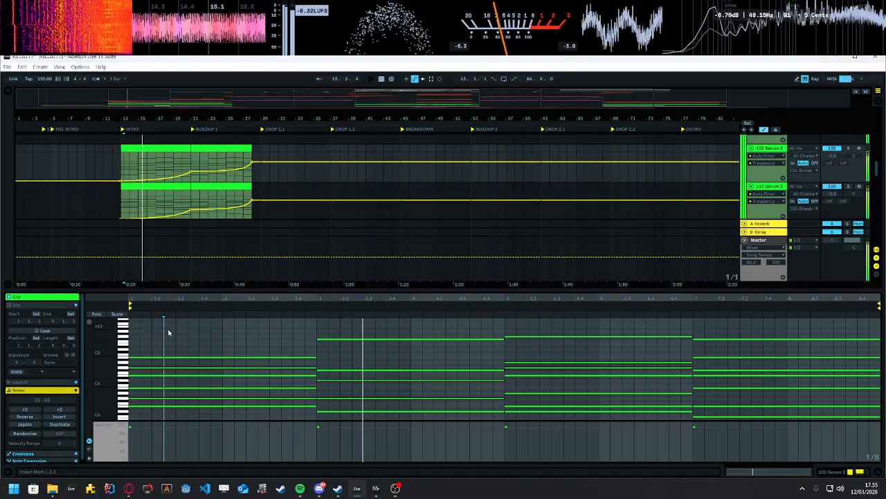
{"action": "double_click", "coordinate": [175, 289]}
Step: Inspect the notes of the 144 Serum 2 pluck clip in the INTRO section
{"action": "scroll", "coordinate": [180, 275], "scroll_direction": "down", "scroll_amount": 7}
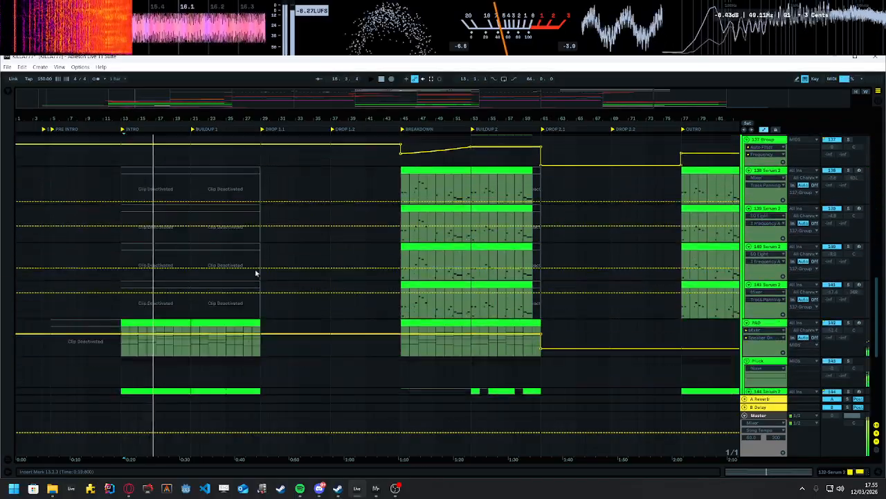
{"action": "double_click", "coordinate": [174, 314]}
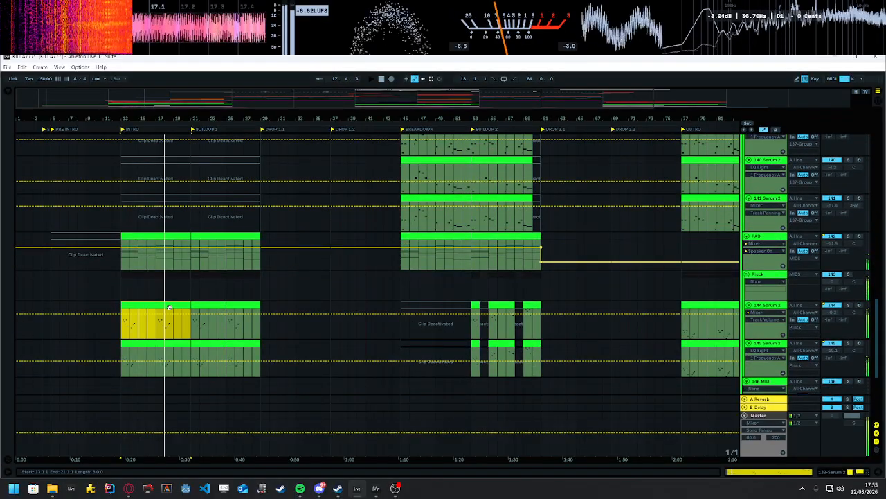
{"action": "scroll", "coordinate": [277, 350], "scroll_direction": "up", "scroll_amount": 1}
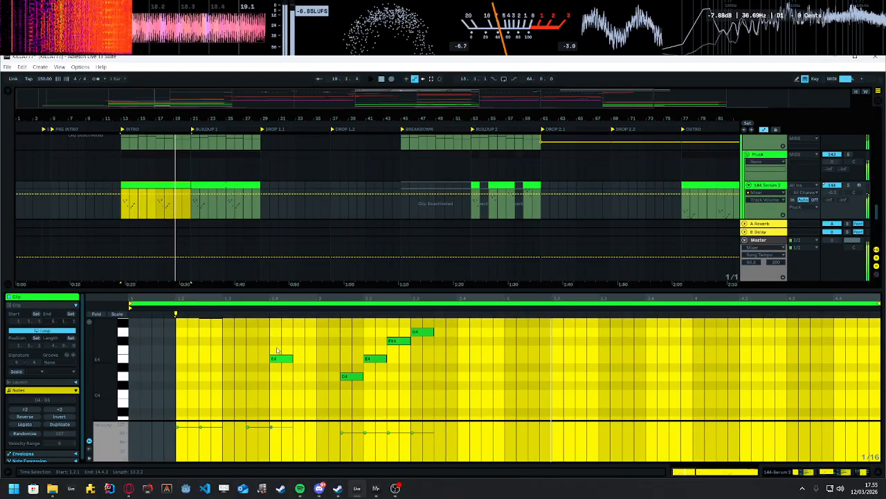
{"action": "left_click_drag", "start_coordinate": [112, 350], "coordinate": [97, 350]}
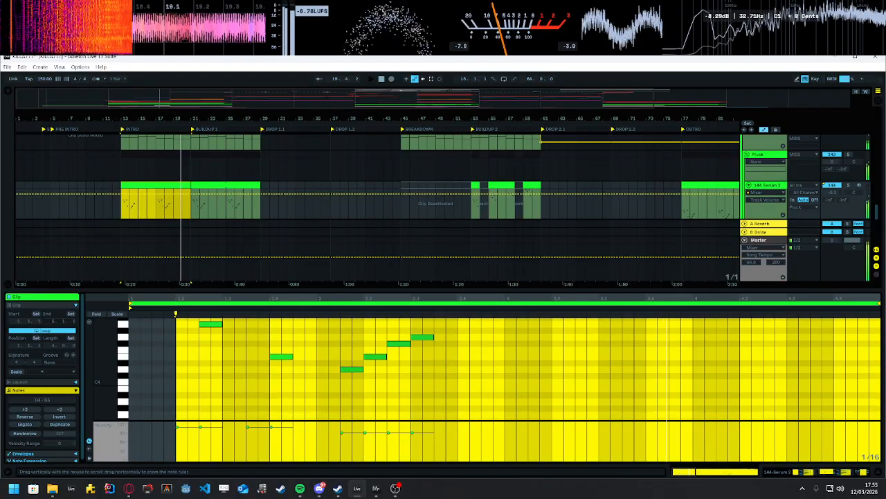
{"action": "key", "text": "ctrl+alt+l"}
Step: Inspect the notes of the 147 Serum 2 clip in the BUILDUP 1 section in an enlarged note editor
{"action": "double_click", "coordinate": [227, 297]}
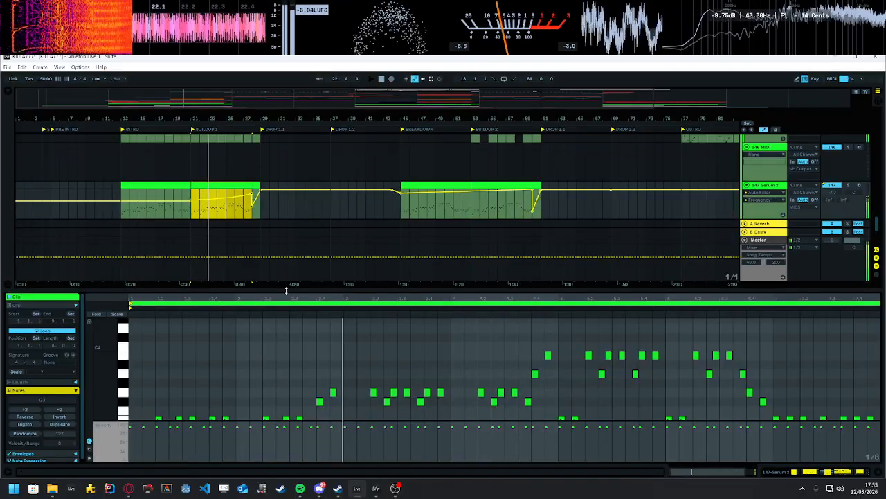
{"action": "left_click_drag", "start_coordinate": [286, 290], "coordinate": [294, 202]}
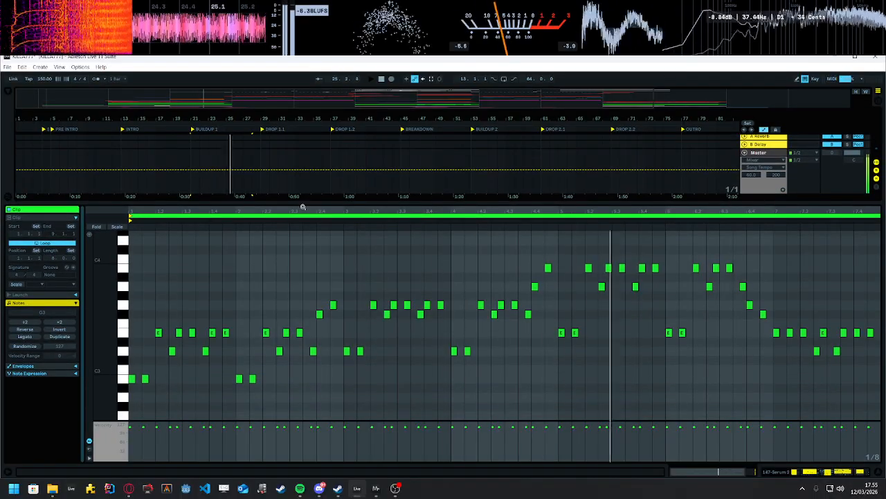
{"action": "double_click", "coordinate": [302, 207]}
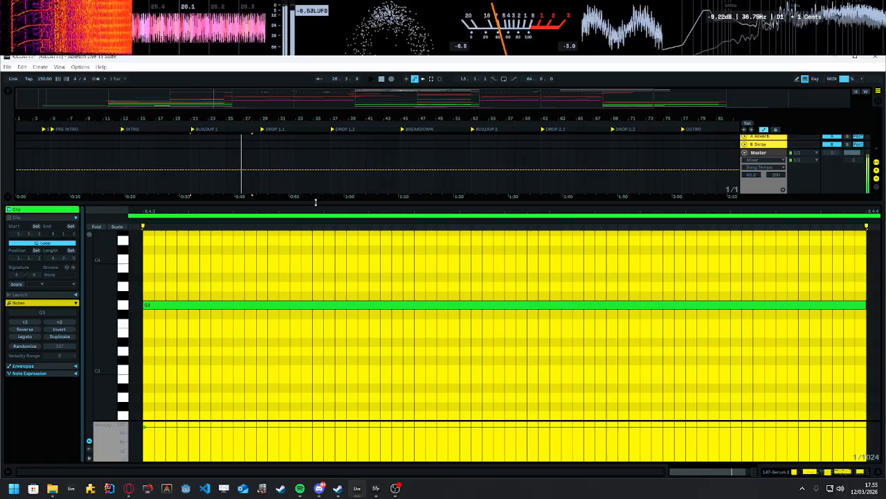
{"action": "double_click", "coordinate": [315, 202]}
Step: Inspect the notes of the 138 Serum 2 clips in the BREAKDOWN and BUILDUP 2 sections
{"action": "scroll", "coordinate": [880, 357], "scroll_direction": "up", "scroll_amount": 15}
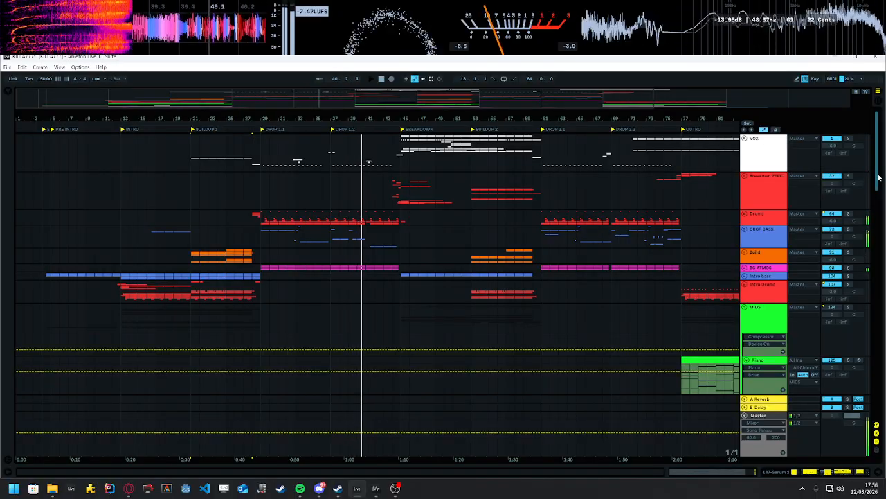
{"action": "left_click_drag", "start_coordinate": [877, 176], "coordinate": [878, 323]}
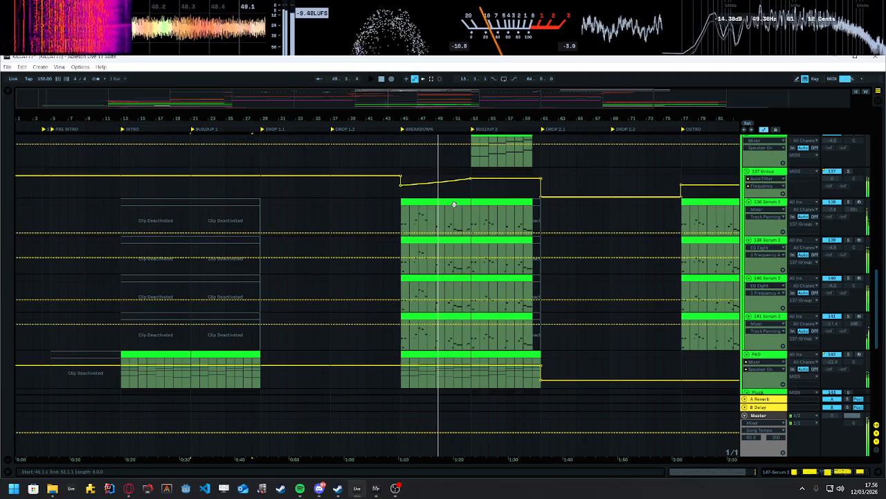
{"action": "double_click", "coordinate": [454, 203]}
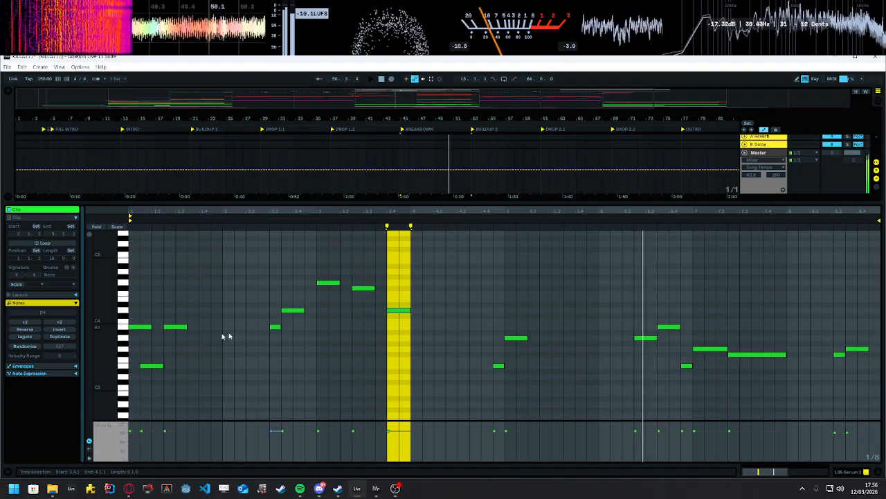
{"action": "double_click", "coordinate": [603, 201]}
{"action": "double_click", "coordinate": [503, 154]}
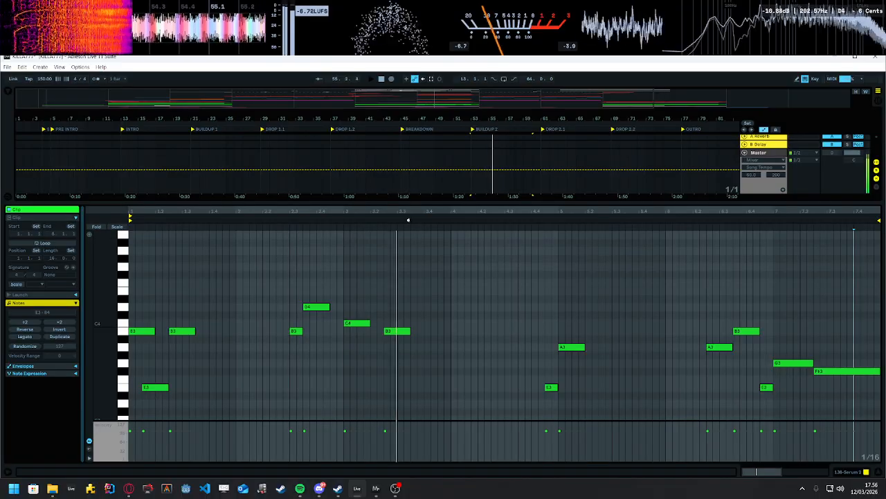
{"action": "left_click_drag", "start_coordinate": [412, 202], "coordinate": [443, 388]}
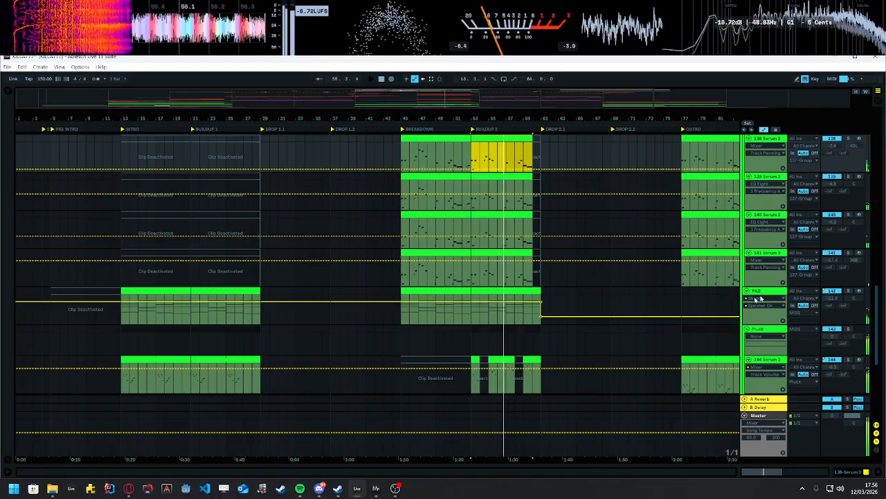
Step: Fold the MIDIS track group
{"action": "scroll", "coordinate": [735, 298], "scroll_direction": "down", "scroll_amount": 1}
{"action": "left_click_drag", "start_coordinate": [882, 302], "coordinate": [877, 136]}
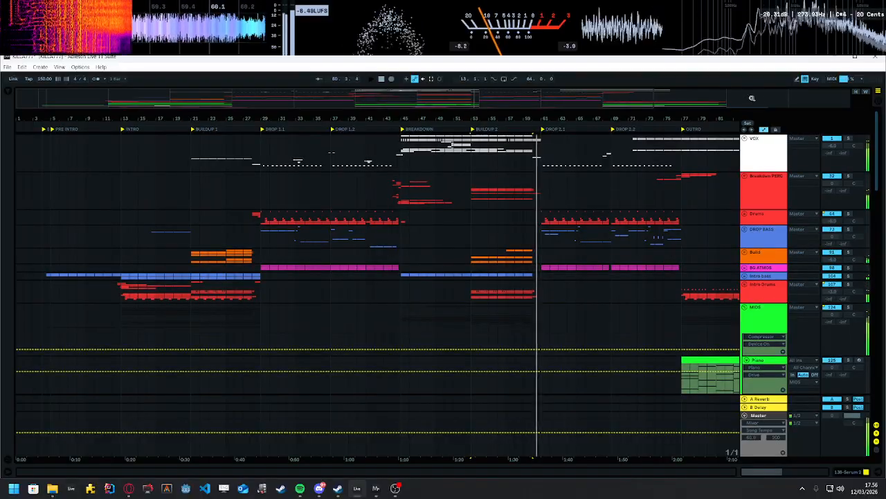
{"action": "left_click_drag", "start_coordinate": [752, 97], "coordinate": [756, 99]}
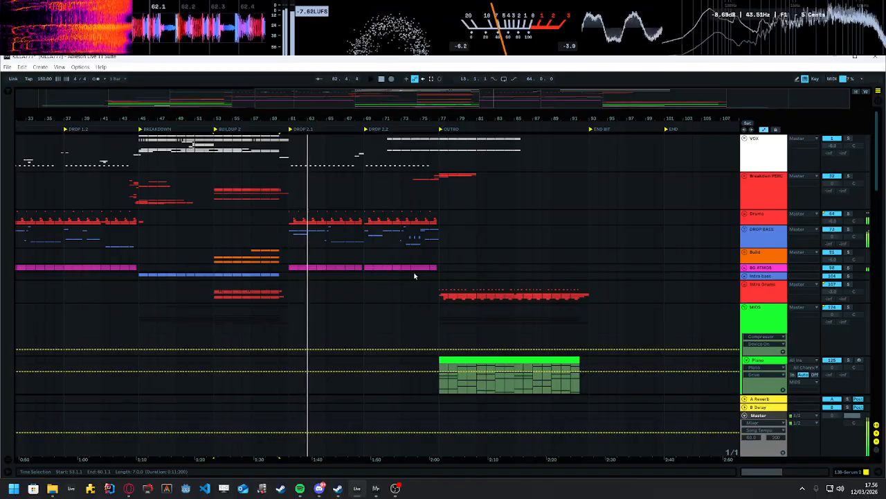
{"action": "scroll", "coordinate": [408, 272], "scroll_direction": "down", "scroll_amount": 1}
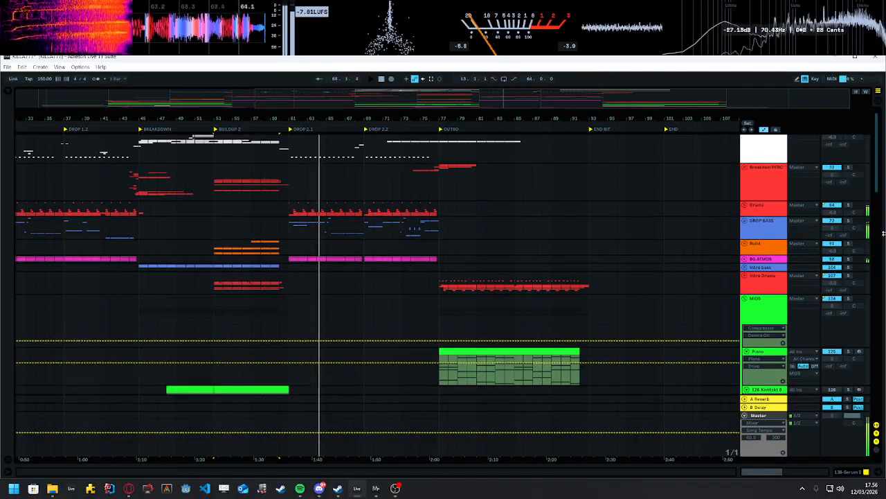
{"action": "left_click_drag", "start_coordinate": [877, 175], "coordinate": [876, 252]}
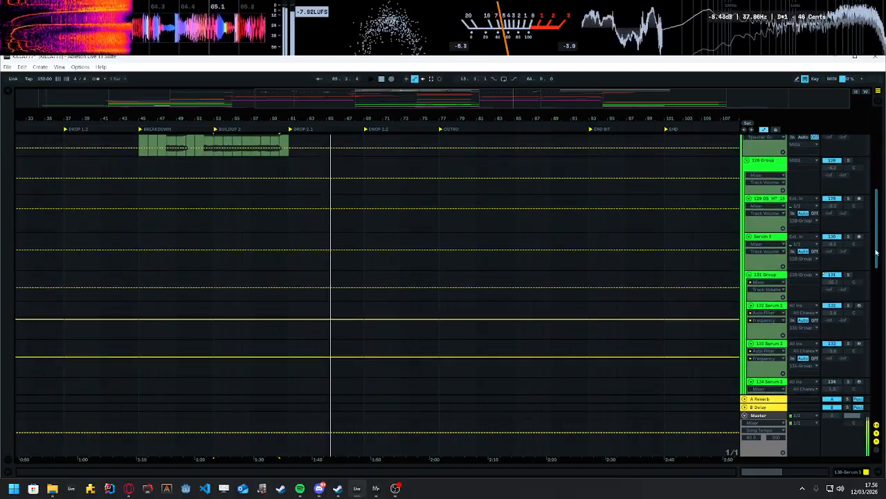
{"action": "scroll", "coordinate": [876, 253], "scroll_direction": "up", "scroll_amount": 10}
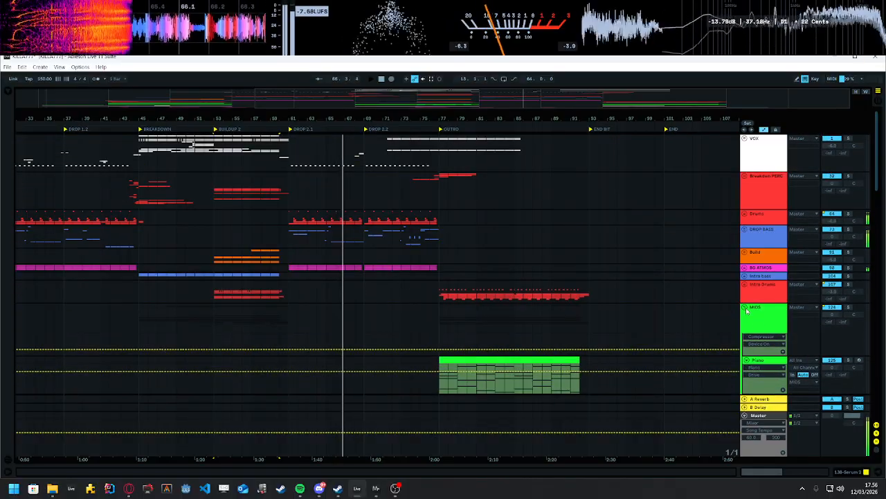
{"action": "left_click", "coordinate": [745, 309]}
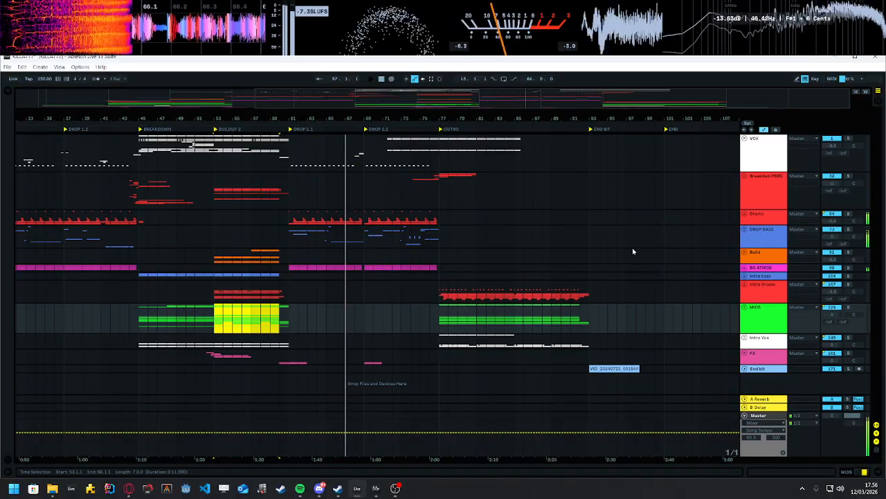
Step: Unfold the DROP BASS group to examine the device chain of frozen track 77, and fold the group again
{"action": "left_click", "coordinate": [745, 234]}
{"action": "scroll", "coordinate": [572, 263], "scroll_direction": "down", "scroll_amount": 5}
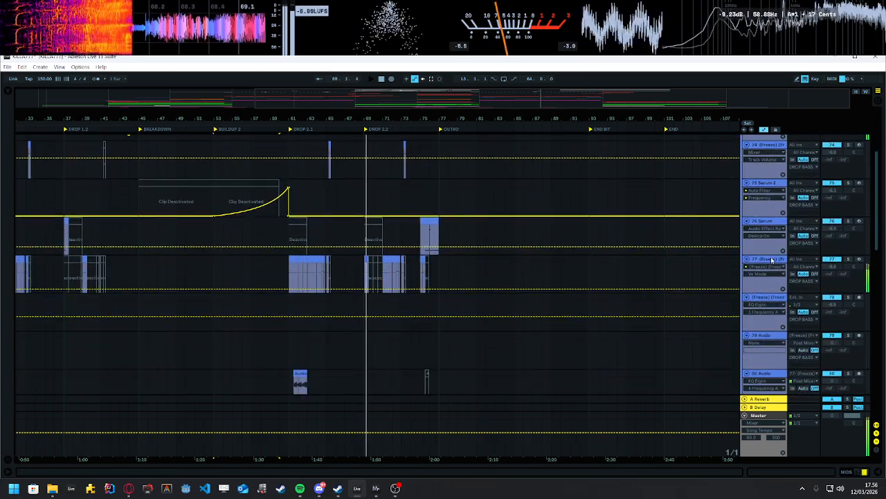
{"action": "double_click", "coordinate": [772, 260]}
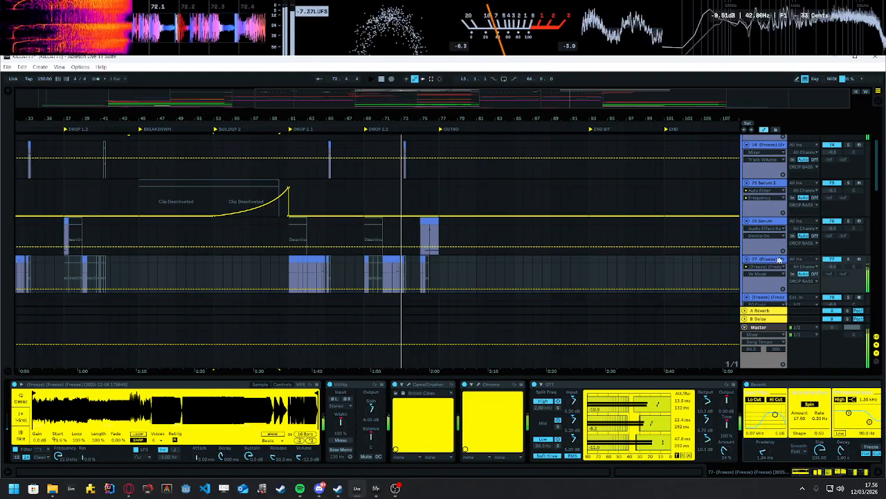
{"action": "left_click_drag", "start_coordinate": [878, 163], "coordinate": [882, 137]}
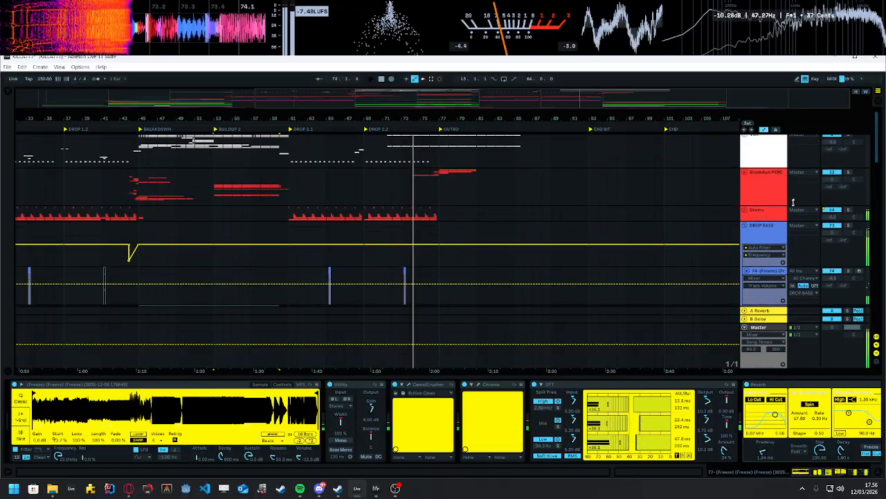
{"action": "scroll", "coordinate": [769, 225], "scroll_direction": "down", "scroll_amount": 1}
{"action": "left_click", "coordinate": [745, 216]}
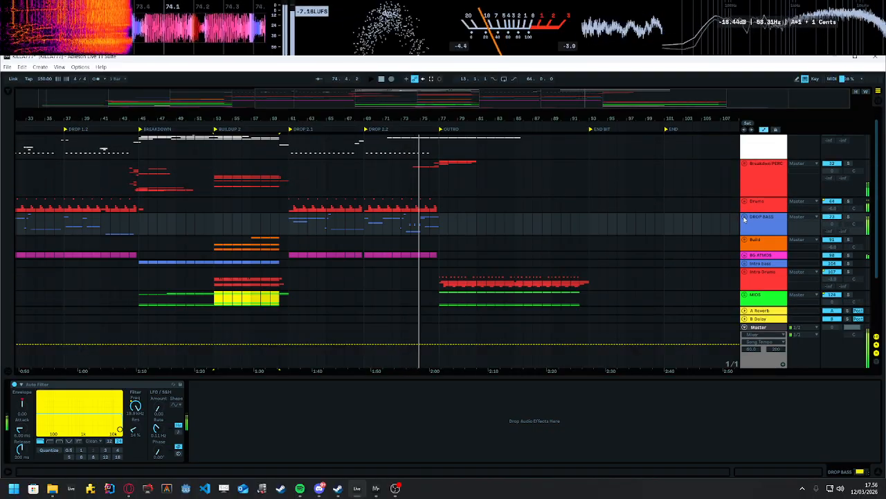
Step: Unfold the MIDIS group and inspect the notes of the 144 Serum 2 clip in the OUTRO section
{"action": "left_click", "coordinate": [437, 257]}
{"action": "scroll", "coordinate": [603, 273], "scroll_direction": "down", "scroll_amount": 5}
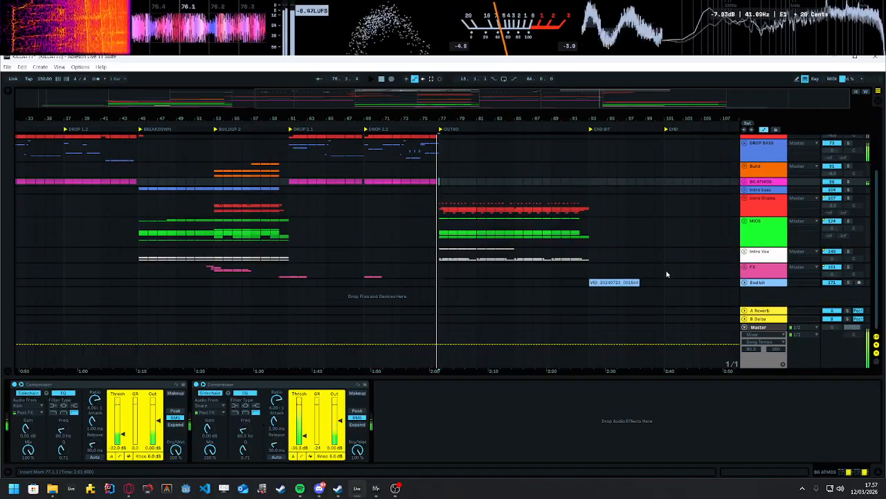
{"action": "left_click", "coordinate": [744, 222]}
{"action": "scroll", "coordinate": [753, 227], "scroll_direction": "down", "scroll_amount": 3}
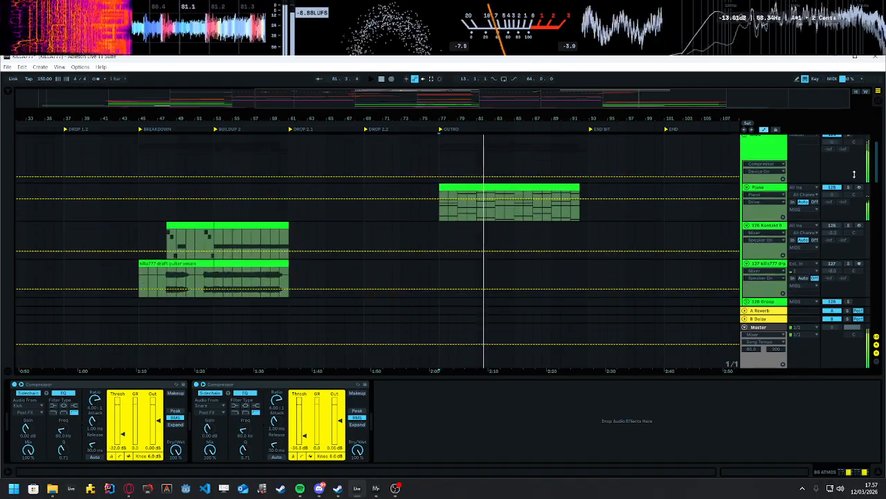
{"action": "left_click_drag", "start_coordinate": [878, 172], "coordinate": [884, 284]}
{"action": "left_click", "coordinate": [506, 253]}
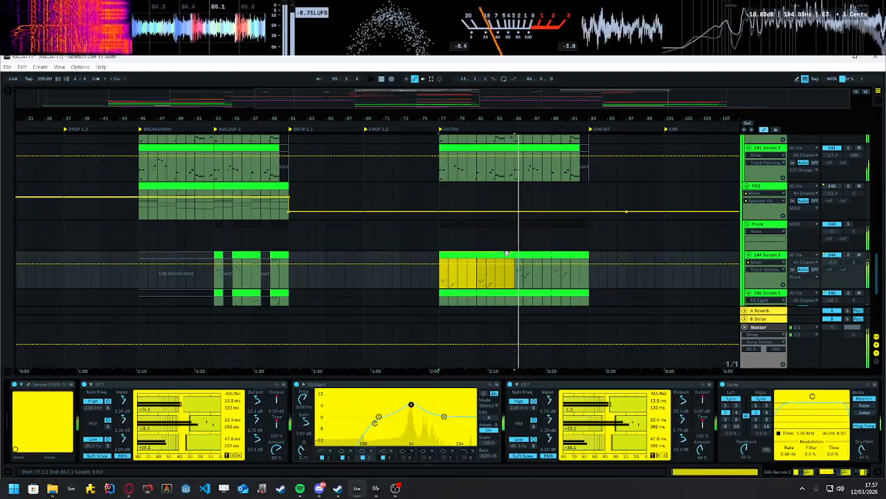
{"action": "double_click", "coordinate": [506, 254]}
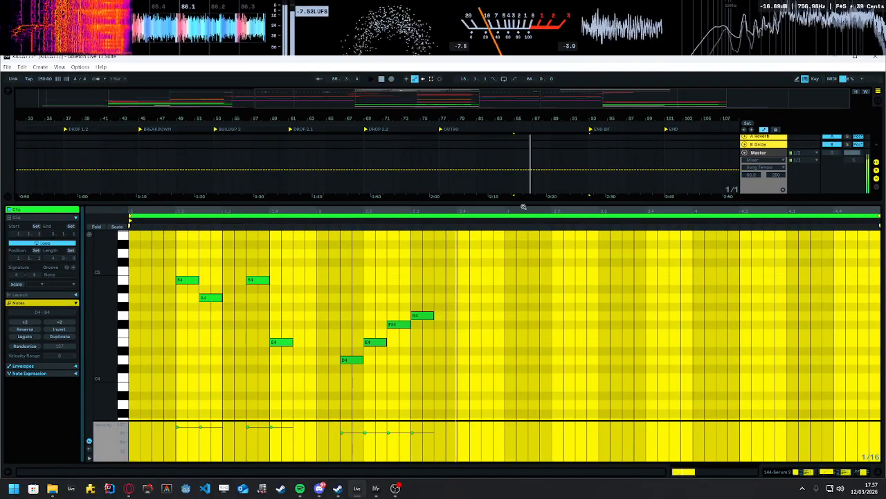
Step: Examine the device chain of the 144 Serum 2 track, and fold the MIDIS group
{"action": "left_click_drag", "start_coordinate": [525, 203], "coordinate": [526, 415]}
{"action": "double_click", "coordinate": [768, 150]}
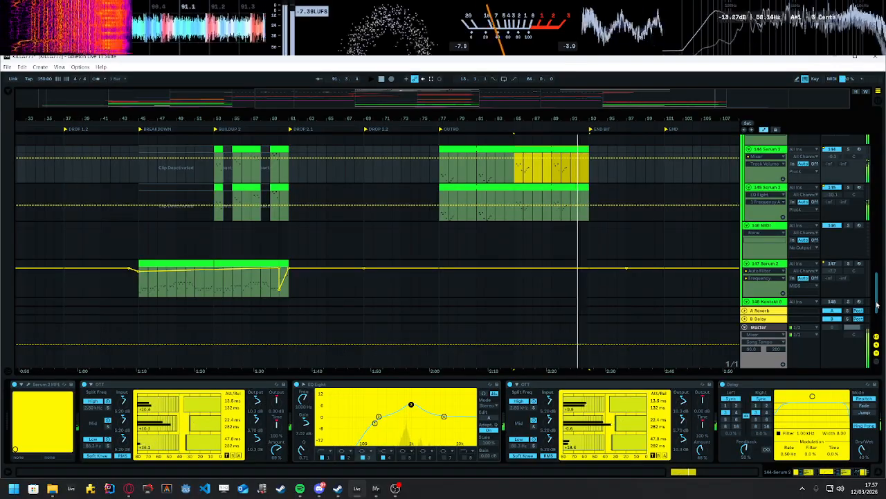
{"action": "scroll", "coordinate": [876, 305], "scroll_direction": "up", "scroll_amount": 10}
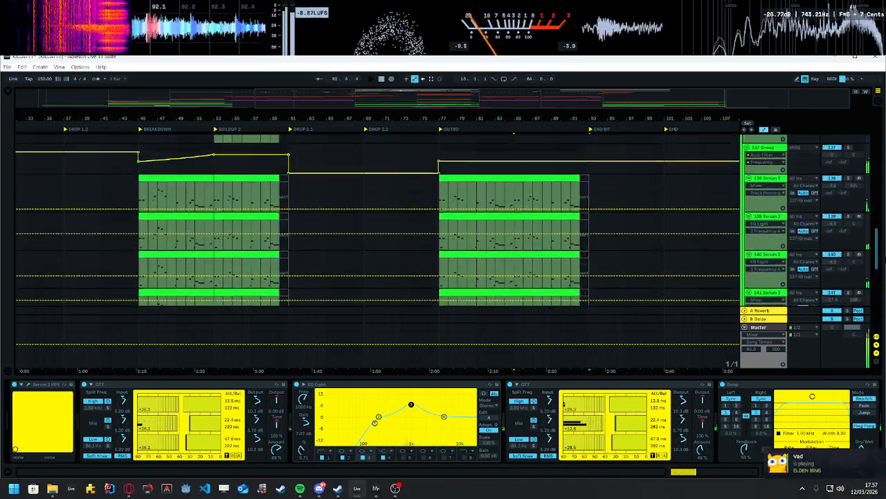
{"action": "scroll", "coordinate": [877, 242], "scroll_direction": "up", "scroll_amount": 8}
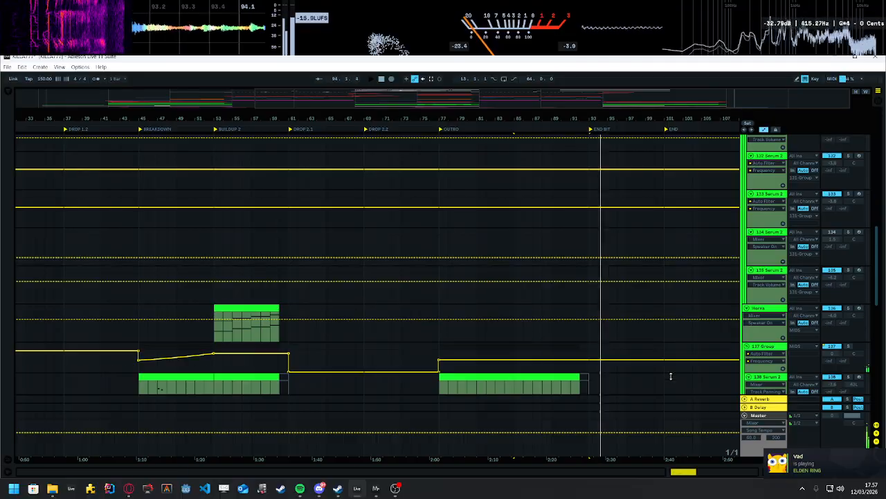
{"action": "scroll", "coordinate": [670, 376], "scroll_direction": "up", "scroll_amount": 8}
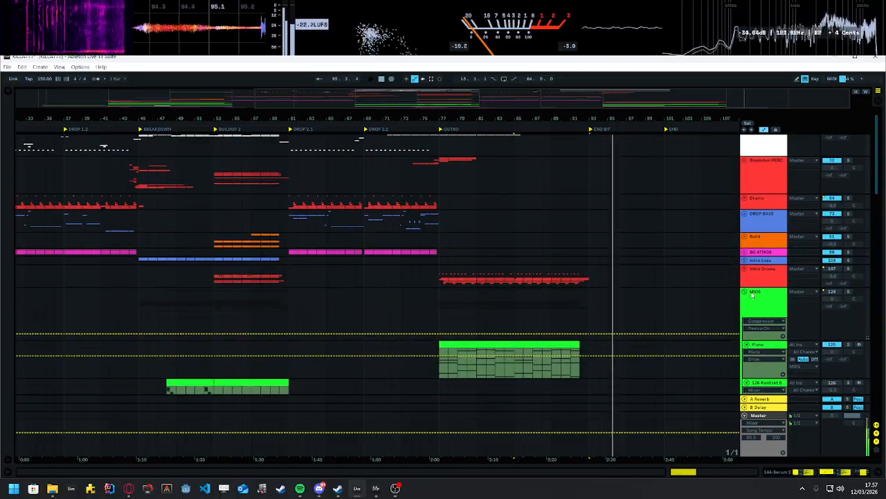
{"action": "left_click", "coordinate": [745, 292]}
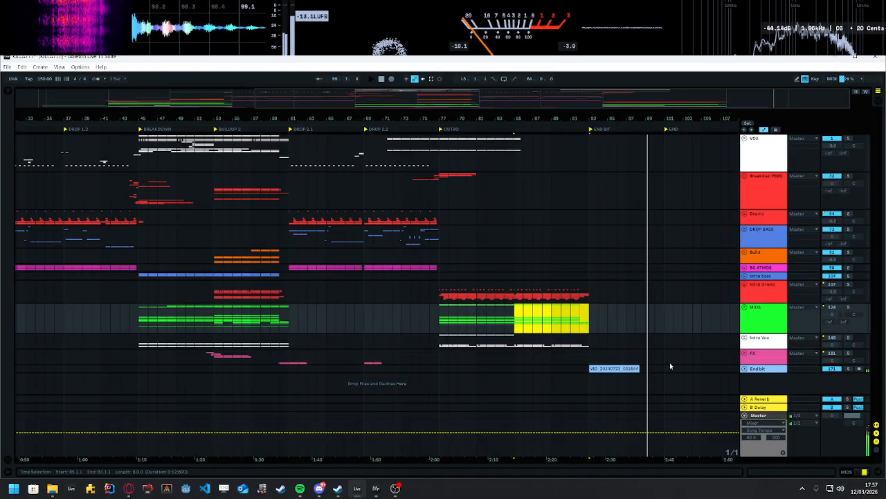
Step: Unfold the Intro Vox group and look over its vocal clips in the PRE INTRO and INTRO sections
{"action": "double_click", "coordinate": [435, 109]}
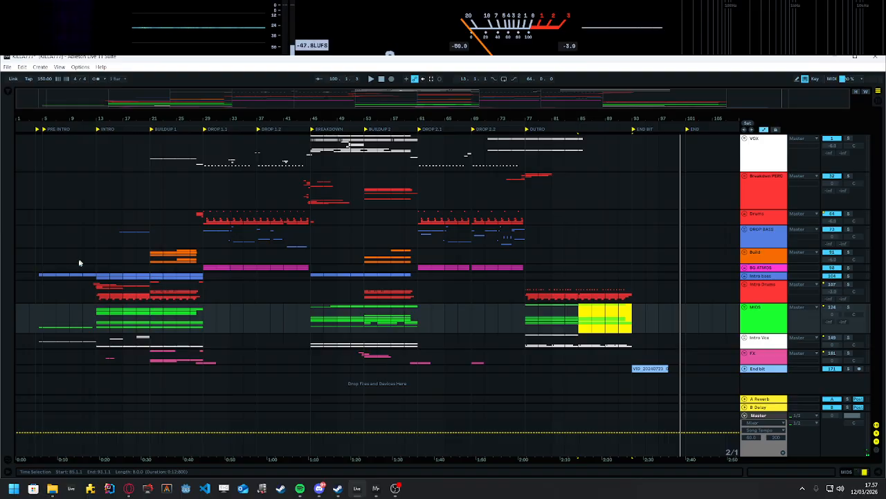
{"action": "left_click_drag", "start_coordinate": [60, 118], "coordinate": [128, 310]}
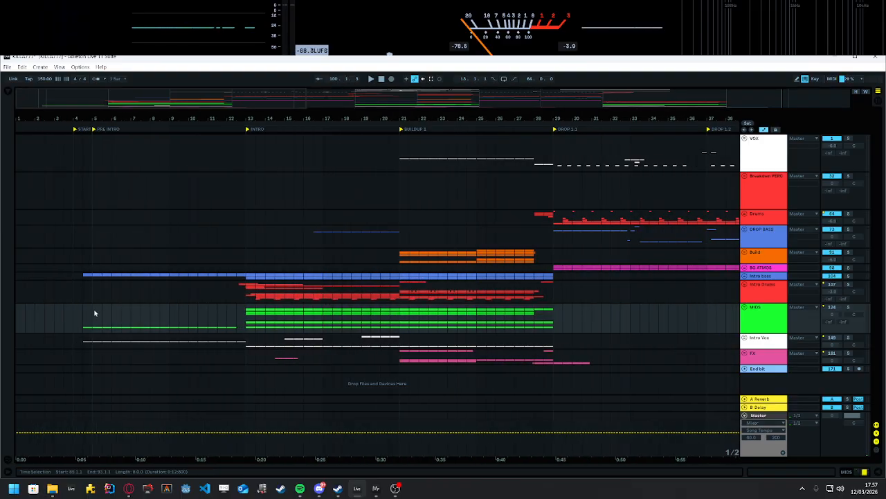
{"action": "left_click", "coordinate": [86, 278]}
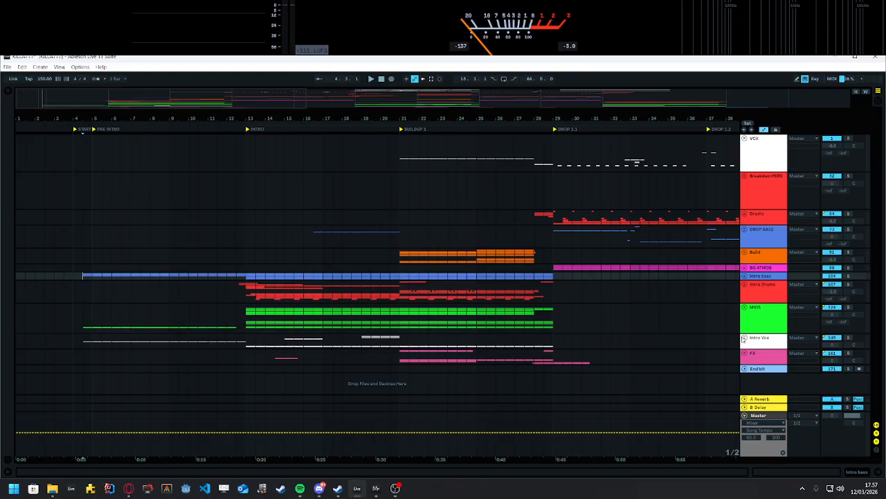
{"action": "left_click", "coordinate": [743, 338]}
{"action": "scroll", "coordinate": [479, 312], "scroll_direction": "down", "scroll_amount": 6}
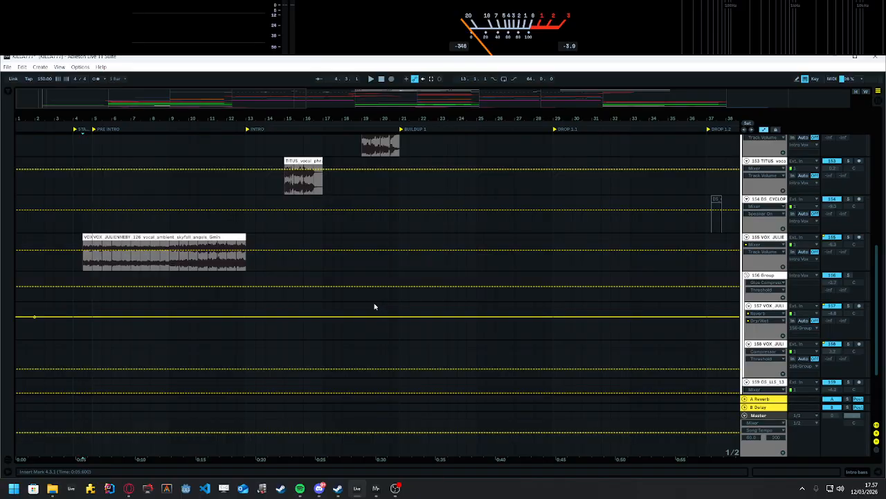
{"action": "scroll", "coordinate": [373, 306], "scroll_direction": "up", "scroll_amount": 3}
{"action": "scroll", "coordinate": [877, 306], "scroll_direction": "down", "scroll_amount": 1}
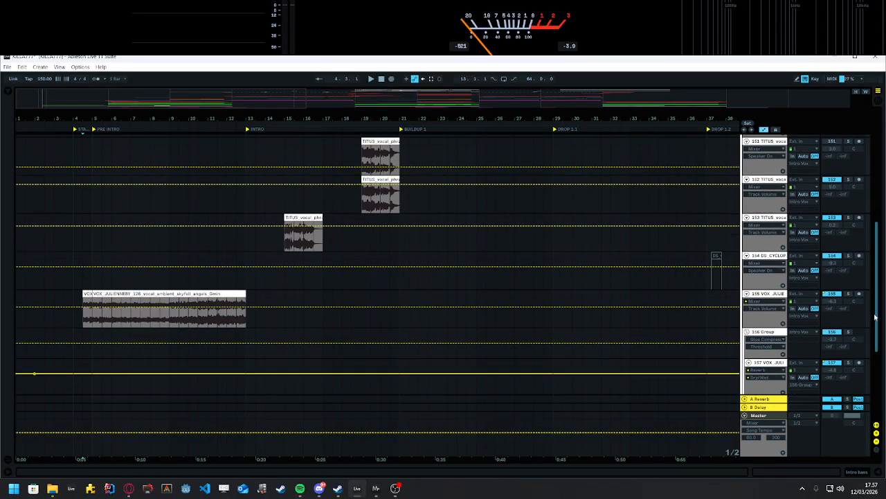
Step: Solo track 155 in the Intro Vox group and play it from its short opening vocal clip before PRE INTRO
{"action": "left_click", "coordinate": [196, 295]}
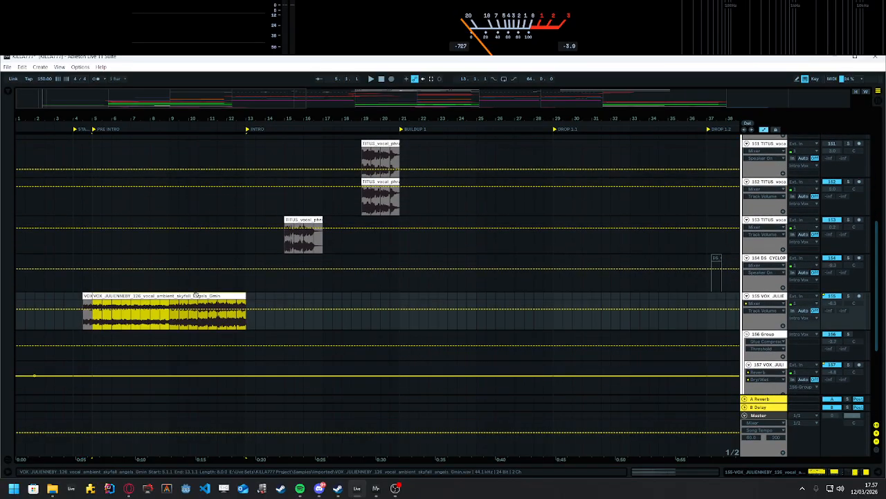
{"action": "left_click", "coordinate": [90, 295]}
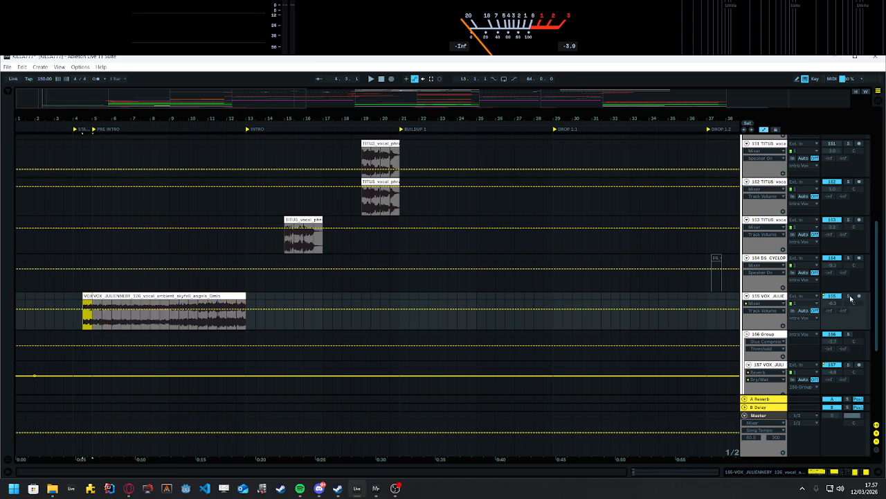
{"action": "left_click", "coordinate": [849, 297]}
{"action": "left_click_drag", "start_coordinate": [46, 95], "coordinate": [46, 108]}
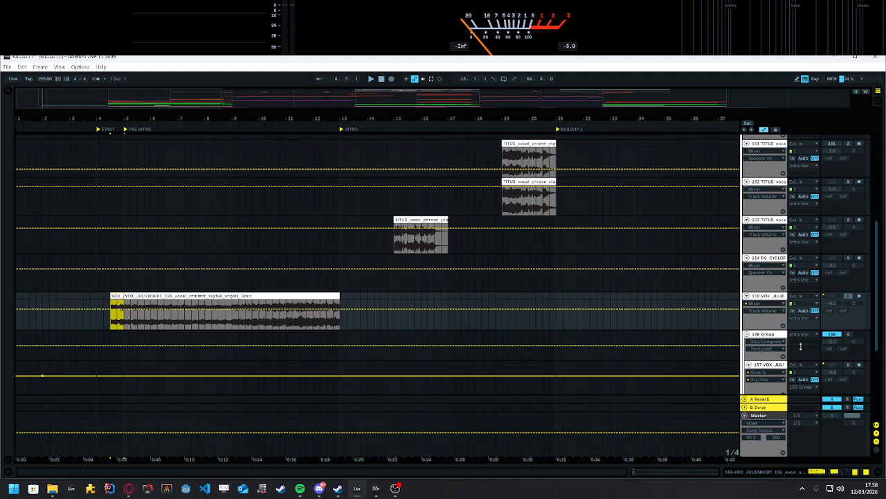
{"action": "key", "text": "space"}
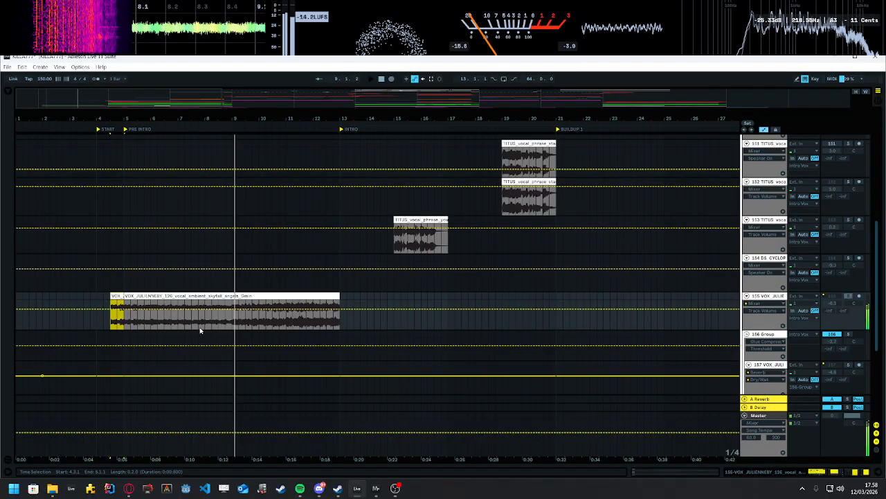
Step: Inspect the waveform and clip settings of the skyfall angels vocal clip in PRE INTRO, stopping playback at INTRO
{"action": "double_click", "coordinate": [296, 319]}
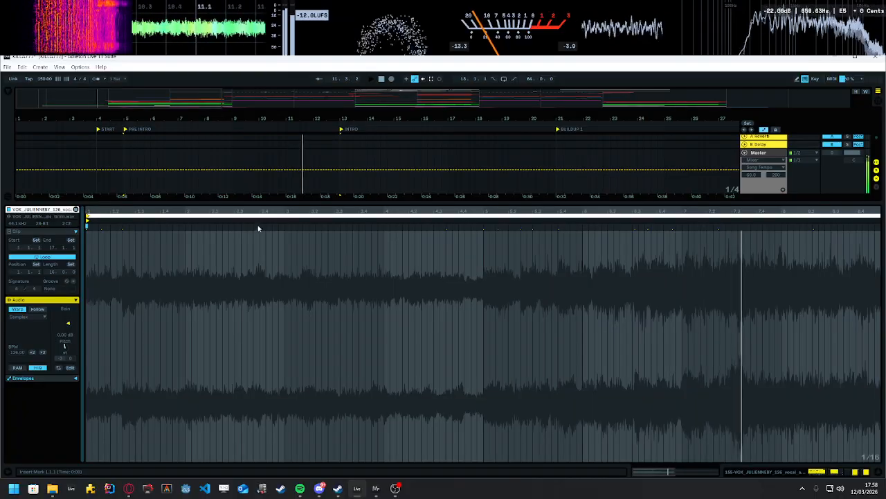
{"action": "key", "text": "ctrl+alt+l"}
{"action": "scroll", "coordinate": [346, 263], "scroll_direction": "up", "scroll_amount": 2}
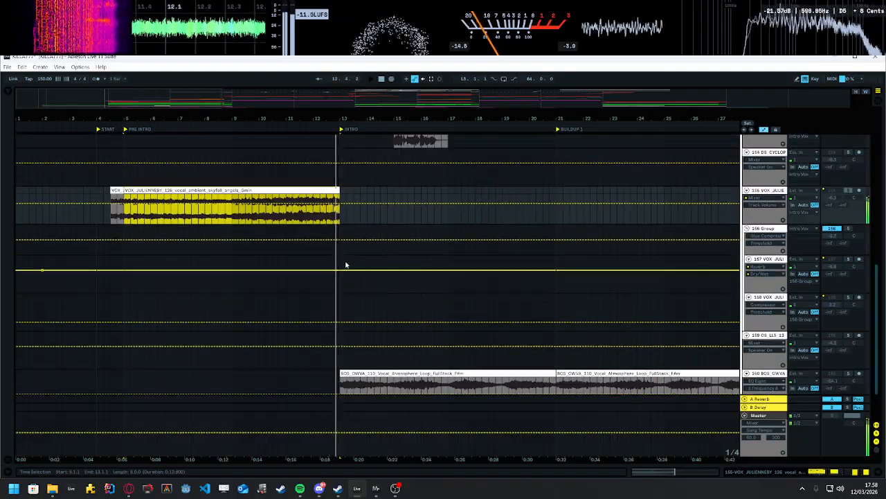
{"action": "scroll", "coordinate": [254, 280], "scroll_direction": "up", "scroll_amount": 1}
{"action": "left_click", "coordinate": [197, 207]}
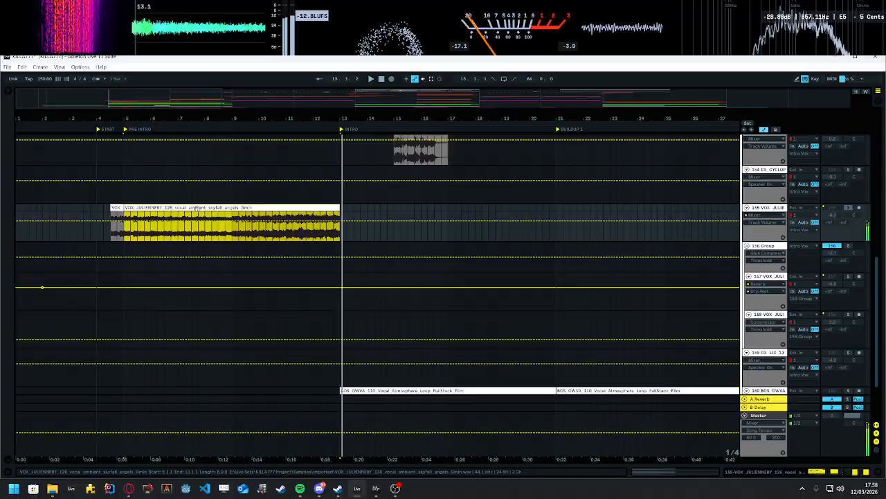
{"action": "double_click", "coordinate": [215, 207]}
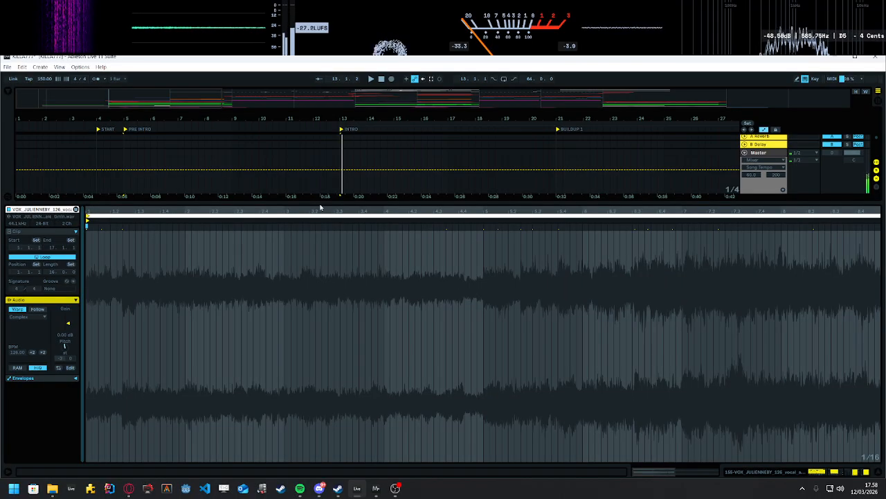
{"action": "key", "text": "ctrl+alt+l"}
{"action": "scroll", "coordinate": [322, 292], "scroll_direction": "up", "scroll_amount": 3}
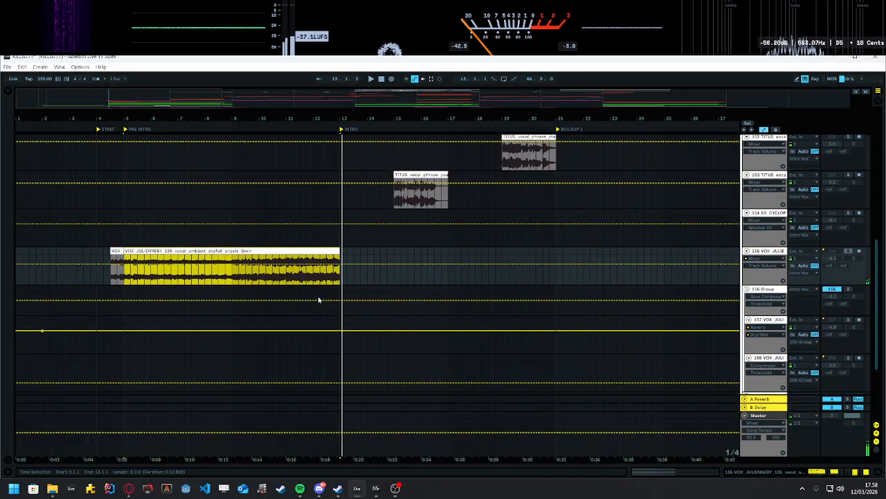
{"action": "scroll", "coordinate": [301, 259], "scroll_direction": "up", "scroll_amount": 1}
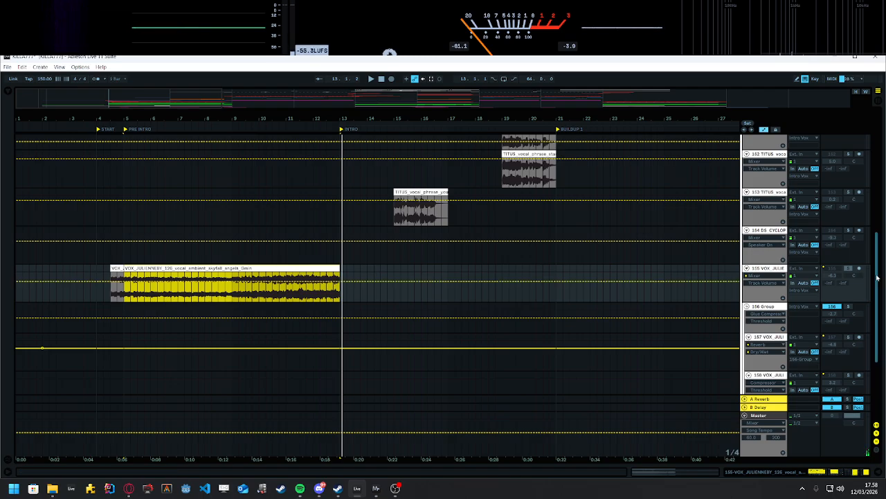
Step: Place the insert marker at the start of the INTRO section on the MIDIS group
{"action": "left_click_drag", "start_coordinate": [876, 277], "coordinate": [883, 201]}
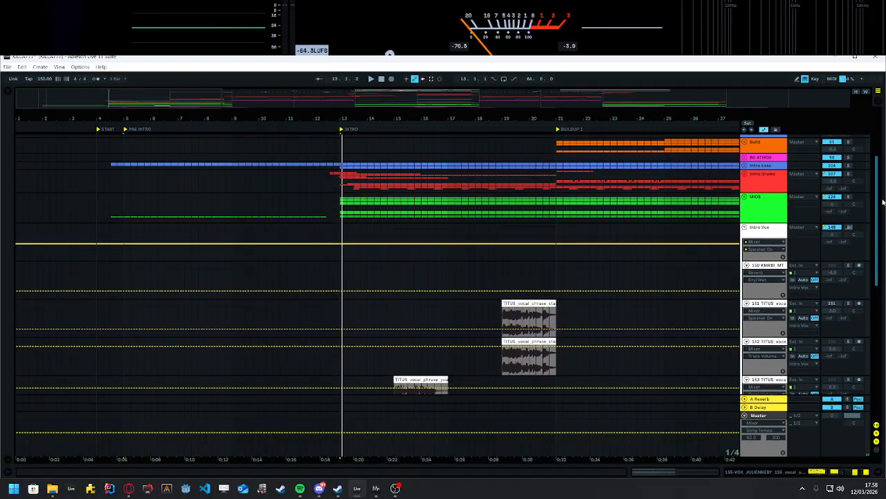
{"action": "scroll", "coordinate": [420, 263], "scroll_direction": "up", "scroll_amount": 2}
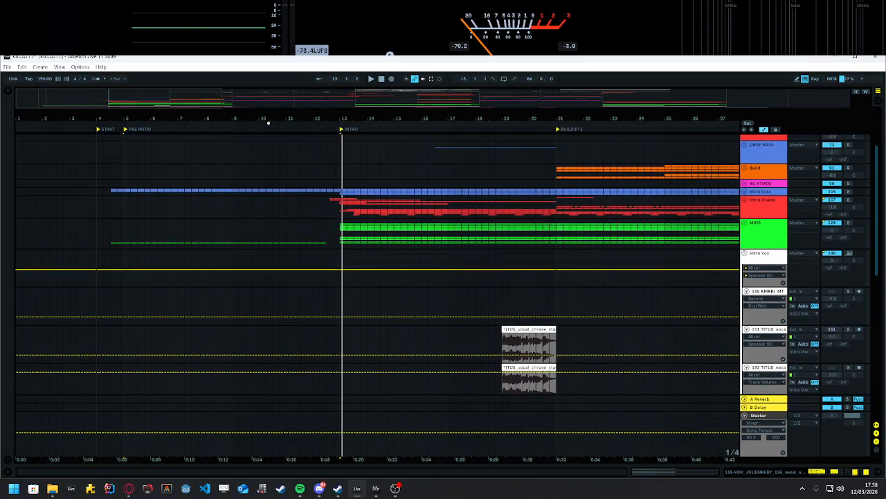
{"action": "left_click_drag", "start_coordinate": [175, 100], "coordinate": [277, 94]}
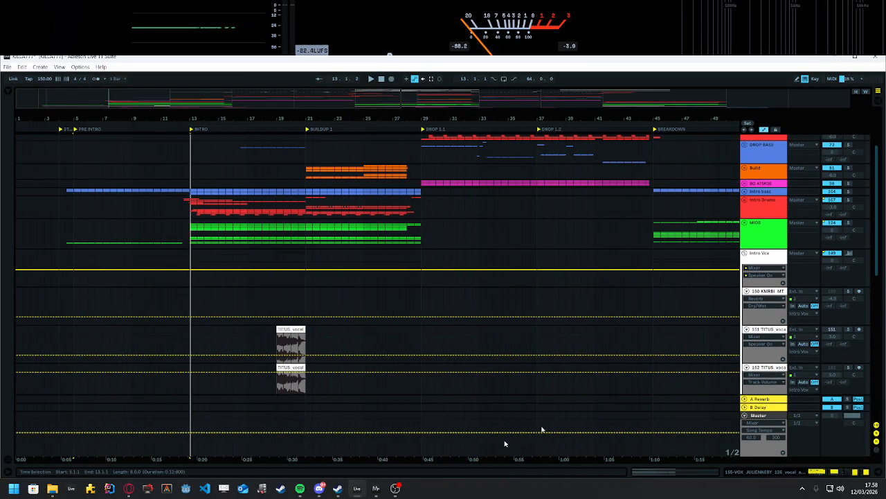
{"action": "scroll", "coordinate": [435, 352], "scroll_direction": "down", "scroll_amount": 4}
{"action": "scroll", "coordinate": [794, 259], "scroll_direction": "up", "scroll_amount": 7}
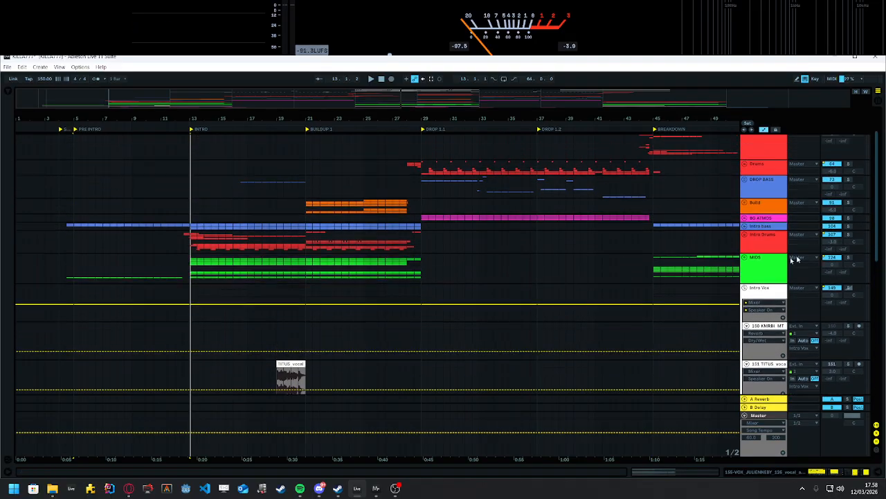
{"action": "left_click", "coordinate": [189, 271]}
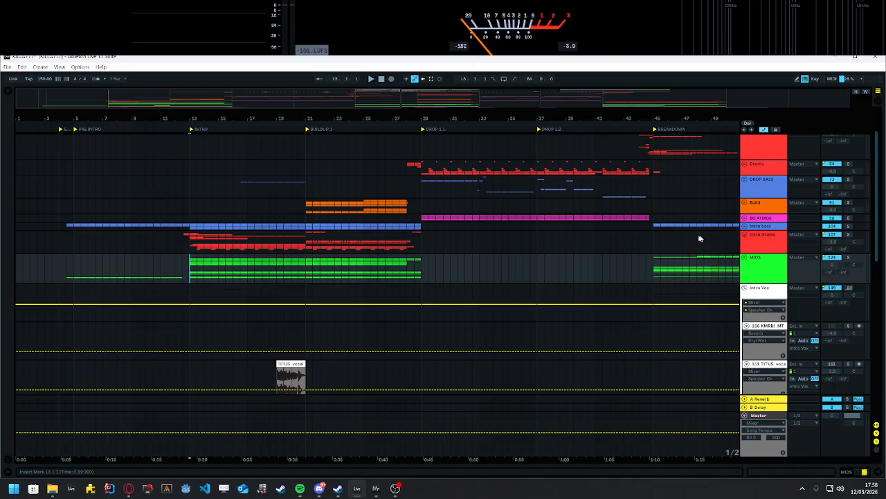
Step: Fold the Intro Vox group and solo the MIDIS group
{"action": "scroll", "coordinate": [653, 258], "scroll_direction": "up", "scroll_amount": 1}
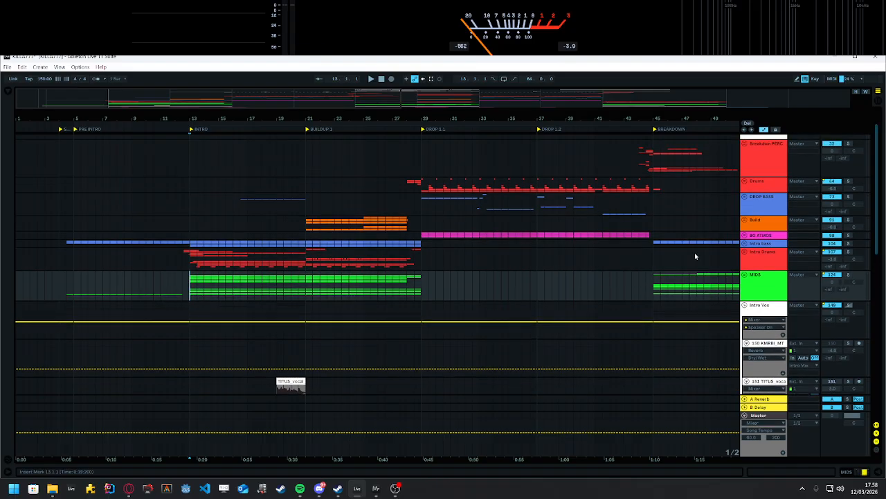
{"action": "scroll", "coordinate": [649, 300], "scroll_direction": "up", "scroll_amount": 1}
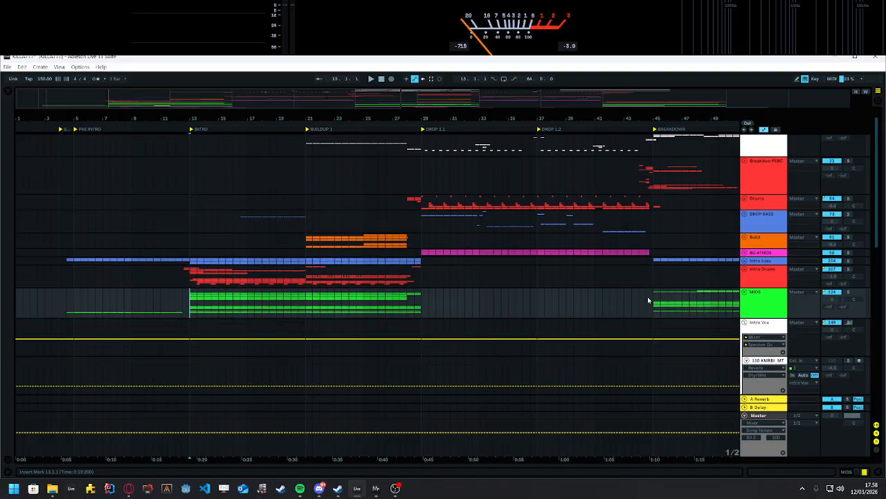
{"action": "scroll", "coordinate": [748, 326], "scroll_direction": "up", "scroll_amount": 1}
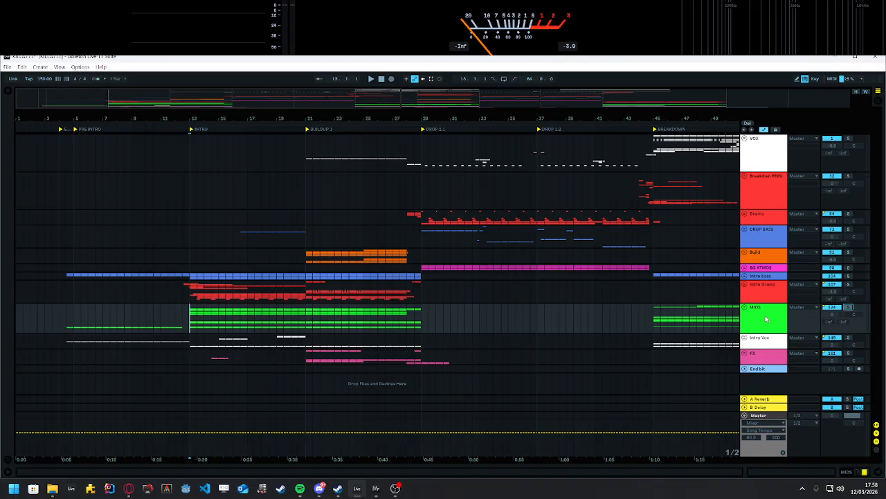
Step: Unfold the MIDIS group, solo the 132 Serum 2 track and select its clip in the INTRO section
{"action": "left_click", "coordinate": [745, 307]}
{"action": "left_click_drag", "start_coordinate": [879, 189], "coordinate": [878, 261]}
{"action": "scroll", "coordinate": [269, 270], "scroll_direction": "down", "scroll_amount": 1}
{"action": "left_click", "coordinate": [243, 245]}
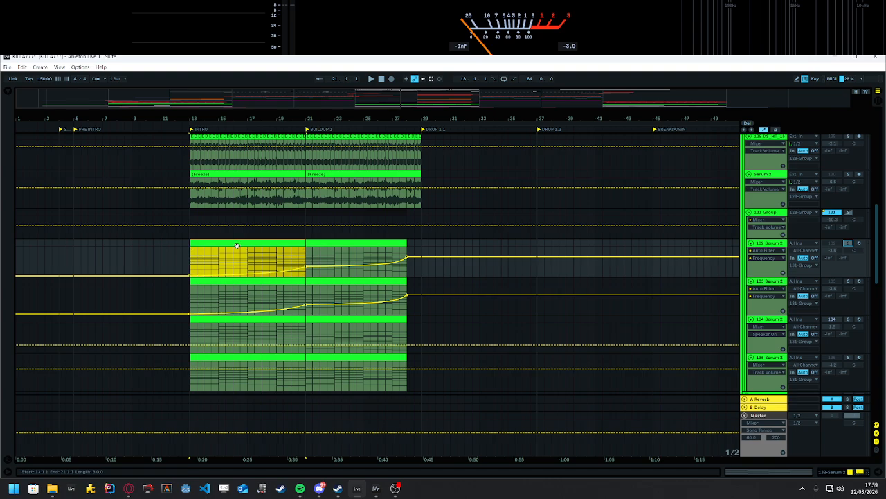
Step: Inspect the chord notes of the 132 Serum 2 INTRO clip during playback, and close the note view
{"action": "double_click", "coordinate": [237, 246]}
{"action": "left_click_drag", "start_coordinate": [116, 324], "coordinate": [126, 351]}
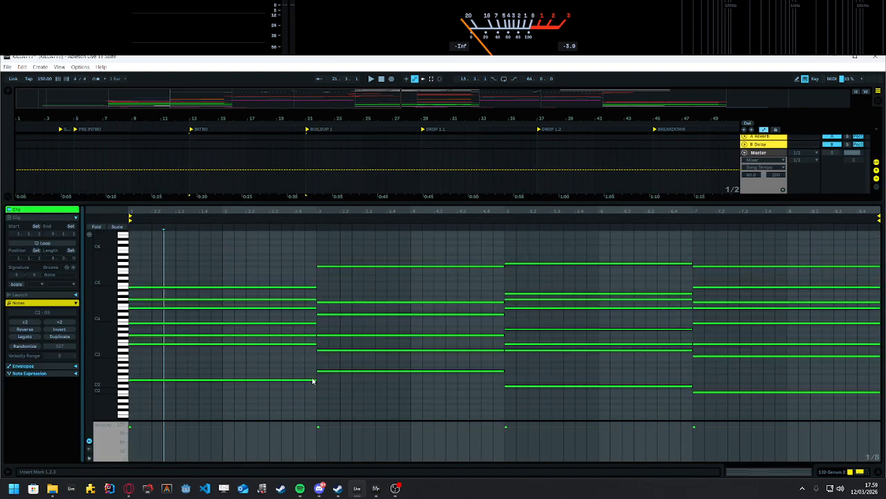
{"action": "key", "text": "space"}
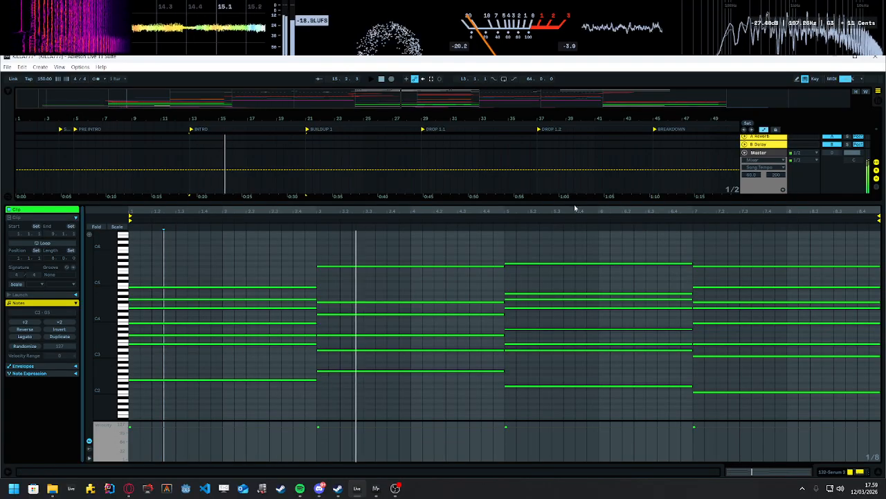
{"action": "left_click_drag", "start_coordinate": [579, 202], "coordinate": [579, 457]}
{"action": "scroll", "coordinate": [367, 243], "scroll_direction": "up", "scroll_amount": 1}
{"action": "key", "text": "space"}
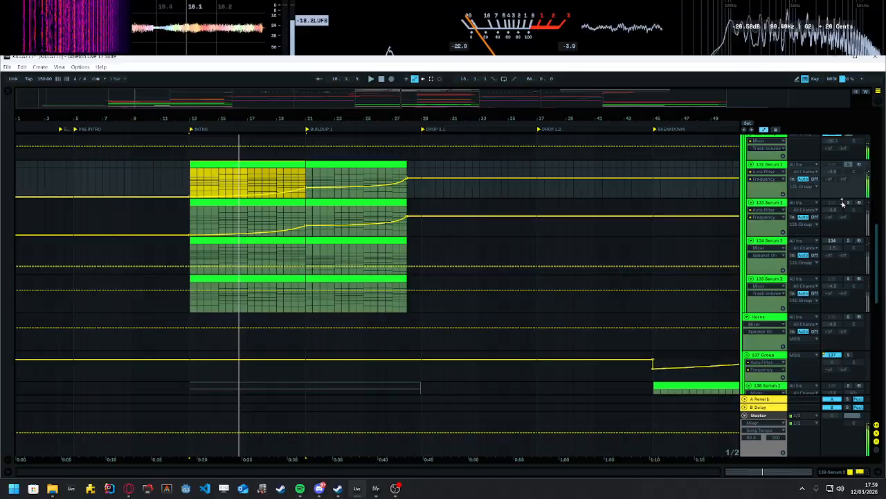
Step: Play the soloed 133 Serum 2 track from the INTRO start, and show its device chain with Serum 2 selected
{"action": "key", "text": "space"}
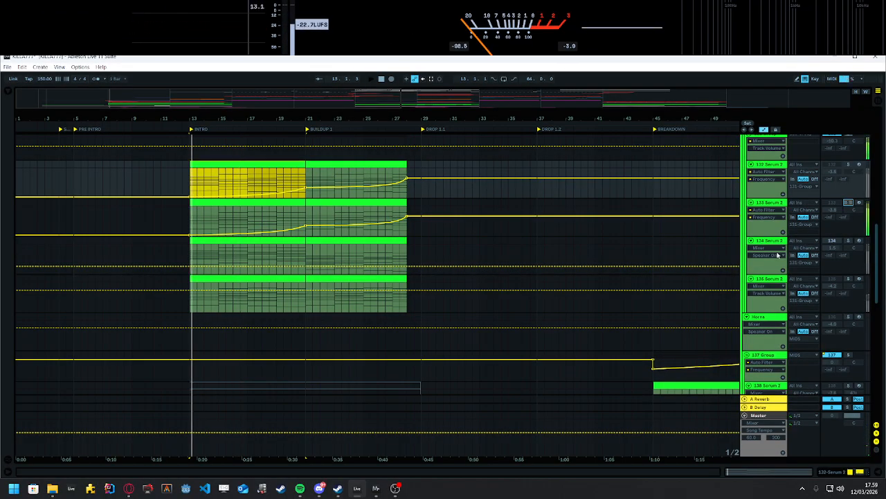
{"action": "key", "text": "space"}
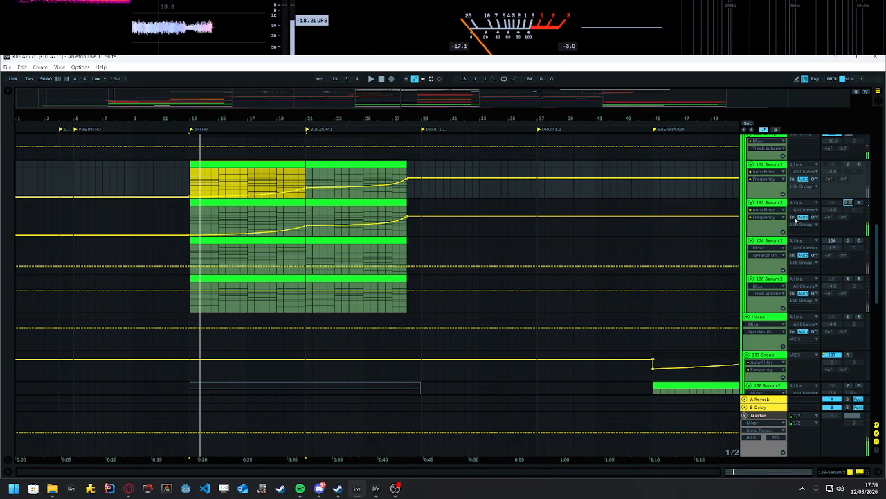
{"action": "double_click", "coordinate": [768, 202]}
{"action": "left_click", "coordinate": [32, 386]}
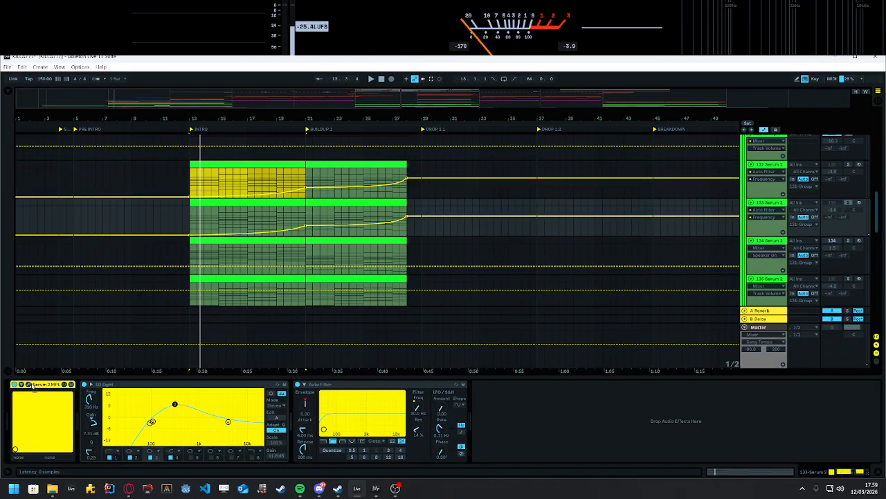
Step: Open the Serum 2 window of the 133 track, dismiss the update notice and move the window clear of the device chain
{"action": "key", "text": "ctrl+alt+p"}
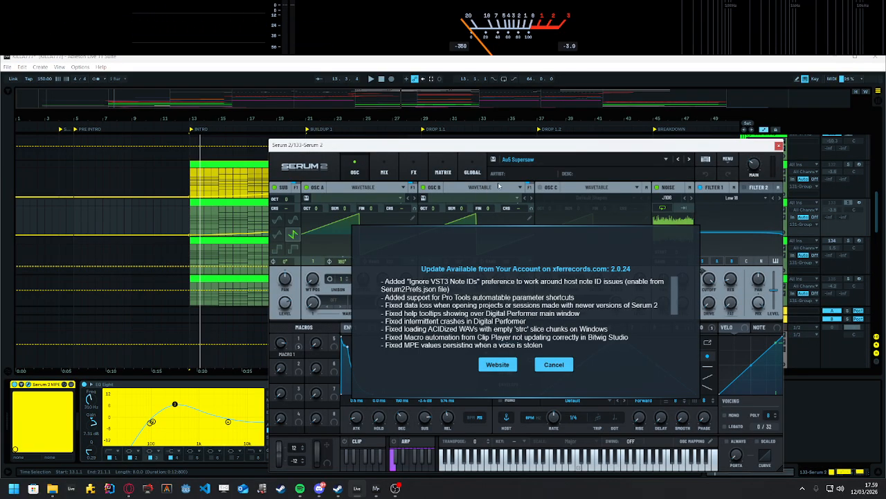
{"action": "left_click", "coordinate": [552, 363]}
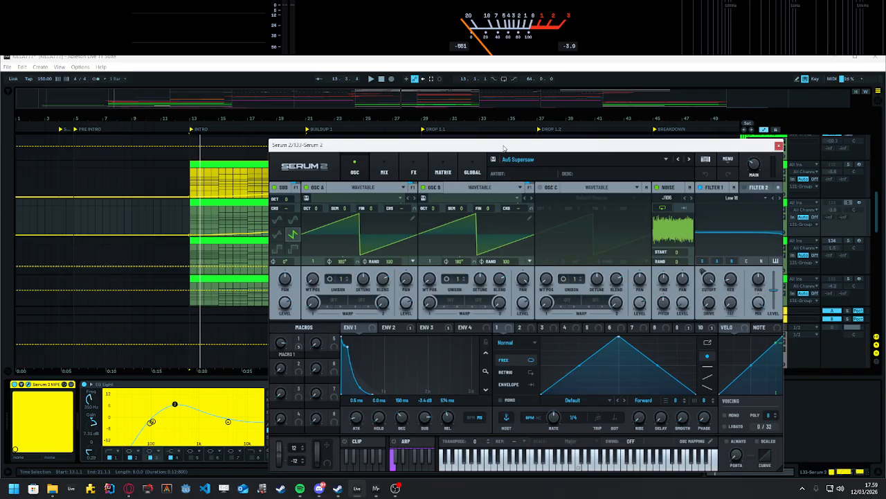
{"action": "left_click_drag", "start_coordinate": [505, 147], "coordinate": [438, 114]}
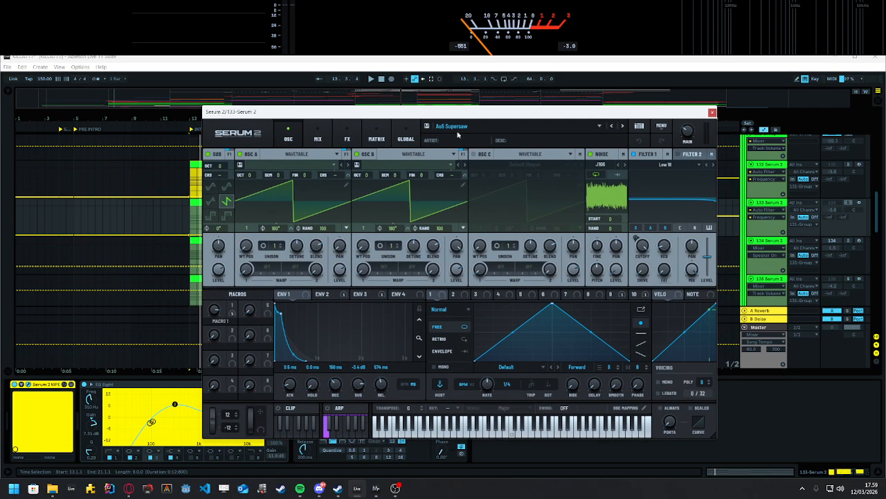
Step: Inspect the Mix and FX pages of the Au5 Supersaw patch, and return to the oscillator page
{"action": "left_click", "coordinate": [318, 139]}
{"action": "left_click", "coordinate": [347, 139]}
{"action": "left_click", "coordinate": [318, 139]}
{"action": "left_click", "coordinate": [289, 140]}
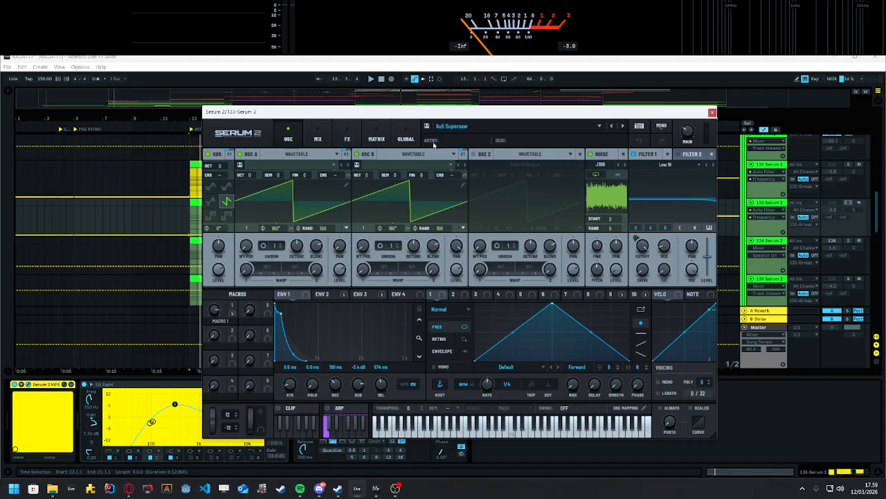
{"action": "left_click_drag", "start_coordinate": [420, 116], "coordinate": [432, 114]}
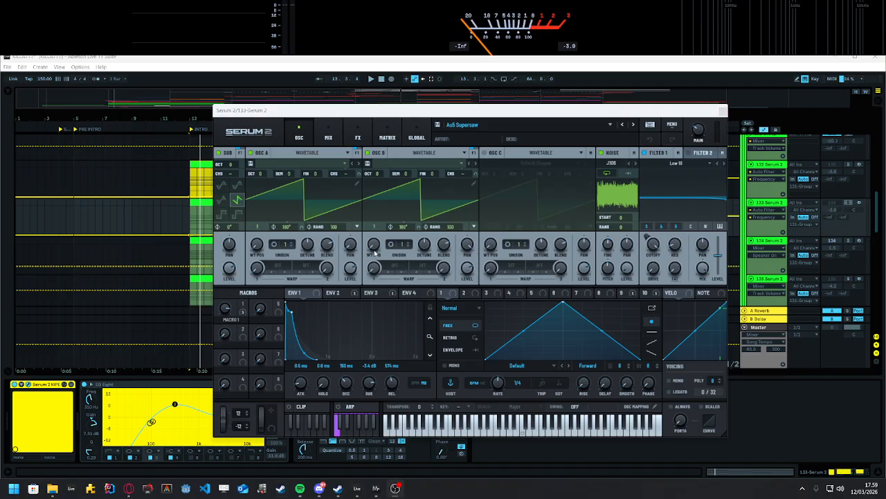
{"action": "left_click_drag", "start_coordinate": [302, 110], "coordinate": [250, 105]}
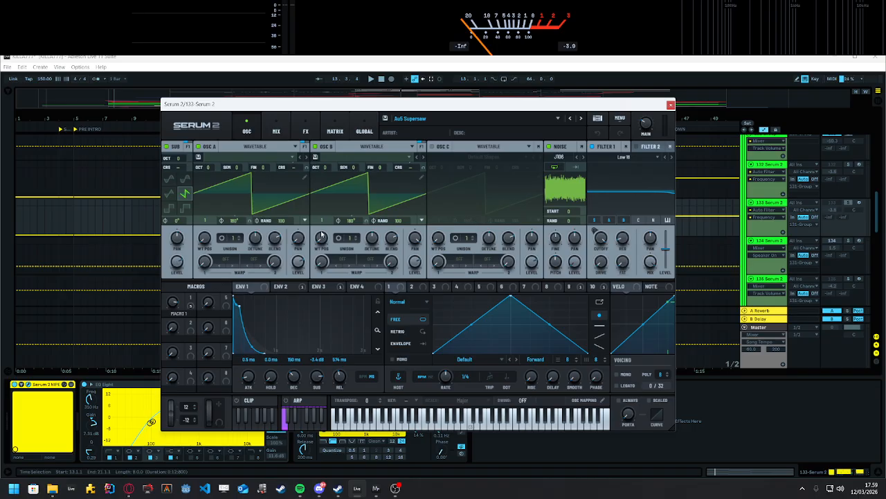
{"action": "left_click", "coordinate": [276, 131]}
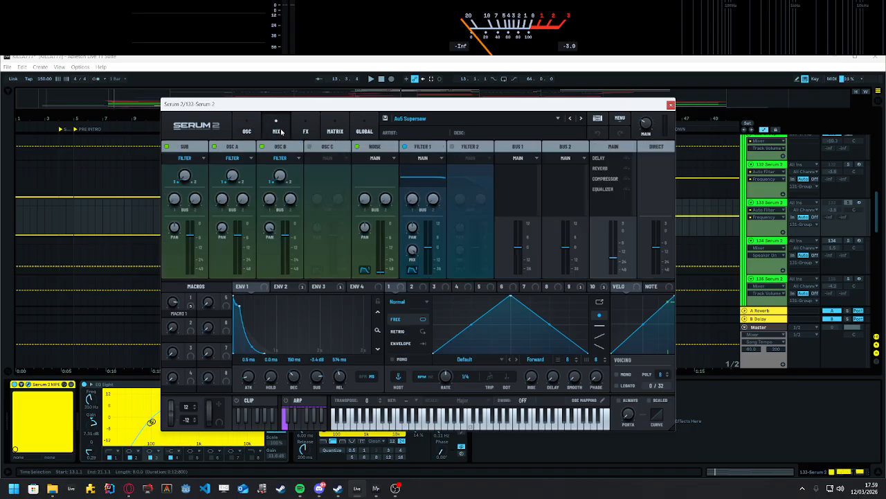
{"action": "left_click", "coordinate": [254, 130]}
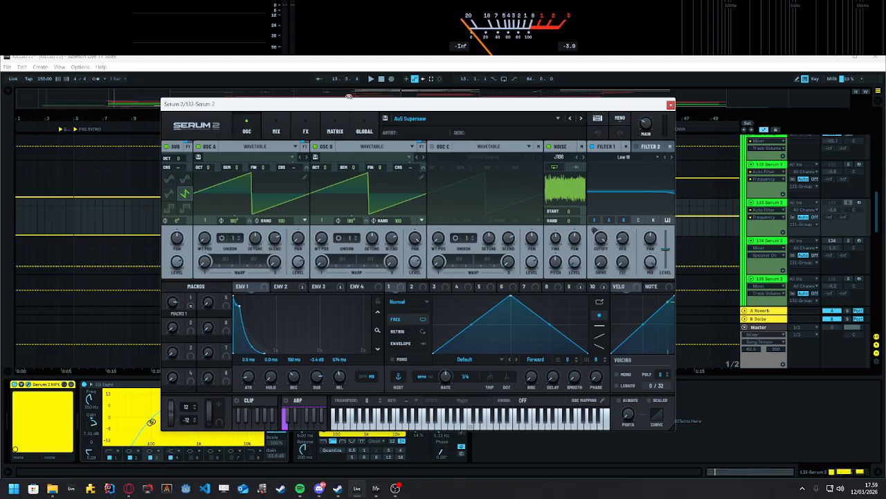
Step: Uncover the INTRO clips, play the Au5 Supersaw layer from the INTRO start, and close the synth window
{"action": "left_click_drag", "start_coordinate": [335, 107], "coordinate": [374, 106]}
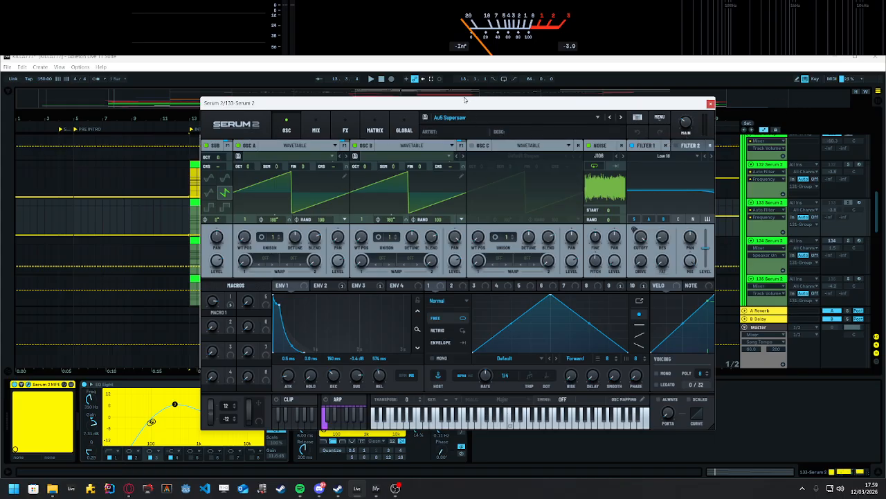
{"action": "left_click_drag", "start_coordinate": [467, 104], "coordinate": [577, 149]}
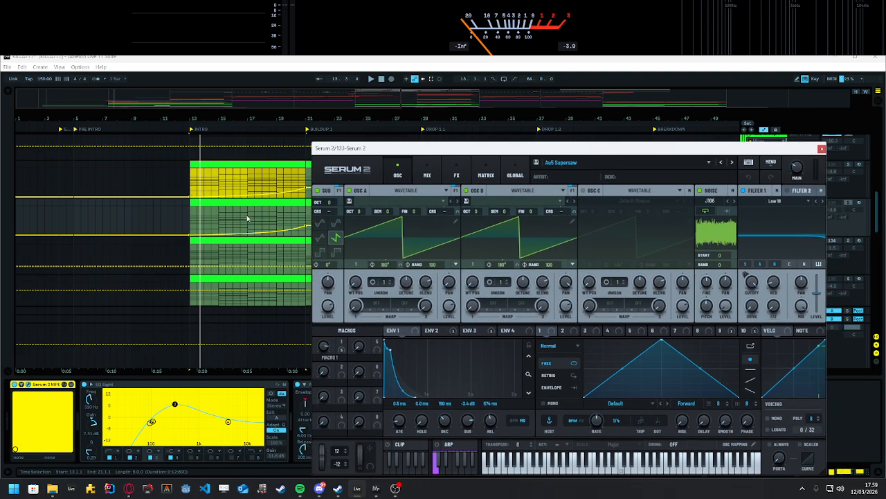
{"action": "key", "text": "space"}
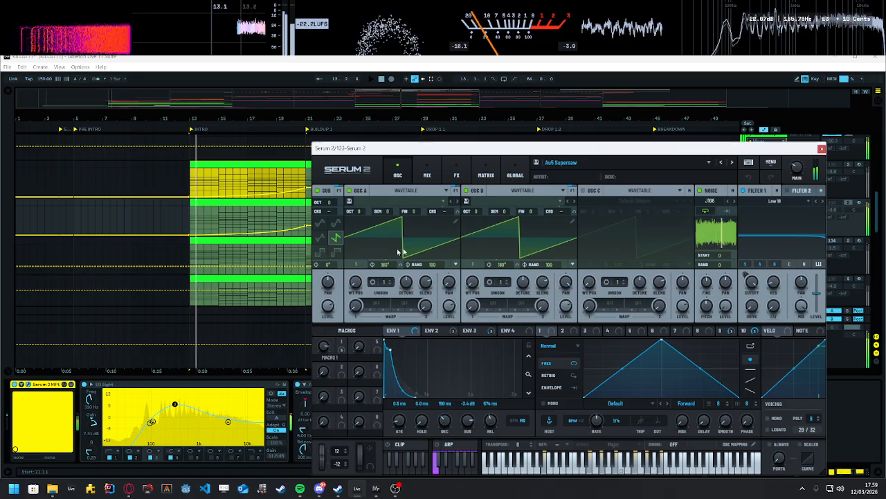
{"action": "key", "text": "space"}
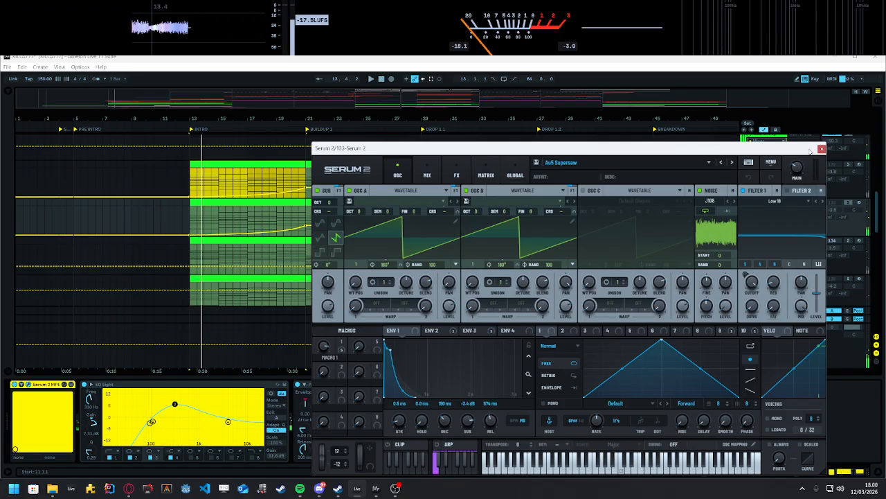
{"action": "left_click", "coordinate": [821, 149]}
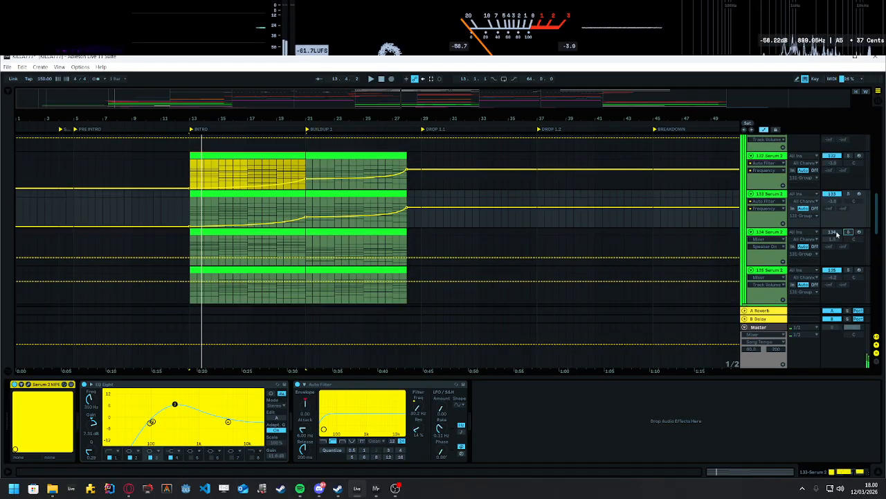
Step: Solo and play the 135 Serum 2 track from the INTRO start, and inspect its PD - Crystal Strings patch
{"action": "key", "text": "space"}
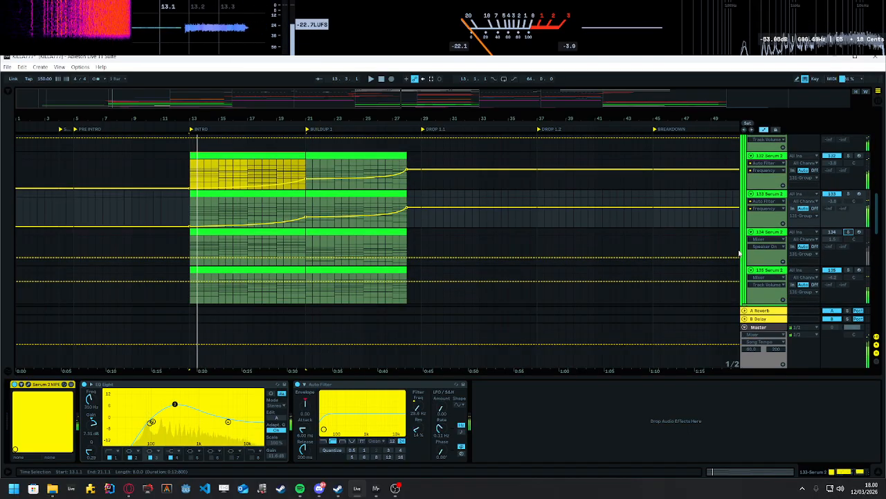
{"action": "scroll", "coordinate": [841, 246], "scroll_direction": "down", "scroll_amount": 1}
{"action": "left_click", "coordinate": [841, 246]}
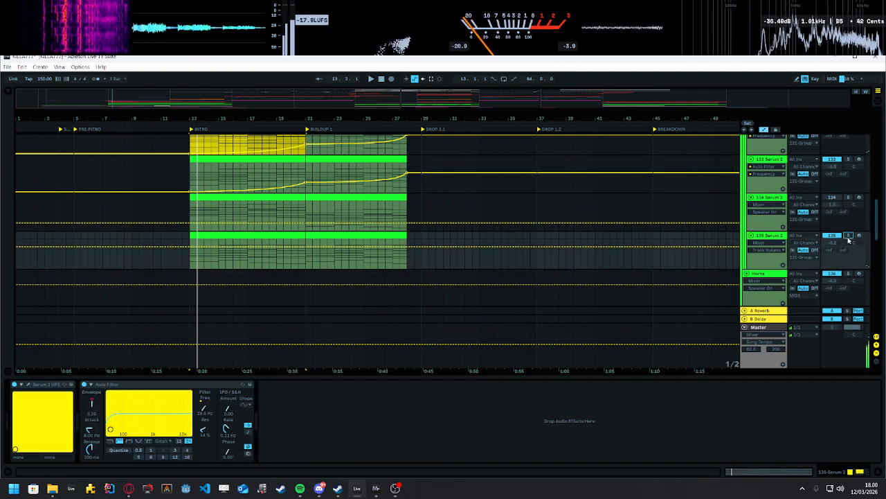
{"action": "scroll", "coordinate": [685, 285], "scroll_direction": "up", "scroll_amount": 1}
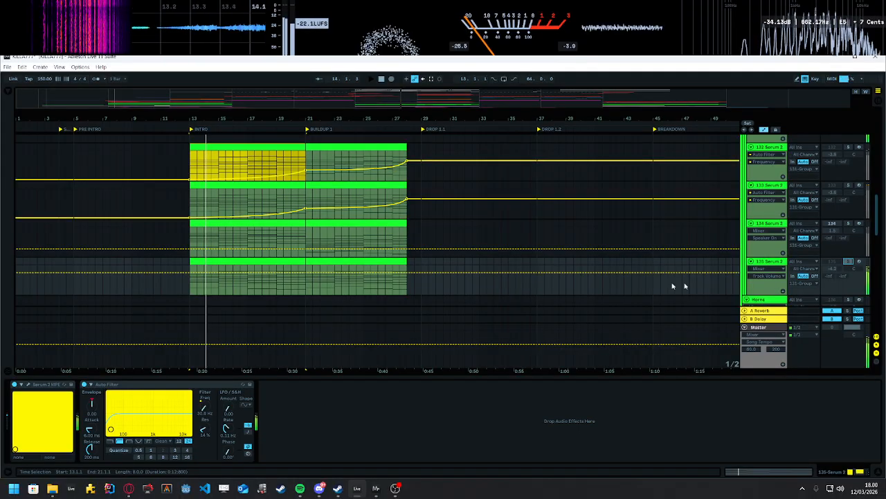
{"action": "left_click", "coordinate": [27, 384]}
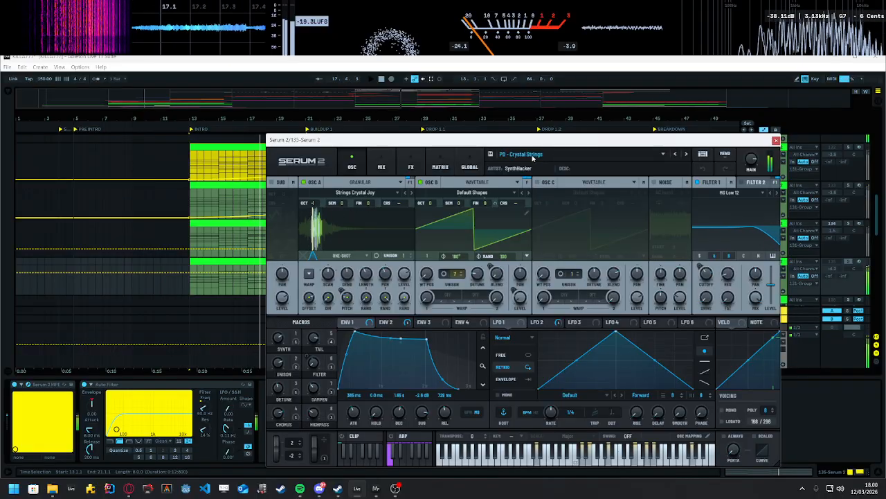
{"action": "left_click", "coordinate": [776, 139]}
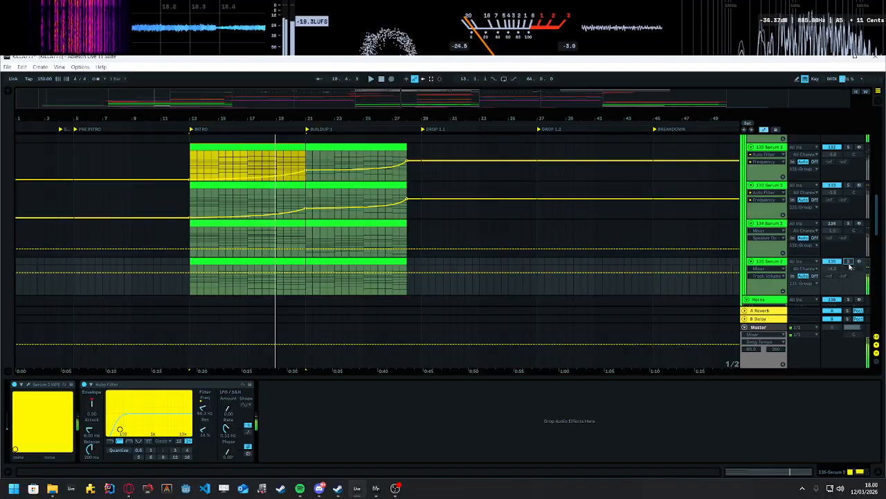
Step: Examine the remaining tracks in the MIDIS group with the device view hidden, and return to the top of the group
{"action": "left_click", "coordinate": [832, 223]}
{"action": "scroll", "coordinate": [817, 239], "scroll_direction": "up", "scroll_amount": 1}
{"action": "scroll", "coordinate": [825, 263], "scroll_direction": "down", "scroll_amount": 2}
{"action": "left_click", "coordinate": [785, 376]}
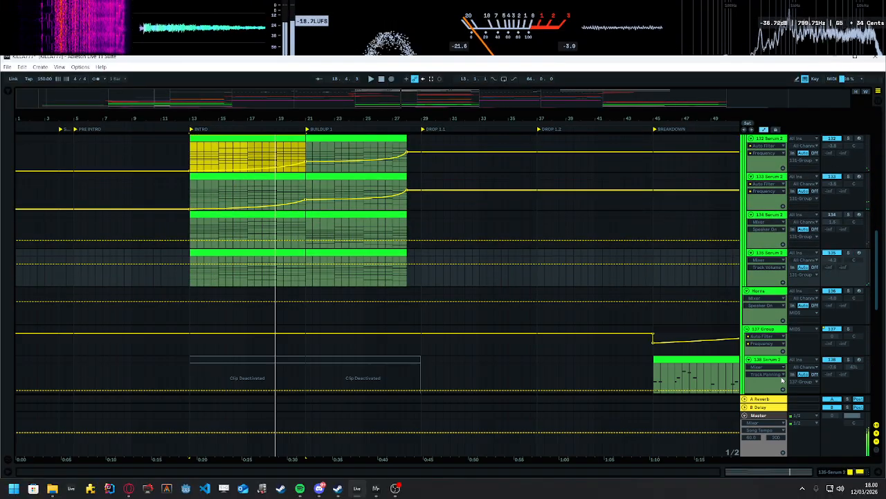
{"action": "scroll", "coordinate": [772, 303], "scroll_direction": "up", "scroll_amount": 1}
{"action": "double_click", "coordinate": [769, 298]}
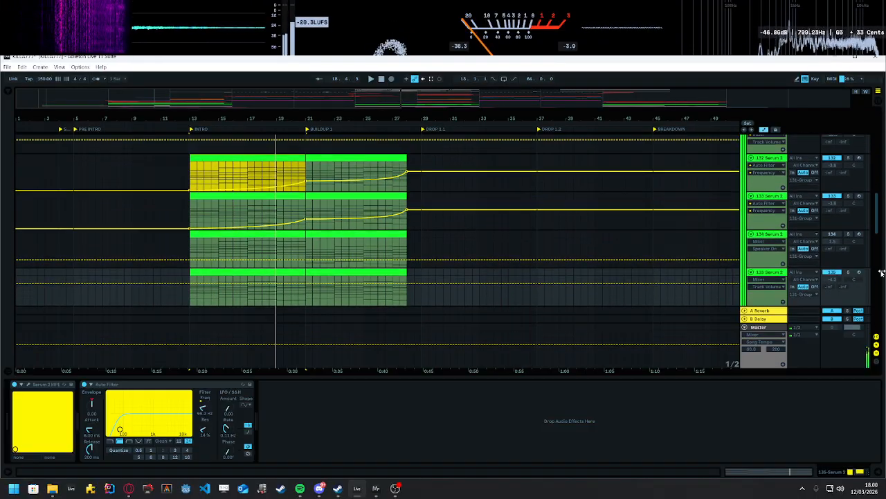
{"action": "left_click", "coordinate": [766, 378]}
{"action": "scroll", "coordinate": [702, 352], "scroll_direction": "up", "scroll_amount": 1}
{"action": "left_click_drag", "start_coordinate": [876, 263], "coordinate": [875, 215]}
{"action": "scroll", "coordinate": [770, 267], "scroll_direction": "up", "scroll_amount": 1}
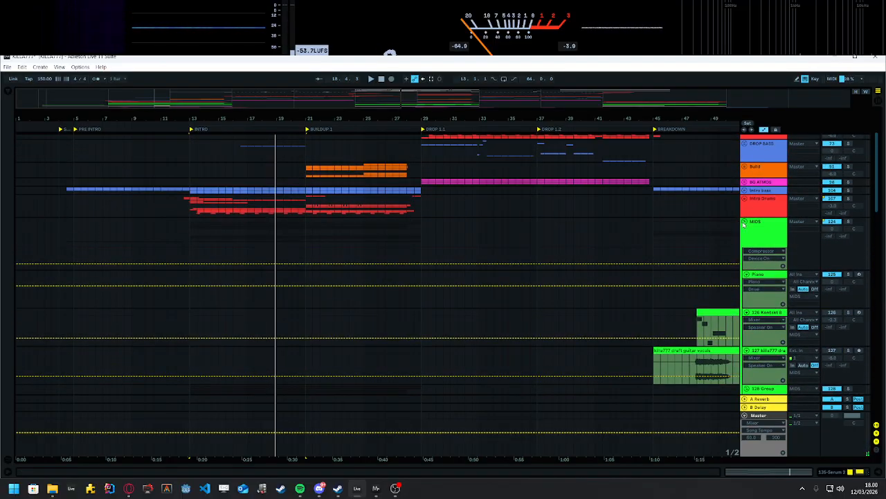
Step: Bring the BREAKDOWN and BUILDUP 2 sections into view and select the killa777 draft guitar vocals clip
{"action": "scroll", "coordinate": [749, 298], "scroll_direction": "down", "scroll_amount": 2}
{"action": "scroll", "coordinate": [781, 257], "scroll_direction": "up", "scroll_amount": 1}
{"action": "mouse_move", "coordinate": [351, 105]}
{"action": "left_mouse_down"}
{"action": "mouse_move", "coordinate": [554, 105]}
{"action": "mouse_move", "coordinate": [601, 90]}
{"action": "mouse_move", "coordinate": [491, 90]}
{"action": "left_mouse_up"}
{"action": "scroll", "coordinate": [480, 259], "scroll_direction": "up", "scroll_amount": 1}
{"action": "left_click", "coordinate": [484, 296]}
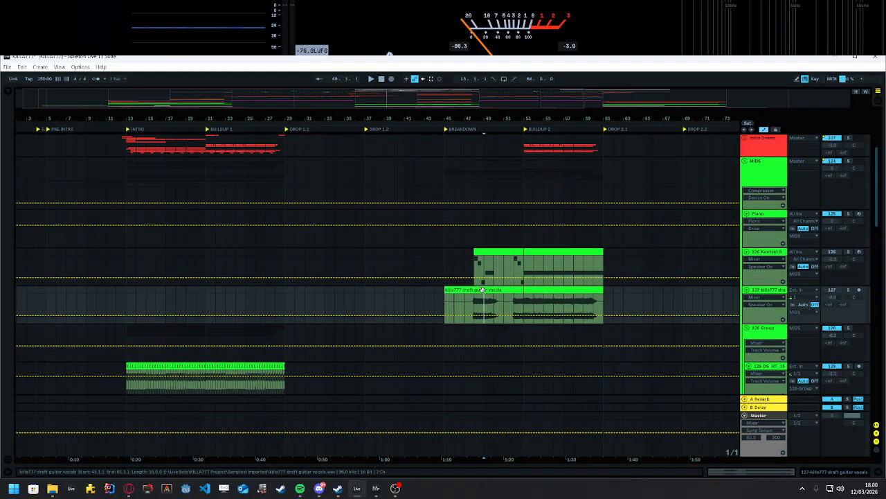
{"action": "scroll", "coordinate": [484, 297], "scroll_direction": "up", "scroll_amount": 3}
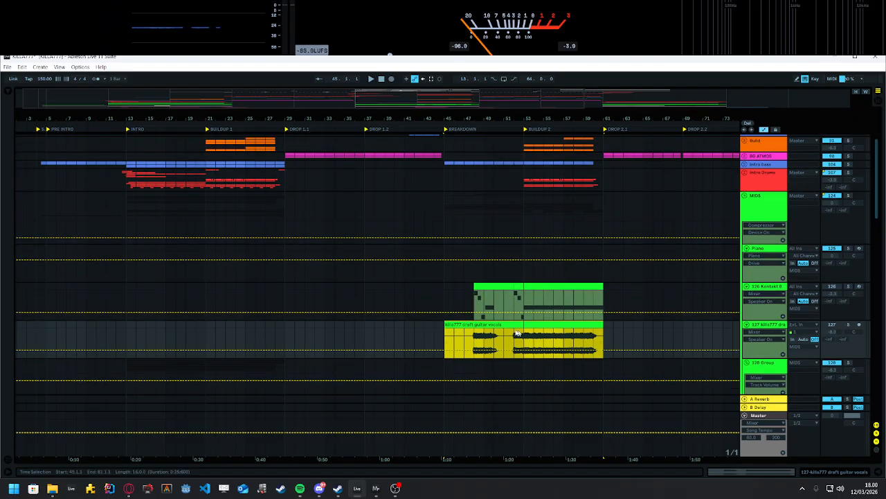
{"action": "left_click", "coordinate": [474, 336]}
{"action": "left_click", "coordinate": [469, 324]}
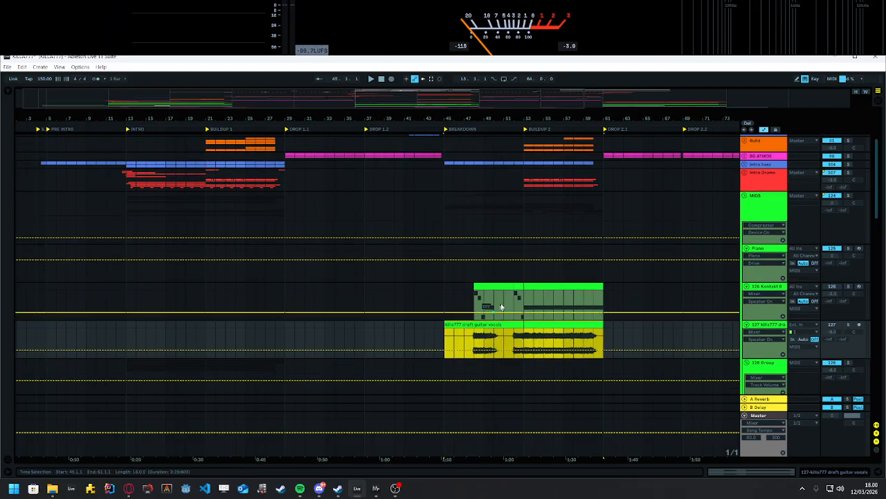
Step: Place the insert marker at the BREAKDOWN start on the VOX group and unfold the group
{"action": "scroll", "coordinate": [433, 219], "scroll_direction": "up", "scroll_amount": 5}
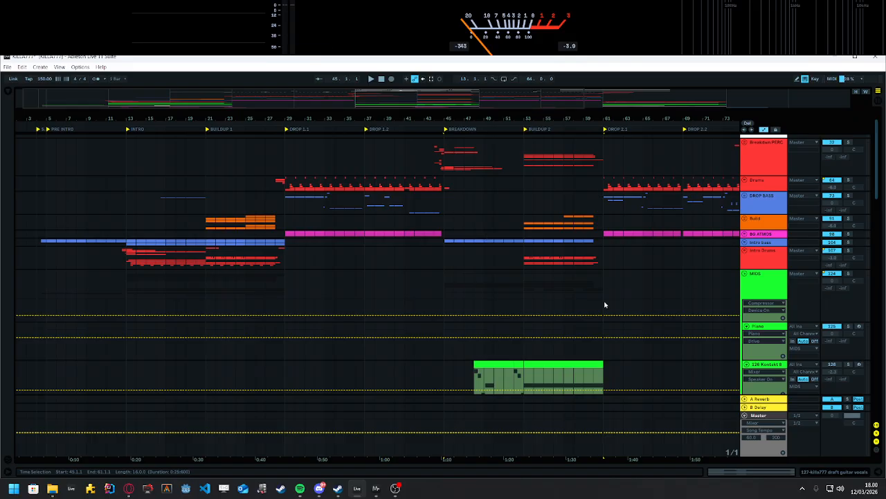
{"action": "scroll", "coordinate": [600, 303], "scroll_direction": "up", "scroll_amount": 3}
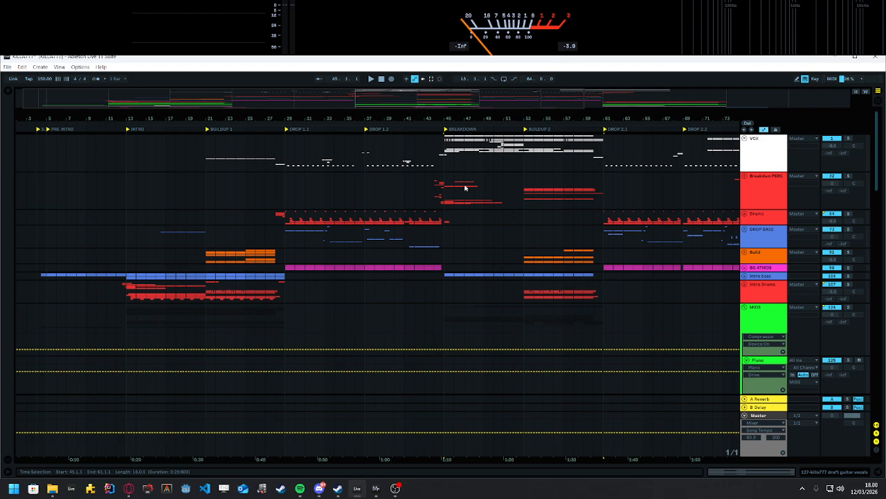
{"action": "left_click", "coordinate": [444, 154]}
{"action": "left_click", "coordinate": [764, 147]}
{"action": "left_click", "coordinate": [745, 138]}
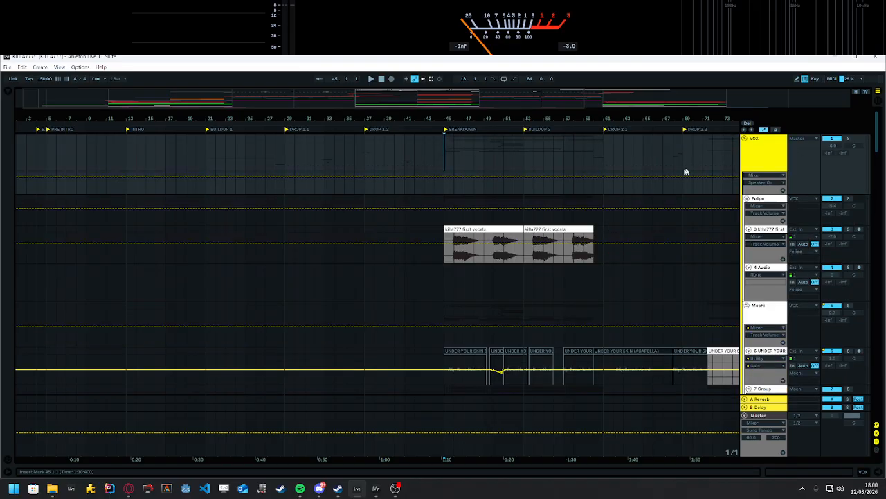
Step: Select the killa777 first vocals clip in the BREAKDOWN section, solo its track and play it
{"action": "scroll", "coordinate": [685, 171], "scroll_direction": "down", "scroll_amount": 3}
{"action": "left_click", "coordinate": [485, 192]}
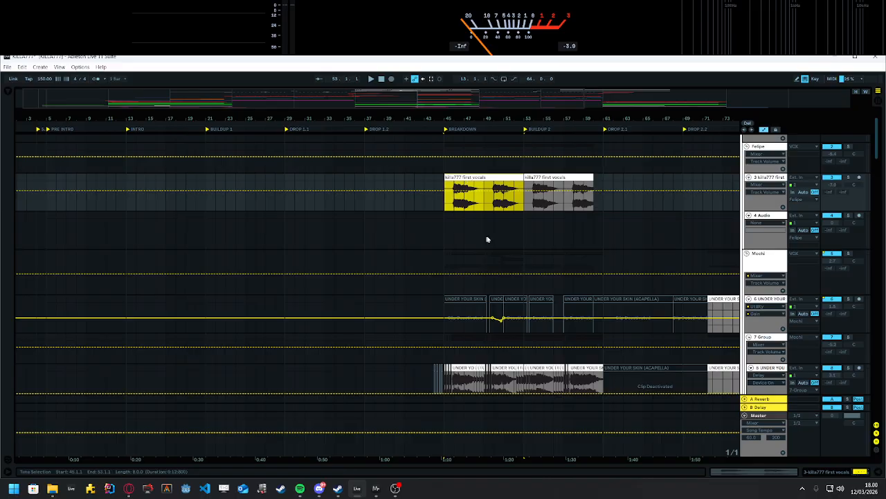
{"action": "scroll", "coordinate": [637, 211], "scroll_direction": "up", "scroll_amount": 1}
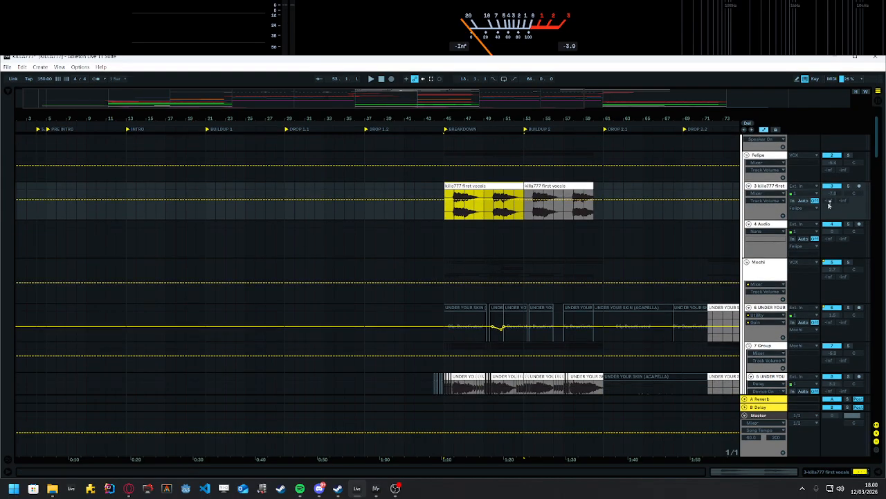
{"action": "left_click", "coordinate": [848, 188]}
{"action": "key", "text": "space"}
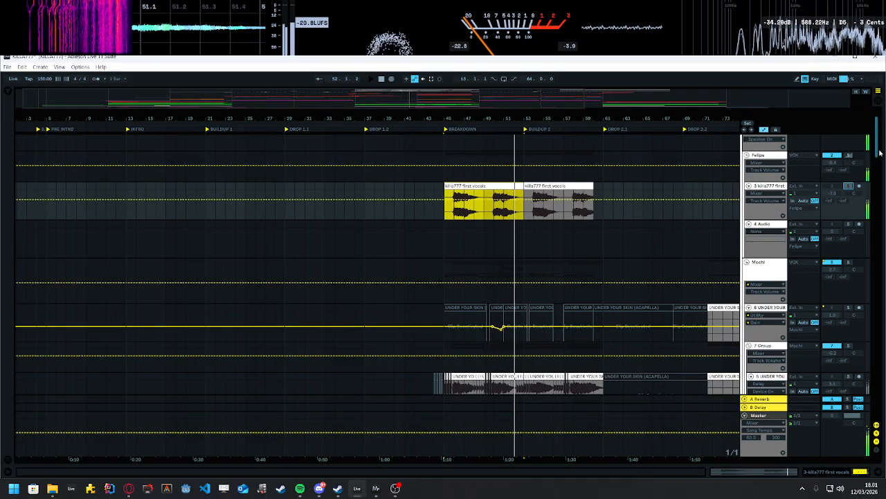
Step: Solo the 7 Group, play its UNDER YOUR SKIN (ACAPELLA) chops in the BREAKDOWN, and place the insert marker at the section start
{"action": "mouse_move", "coordinate": [879, 153]}
{"action": "left_mouse_down"}
{"action": "mouse_move", "coordinate": [879, 219]}
{"action": "mouse_move", "coordinate": [881, 170]}
{"action": "left_mouse_up"}
{"action": "scroll", "coordinate": [857, 280], "scroll_direction": "up", "scroll_amount": 3}
{"action": "scroll", "coordinate": [861, 230], "scroll_direction": "up", "scroll_amount": 2}
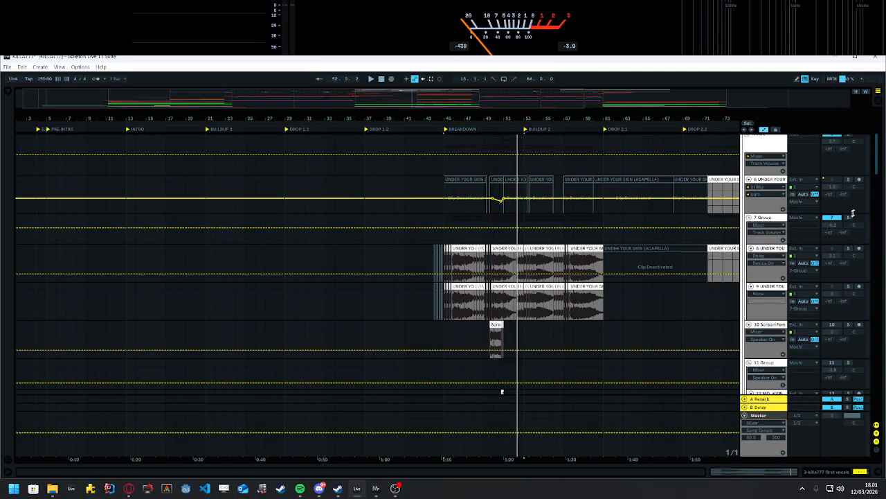
{"action": "left_click_drag", "start_coordinate": [454, 264], "coordinate": [478, 264]}
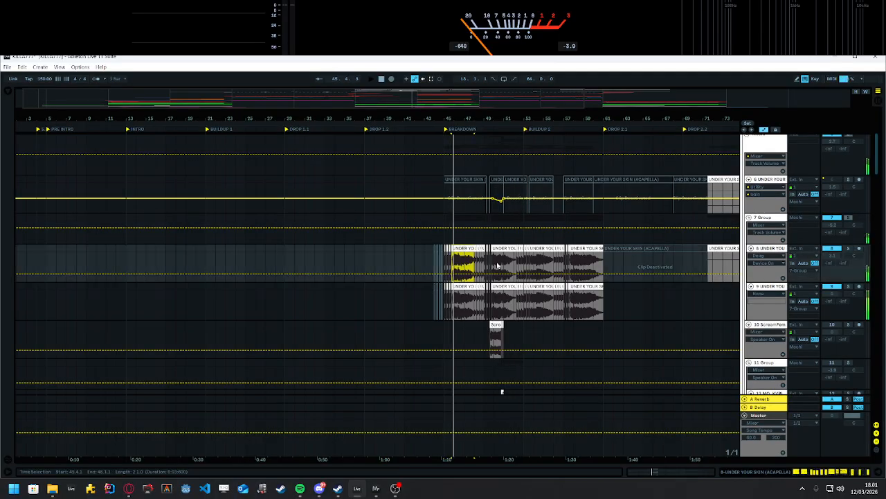
{"action": "key", "text": "space"}
{"action": "key", "text": "space"}
{"action": "scroll", "coordinate": [651, 261], "scroll_direction": "up", "scroll_amount": 1}
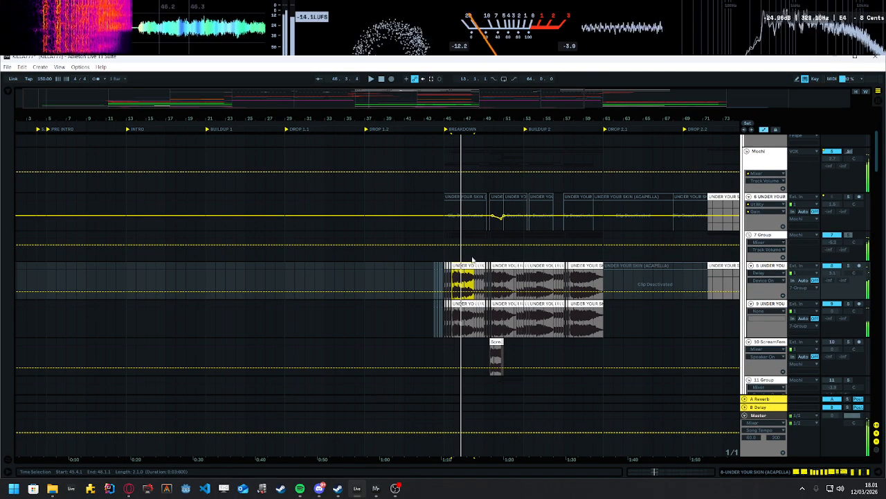
{"action": "left_click", "coordinate": [445, 252]}
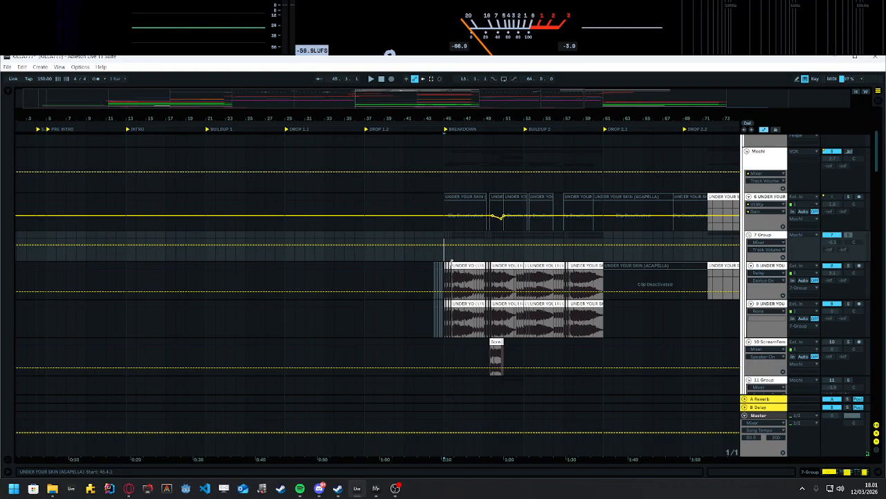
{"action": "scroll", "coordinate": [512, 264], "scroll_direction": "up", "scroll_amount": 2}
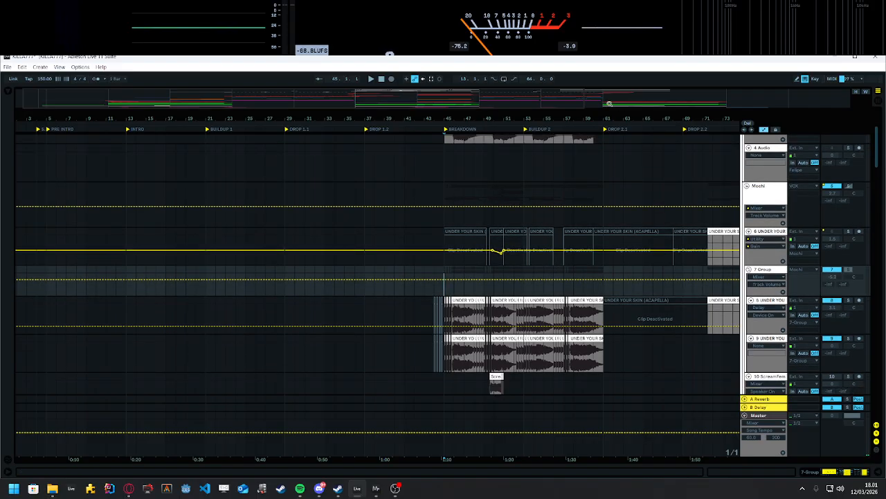
Step: Play the UNDER YOUR SKIN (ACAPELLA) chops on track 8 from the BREAKDOWN start
{"action": "left_click_drag", "start_coordinate": [609, 103], "coordinate": [505, 100]}
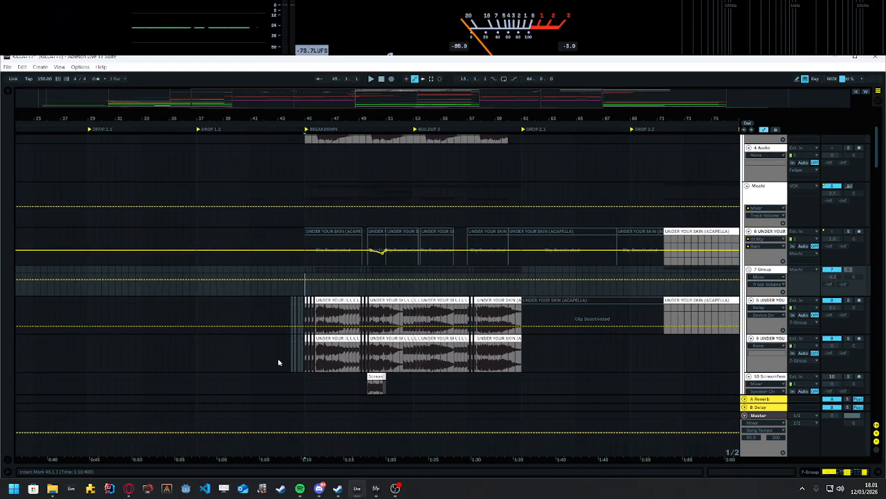
{"action": "left_click", "coordinate": [304, 306]}
{"action": "key", "text": "space"}
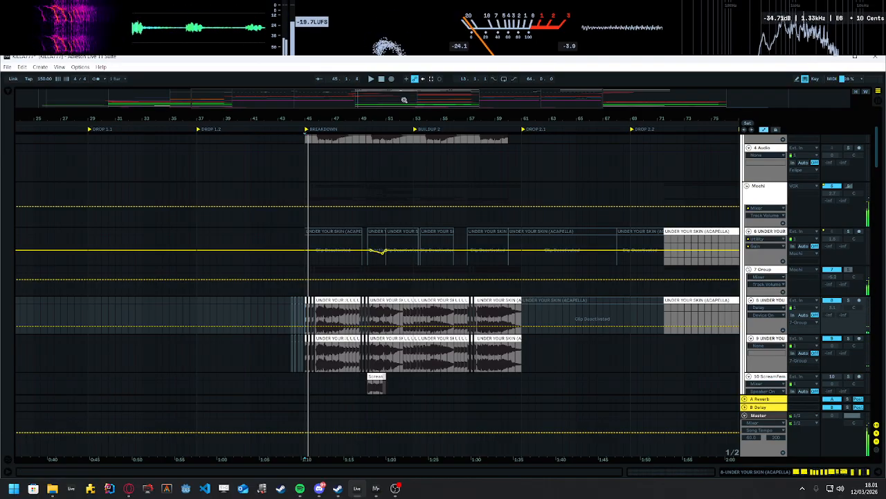
Step: Show the 7 Group's effect devices below the BREAKDOWN vocal chops
{"action": "scroll", "coordinate": [411, 198], "scroll_direction": "up", "scroll_amount": 3}
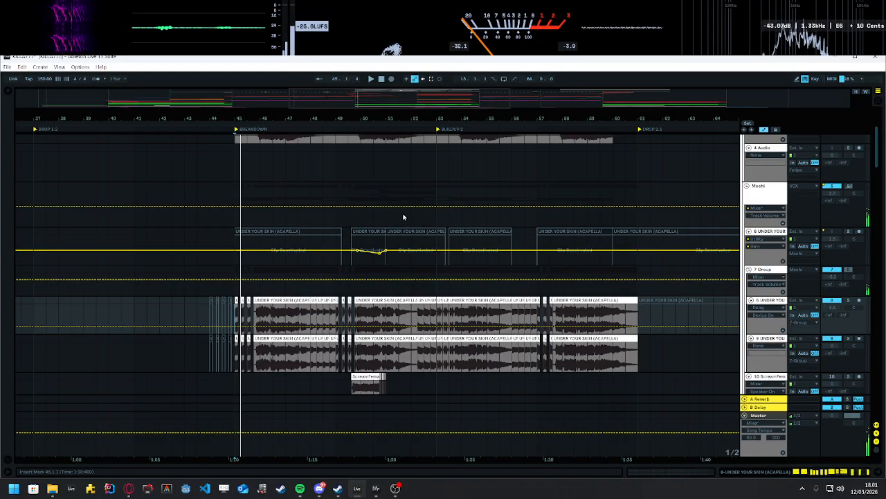
{"action": "left_click", "coordinate": [766, 270]}
{"action": "double_click", "coordinate": [767, 272]}
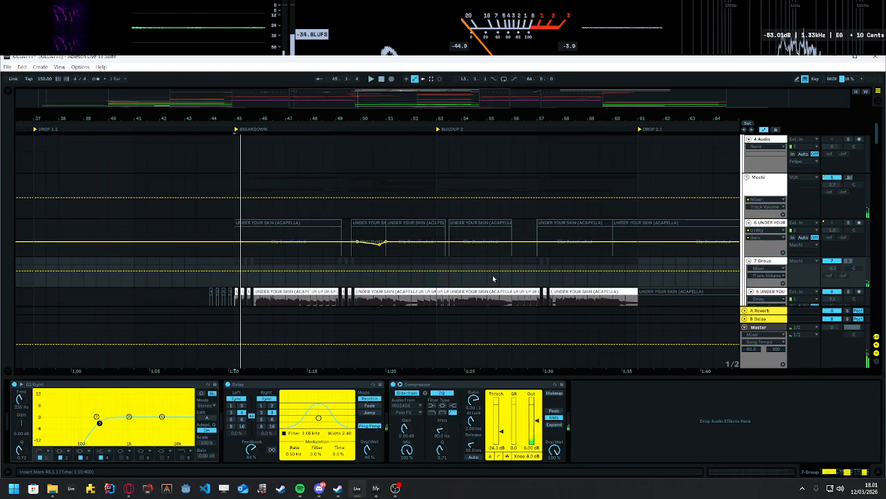
{"action": "scroll", "coordinate": [378, 271], "scroll_direction": "down", "scroll_amount": 2}
{"action": "scroll", "coordinate": [262, 252], "scroll_direction": "down", "scroll_amount": 1}
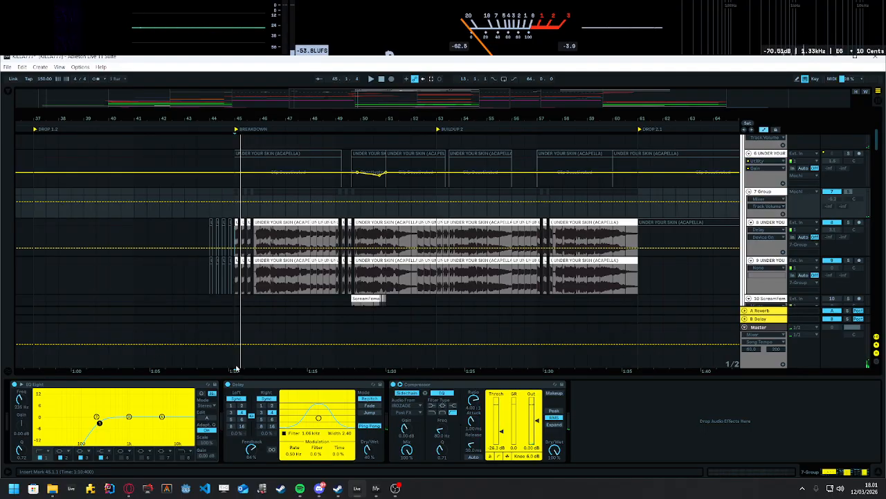
Step: Look through track 8 UNDER YOUR SKIN's effect chain and check LittleAlterBoy's pitch and formant settings
{"action": "left_click", "coordinate": [763, 225]}
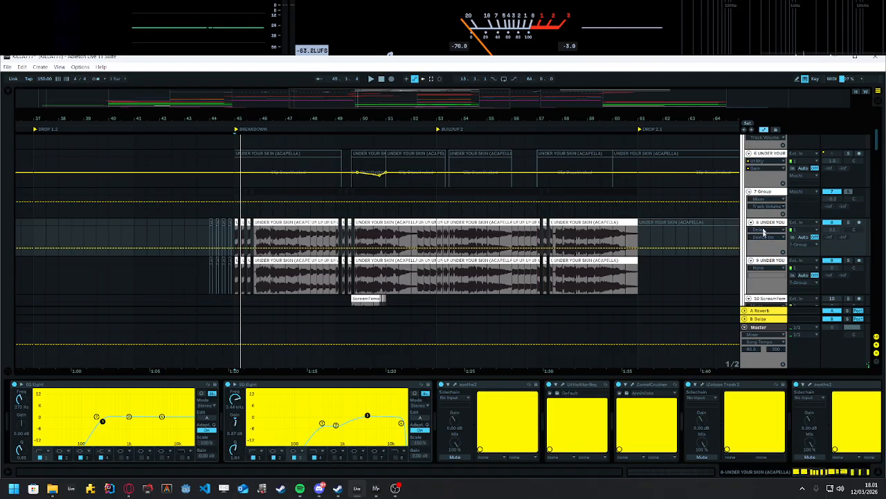
{"action": "left_click_drag", "start_coordinate": [831, 474], "coordinate": [745, 473]}
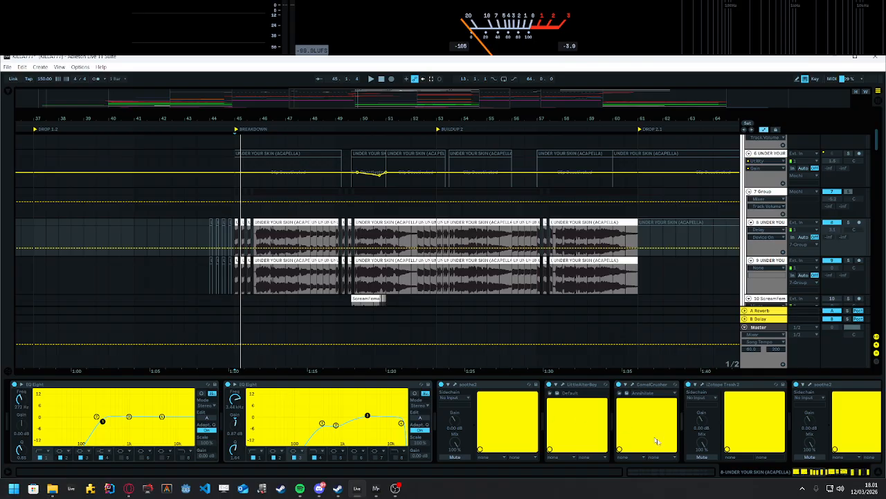
{"action": "scroll", "coordinate": [355, 410], "scroll_direction": "down", "scroll_amount": 3}
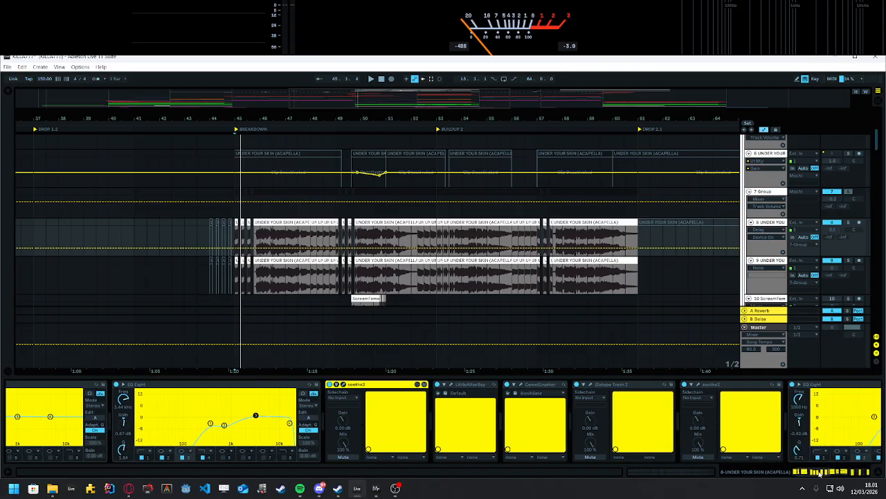
{"action": "left_click_drag", "start_coordinate": [819, 473], "coordinate": [821, 473]}
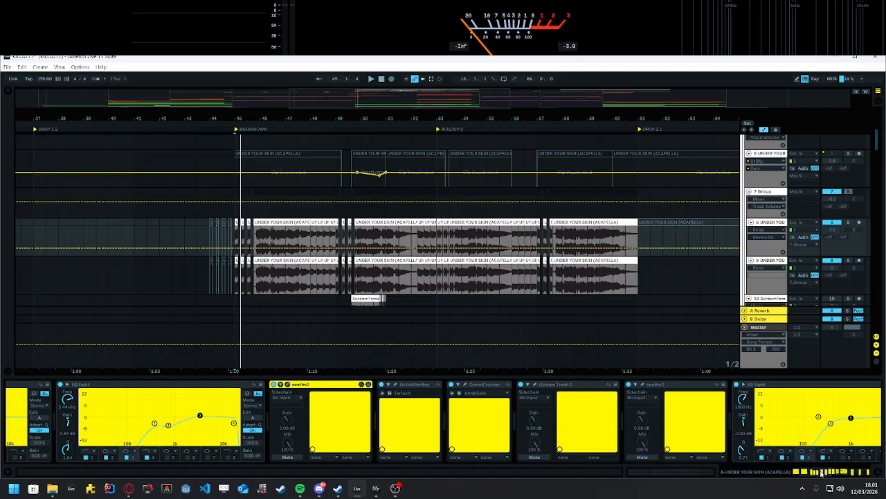
{"action": "left_click", "coordinate": [577, 389]}
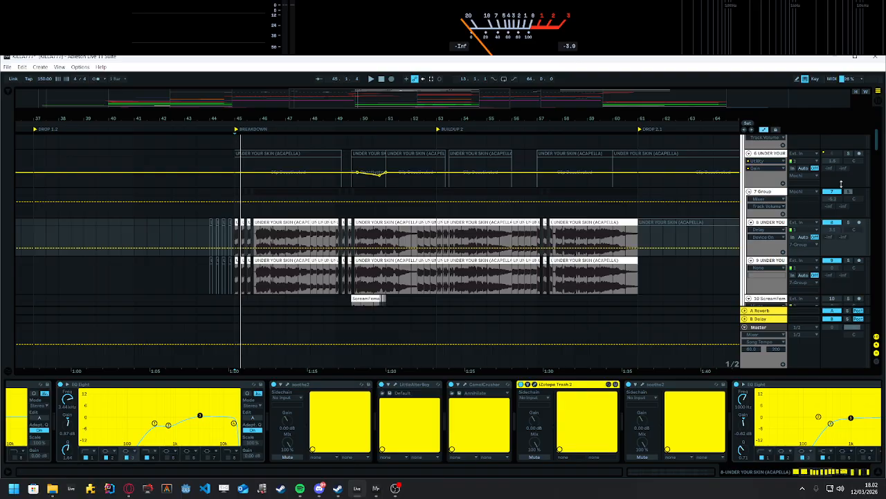
{"action": "left_click", "coordinate": [393, 385]}
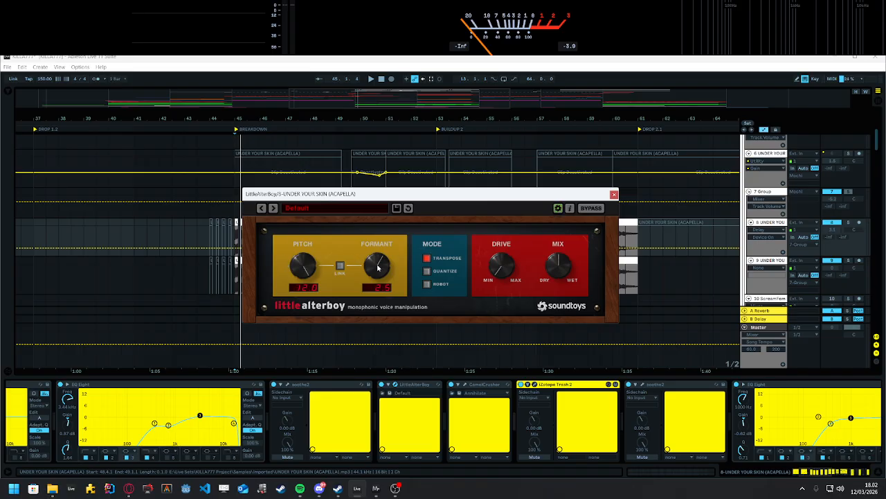
{"action": "left_click", "coordinate": [614, 195]}
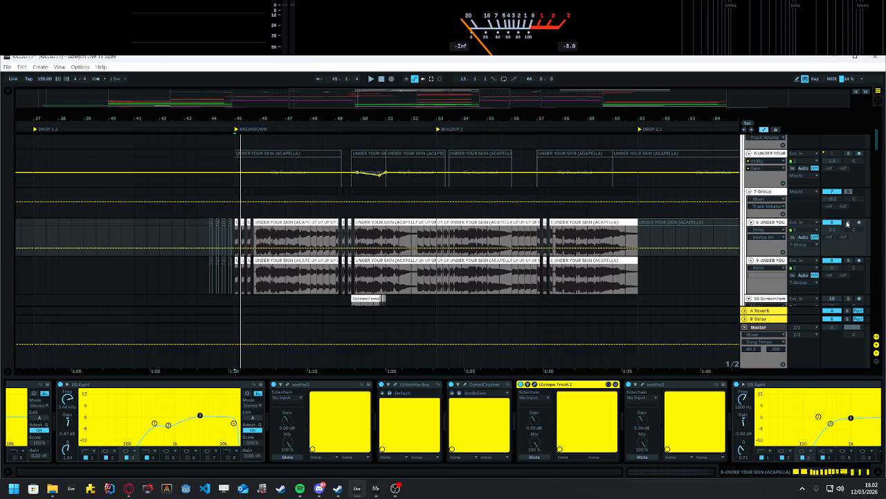
Step: Solo track 8 UNDER YOUR SKIN and play its BREAKDOWN chops with LittleAlterBoy switched off and on to compare
{"action": "left_click", "coordinate": [848, 223]}
{"action": "key", "text": "space"}
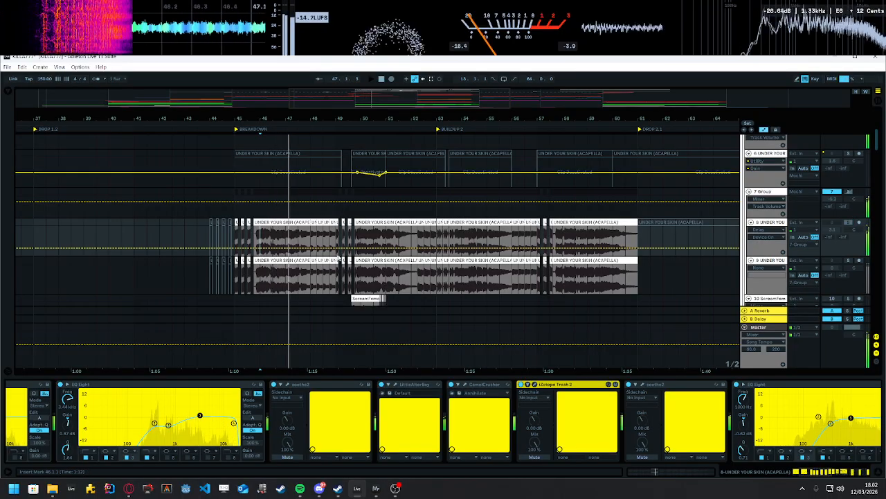
{"action": "left_click", "coordinate": [415, 384]}
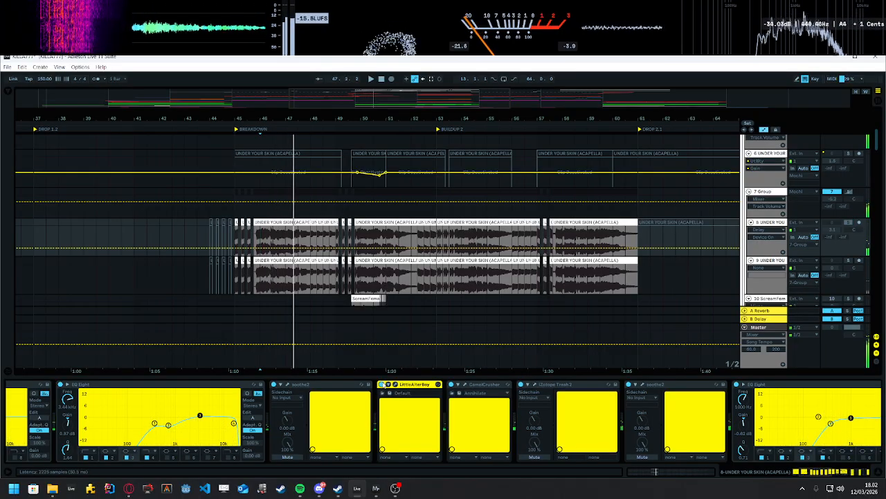
{"action": "key", "text": "space"}
{"action": "left_click", "coordinate": [380, 385]}
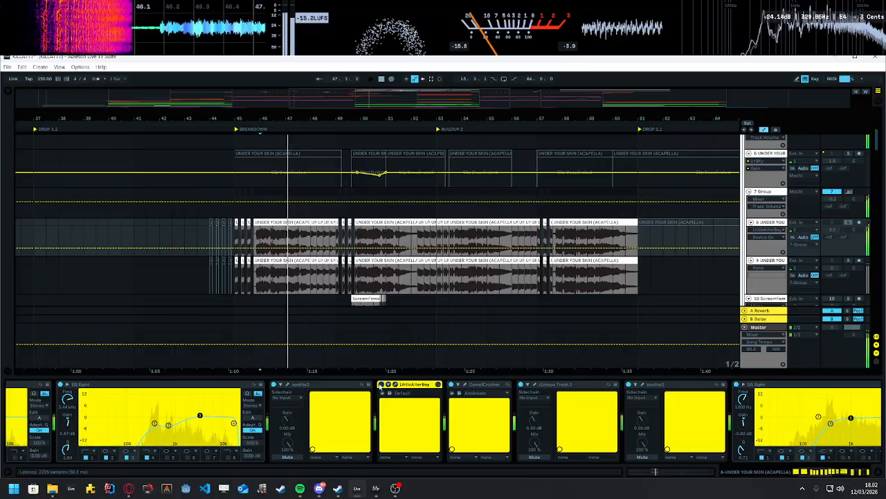
{"action": "key", "text": "space"}
{"action": "left_click", "coordinate": [380, 384]}
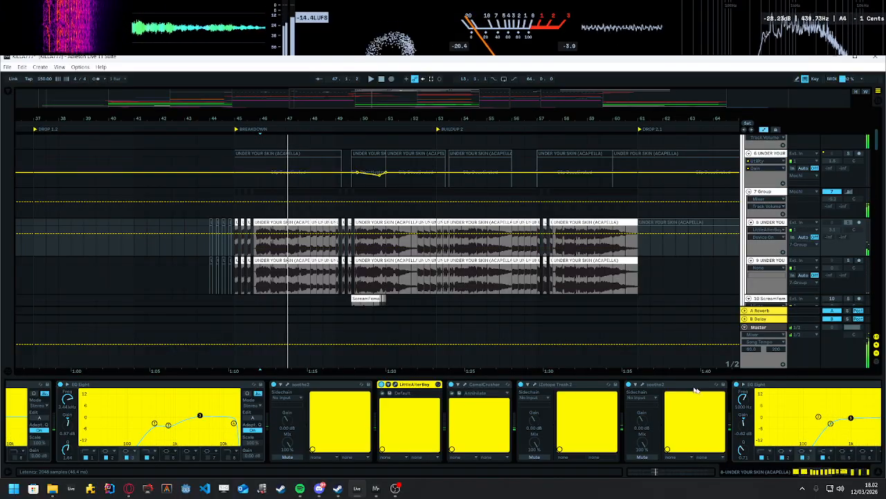
Step: Inspect the Flux Mini 2 curve at the end of track 8's effect chain and close its window
{"action": "left_click_drag", "start_coordinate": [815, 473], "coordinate": [866, 483]}
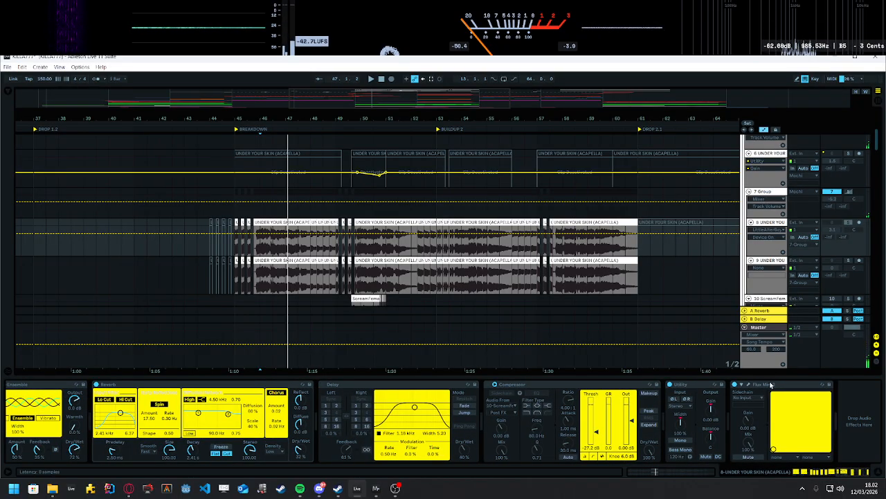
{"action": "left_click", "coordinate": [749, 384]}
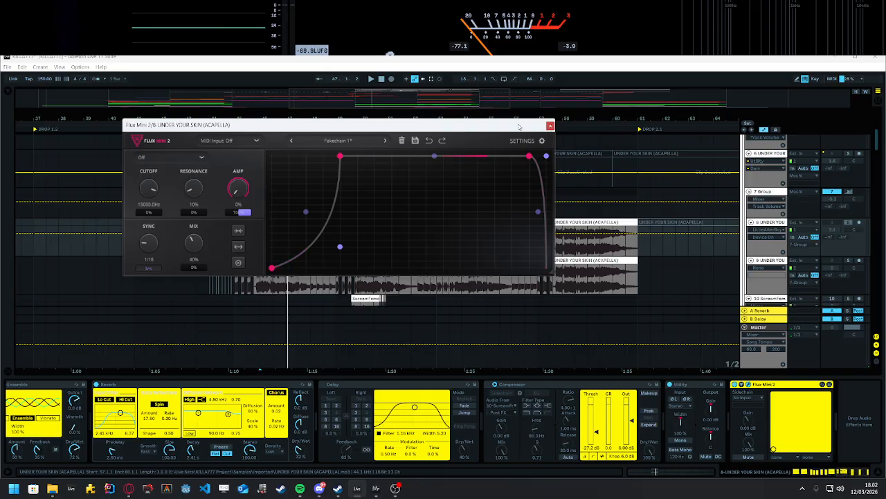
{"action": "left_click_drag", "start_coordinate": [520, 126], "coordinate": [609, 185]}
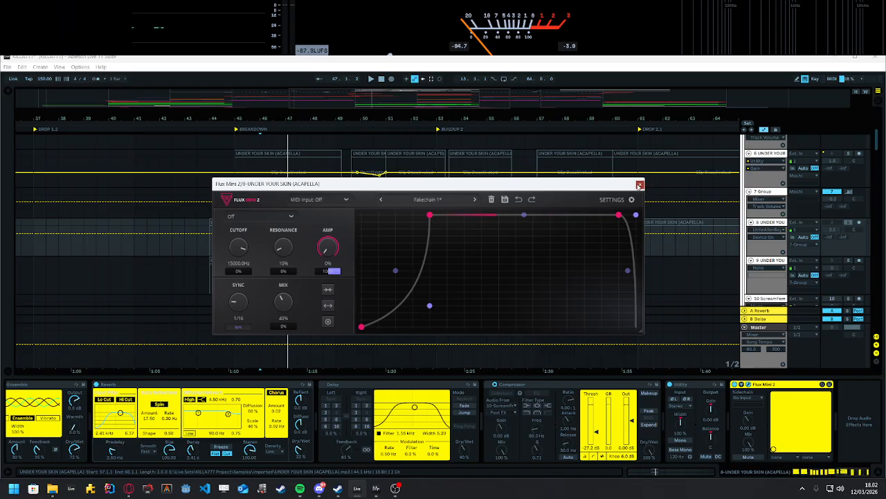
{"action": "left_click", "coordinate": [640, 185]}
Step: Review the 7 Group's effect devices and the Chorus-Ensemble, Reverb and Delay part of track 8's chain
{"action": "scroll", "coordinate": [758, 233], "scroll_direction": "up", "scroll_amount": 1}
{"action": "left_click", "coordinate": [757, 233]}
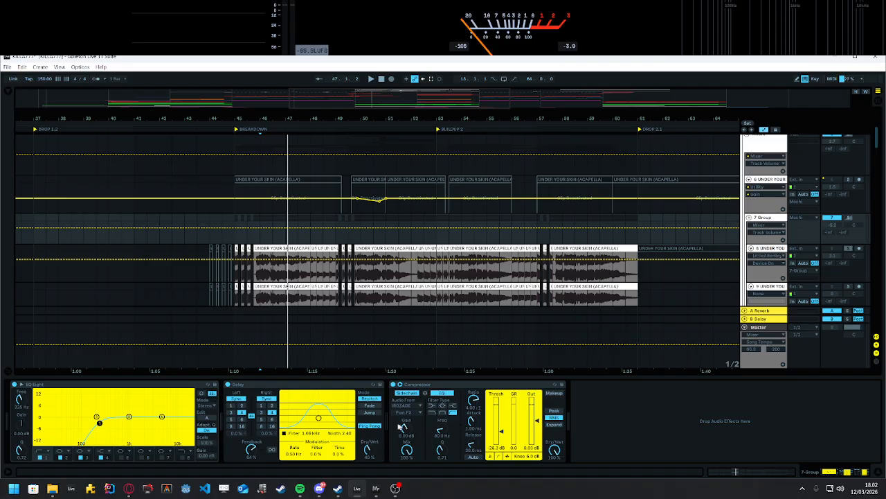
{"action": "scroll", "coordinate": [336, 334], "scroll_direction": "down", "scroll_amount": 3}
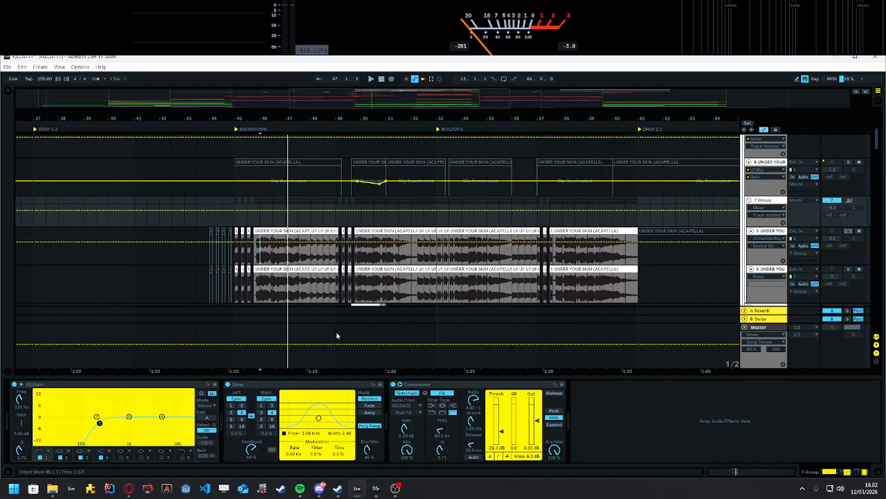
{"action": "left_click", "coordinate": [770, 223]}
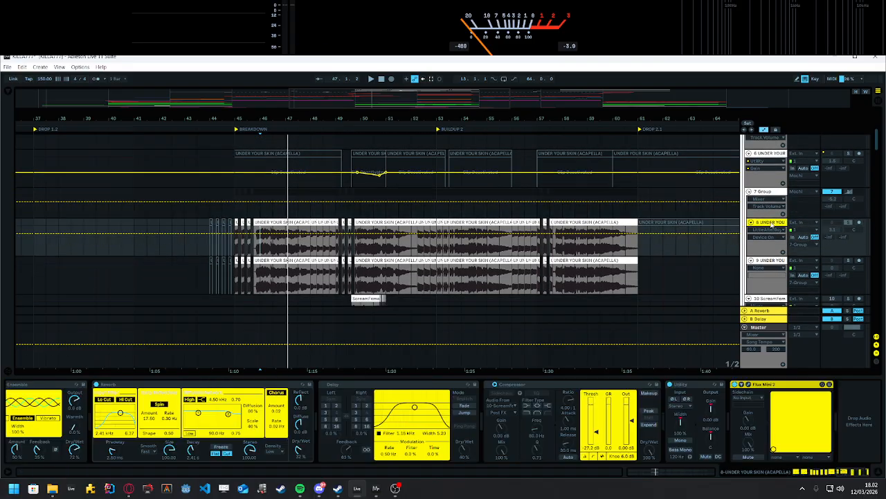
{"action": "mouse_move", "coordinate": [843, 472]}
{"action": "left_mouse_down"}
{"action": "mouse_move", "coordinate": [804, 476]}
{"action": "mouse_move", "coordinate": [851, 476]}
{"action": "mouse_move", "coordinate": [844, 474]}
{"action": "left_mouse_up"}
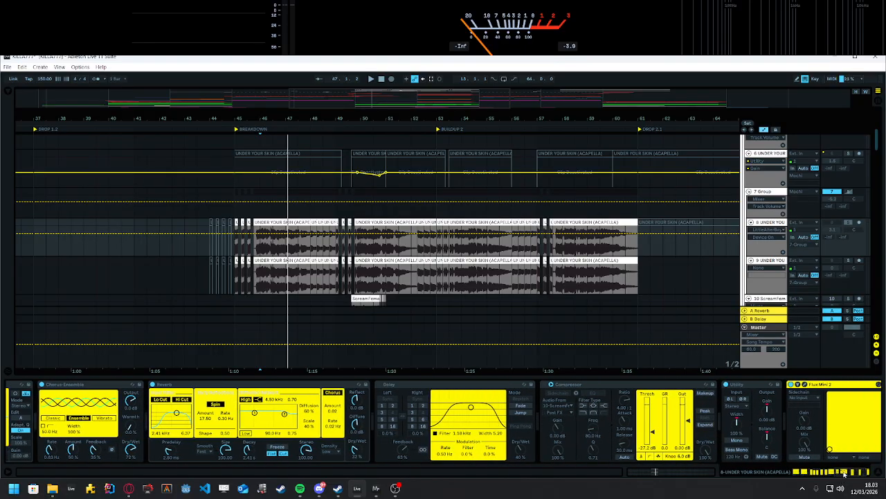
Step: Solo track 9 UNDER YOUR SKIN, play its dry chops and select its first long clip in the BREAKDOWN
{"action": "left_click", "coordinate": [778, 261]}
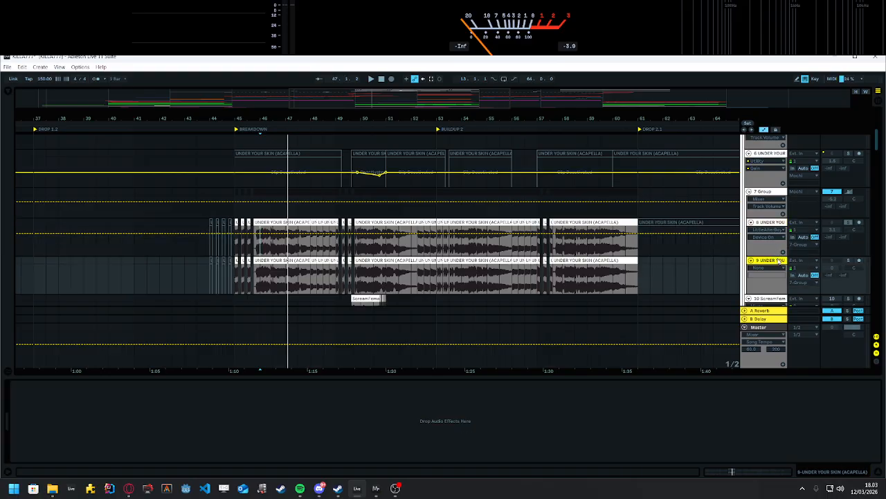
{"action": "left_click", "coordinate": [770, 222]}
{"action": "left_click", "coordinate": [777, 267]}
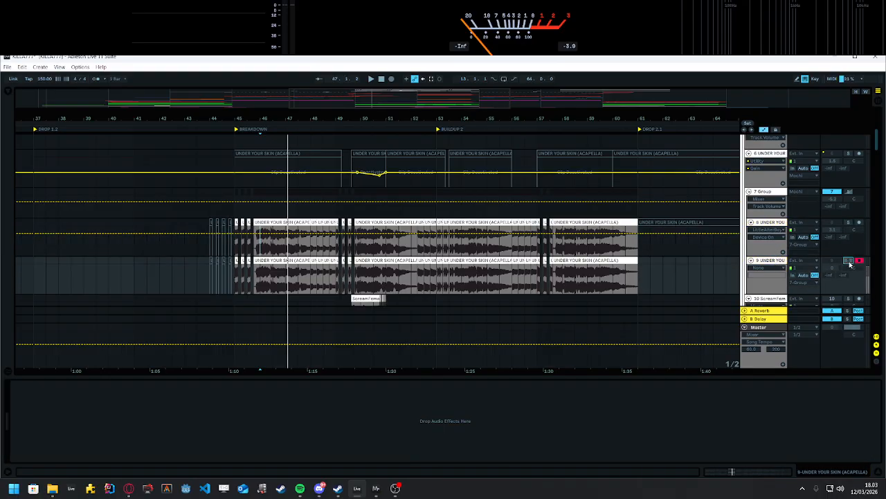
{"action": "key", "text": "space"}
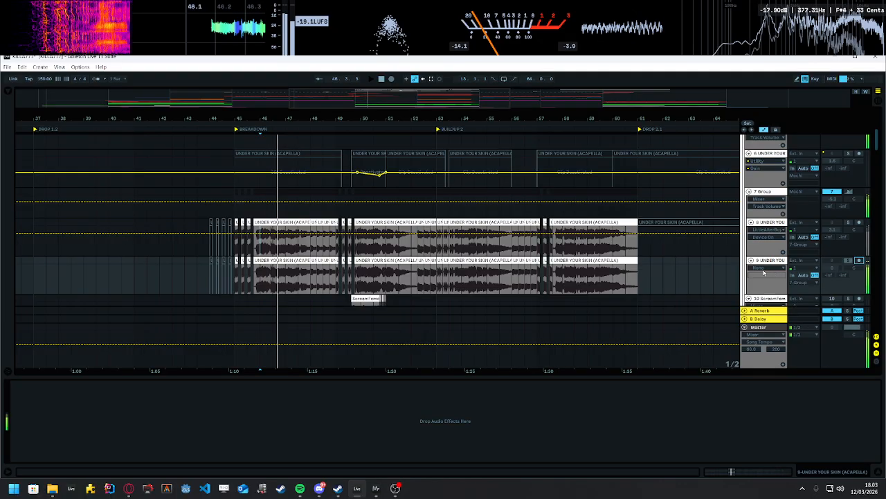
{"action": "left_click", "coordinate": [258, 261]}
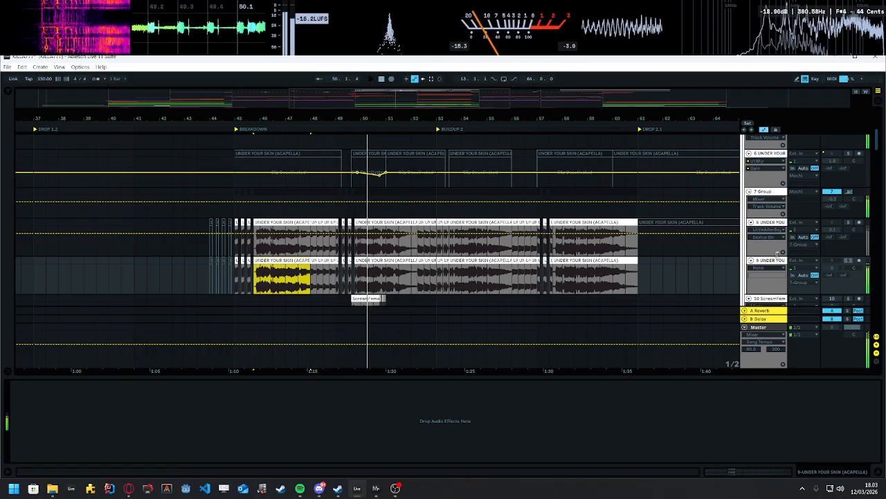
Step: Play the 7 Group with its effect devices shown, hide the device view and unsolo the group
{"action": "scroll", "coordinate": [819, 256], "scroll_direction": "up", "scroll_amount": 1}
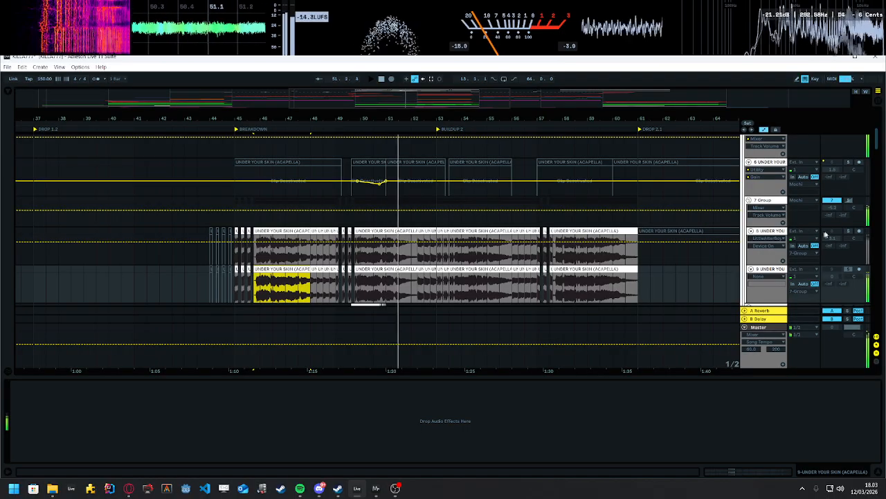
{"action": "left_click", "coordinate": [766, 201]}
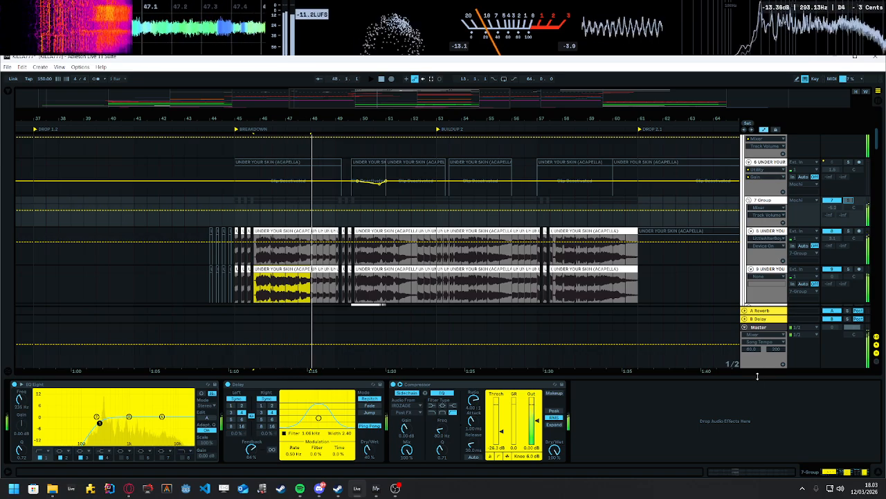
{"action": "left_click_drag", "start_coordinate": [758, 376], "coordinate": [758, 379]}
{"action": "scroll", "coordinate": [807, 296], "scroll_direction": "up", "scroll_amount": 2}
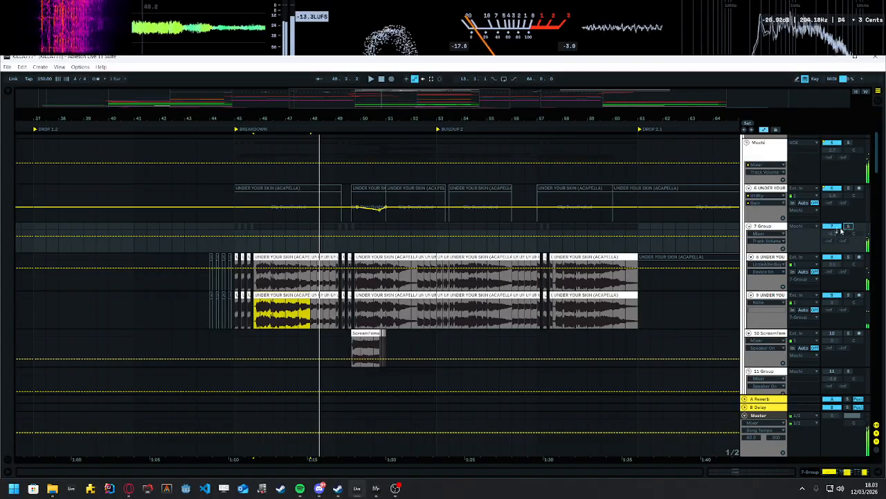
Step: Select the first frozen acapella clip on track 17, solo track 18 UNDER YOUR SKIN and play the BREAKDOWN
{"action": "scroll", "coordinate": [455, 346], "scroll_direction": "down", "scroll_amount": 5}
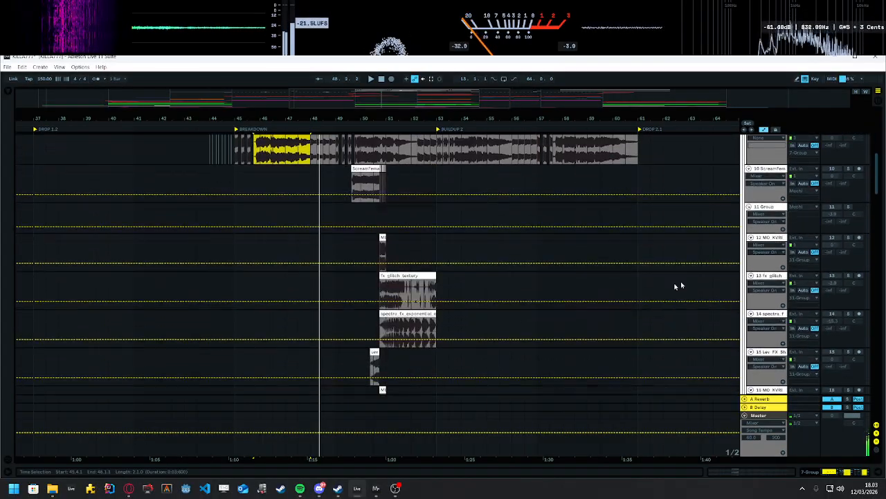
{"action": "left_click_drag", "start_coordinate": [875, 183], "coordinate": [842, 212]}
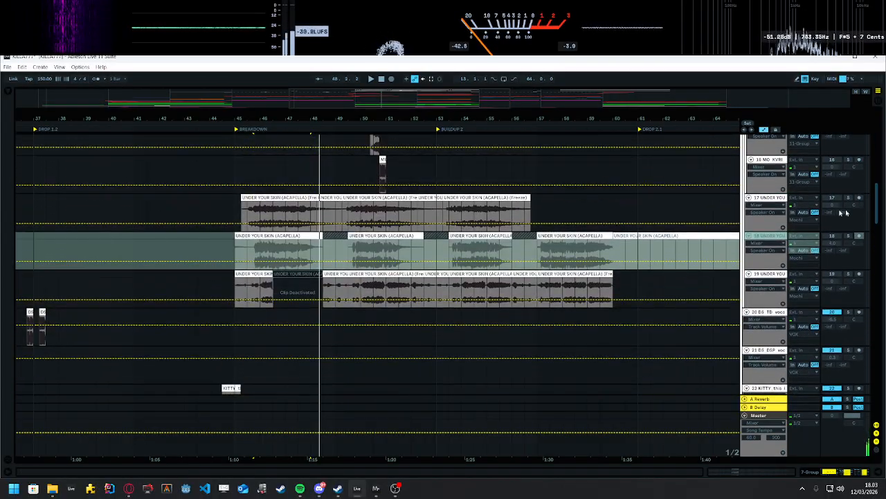
{"action": "left_click", "coordinate": [269, 198]}
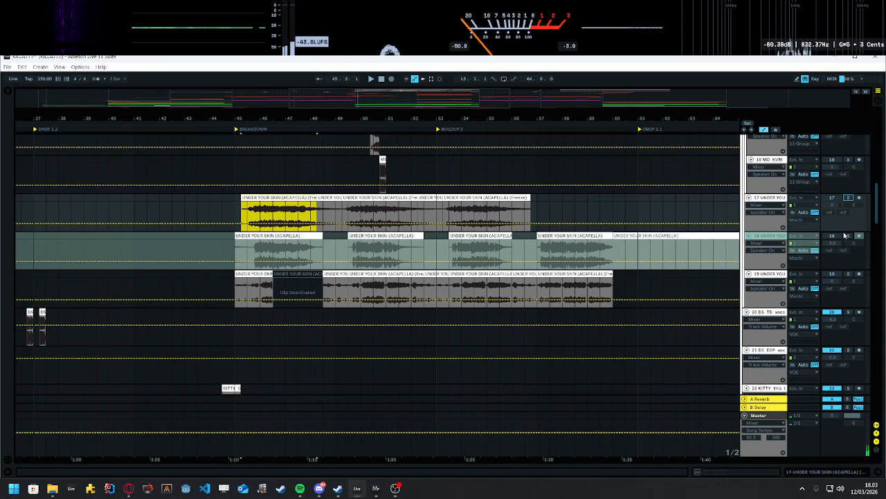
{"action": "left_click", "coordinate": [846, 198]}
{"action": "key", "text": "space"}
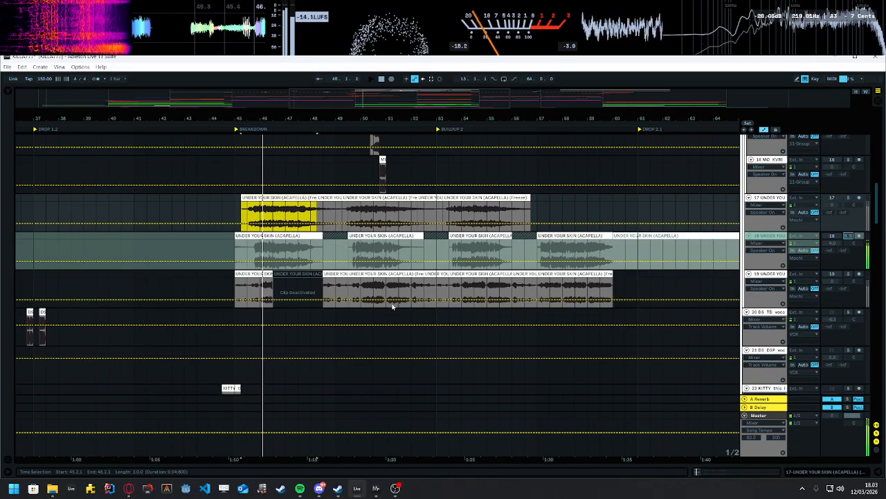
Step: Solo the Intro Vox group and play it from the BREAKDOWN
{"action": "scroll", "coordinate": [454, 304], "scroll_direction": "down", "scroll_amount": 3}
{"action": "left_click_drag", "start_coordinate": [877, 227], "coordinate": [877, 420]}
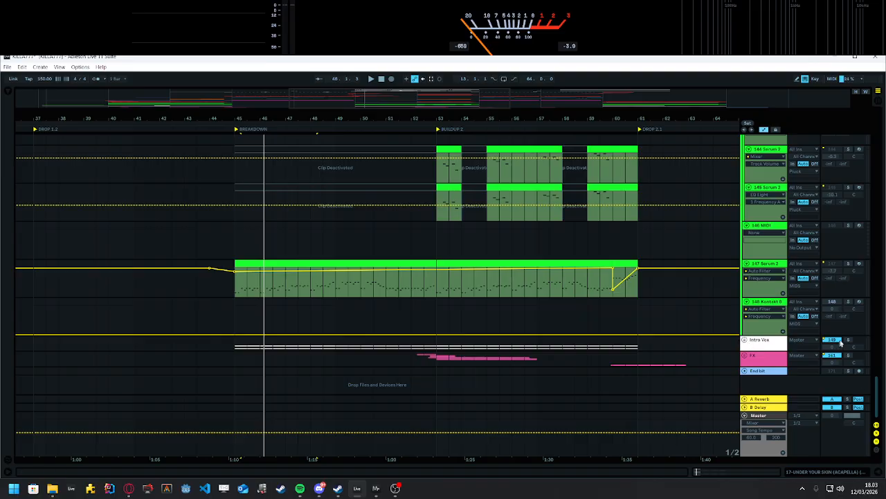
{"action": "key", "text": "space"}
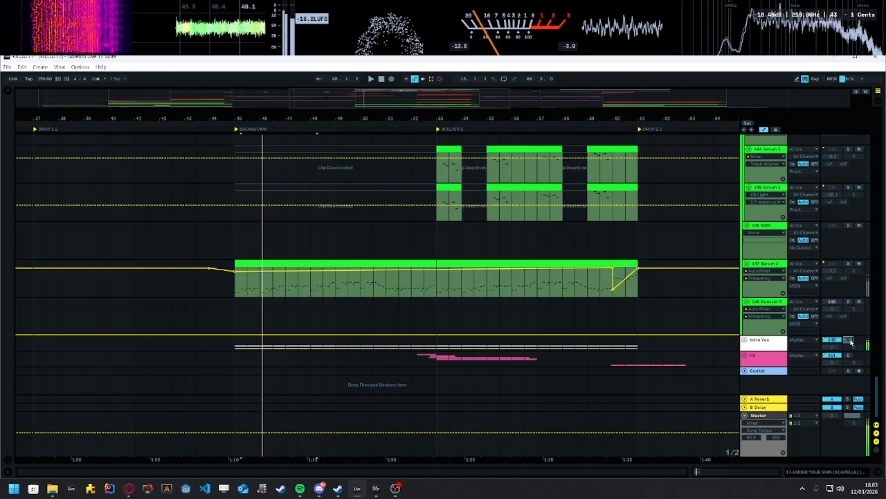
Step: Fold the VOX group and zoom out to show the whole arrangement
{"action": "left_click_drag", "start_coordinate": [876, 380], "coordinate": [874, 116]}
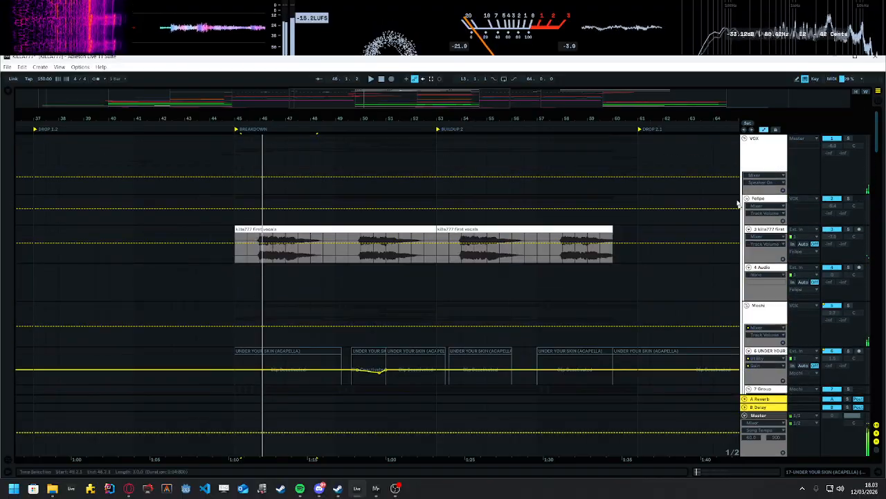
{"action": "left_click", "coordinate": [745, 138]}
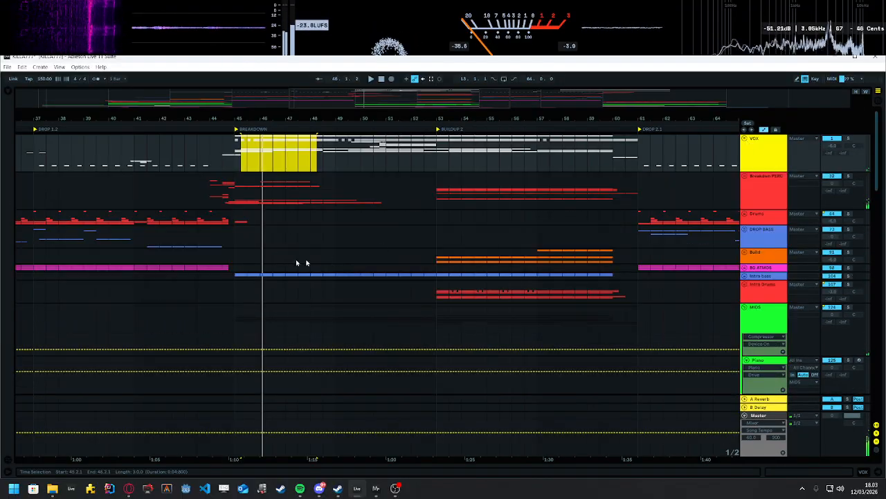
{"action": "left_click_drag", "start_coordinate": [415, 96], "coordinate": [408, 72]}
{"action": "left_click", "coordinate": [230, 236]}
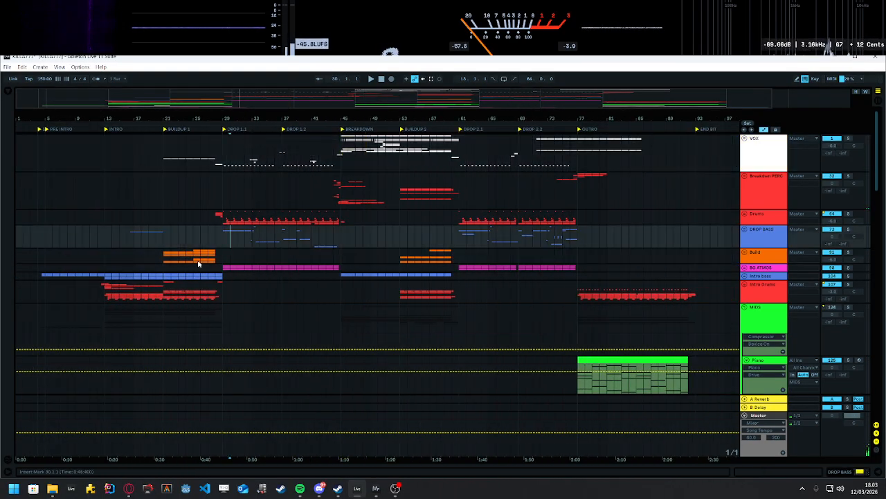
Step: Solo track 144 Serum 2 in the Pluck group and play its BUILDUP 1 clip
{"action": "left_click", "coordinate": [198, 262]}
{"action": "scroll", "coordinate": [485, 308], "scroll_direction": "down", "scroll_amount": 7}
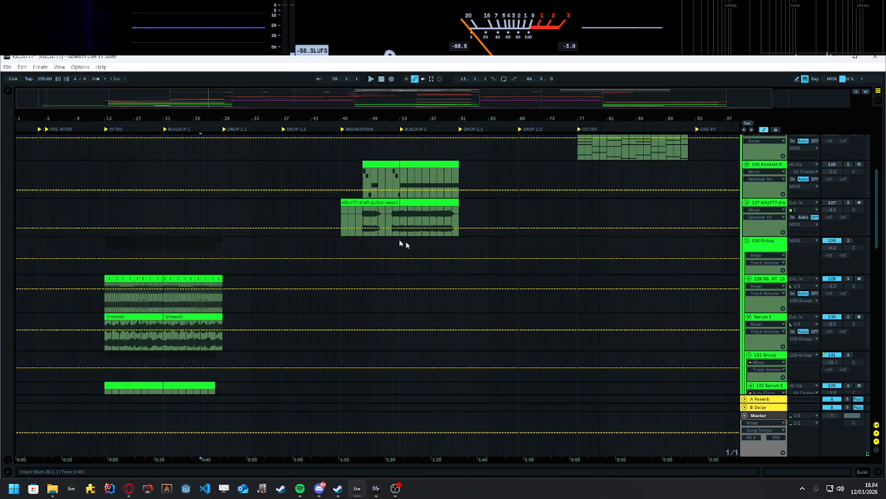
{"action": "scroll", "coordinate": [401, 242], "scroll_direction": "down", "scroll_amount": 2}
{"action": "scroll", "coordinate": [515, 271], "scroll_direction": "down", "scroll_amount": 10}
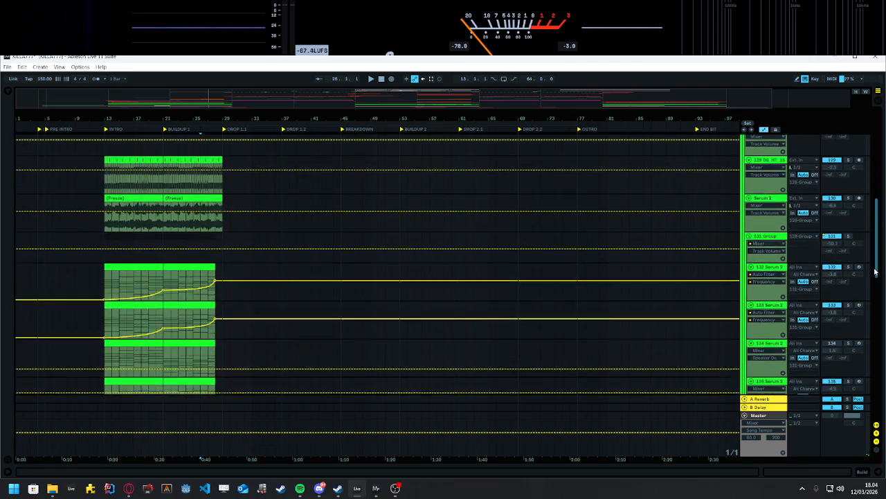
{"action": "scroll", "coordinate": [235, 315], "scroll_direction": "down", "scroll_amount": 10}
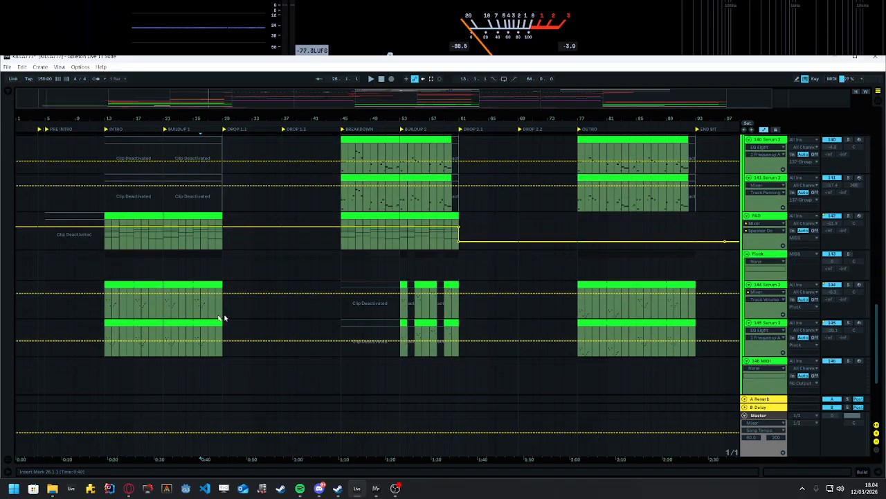
{"action": "scroll", "coordinate": [191, 271], "scroll_direction": "up", "scroll_amount": 1}
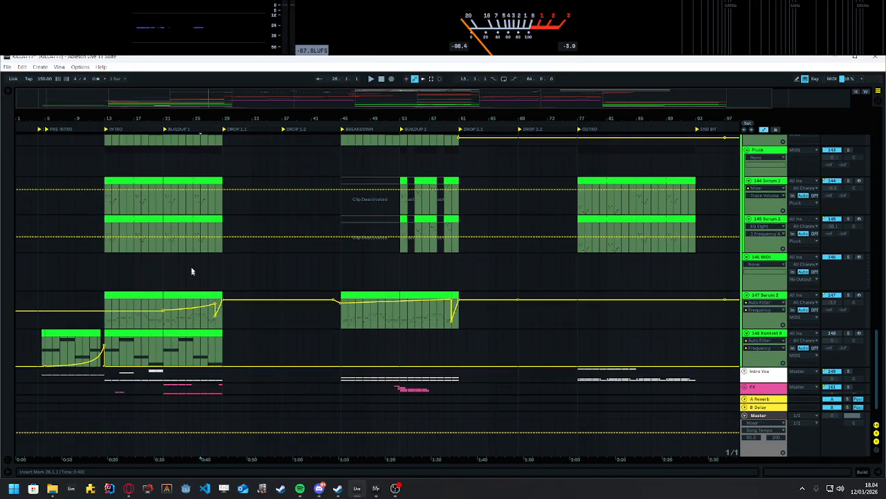
{"action": "left_click", "coordinate": [176, 188]}
{"action": "left_click", "coordinate": [848, 181]}
{"action": "key", "text": "space"}
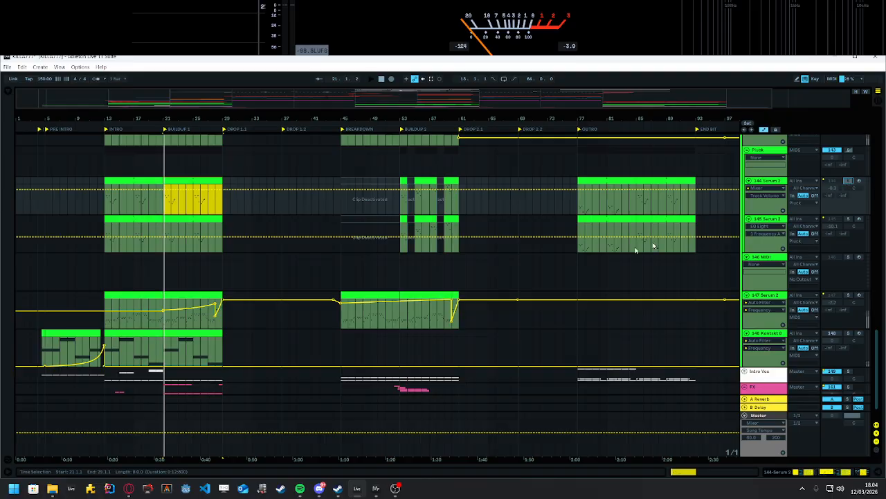
Step: Inspect the notes of track 144's BUILDUP 1 clip, hide the clip view and stop playback
{"action": "double_click", "coordinate": [184, 181]}
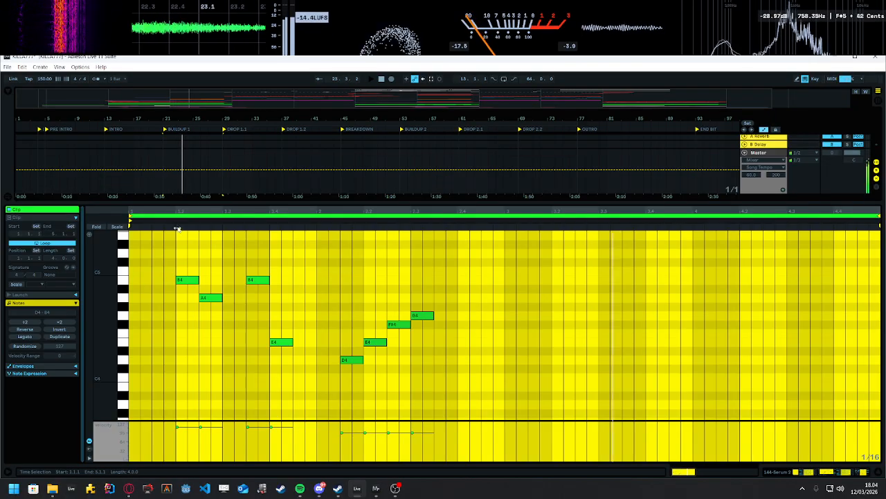
{"action": "key", "text": "ctrl+alt+l"}
{"action": "key", "text": "space"}
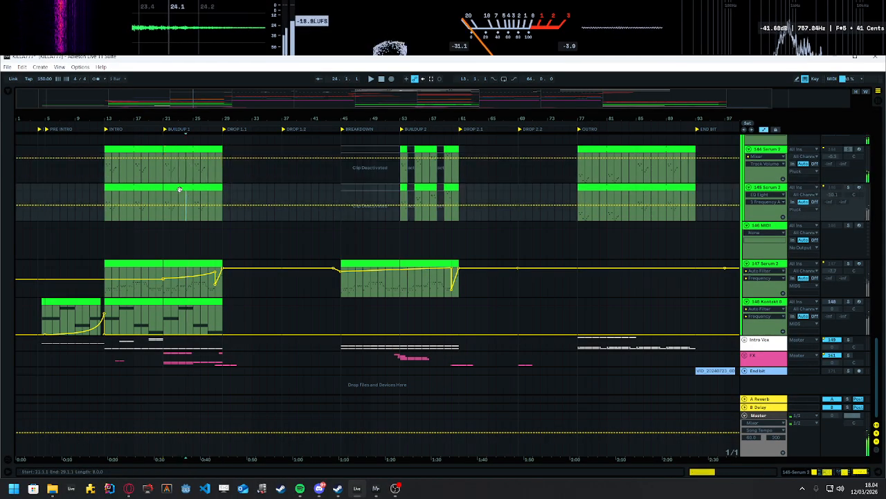
Step: Solo track 145 Serum 2 and play its BUILDUP 1 clip
{"action": "key", "text": "Down"}
{"action": "key", "text": "space"}
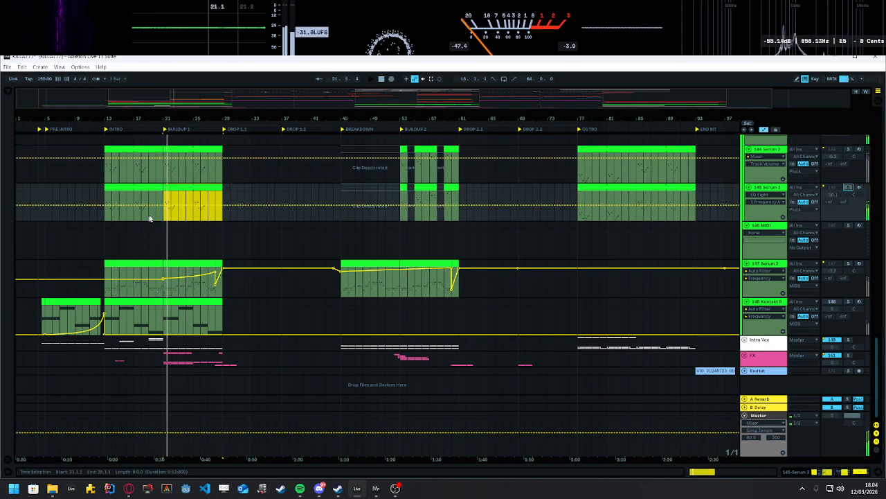
{"action": "scroll", "coordinate": [850, 234], "scroll_direction": "up", "scroll_amount": 1}
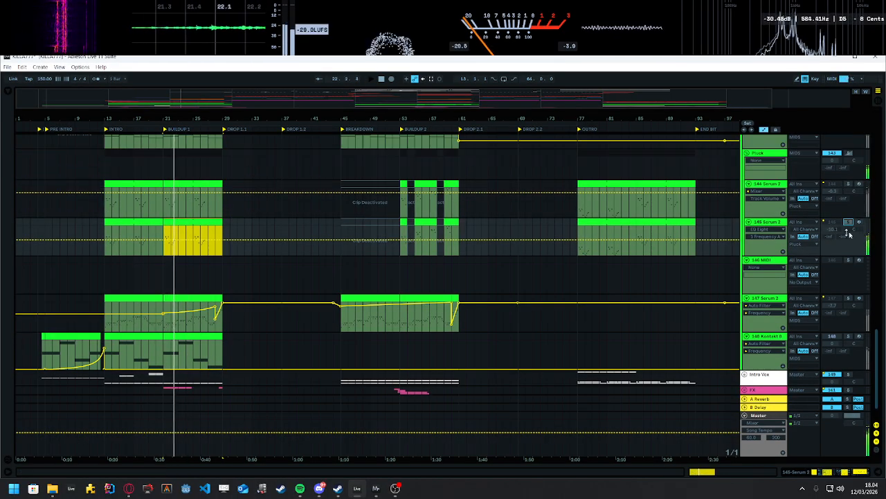
Step: Solo track 144 Serum 2 again and play its INTRO clip
{"action": "left_click", "coordinate": [849, 184]}
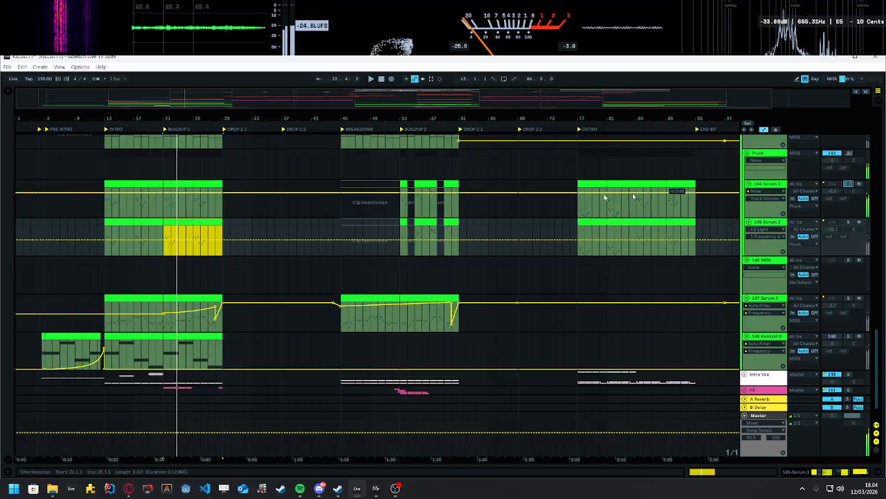
{"action": "left_click", "coordinate": [116, 181]}
{"action": "key", "text": "space"}
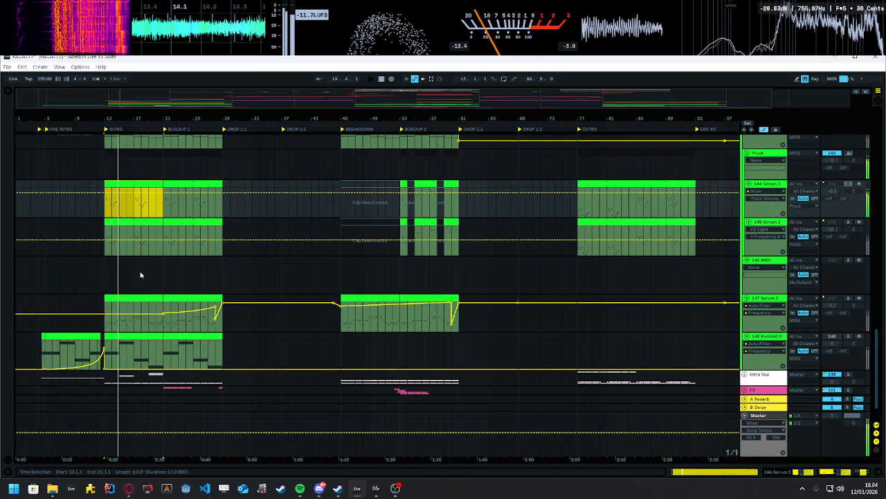
Step: Show track 144's device chain, inspect its Serum 2 patch and close the plug-in window
{"action": "double_click", "coordinate": [770, 185]}
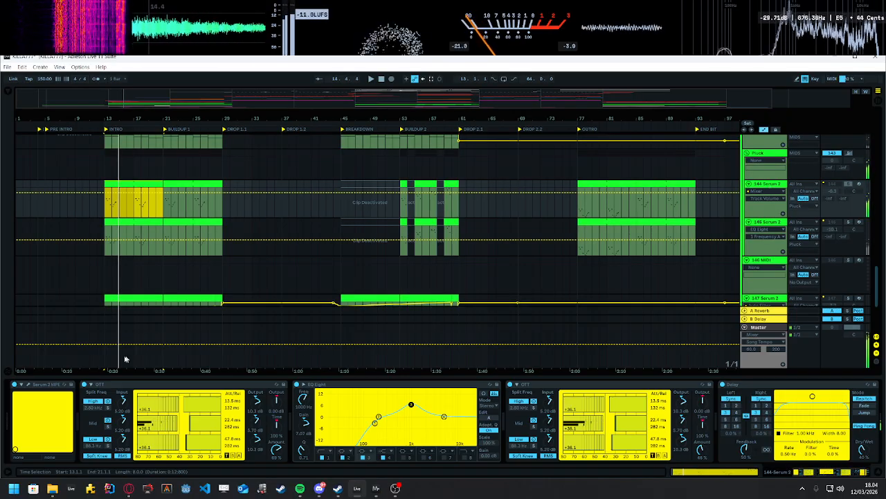
{"action": "left_click", "coordinate": [29, 386]}
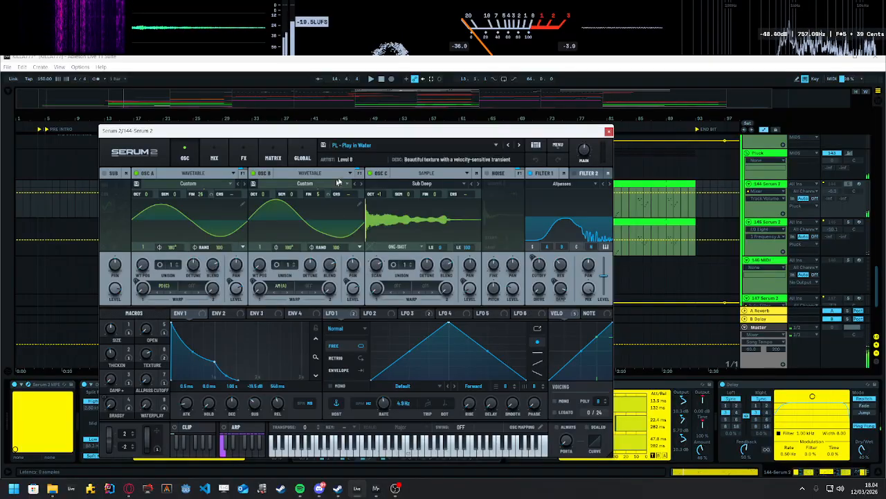
{"action": "left_click", "coordinate": [609, 130]}
Step: Solo track 147 Serum 2, open the notes of its INTRO clip and play it
{"action": "scroll", "coordinate": [123, 262], "scroll_direction": "down", "scroll_amount": 2}
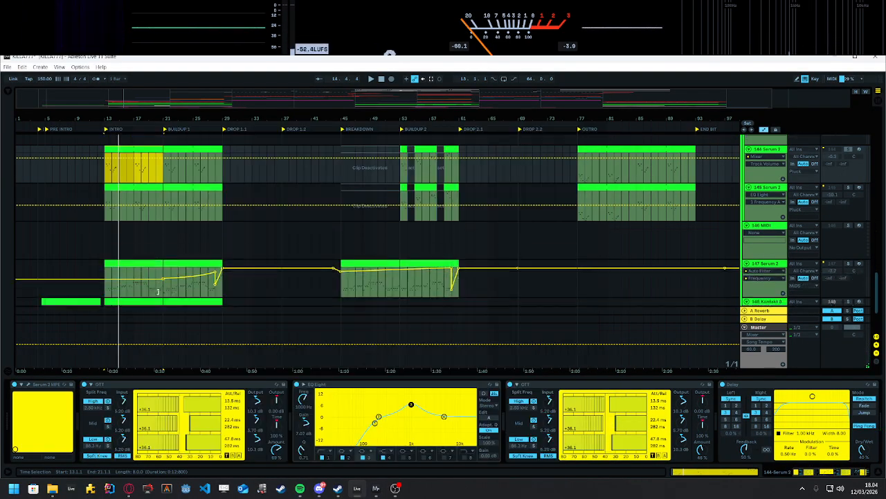
{"action": "left_click", "coordinate": [125, 256]}
{"action": "left_click", "coordinate": [123, 249]}
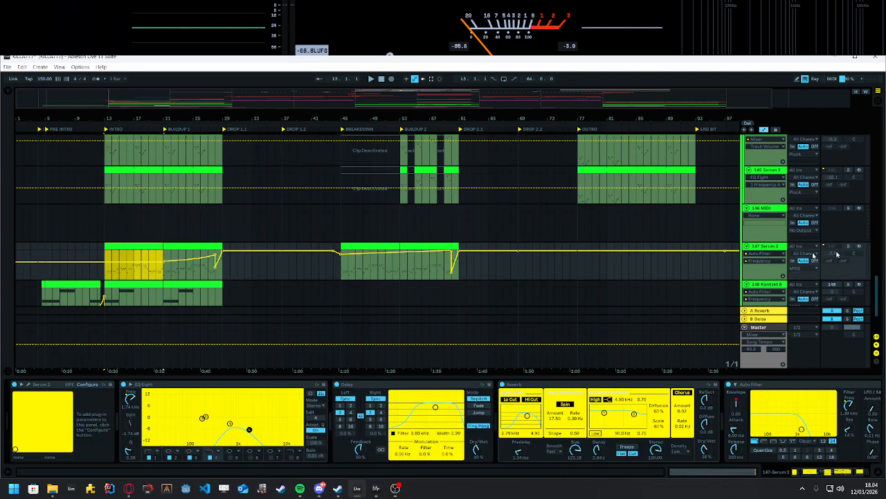
{"action": "double_click", "coordinate": [117, 257]}
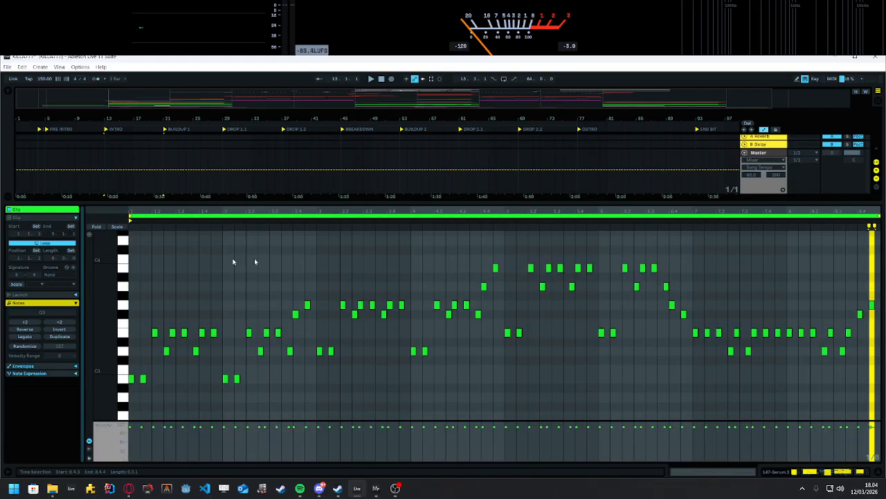
{"action": "key", "text": "space"}
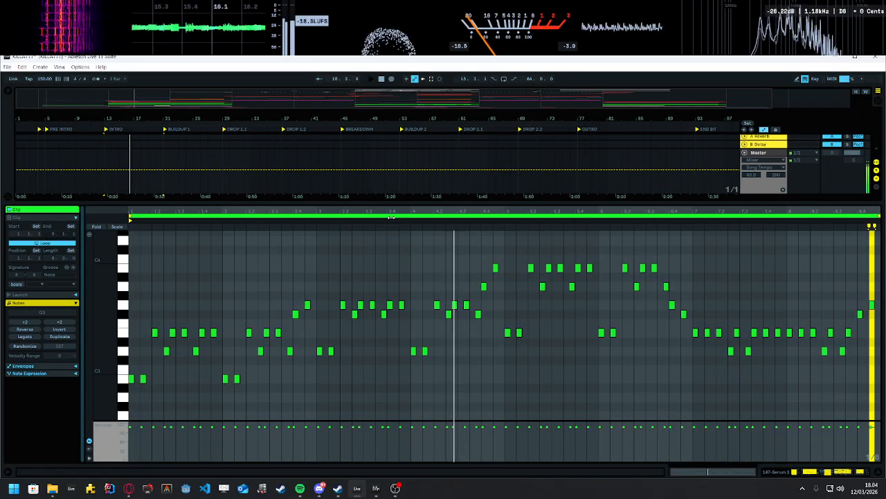
Step: Hide the note editor and review track 147's device chain with EQ Eight, Delay, Reverb and Auto Filter during playback
{"action": "left_click_drag", "start_coordinate": [404, 202], "coordinate": [403, 457]}
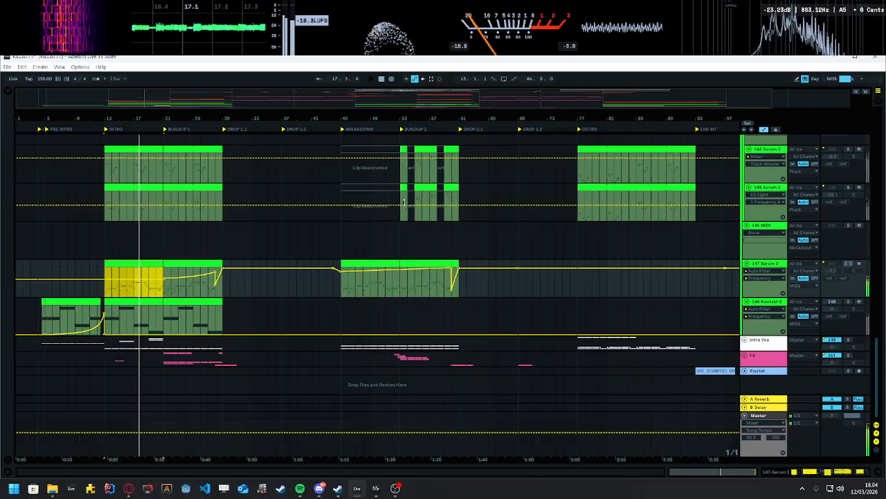
{"action": "double_click", "coordinate": [781, 290]}
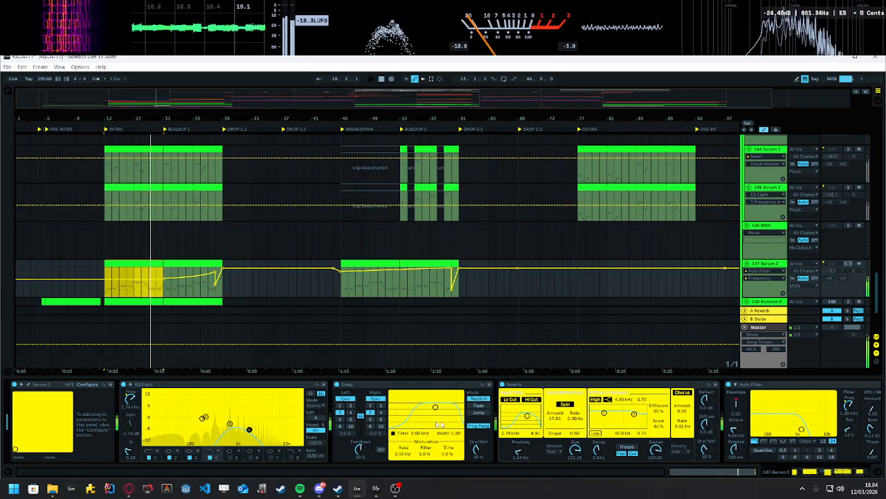
{"action": "left_click", "coordinate": [835, 472]}
{"action": "left_click_drag", "start_coordinate": [835, 473], "coordinate": [803, 473]}
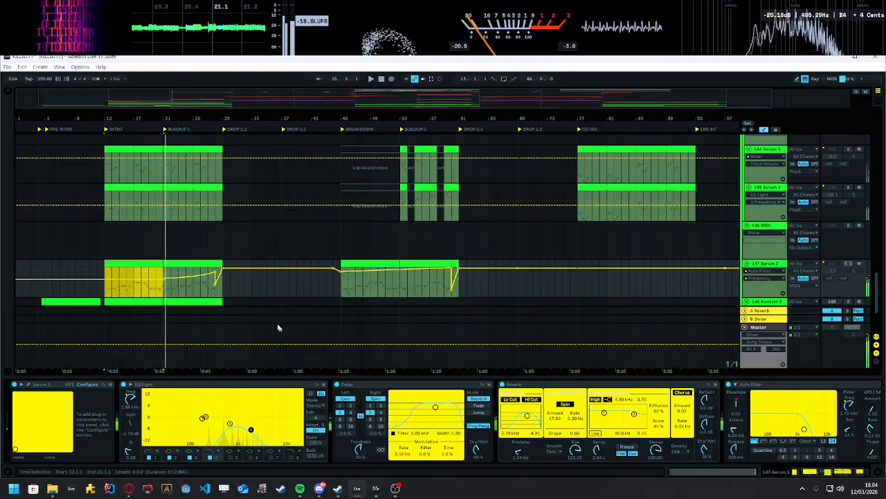
Step: Play the end of track 147's BUILDUP 1 part and inspect the notes of its short last clip before DROP 1.1
{"action": "left_click", "coordinate": [196, 292]}
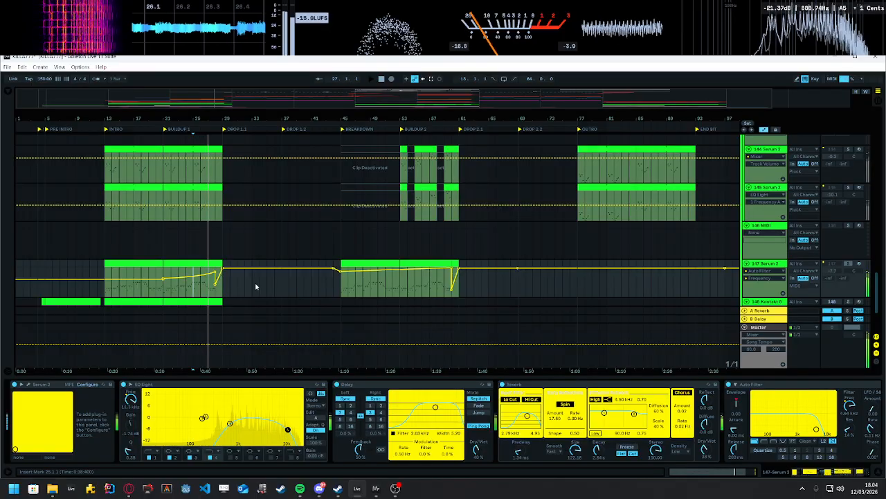
{"action": "double_click", "coordinate": [218, 273]}
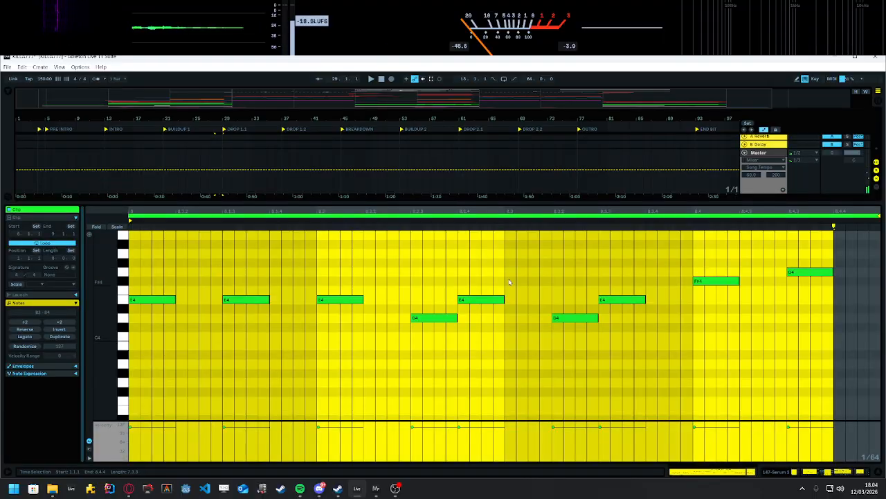
{"action": "key", "text": "ctrl+alt+l"}
{"action": "key", "text": "space"}
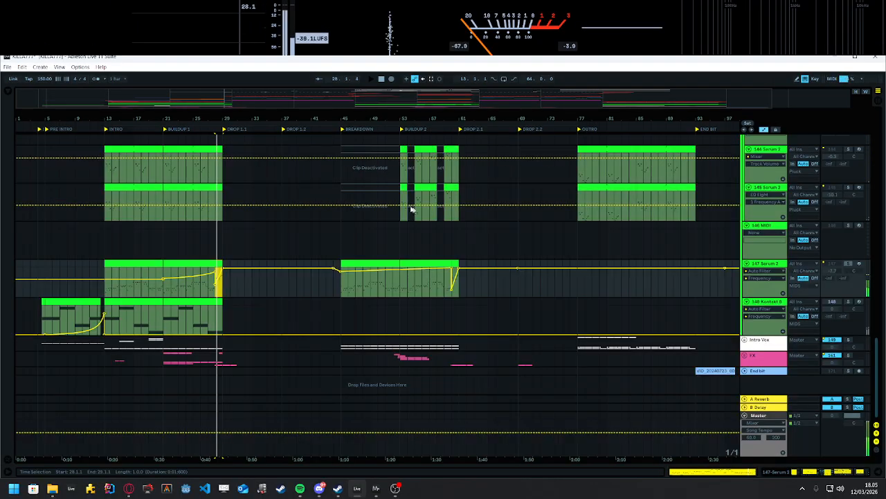
{"action": "key", "text": "space"}
Step: Solo the FX group and play it from the start of BUILDUP 1
{"action": "left_click_drag", "start_coordinate": [376, 119], "coordinate": [464, 180]}
{"action": "scroll", "coordinate": [381, 303], "scroll_direction": "up", "scroll_amount": 10}
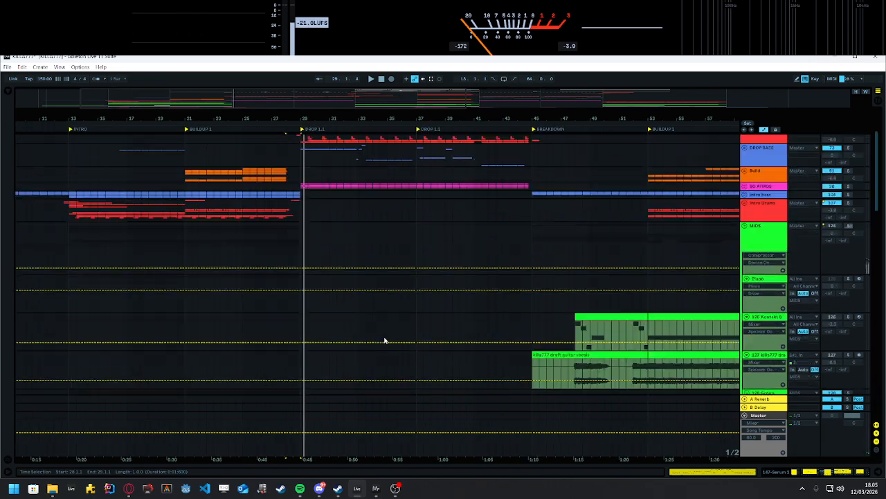
{"action": "scroll", "coordinate": [385, 338], "scroll_direction": "down", "scroll_amount": 4}
{"action": "scroll", "coordinate": [387, 334], "scroll_direction": "down", "scroll_amount": 5}
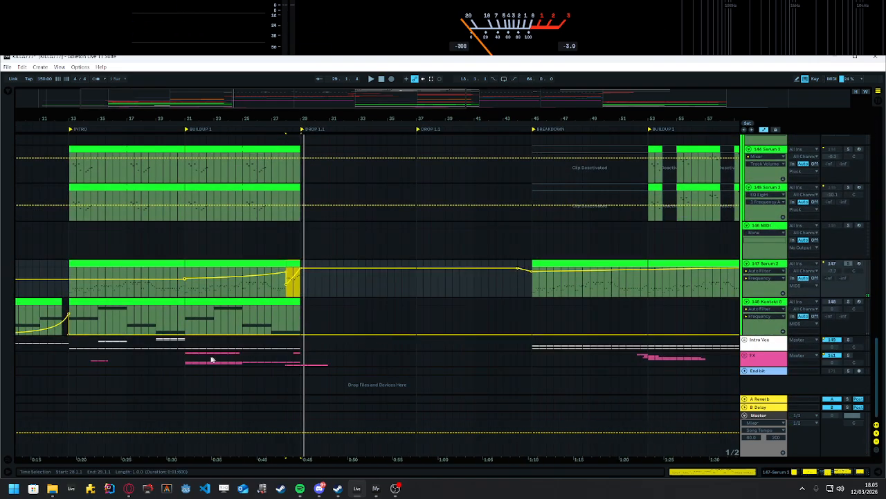
{"action": "left_click", "coordinate": [185, 365]}
{"action": "key", "text": "space"}
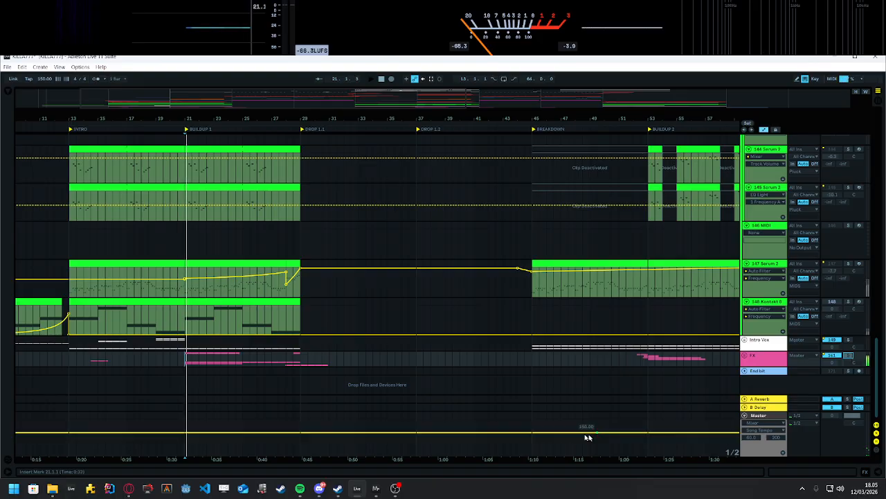
Step: Unfold the FX group, play its uplifter and laser impact clips leading into DROP 1.1, and return to the topmost track groups
{"action": "left_click", "coordinate": [745, 356]}
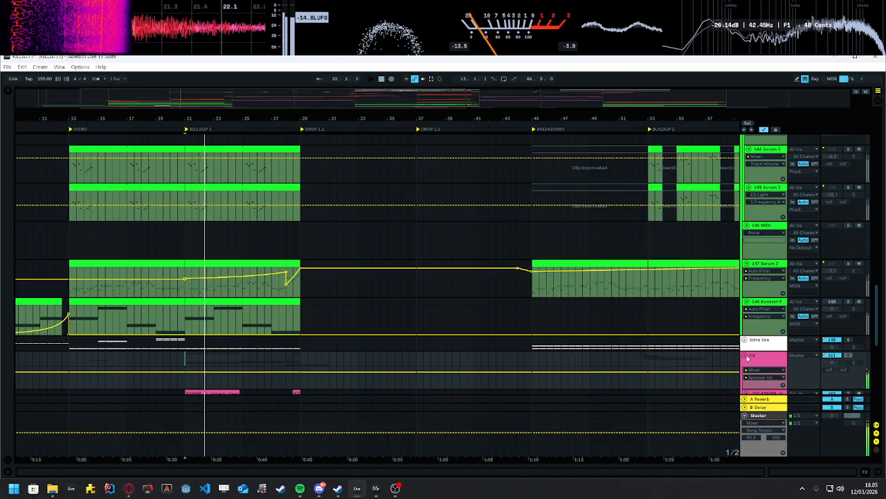
{"action": "scroll", "coordinate": [748, 358], "scroll_direction": "down", "scroll_amount": 10}
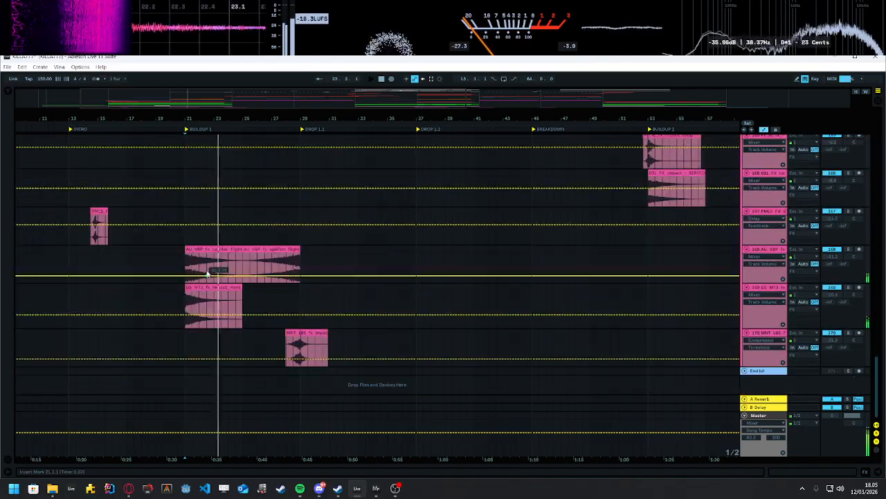
{"action": "left_click", "coordinate": [266, 262]}
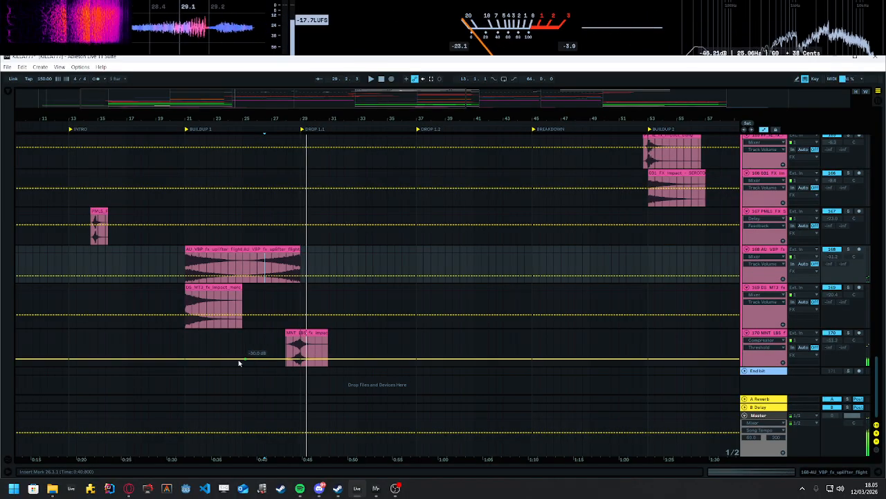
{"action": "left_click", "coordinate": [288, 348]}
{"action": "left_click_drag", "start_coordinate": [878, 381], "coordinate": [881, 147]}
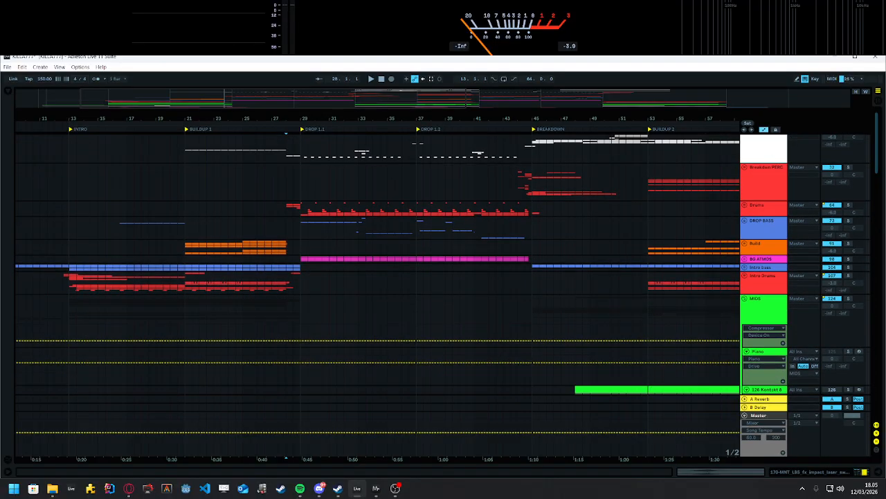
Step: Unfold and solo the Build group, play it from the start of BUILDUP 1, and look through its riser and snare clips
{"action": "left_click", "coordinate": [188, 252]}
{"action": "left_click", "coordinate": [744, 244]}
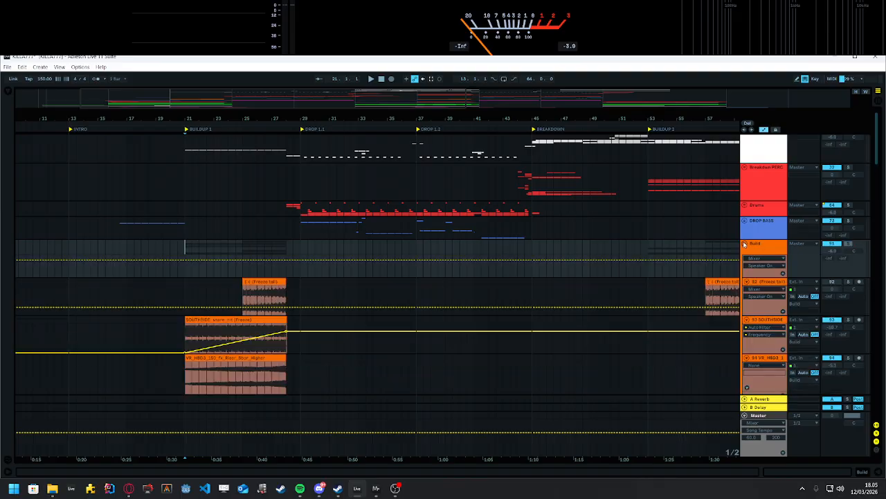
{"action": "scroll", "coordinate": [325, 362], "scroll_direction": "down", "scroll_amount": 2}
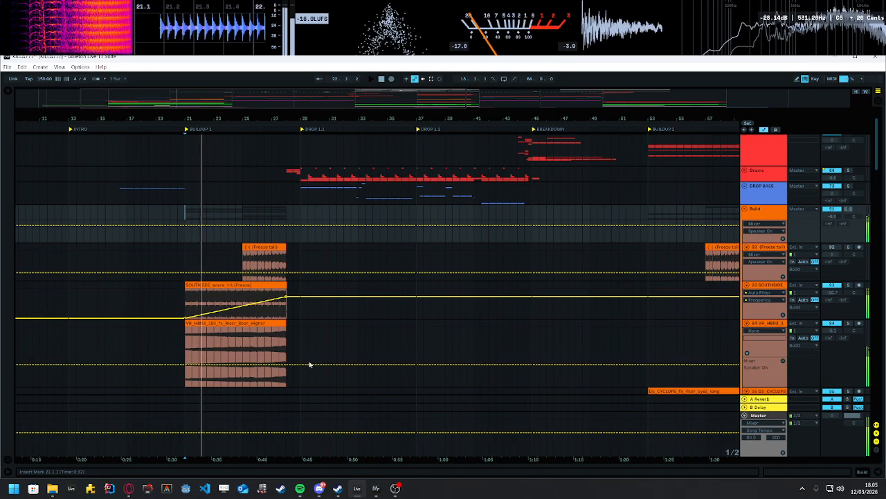
{"action": "scroll", "coordinate": [279, 300], "scroll_direction": "down", "scroll_amount": 4}
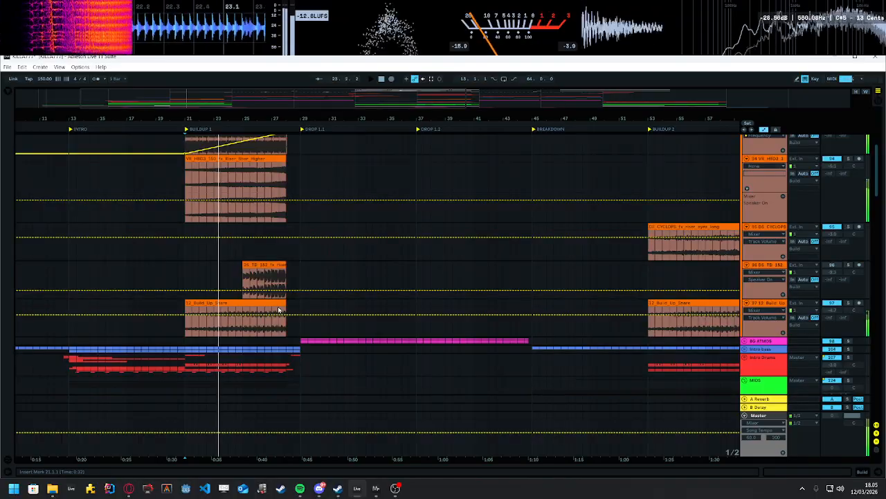
{"action": "scroll", "coordinate": [280, 310], "scroll_direction": "up", "scroll_amount": 5}
{"action": "scroll", "coordinate": [279, 309], "scroll_direction": "down", "scroll_amount": 5}
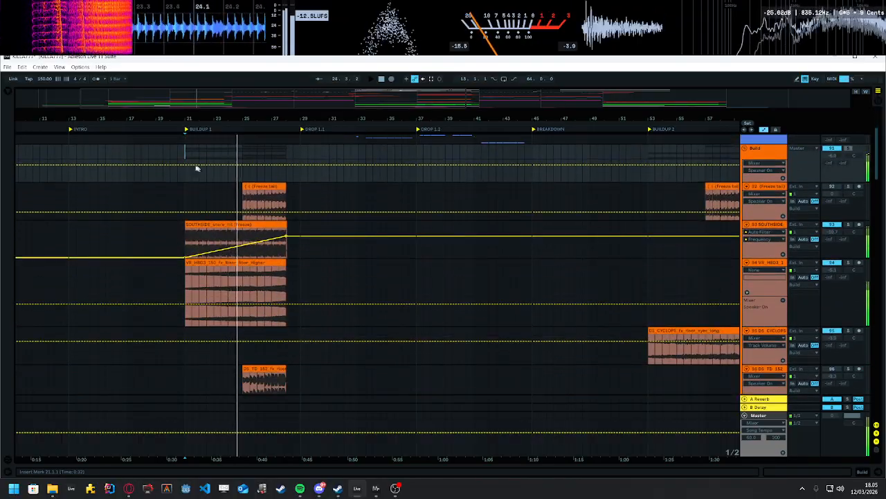
{"action": "left_click_drag", "start_coordinate": [250, 99], "coordinate": [210, 100]}
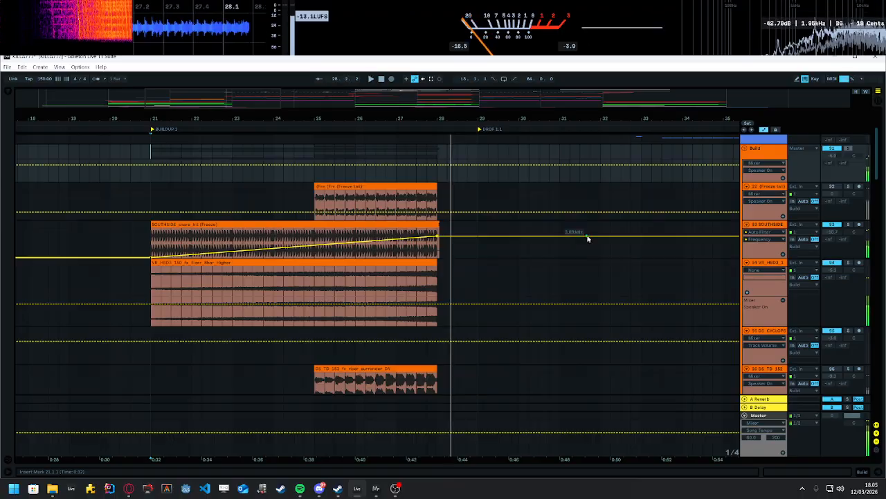
Step: Stop playback and inspect the SOUTHSIDE snare clip's waveform and track 93's Auto Filter
{"action": "scroll", "coordinate": [441, 202], "scroll_direction": "up", "scroll_amount": 3}
{"action": "key", "text": "space"}
{"action": "double_click", "coordinate": [252, 302]}
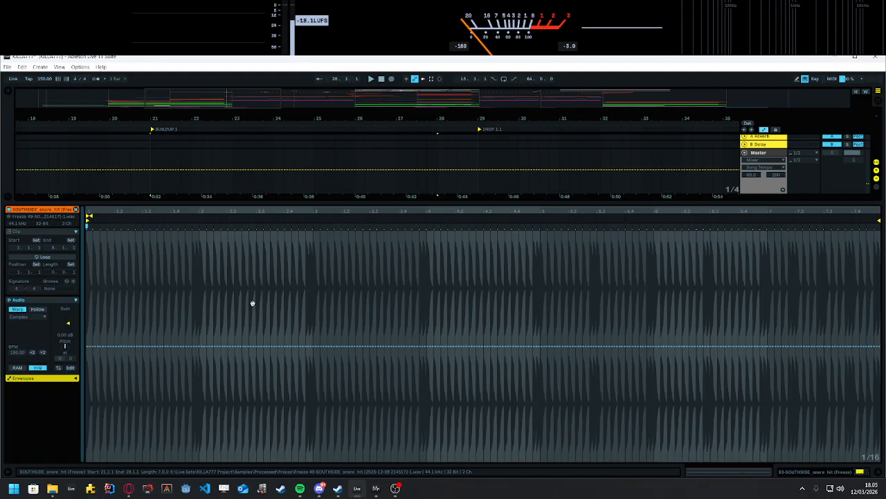
{"action": "key", "text": "ctrl+alt+l"}
{"action": "scroll", "coordinate": [675, 246], "scroll_direction": "up", "scroll_amount": 3}
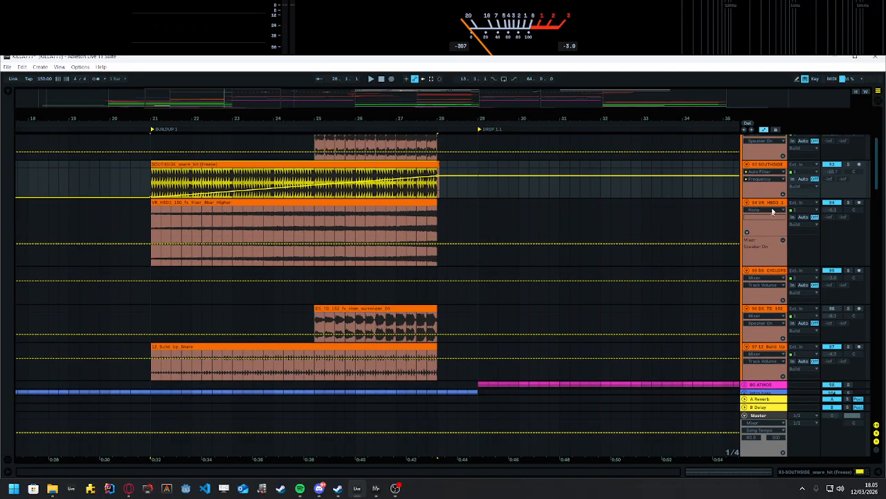
{"action": "double_click", "coordinate": [760, 201]}
{"action": "scroll", "coordinate": [400, 258], "scroll_direction": "down", "scroll_amount": 1}
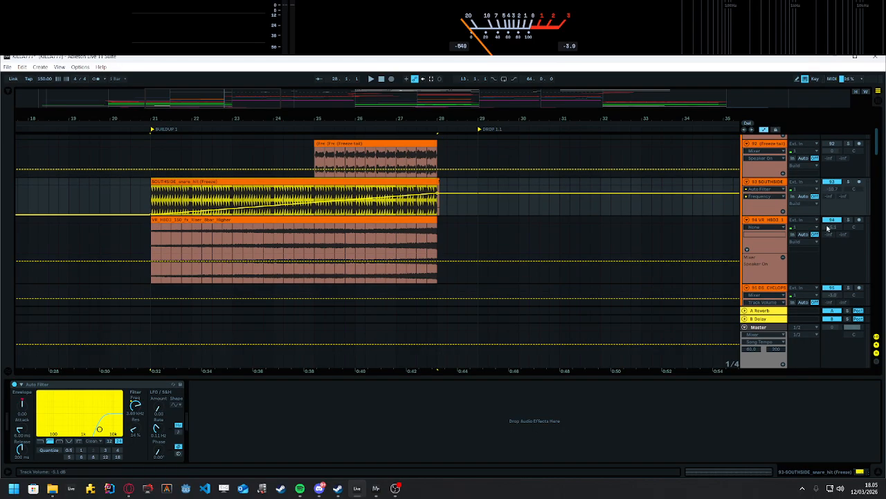
Step: Review track 94's device chain and the waveform of its VR_HBD3 riser clip, and return to the topmost track groups
{"action": "left_click", "coordinate": [769, 221]}
{"action": "scroll", "coordinate": [692, 245], "scroll_direction": "up", "scroll_amount": 5}
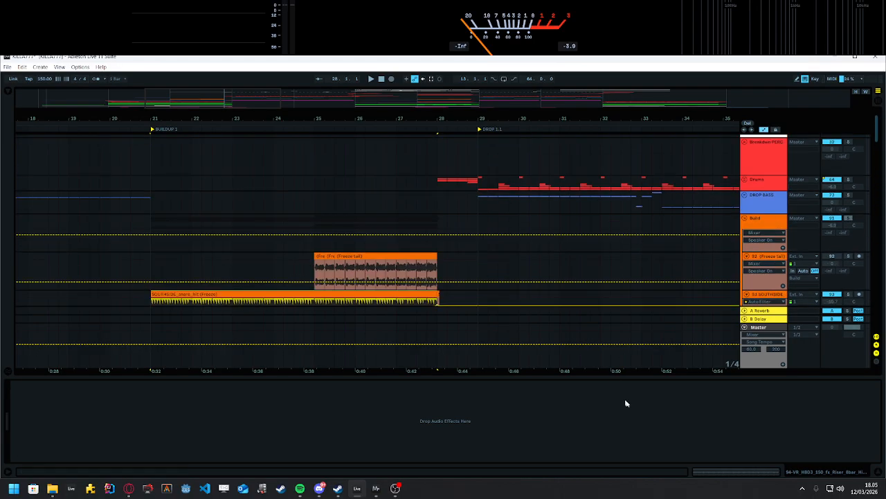
{"action": "scroll", "coordinate": [485, 263], "scroll_direction": "down", "scroll_amount": 4}
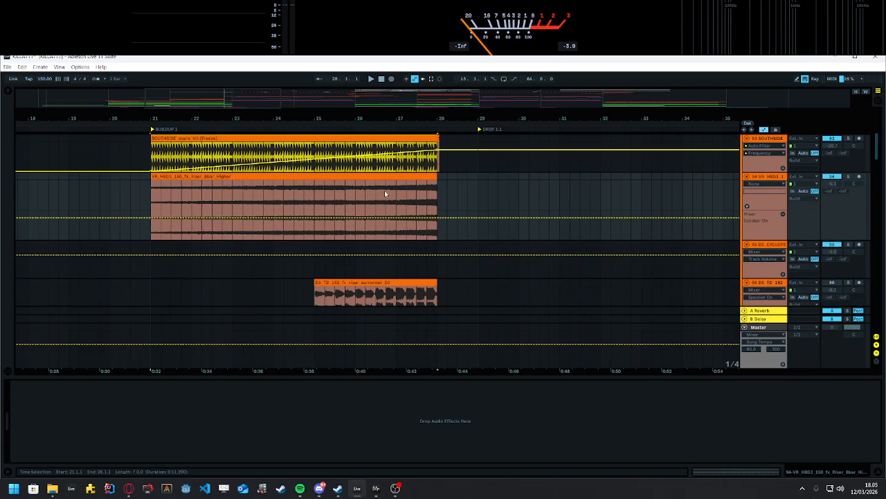
{"action": "left_click", "coordinate": [385, 190]}
{"action": "double_click", "coordinate": [381, 185]}
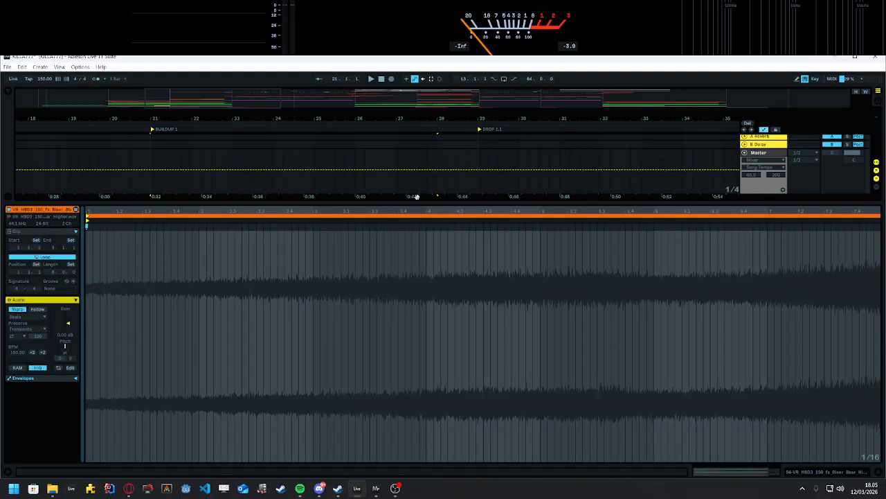
{"action": "key", "text": "ctrl+alt+l"}
{"action": "scroll", "coordinate": [473, 269], "scroll_direction": "up", "scroll_amount": 5}
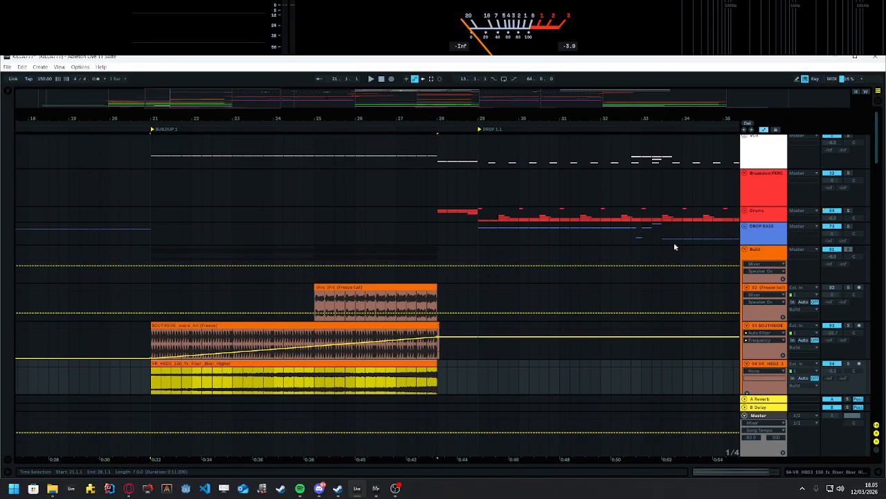
Step: Solo the VOX group, play it from bar 28 into DROP 1.1, and select its bar 28 section
{"action": "left_click", "coordinate": [438, 207]}
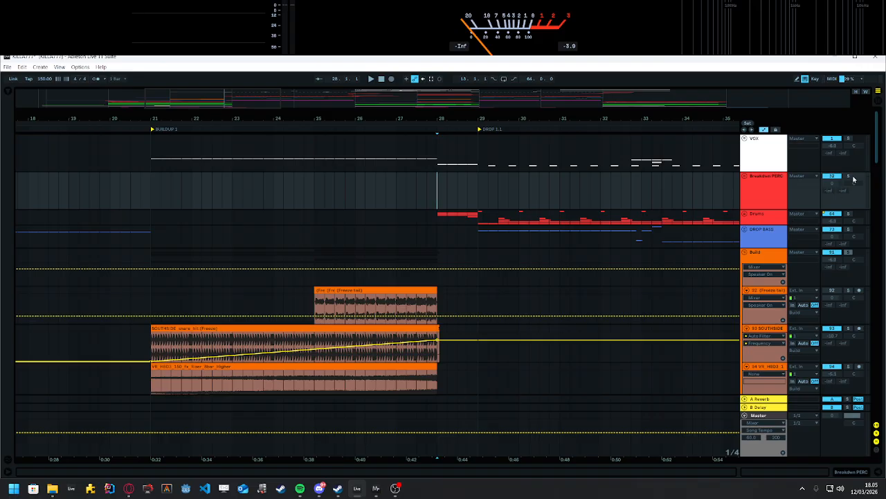
{"action": "left_click", "coordinate": [440, 158]}
{"action": "key", "text": "space"}
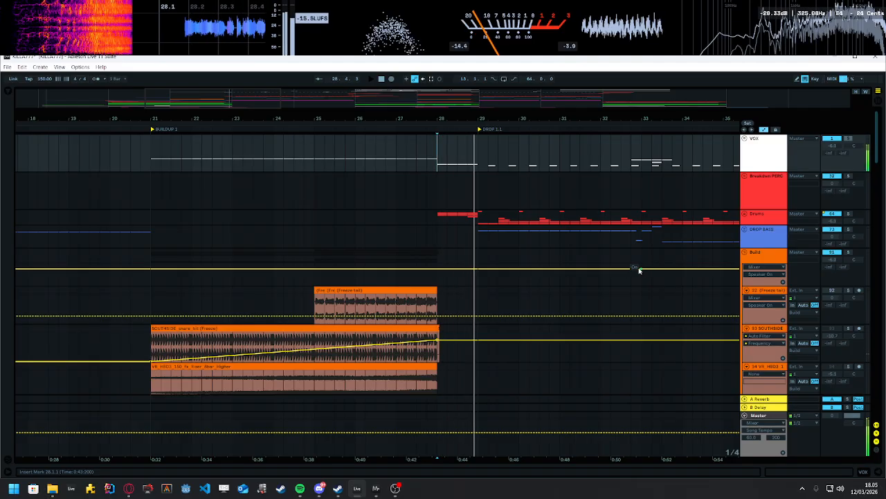
{"action": "key", "text": "space"}
{"action": "left_click_drag", "start_coordinate": [438, 157], "coordinate": [476, 150]}
{"action": "left_click_drag", "start_coordinate": [441, 97], "coordinate": [457, 69]}
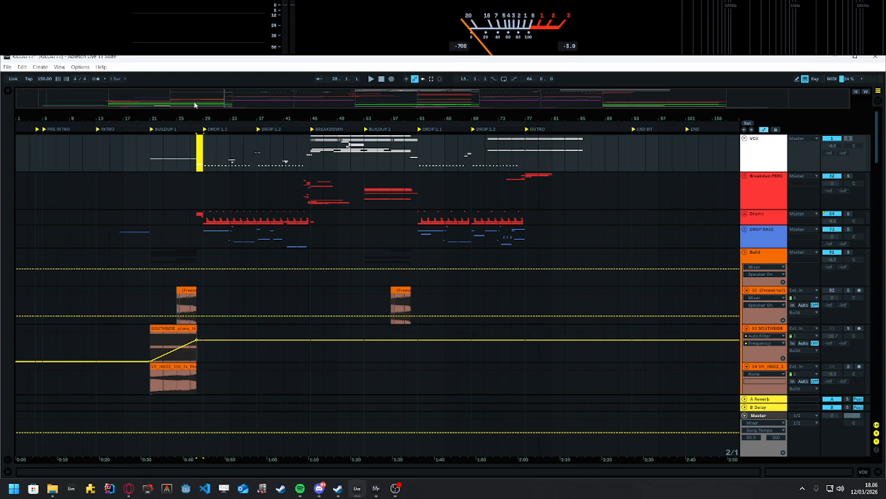
Step: Solo the Drums group, play it from bar 28 into DROP 1.1, and replay the passage with the solo off
{"action": "left_click_drag", "start_coordinate": [206, 98], "coordinate": [235, 133]}
{"action": "left_click", "coordinate": [261, 216]}
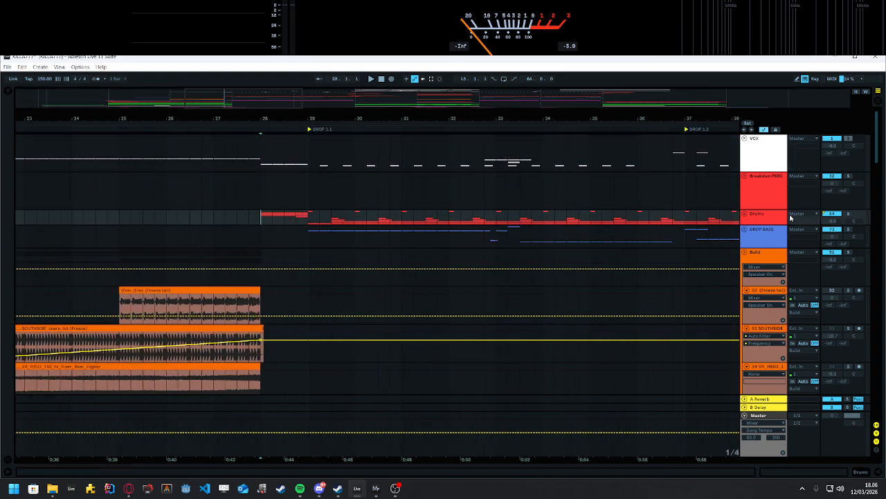
{"action": "key", "text": "space"}
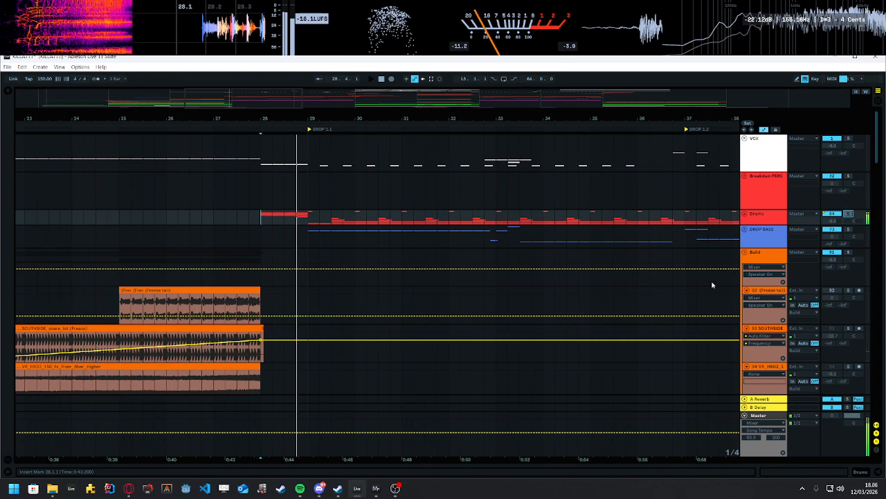
{"action": "key", "text": "space"}
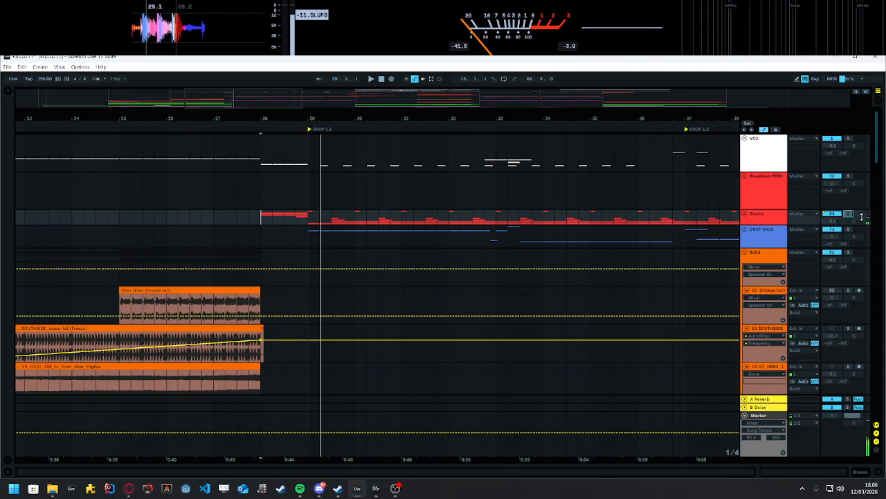
{"action": "key", "text": "space"}
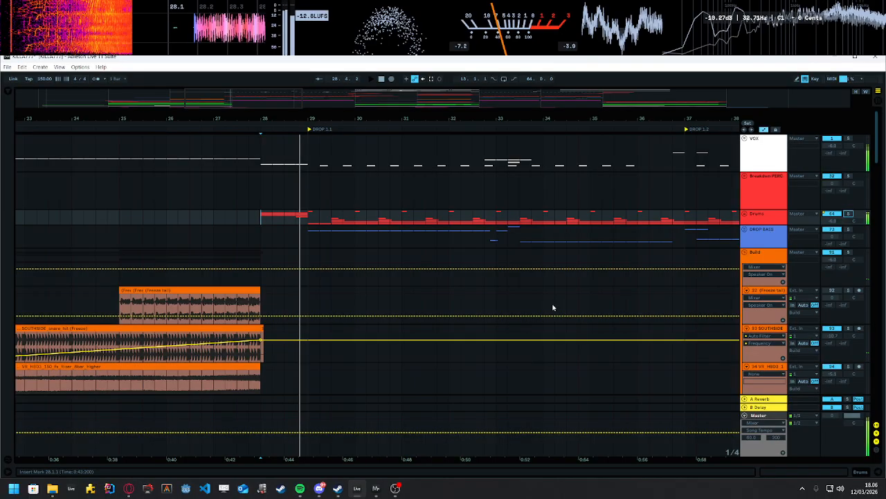
{"action": "key", "text": "space"}
Step: Solo the VOX group and play it from the start of DROP 1.1
{"action": "left_click", "coordinate": [311, 204]}
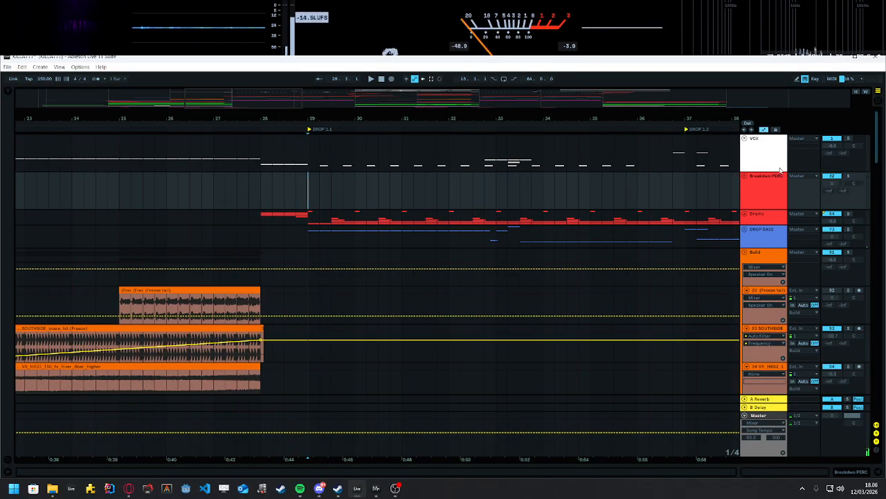
{"action": "left_click", "coordinate": [305, 166]}
{"action": "key", "text": "space"}
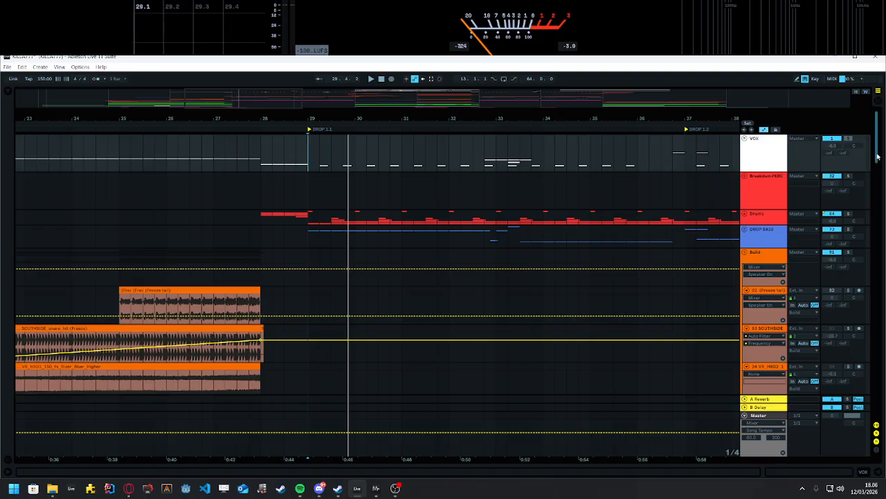
Step: Solo the Drums group, play it from the start of DROP 1.1, and turn its solo off
{"action": "left_click", "coordinate": [850, 213]}
{"action": "key", "text": "space"}
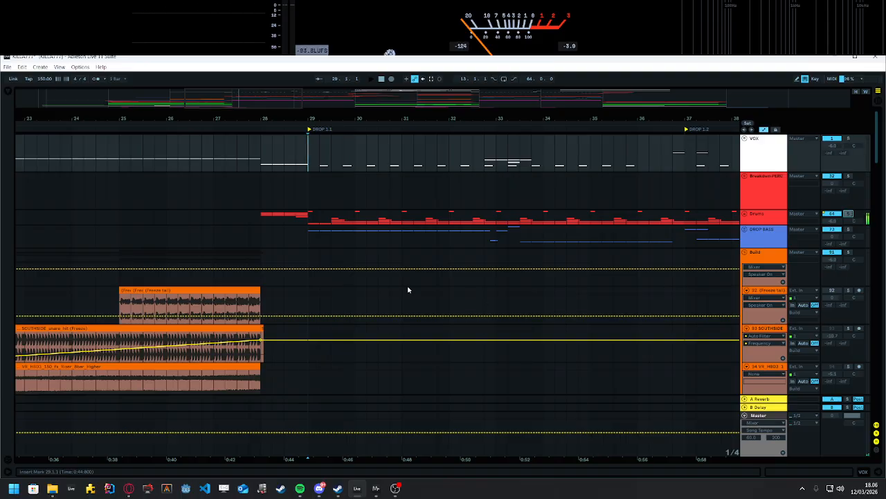
{"action": "left_click", "coordinate": [848, 213]}
{"action": "key", "text": "space"}
Step: Unfold and solo the BG ATMOS group and examine its Serum 2 and audio layers across DROP 2.1 and DROP 2.2
{"action": "left_click_drag", "start_coordinate": [879, 147], "coordinate": [878, 206]}
{"action": "left_click", "coordinate": [745, 281]}
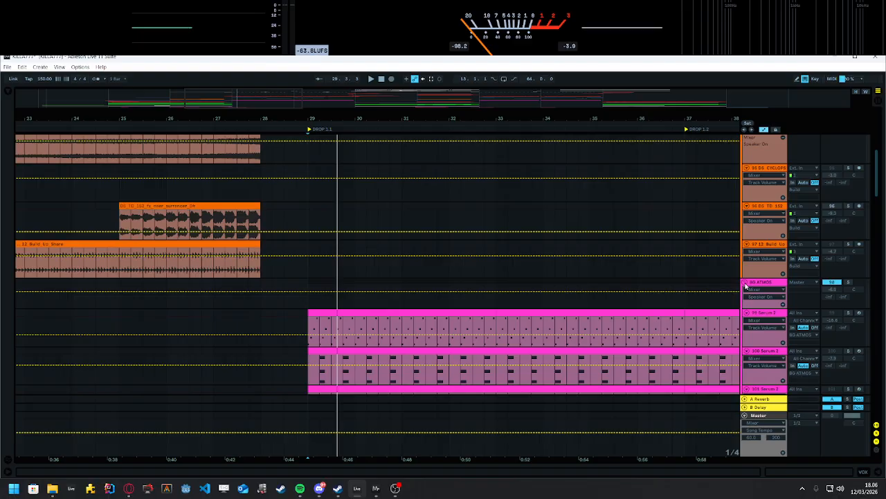
{"action": "scroll", "coordinate": [603, 274], "scroll_direction": "down", "scroll_amount": 3}
{"action": "left_click_drag", "start_coordinate": [408, 104], "coordinate": [520, 101]}
{"action": "left_click", "coordinate": [253, 275]}
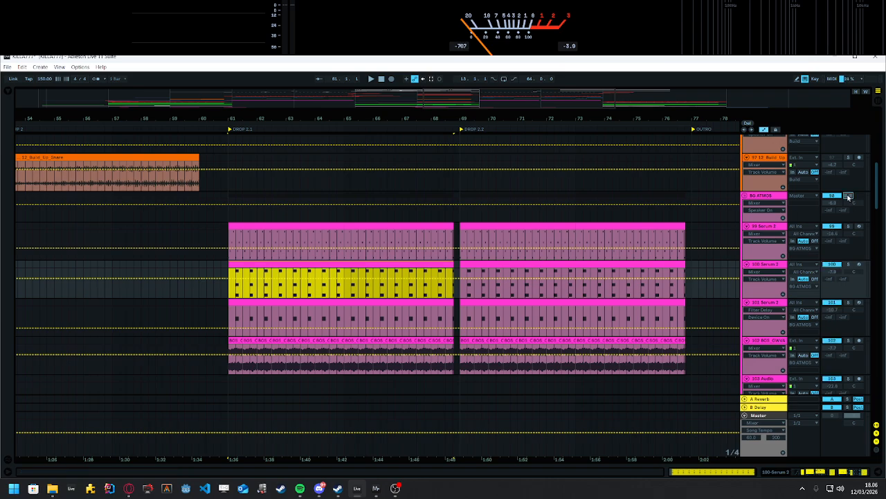
{"action": "scroll", "coordinate": [644, 303], "scroll_direction": "up", "scroll_amount": 2}
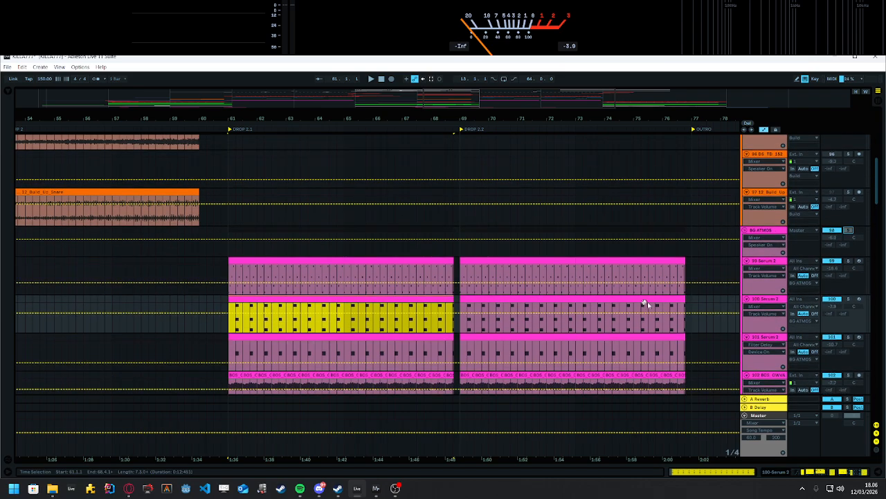
{"action": "scroll", "coordinate": [463, 308], "scroll_direction": "down", "scroll_amount": 1}
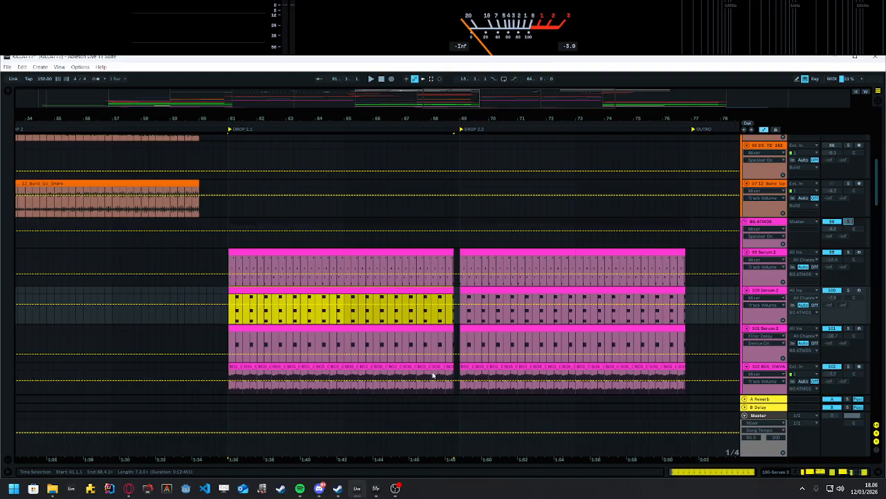
{"action": "scroll", "coordinate": [765, 269], "scroll_direction": "up", "scroll_amount": 2}
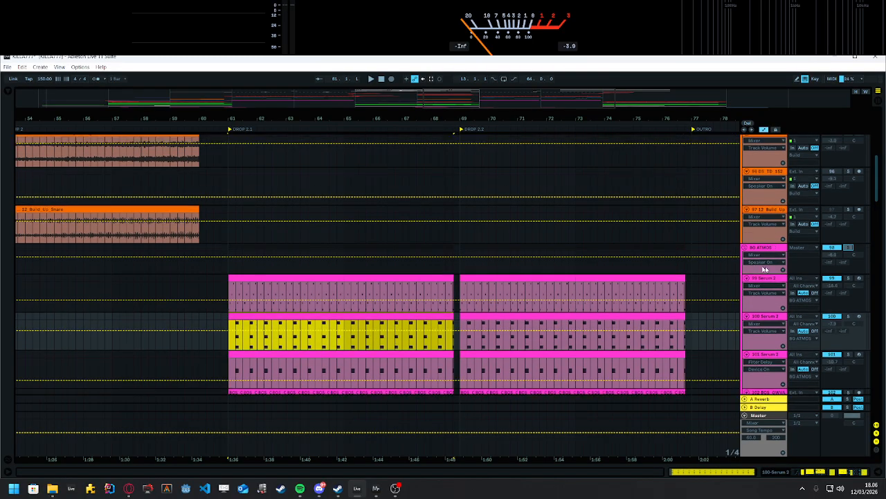
{"action": "scroll", "coordinate": [796, 241], "scroll_direction": "up", "scroll_amount": 1}
Step: Fold the BG ATMOS, MIDIS, FX and Build groups so the arrangement shows only the top-level groups
{"action": "left_click", "coordinate": [744, 259]}
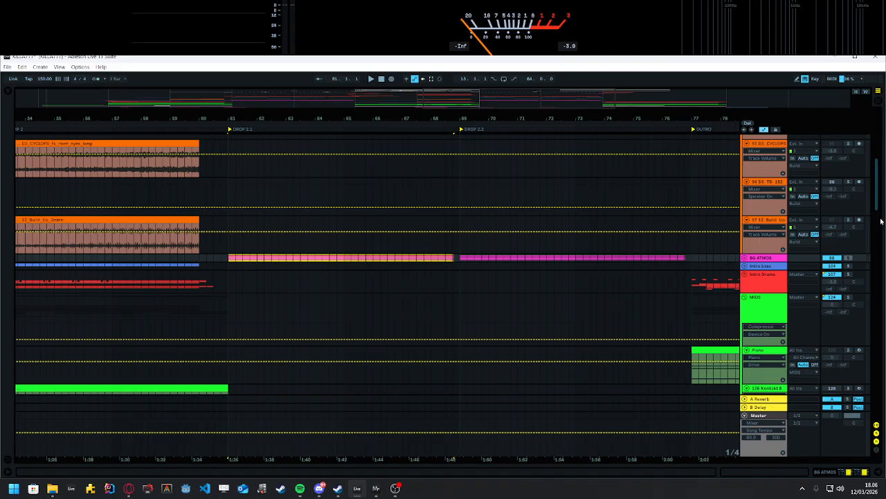
{"action": "left_click", "coordinate": [745, 297]}
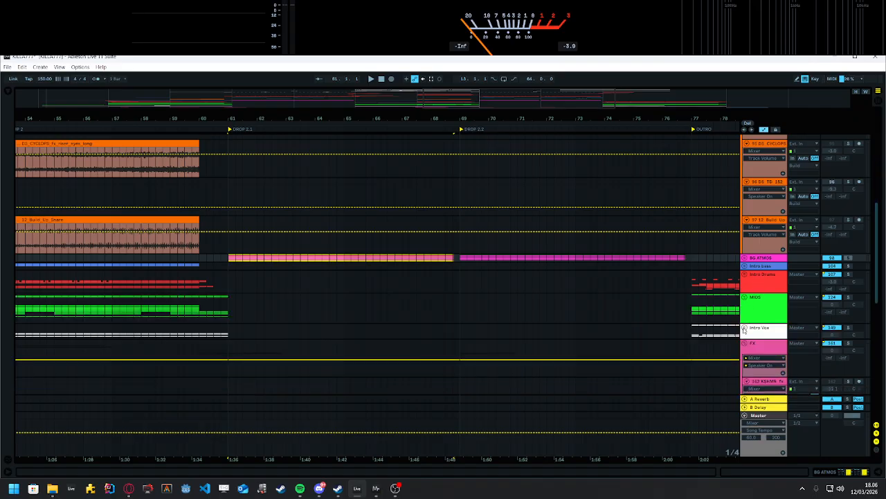
{"action": "left_click", "coordinate": [745, 343]}
{"action": "scroll", "coordinate": [754, 337], "scroll_direction": "up", "scroll_amount": 3}
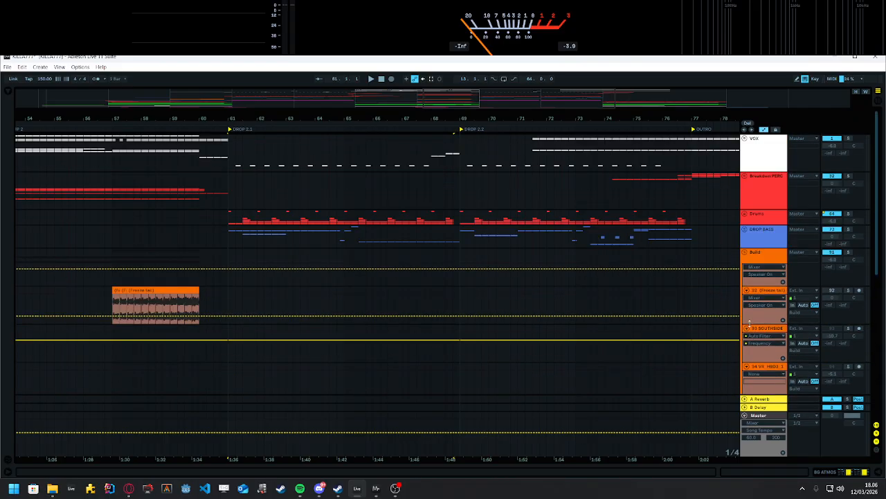
{"action": "left_click", "coordinate": [745, 252]}
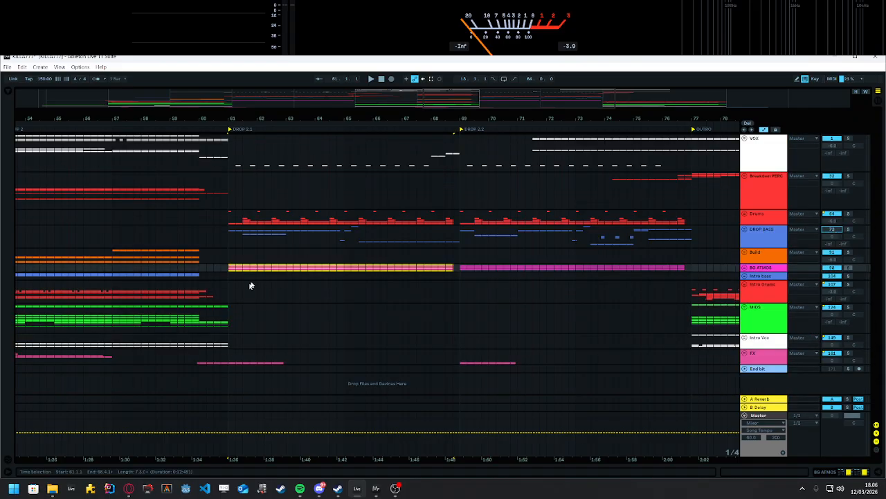
Step: Play the soloed BG ATMOS group from the start of DROP 2.1 and stop playback
{"action": "left_click", "coordinate": [225, 261]}
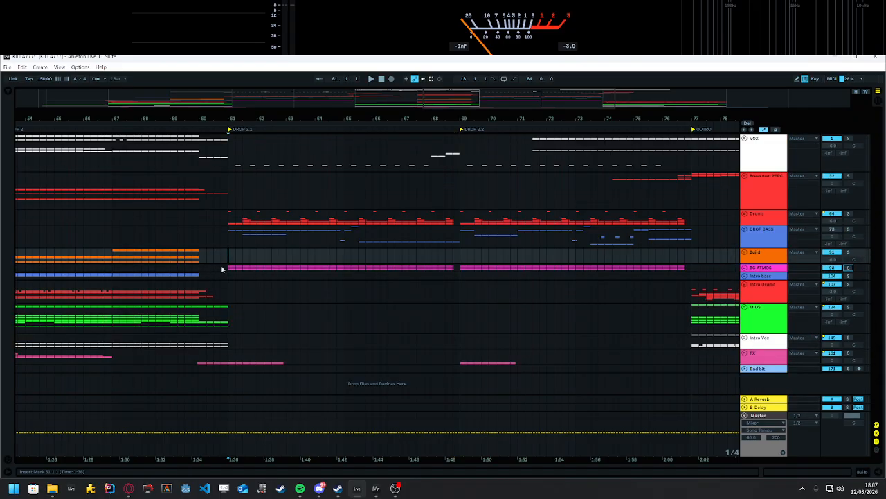
{"action": "left_click", "coordinate": [228, 269]}
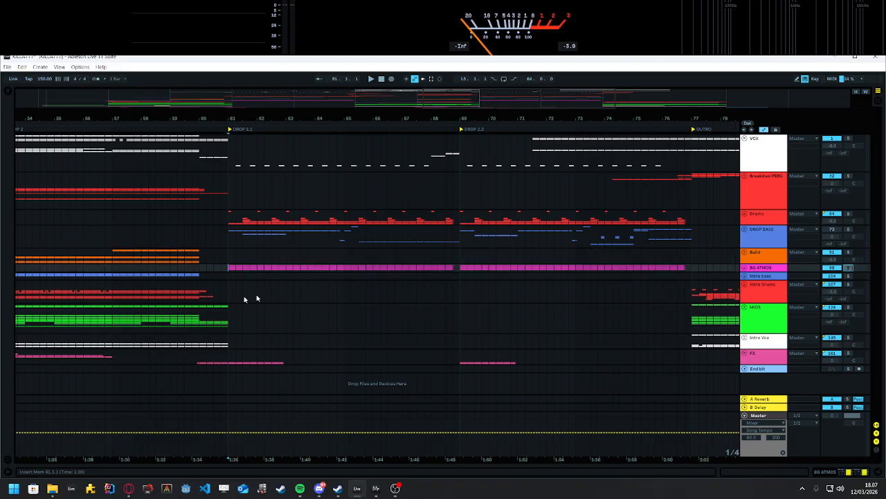
{"action": "key", "text": "space"}
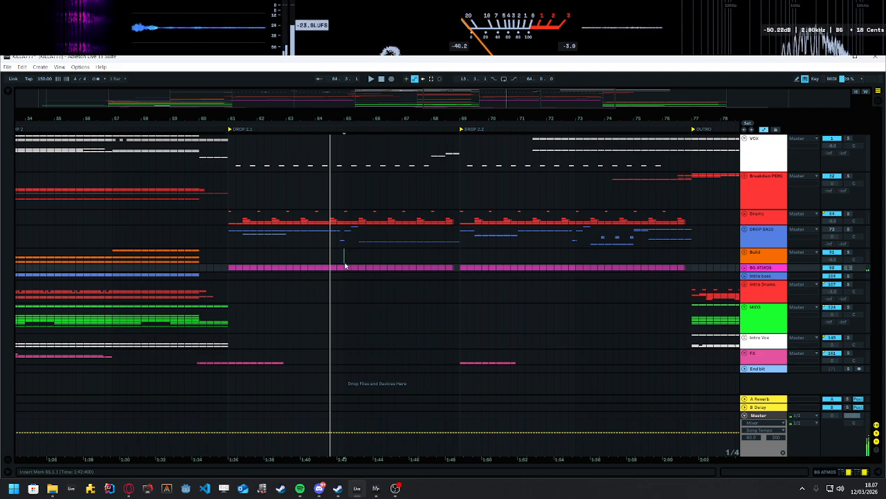
{"action": "key", "text": "space"}
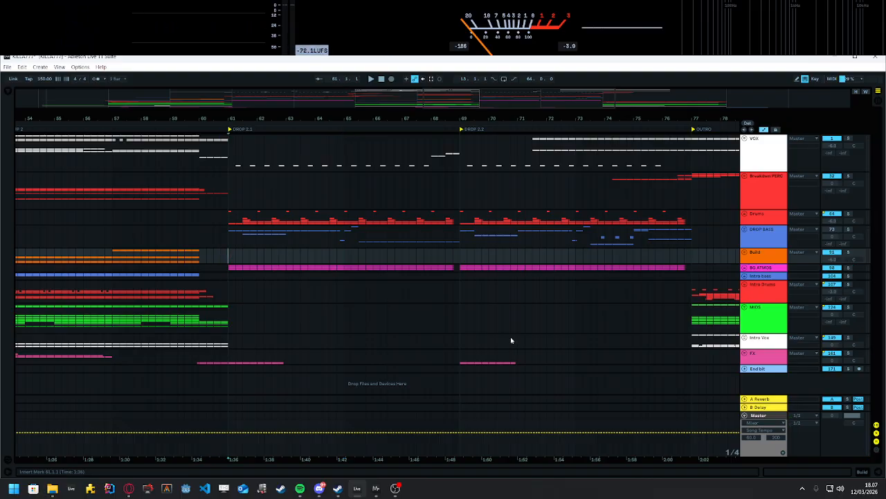
Step: Play DROP 2.1 from its start, from partway through and from its start again, with the DROP BASS group muted
{"action": "key", "text": "space"}
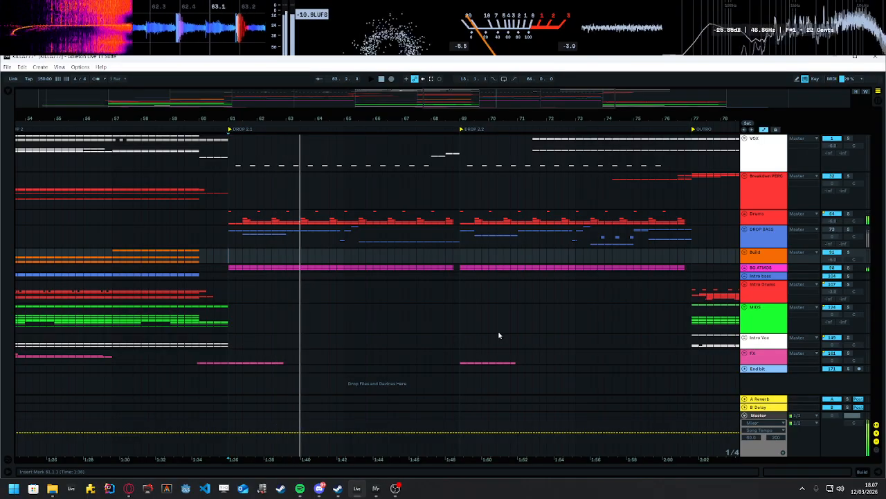
{"action": "left_click", "coordinate": [345, 253]}
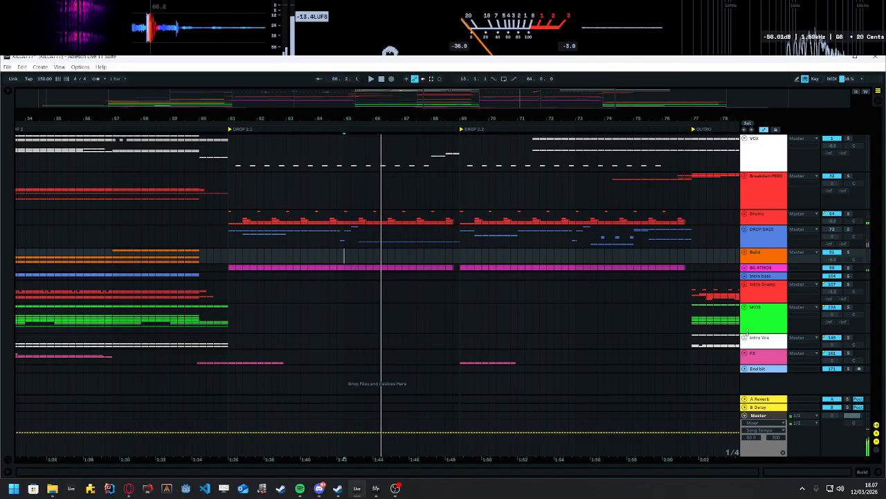
{"action": "key", "text": "space"}
{"action": "left_click", "coordinate": [229, 258]}
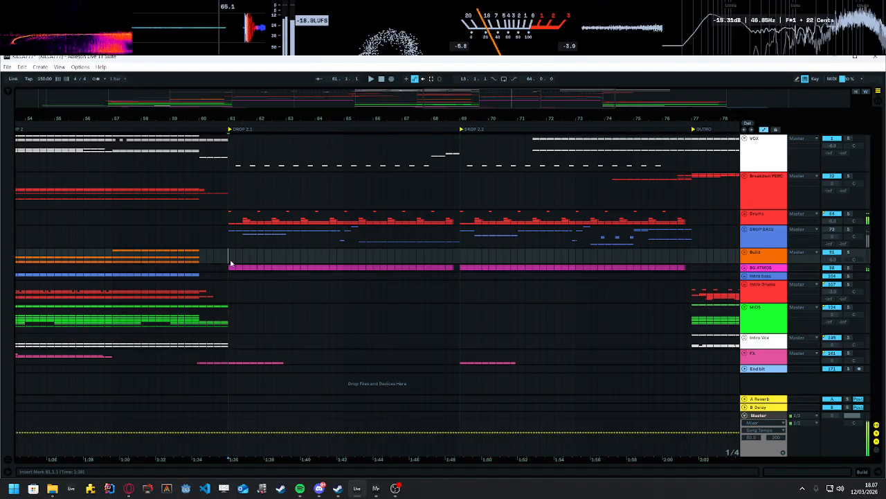
{"action": "key", "text": "space"}
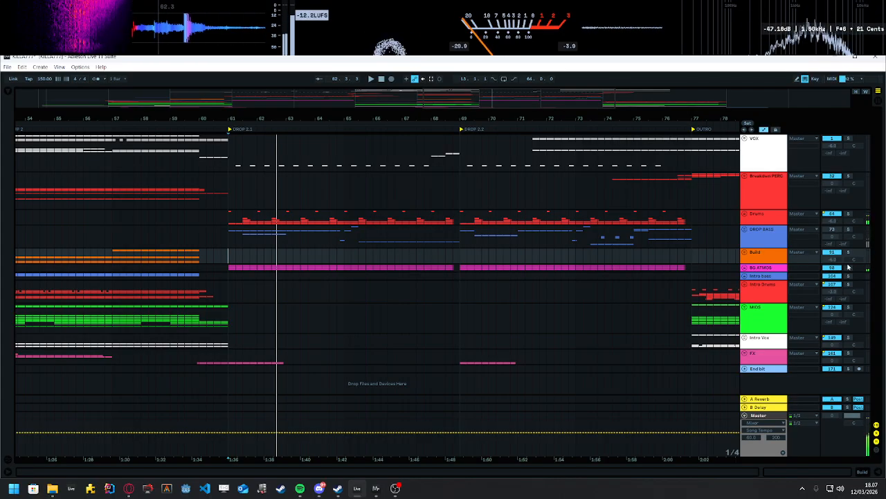
Step: Reactivate the DROP BASS group and play DROP 2.1 from its start with the BG ATMOS group muted
{"action": "left_click", "coordinate": [832, 233]}
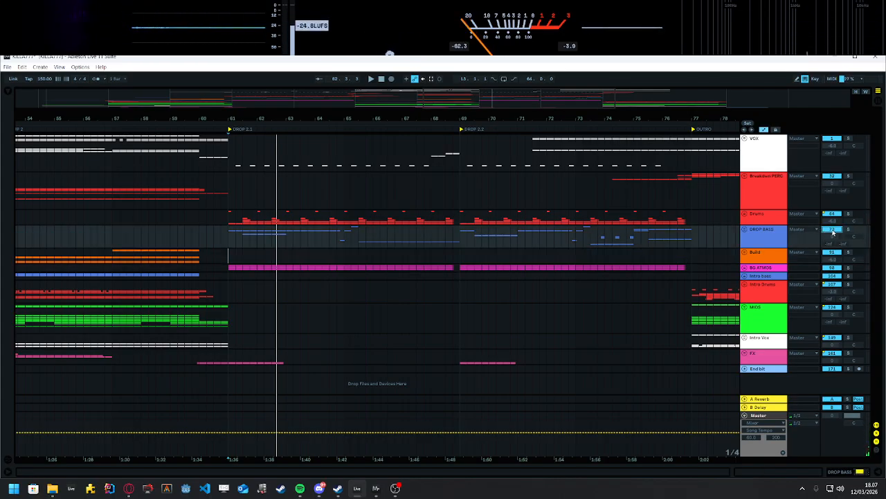
{"action": "left_click", "coordinate": [229, 242]}
{"action": "key", "text": "space"}
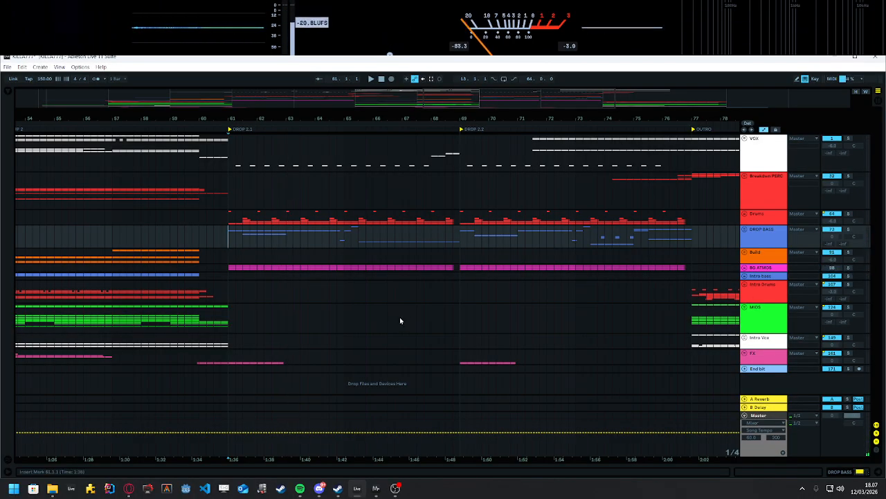
{"action": "key", "text": "space"}
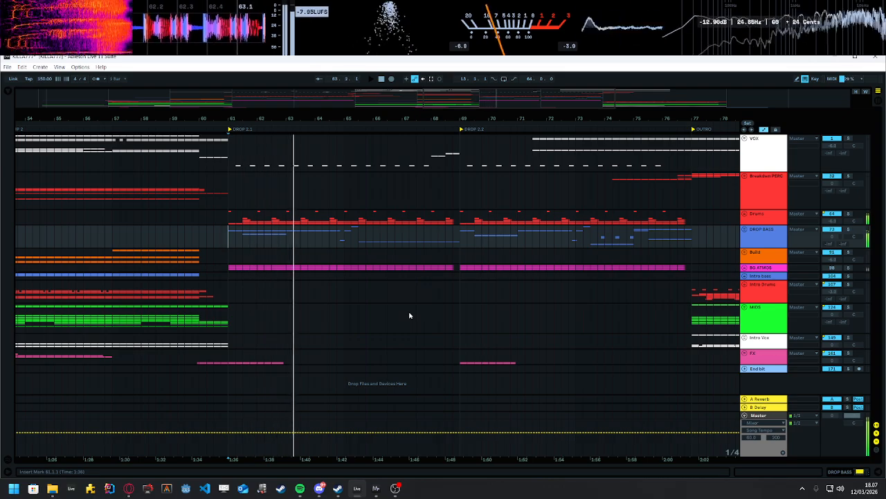
{"action": "key", "text": "space"}
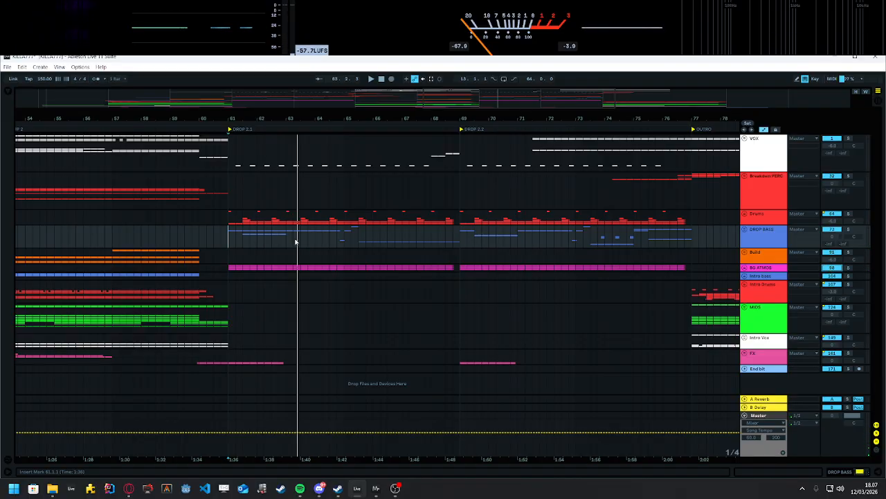
Step: Play from the start of DROP 2.1 on the Drums group once more and stop playback
{"action": "left_click", "coordinate": [230, 220]}
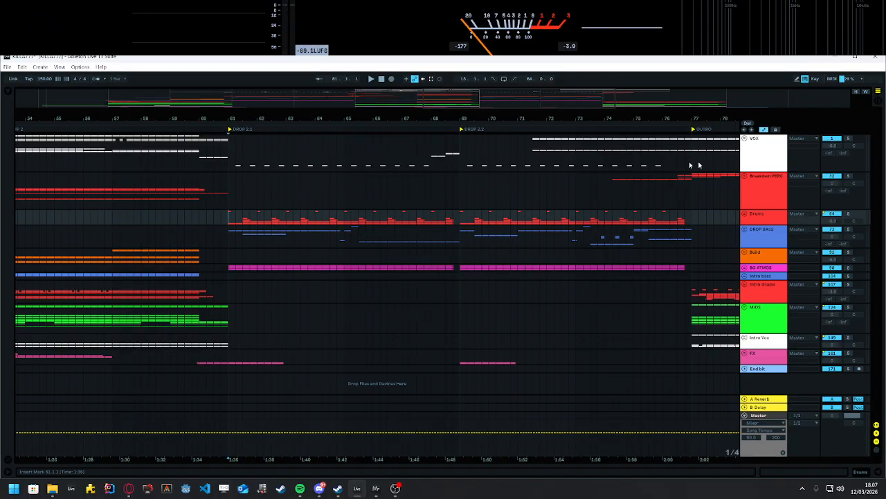
{"action": "key", "text": "space"}
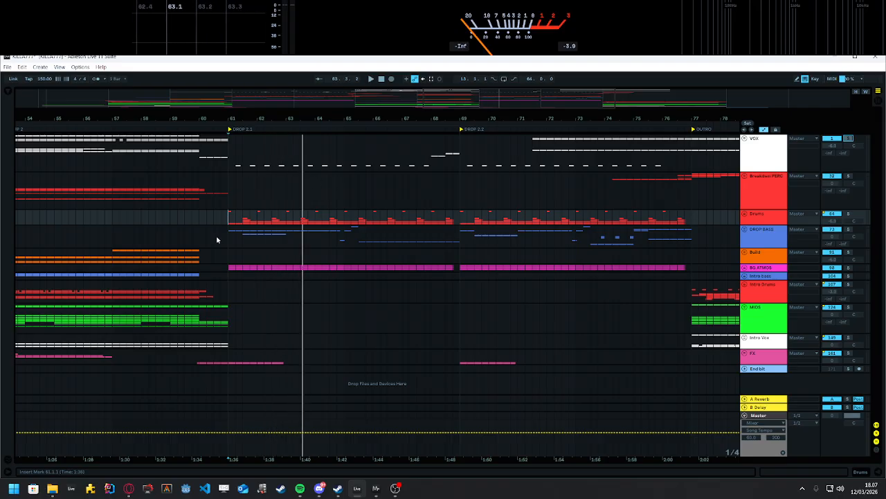
{"action": "key", "text": "space"}
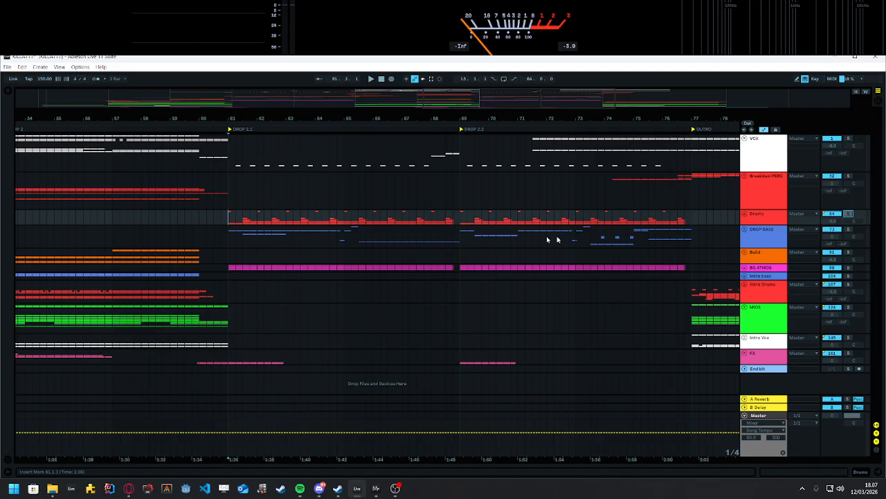
Step: Unfold the DROP BASS group at DROP 1.1 and examine its Serum, frozen and audio bass tracks across DROP 1.1 and DROP 1.2
{"action": "left_click_drag", "start_coordinate": [391, 112], "coordinate": [878, 70]}
{"action": "left_click", "coordinate": [311, 237]}
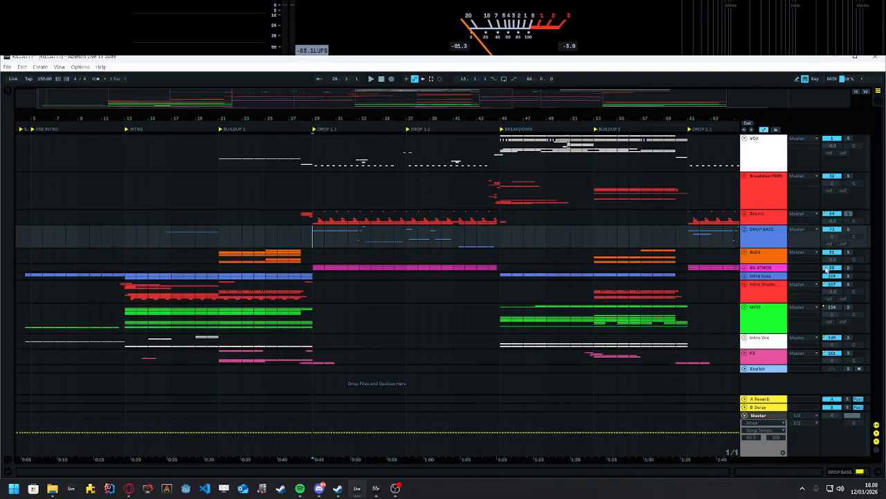
{"action": "left_click", "coordinate": [745, 230]}
{"action": "scroll", "coordinate": [309, 306], "scroll_direction": "down", "scroll_amount": 2}
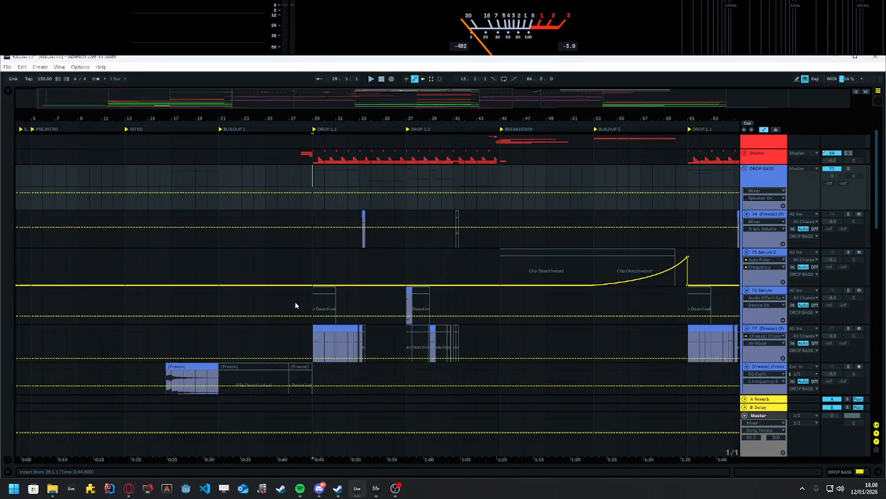
{"action": "scroll", "coordinate": [295, 306], "scroll_direction": "down", "scroll_amount": 3}
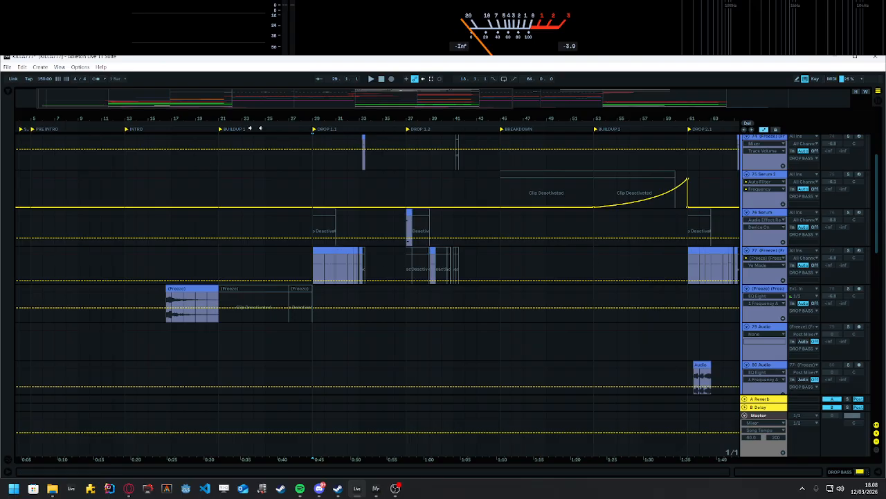
{"action": "key", "text": "plus"}
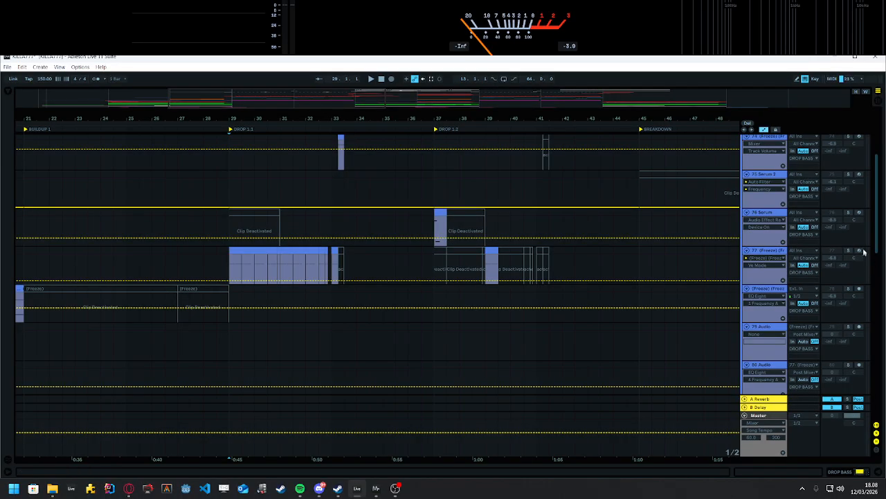
{"action": "scroll", "coordinate": [824, 253], "scroll_direction": "up", "scroll_amount": 3}
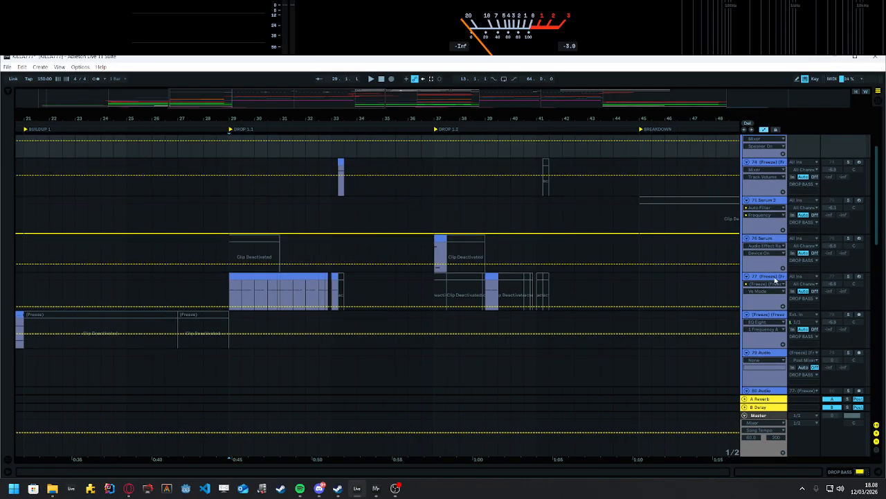
Step: Open the device chain of track 77 in DROP BASS and examine its frozen bass sample and the effects behind it
{"action": "double_click", "coordinate": [771, 283]}
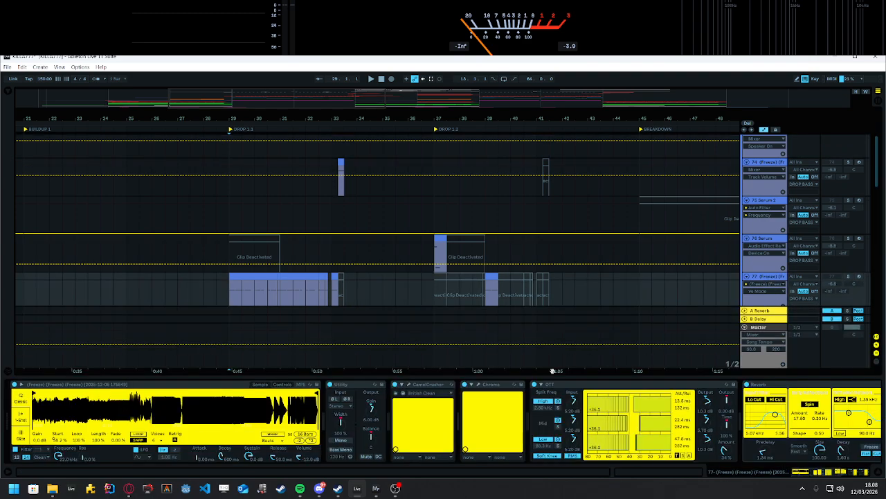
{"action": "left_click", "coordinate": [550, 376]}
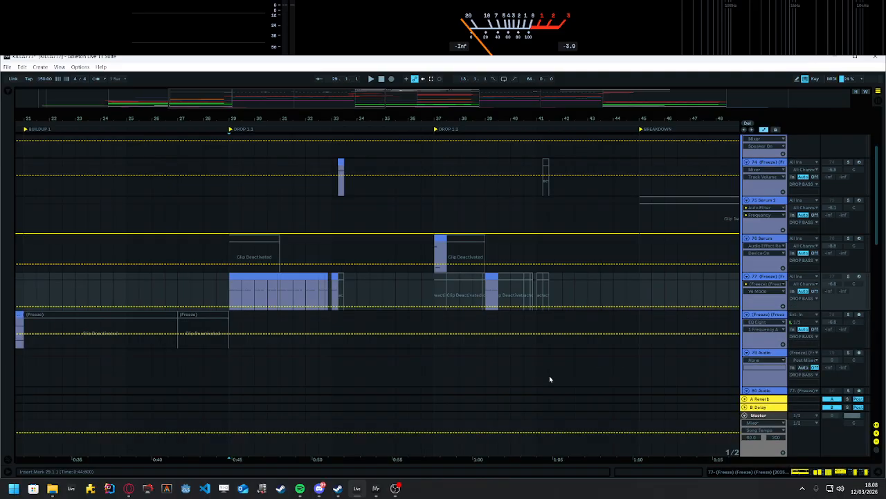
{"action": "double_click", "coordinate": [778, 276]}
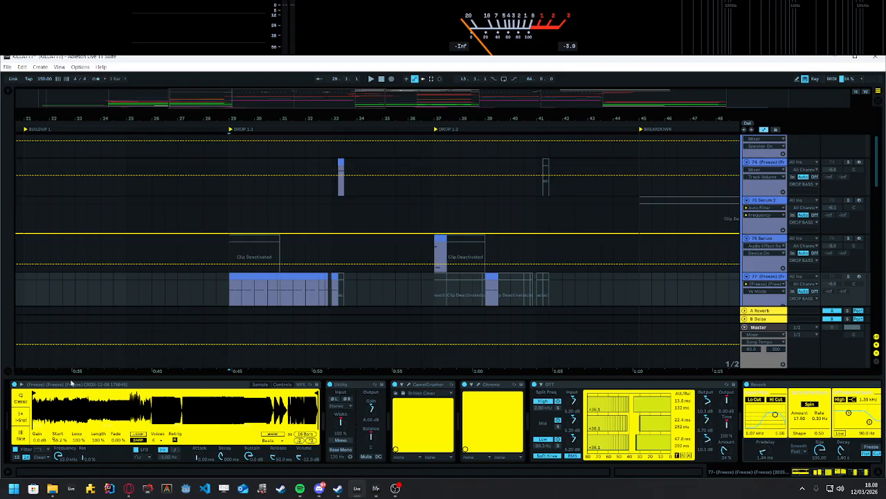
{"action": "left_click", "coordinate": [100, 388]}
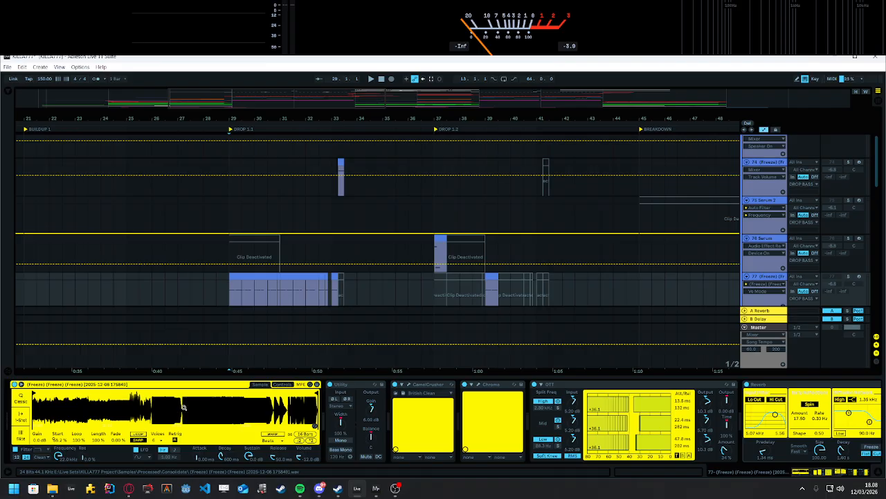
{"action": "scroll", "coordinate": [367, 271], "scroll_direction": "down", "scroll_amount": 4}
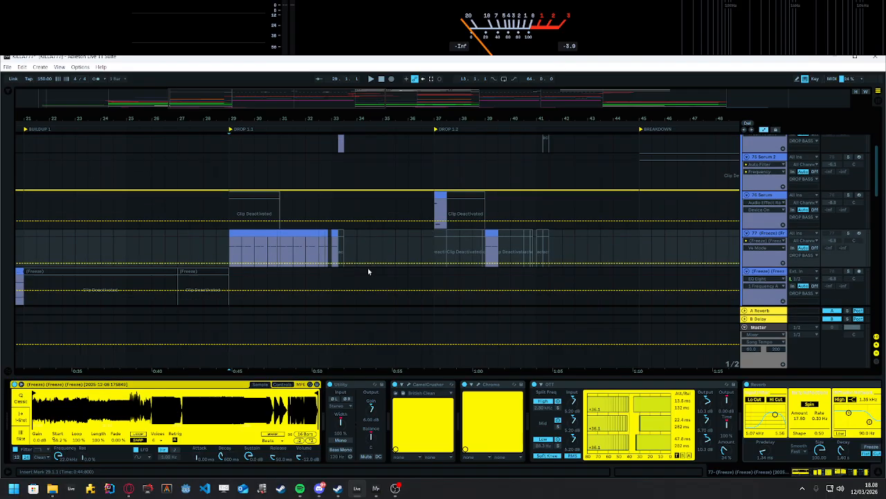
{"action": "scroll", "coordinate": [336, 270], "scroll_direction": "up", "scroll_amount": 1}
Step: Select the first clip of track 77 at the start of DROP 1.1 and arm the track for live playing
{"action": "left_click", "coordinate": [252, 224]}
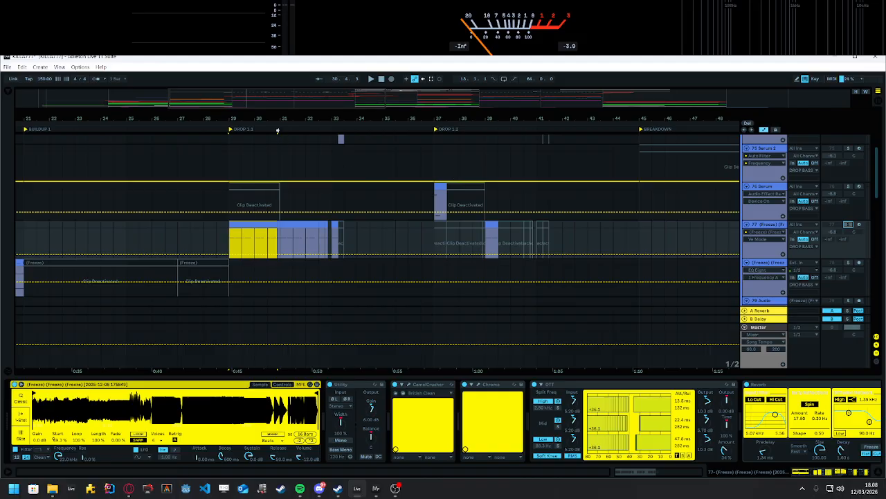
{"action": "left_click_drag", "start_coordinate": [265, 97], "coordinate": [241, 98]}
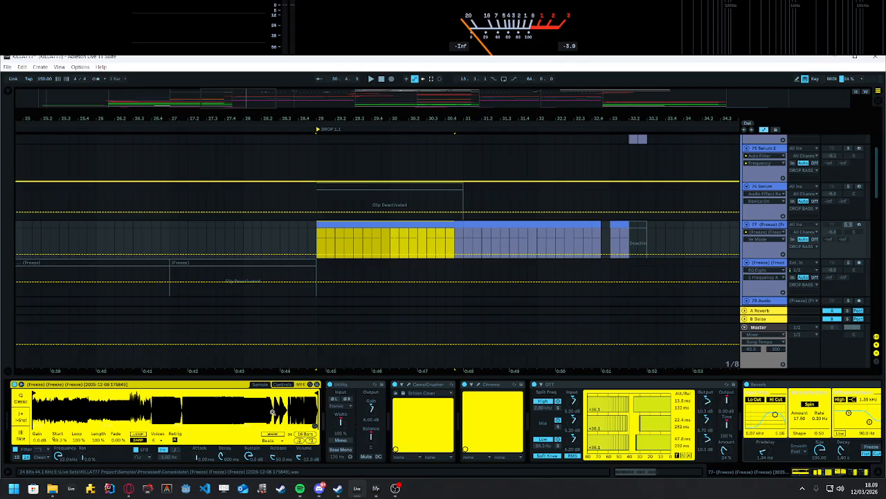
{"action": "left_click", "coordinate": [859, 226]}
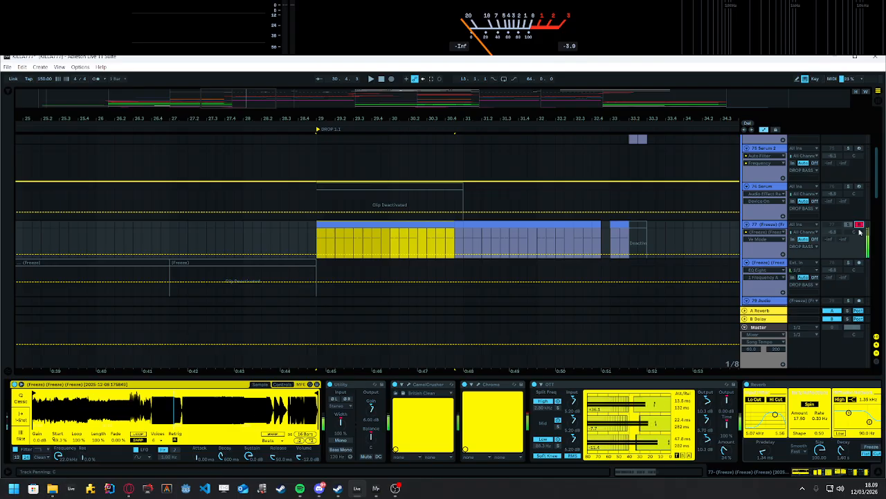
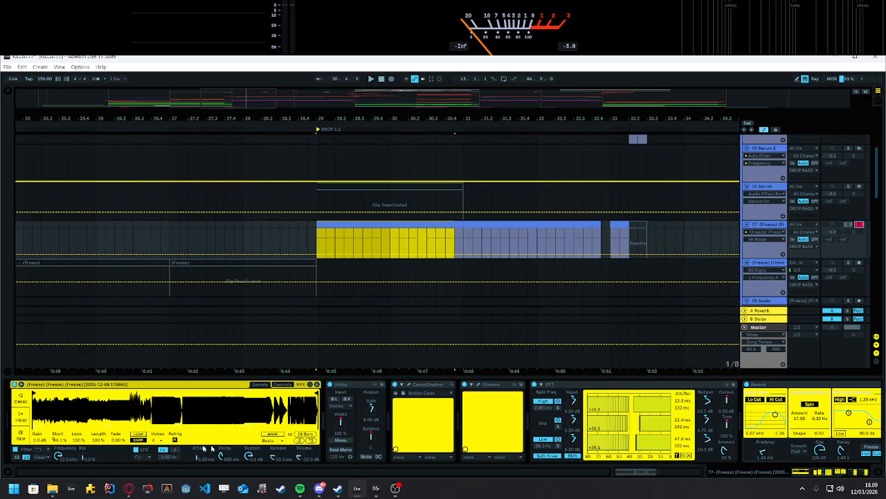
Step: Show the sampler's Controls view with its envelopes on track 77 and play a test note
{"action": "left_click", "coordinate": [267, 386]}
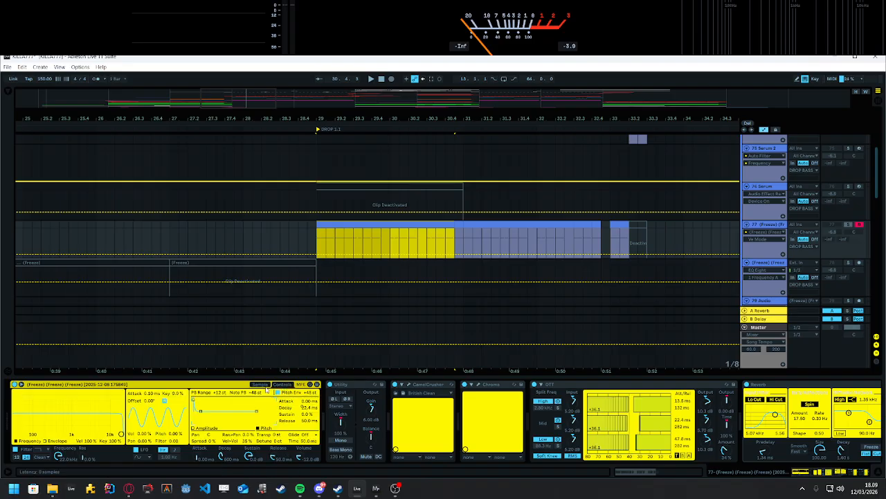
{"action": "left_click", "coordinate": [270, 388]}
{"action": "left_click", "coordinate": [281, 385]}
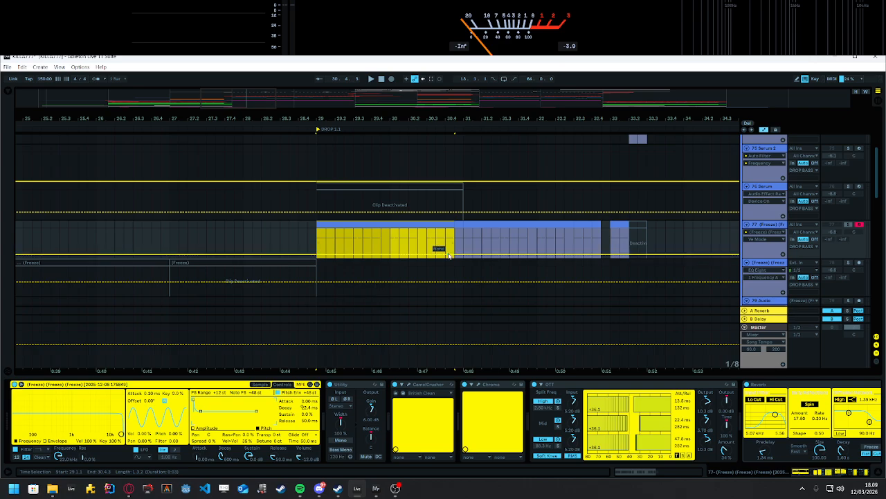
{"action": "key", "text": "a"}
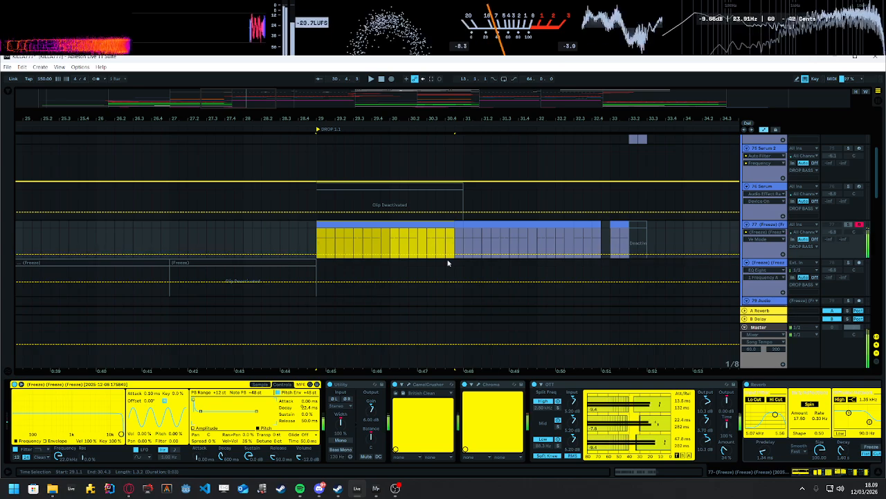
Step: Look through the automatable sampler parameters of track 77, keep Ve Mode displayed, and play test notes
{"action": "left_click", "coordinate": [762, 232]}
{"action": "left_click", "coordinate": [765, 245]}
{"action": "left_click", "coordinate": [762, 239]}
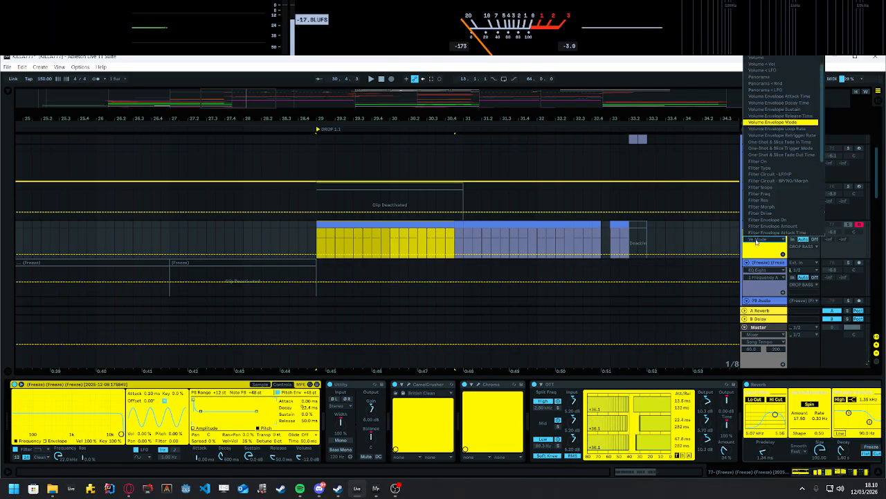
{"action": "left_click_drag", "start_coordinate": [821, 178], "coordinate": [822, 156]}
{"action": "left_click", "coordinate": [760, 252]}
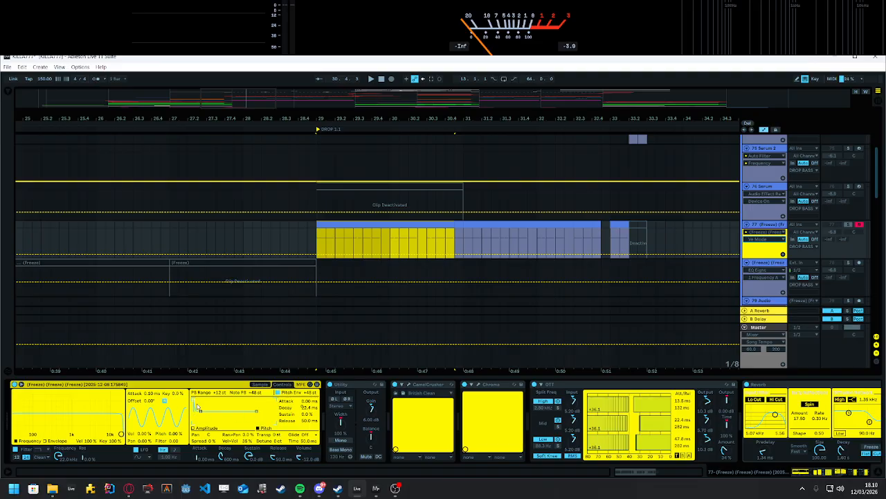
{"action": "key", "text": "a"}
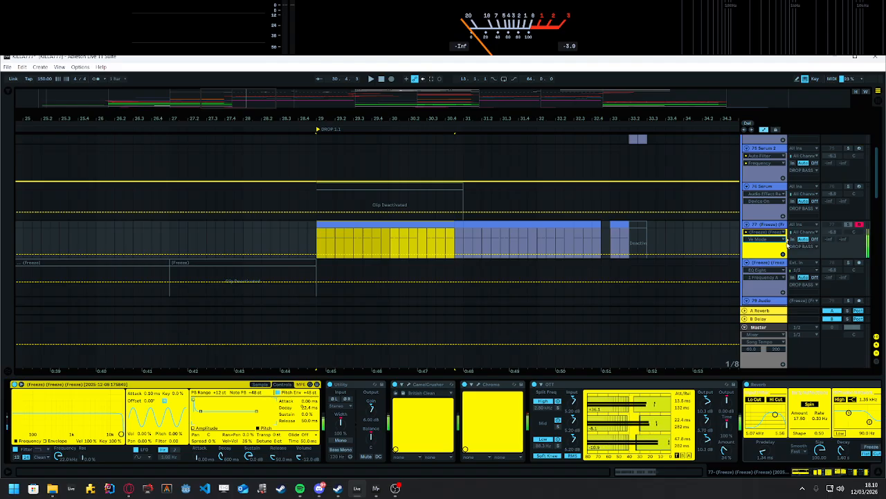
{"action": "key", "text": "a"}
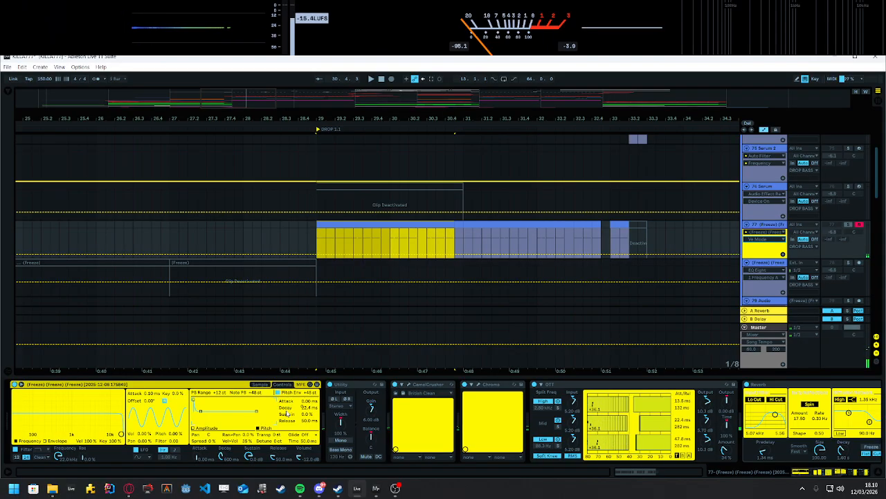
Step: Audition the bass with a much longer pitch envelope decay, and re-enable the overridden decay automation
{"action": "left_click_drag", "start_coordinate": [303, 407], "coordinate": [302, 346]}
{"action": "key", "text": "a"}
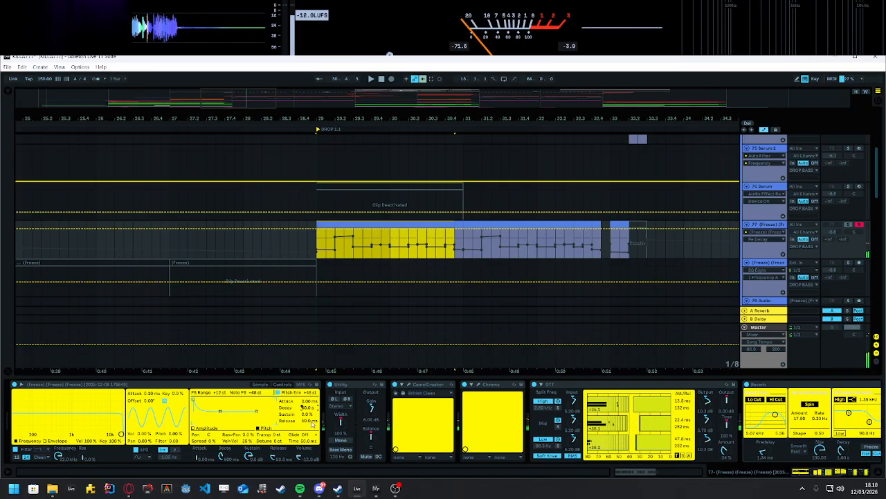
{"action": "mouse_move", "coordinate": [305, 407]}
{"action": "left_mouse_down"}
{"action": "mouse_move", "coordinate": [305, 421]}
{"action": "mouse_move", "coordinate": [305, 400]}
{"action": "left_mouse_up"}
{"action": "key", "text": "a"}
{"action": "key", "text": "a"}
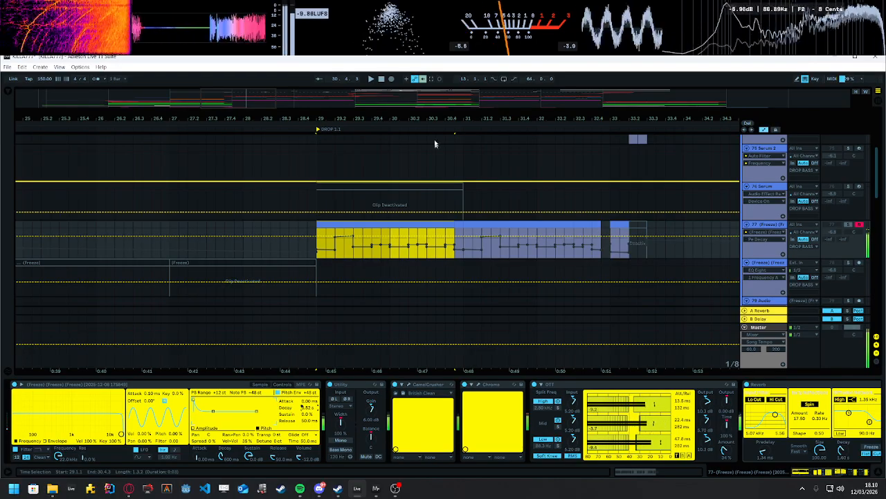
{"action": "left_click", "coordinate": [423, 79]}
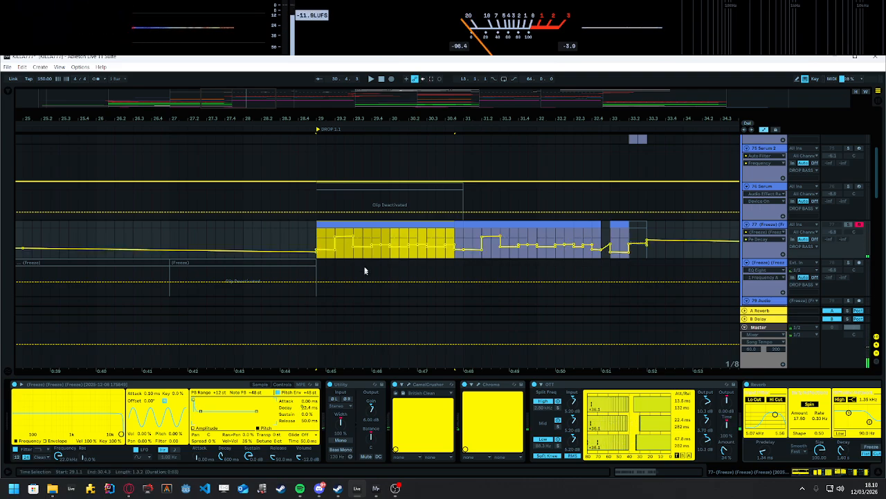
Step: Audition track 77's bass from the start of DROP 1.1, and again from a short selection starting at 29.3.1
{"action": "key", "text": "space"}
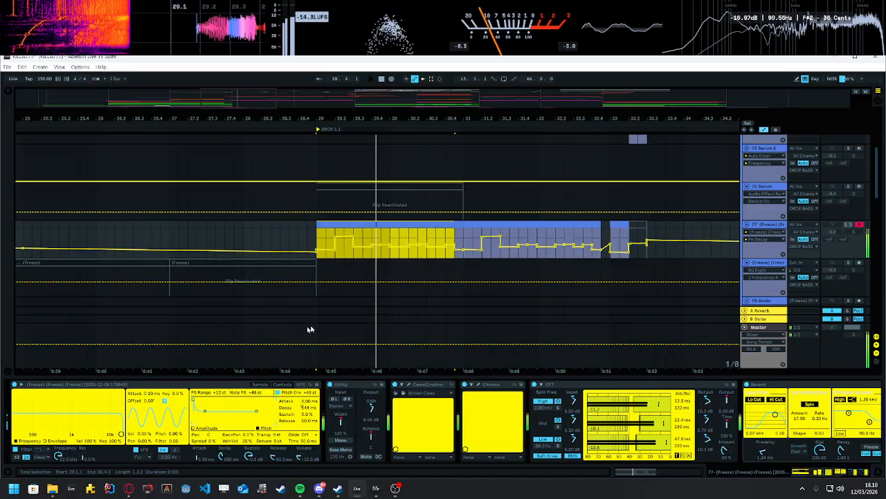
{"action": "key", "text": "space"}
{"action": "left_click", "coordinate": [359, 238]}
{"action": "left_click_drag", "start_coordinate": [358, 238], "coordinate": [353, 239]}
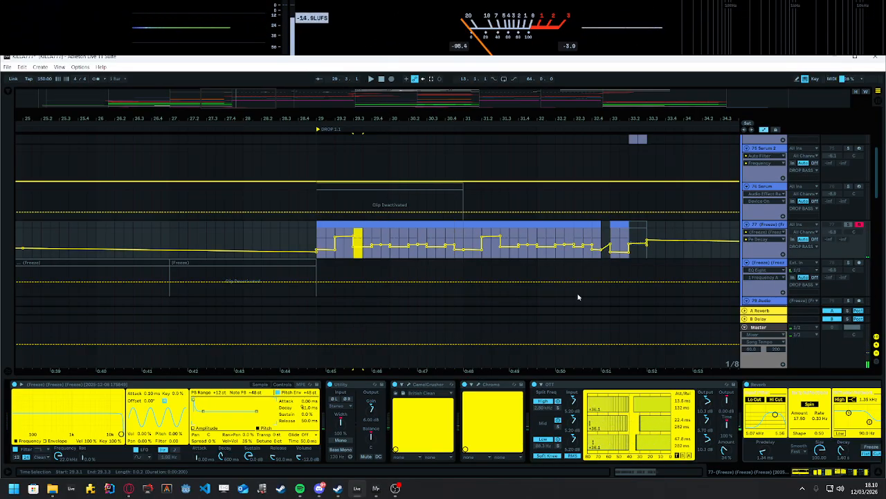
{"action": "key", "text": "space"}
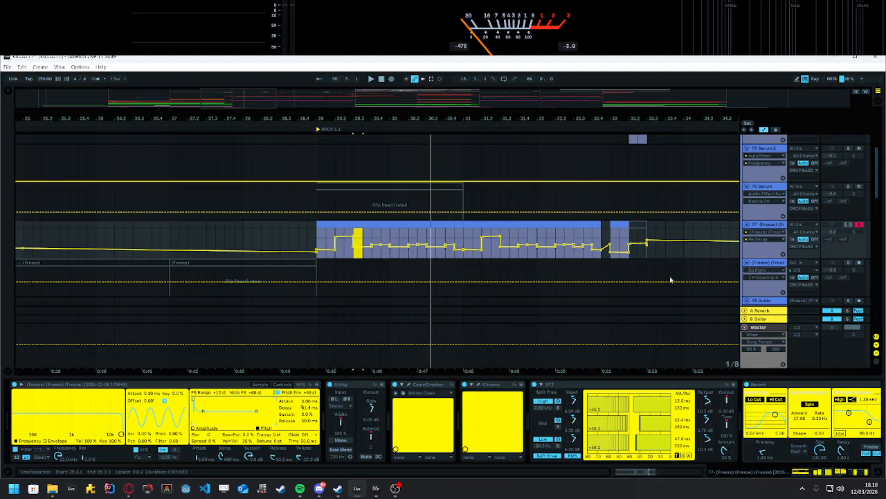
{"action": "key", "text": "space"}
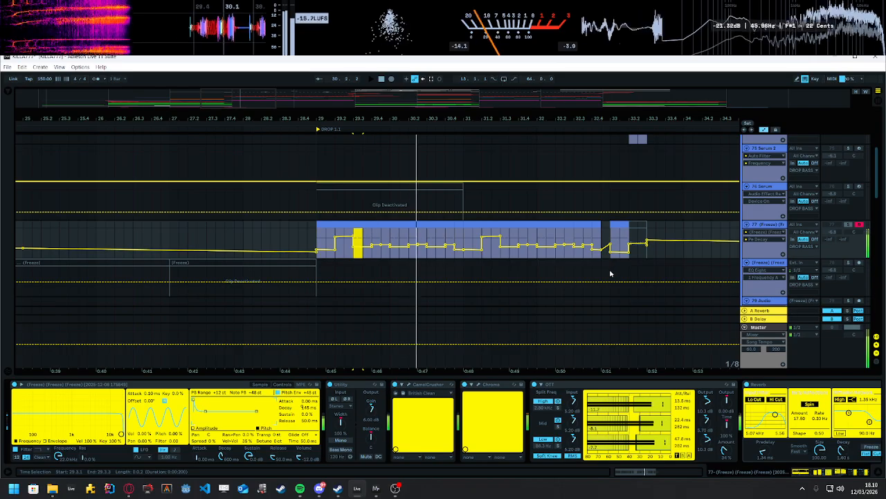
{"action": "key", "text": "space"}
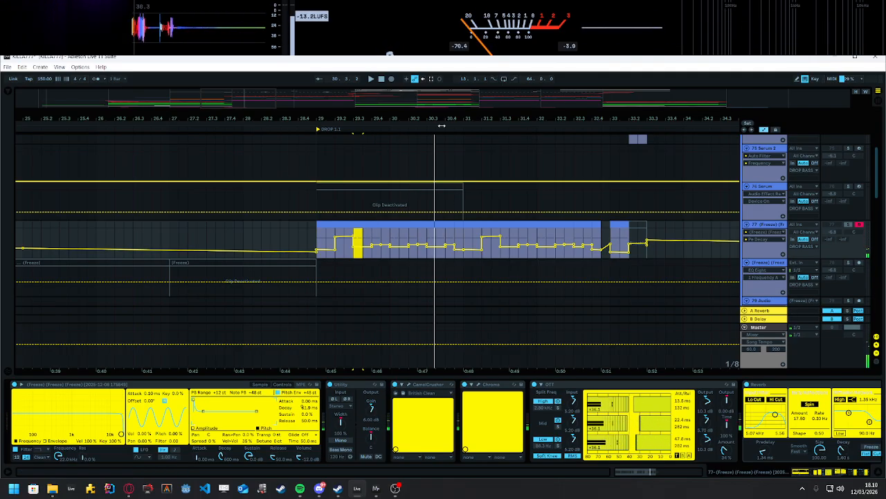
Step: Show the full song timeline with the device view hidden, down to the lowest track groups
{"action": "left_click_drag", "start_coordinate": [419, 98], "coordinate": [419, 28]}
{"action": "scroll", "coordinate": [196, 285], "scroll_direction": "up", "scroll_amount": 2}
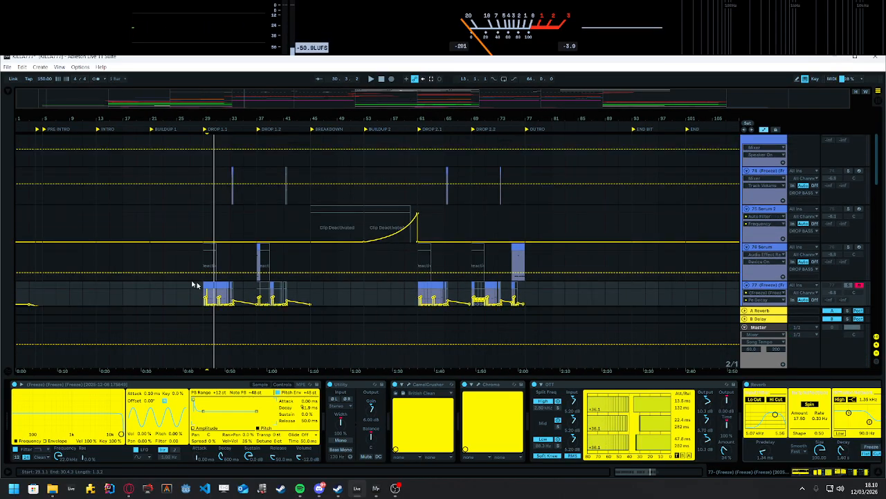
{"action": "key", "text": "ctrl+alt+l"}
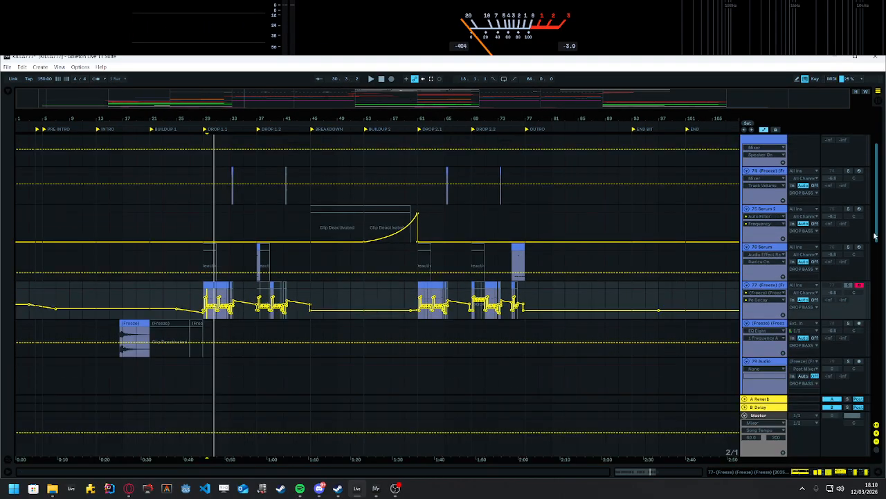
{"action": "left_click_drag", "start_coordinate": [875, 236], "coordinate": [870, 413]}
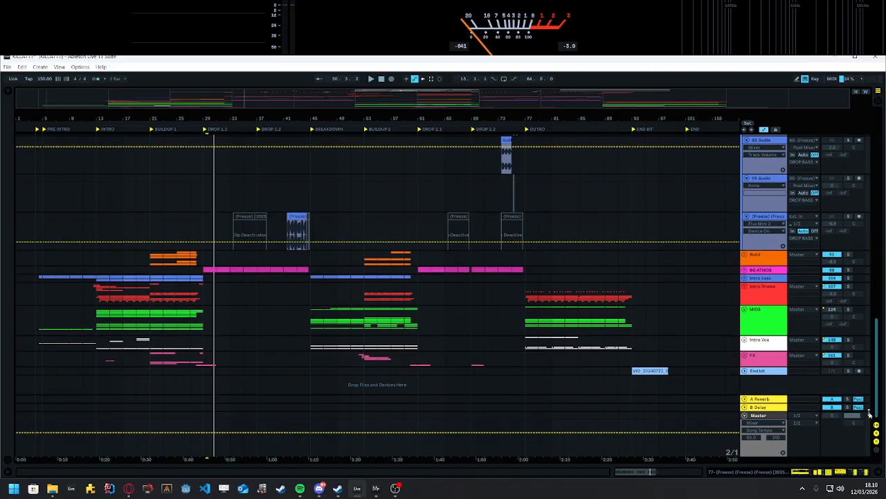
{"action": "left_click", "coordinate": [311, 297]}
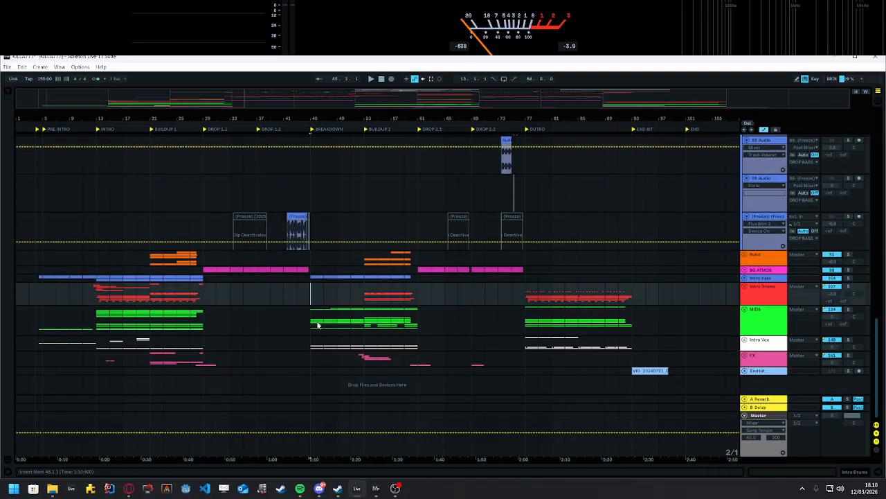
Step: Play the active frozen bass clip near the end of DROP 1.2 and bring the source tracks above it into view
{"action": "left_click", "coordinate": [294, 219]}
{"action": "key", "text": "space"}
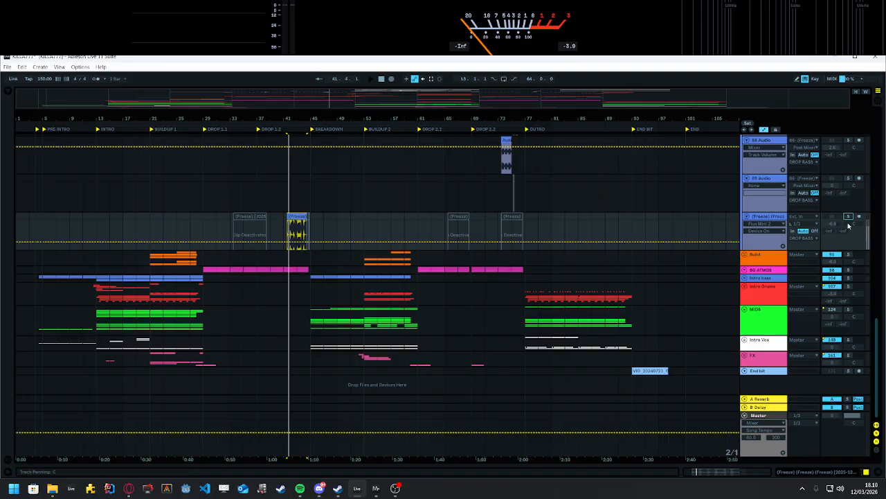
{"action": "scroll", "coordinate": [881, 324], "scroll_direction": "up", "scroll_amount": 2}
{"action": "scroll", "coordinate": [880, 322], "scroll_direction": "up", "scroll_amount": 3}
{"action": "key", "text": "space"}
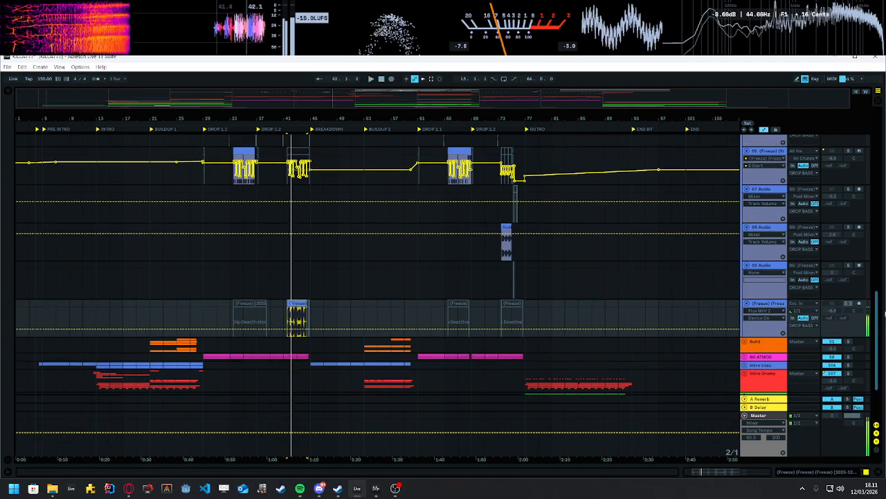
Step: Play the frozen clip at bar 41 and inspect the Flux Mini 2 effect on its track
{"action": "scroll", "coordinate": [372, 316], "scroll_direction": "down", "scroll_amount": 3}
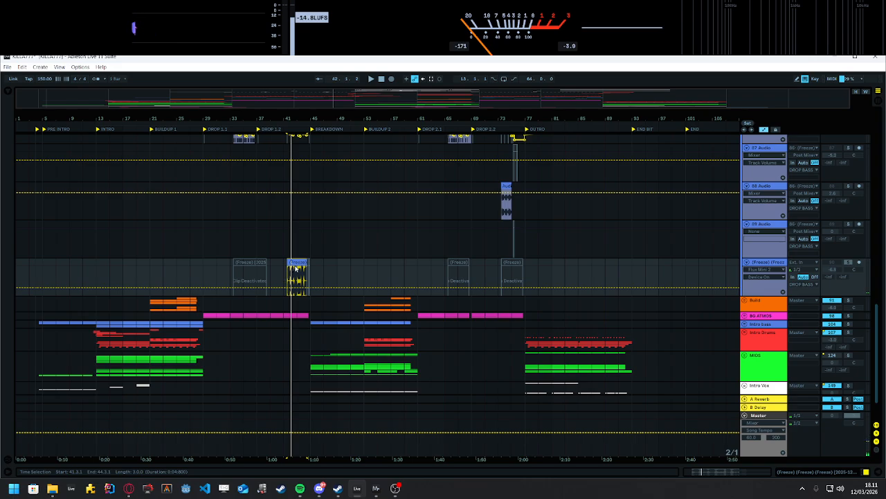
{"action": "key", "text": "space"}
{"action": "key", "text": "space"}
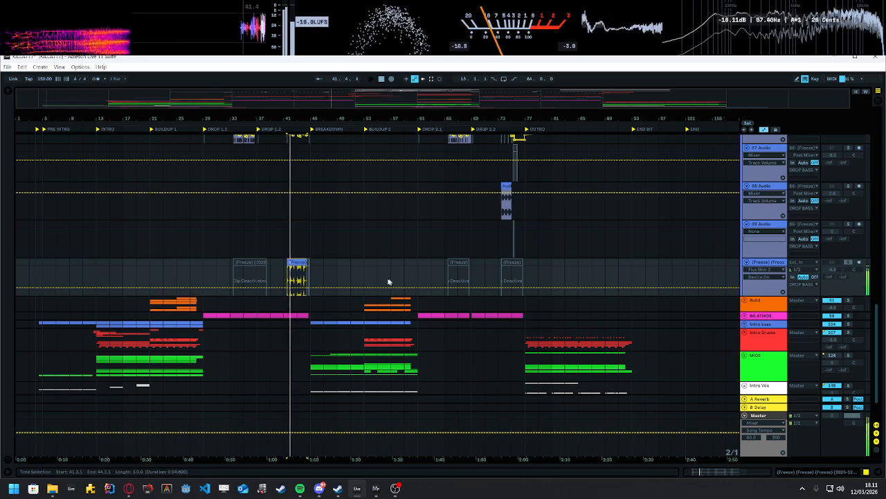
{"action": "double_click", "coordinate": [775, 262]}
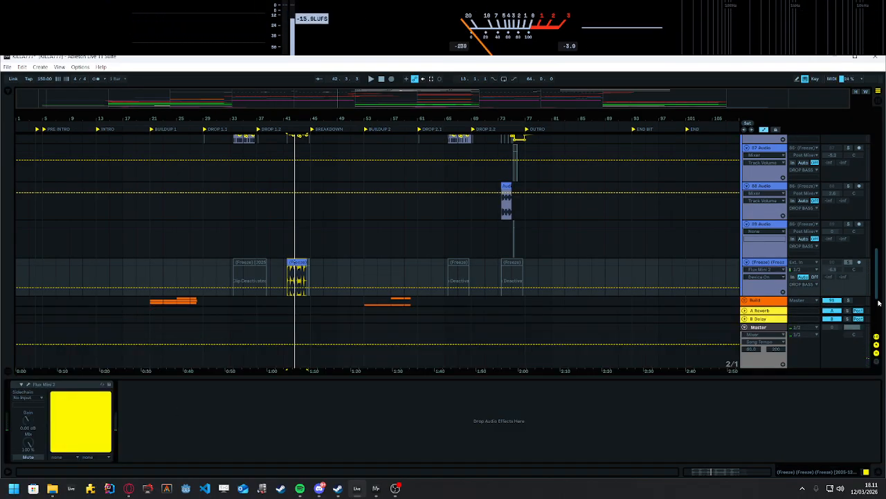
{"action": "left_click_drag", "start_coordinate": [877, 292], "coordinate": [873, 248]}
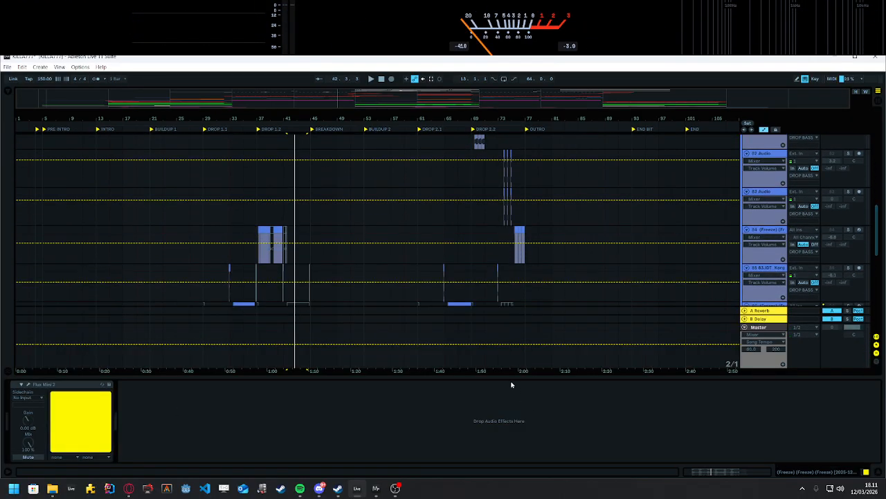
{"action": "key", "text": "ctrl+alt+l"}
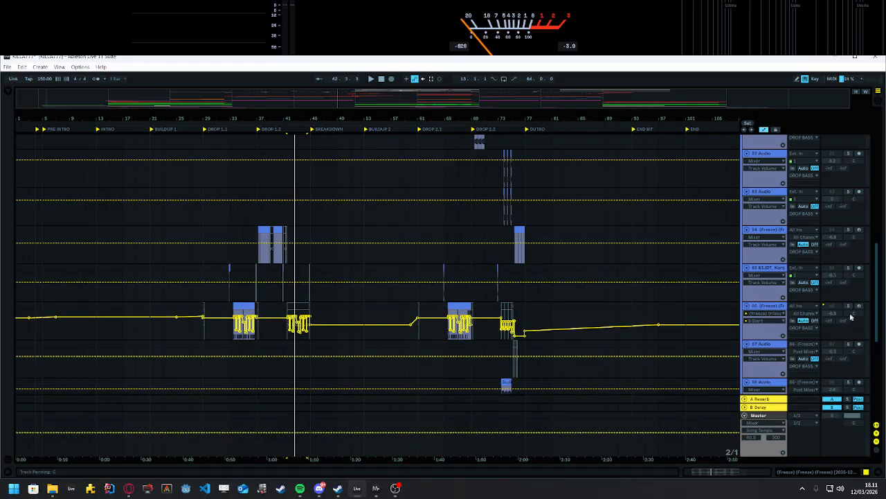
Step: Show the device chain of track 86 and select its clip starting at bar 33
{"action": "double_click", "coordinate": [773, 307]}
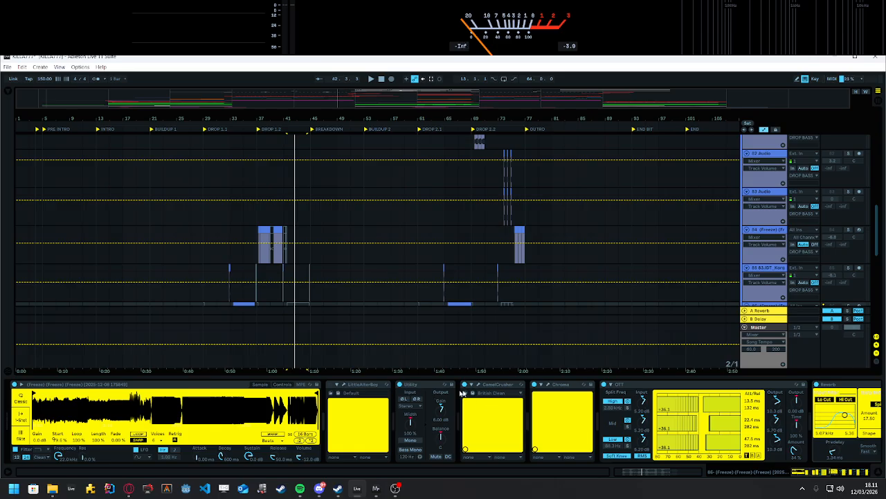
{"action": "scroll", "coordinate": [255, 240], "scroll_direction": "down", "scroll_amount": 3}
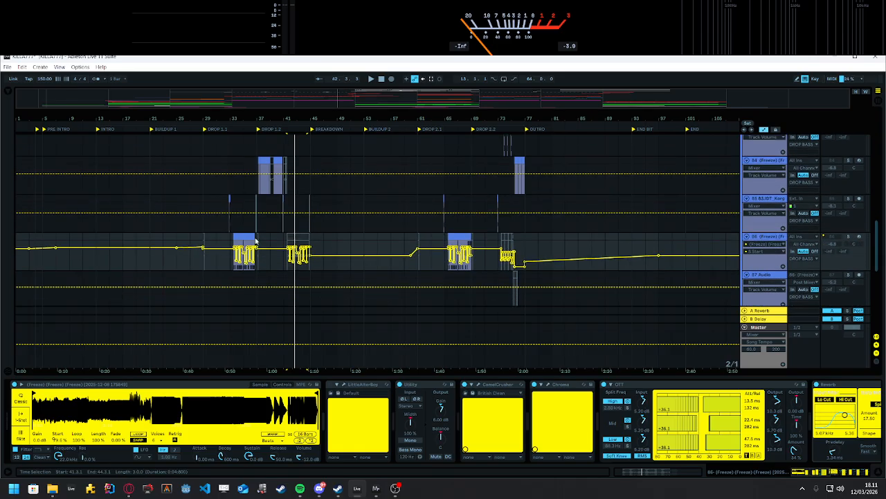
{"action": "left_click", "coordinate": [255, 240]}
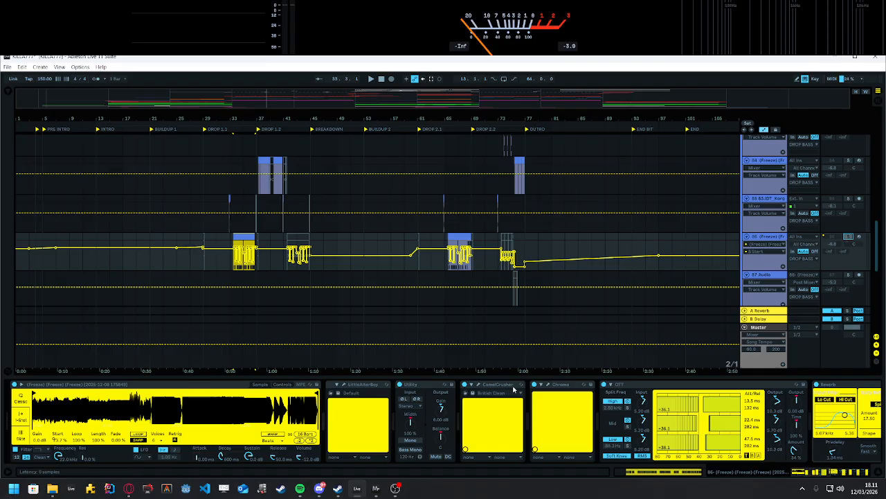
Step: Open the Chroma plugin on track 86, dismiss its update notice and move its window off the bar 33 clip
{"action": "left_click", "coordinate": [548, 386]}
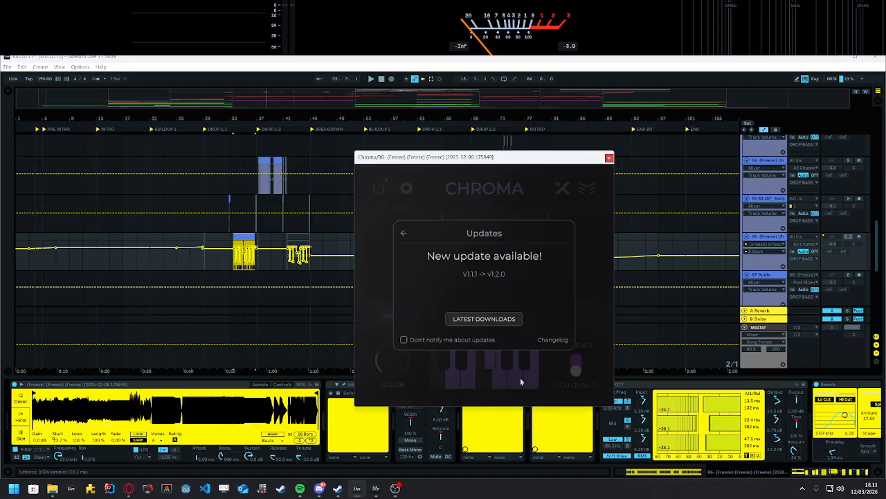
{"action": "left_click", "coordinate": [403, 233]}
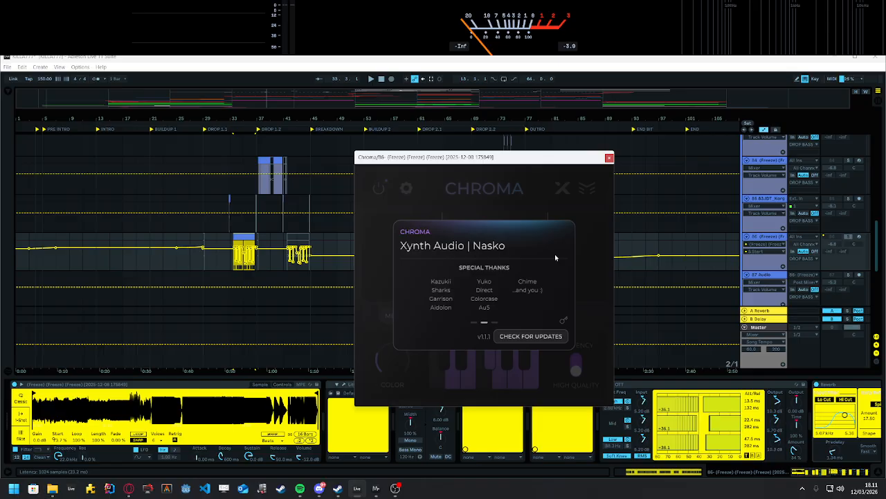
{"action": "left_click", "coordinate": [497, 322]}
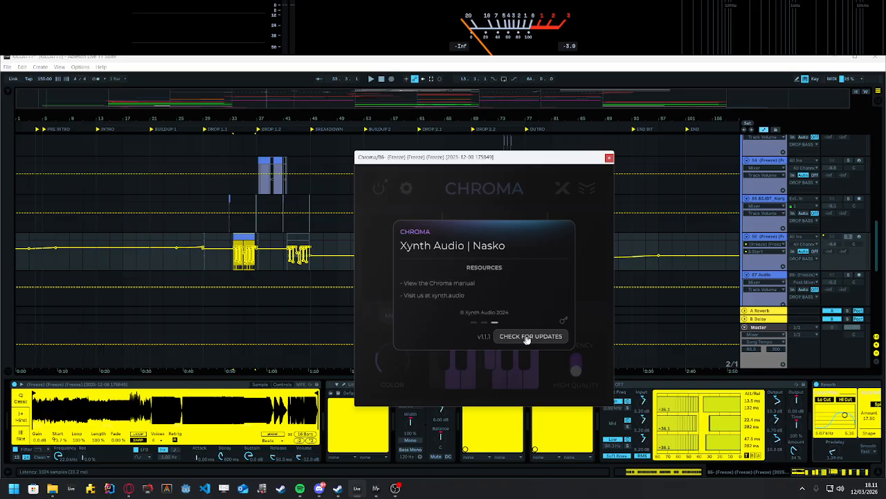
{"action": "left_click", "coordinate": [471, 328]}
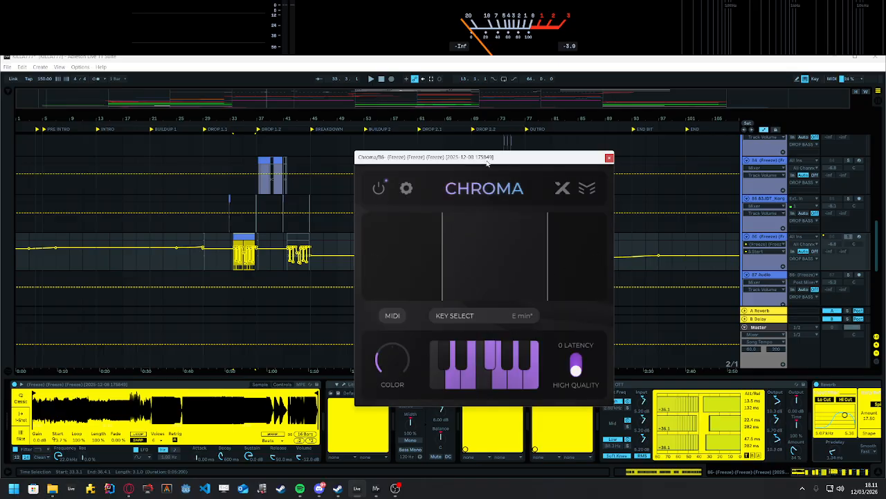
{"action": "left_click_drag", "start_coordinate": [487, 158], "coordinate": [638, 160]}
Step: Play the track 86 clip from bar 33 with Chroma enabled
{"action": "left_click", "coordinate": [239, 236]}
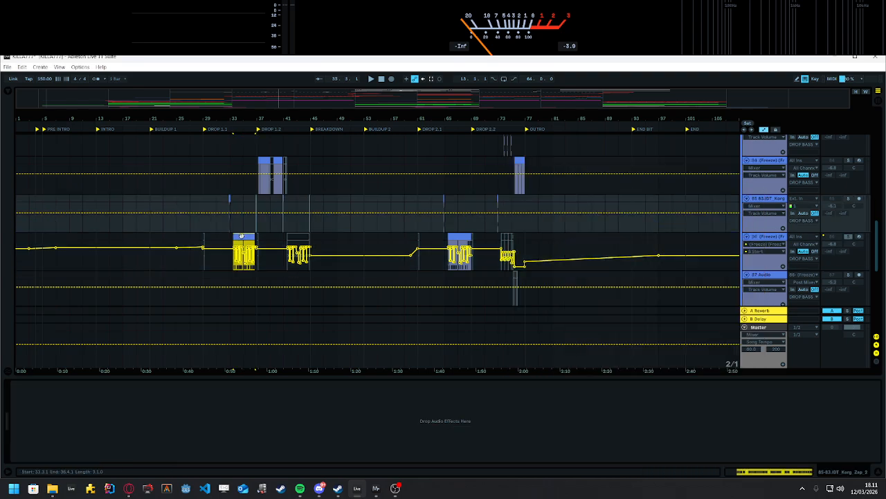
{"action": "left_click", "coordinate": [241, 237]}
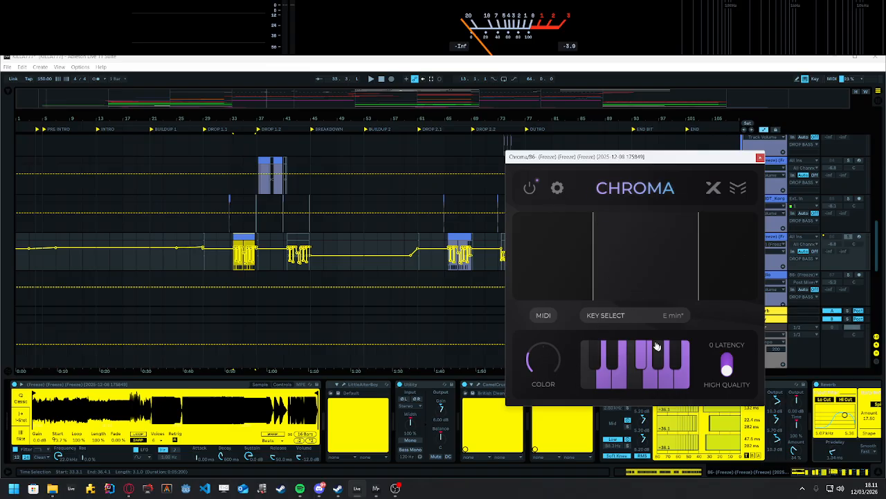
{"action": "key", "text": "space"}
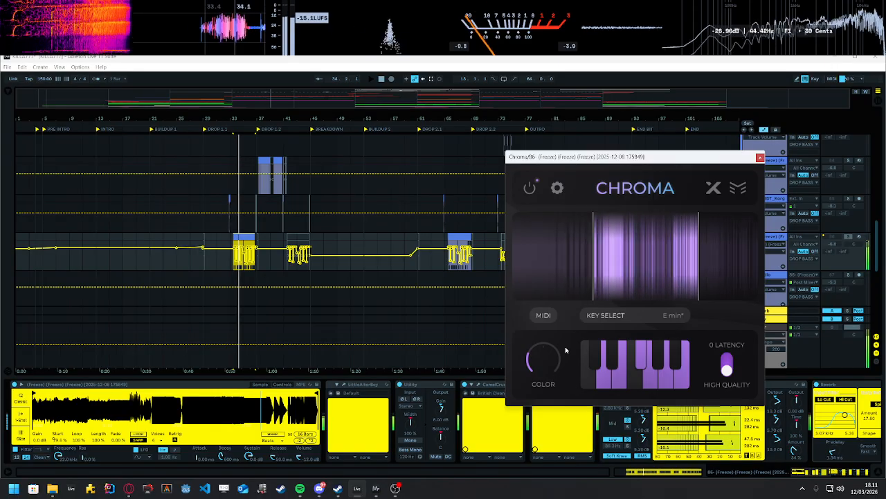
{"action": "key", "text": "space"}
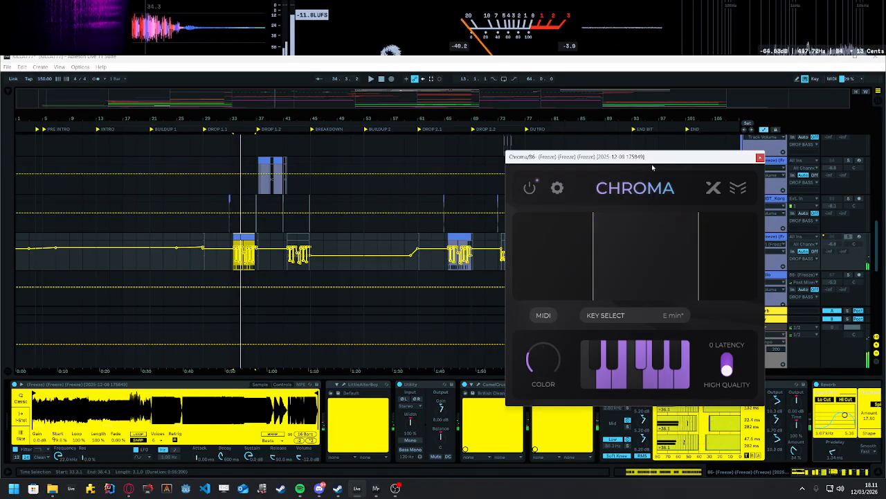
Step: Compare the clip's sound with Chroma bypassed and re-enabled, and close the plugin window
{"action": "left_click_drag", "start_coordinate": [649, 160], "coordinate": [479, 116]}
{"action": "left_click", "coordinate": [534, 384]}
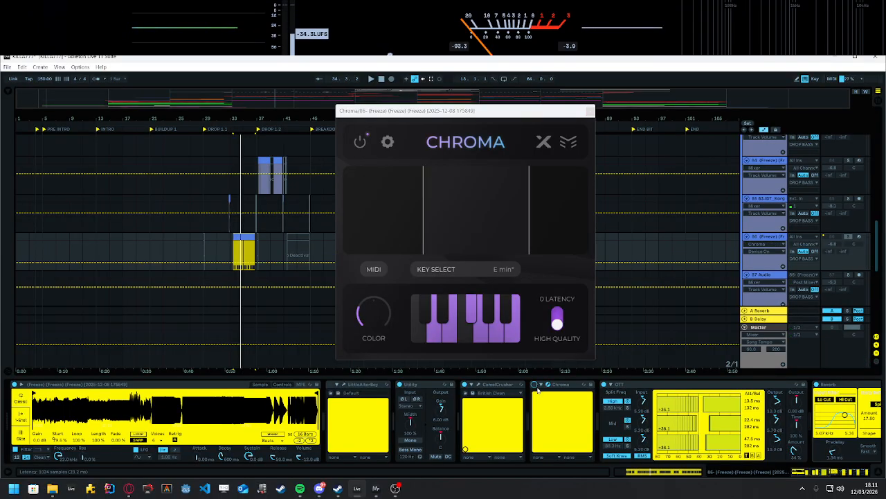
{"action": "key", "text": "space"}
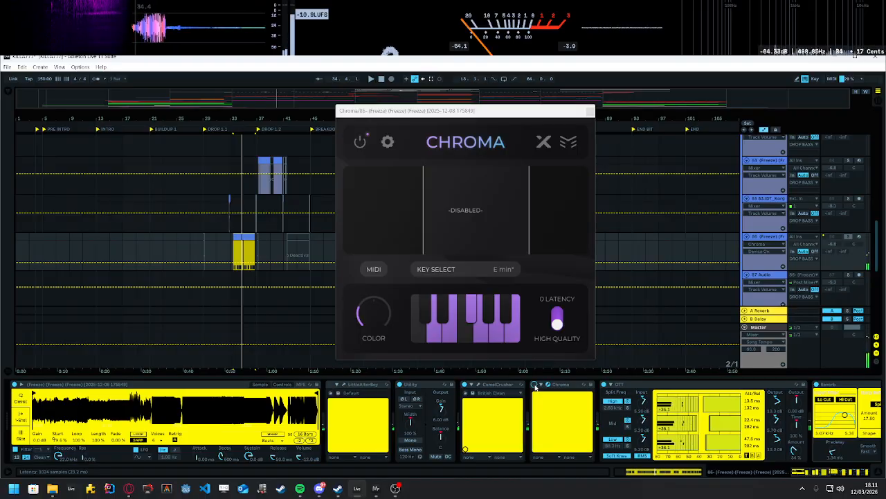
{"action": "left_click", "coordinate": [534, 386]}
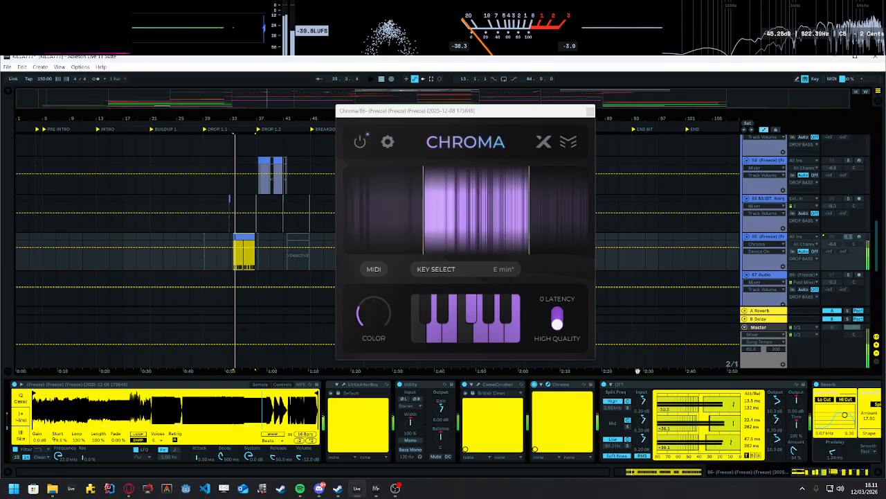
{"action": "key", "text": "space"}
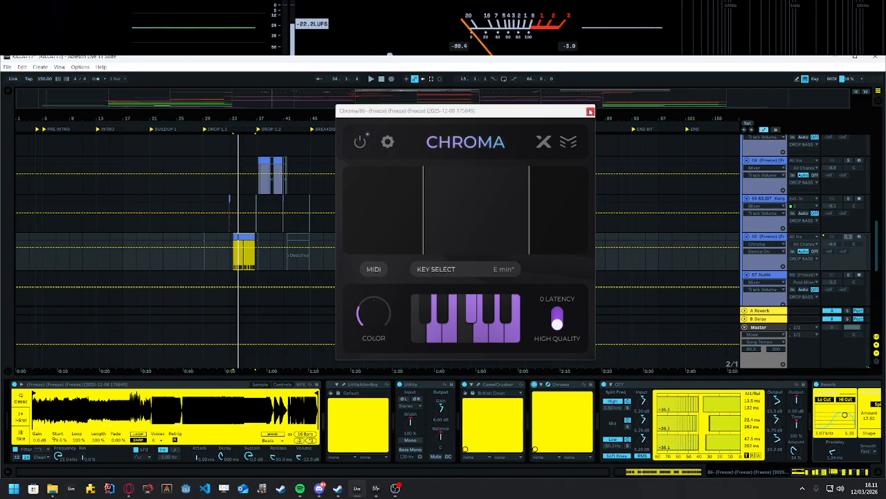
{"action": "left_click", "coordinate": [590, 112]}
Step: Examine the CamelCrusher settings on track 86, close its window and return to the start of the device chain
{"action": "left_click_drag", "start_coordinate": [821, 474], "coordinate": [828, 473]}
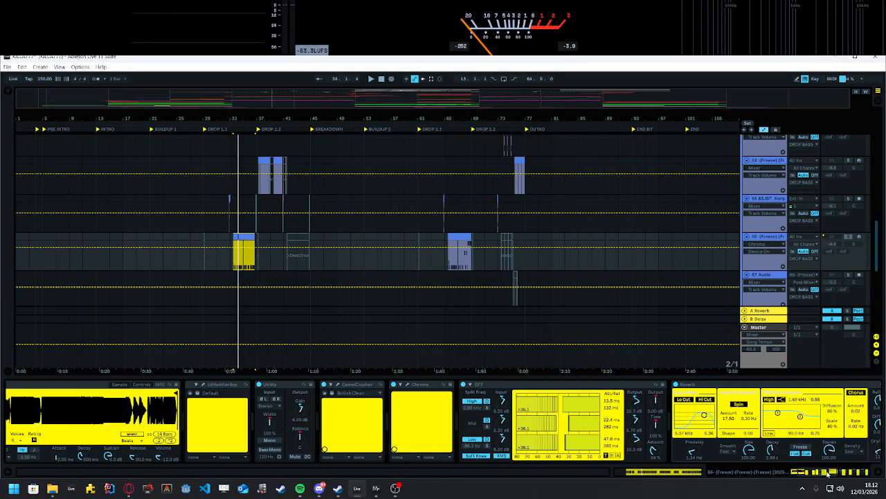
{"action": "left_click", "coordinate": [355, 393]}
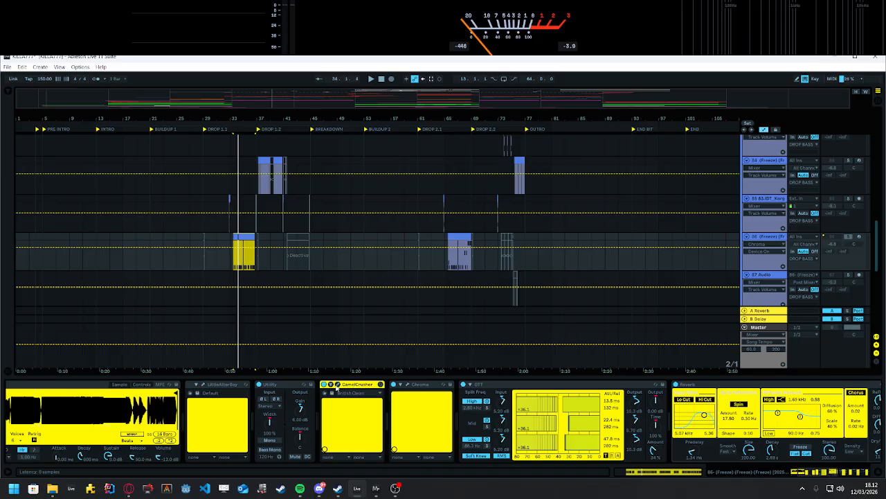
{"action": "left_click", "coordinate": [338, 385]}
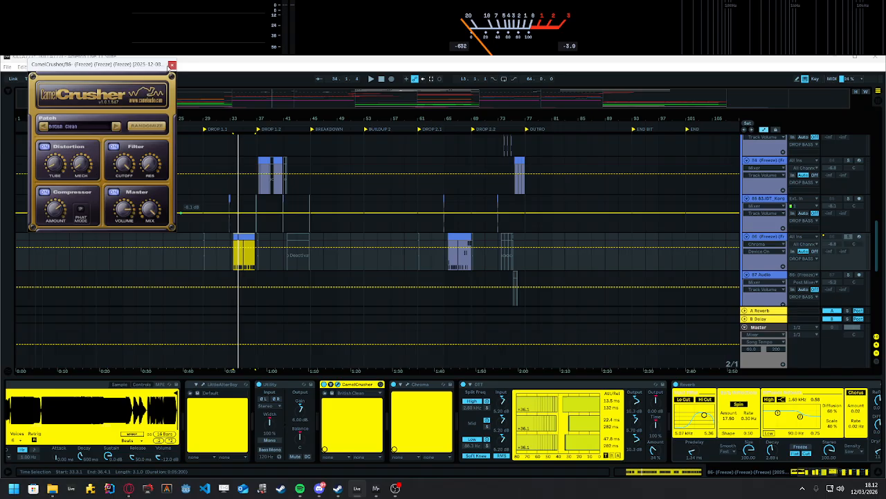
{"action": "left_click", "coordinate": [172, 65]}
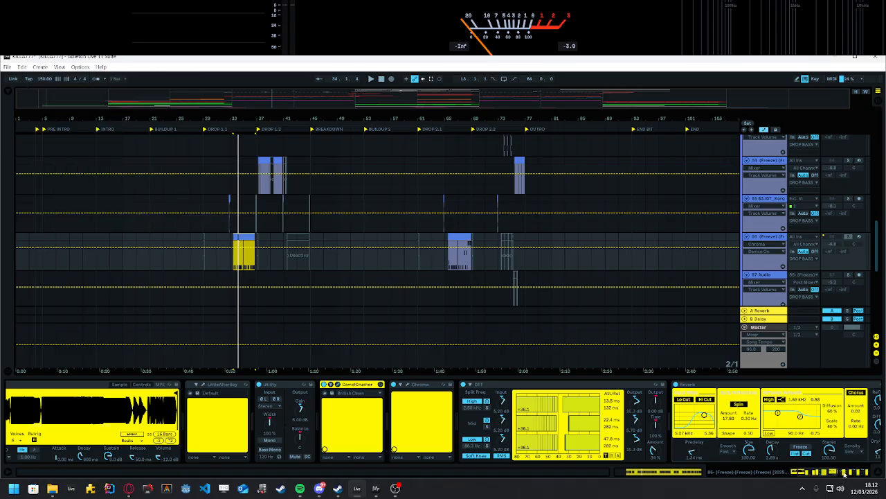
{"action": "left_click_drag", "start_coordinate": [828, 471], "coordinate": [810, 473]}
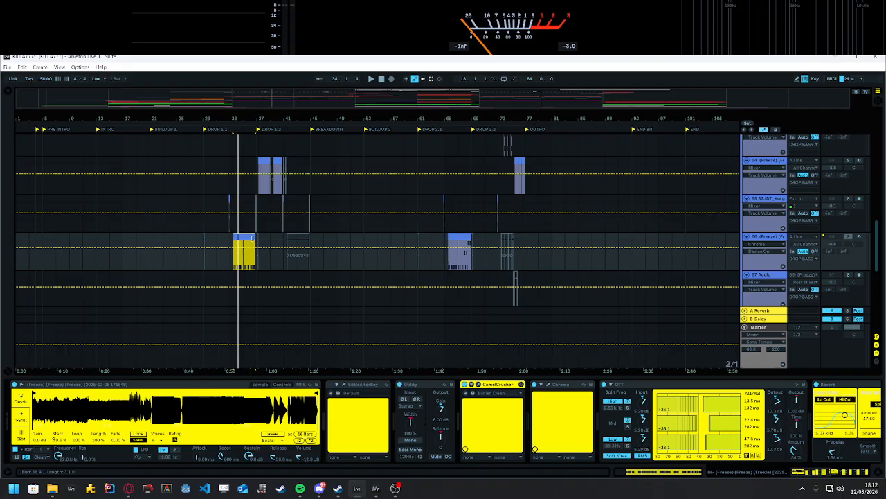
Step: Inspect the Auto Filter on the DROP BASS group track and hide the device view
{"action": "scroll", "coordinate": [297, 251], "scroll_direction": "up", "scroll_amount": 1}
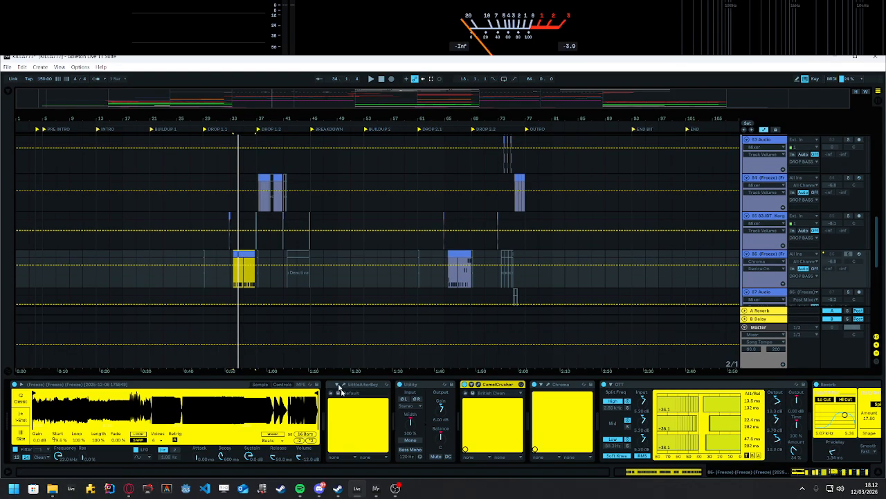
{"action": "left_click_drag", "start_coordinate": [330, 376], "coordinate": [329, 443]}
{"action": "scroll", "coordinate": [286, 311], "scroll_direction": "up", "scroll_amount": 8}
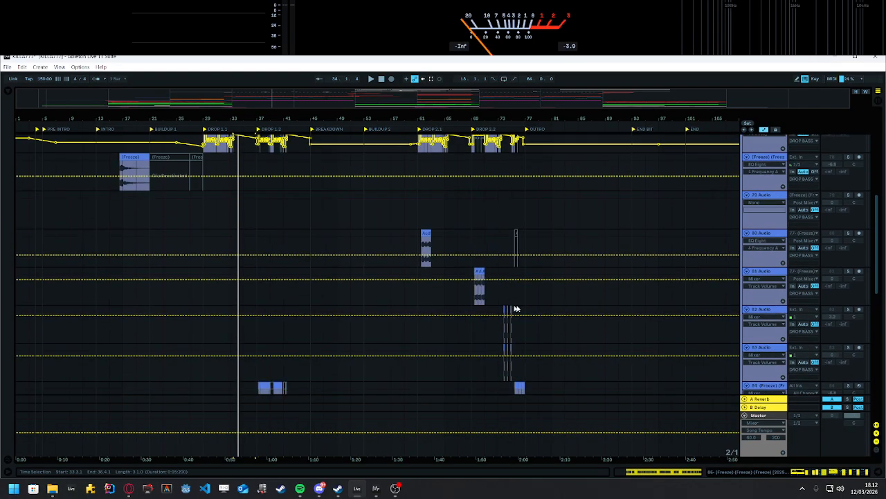
{"action": "scroll", "coordinate": [506, 328], "scroll_direction": "up", "scroll_amount": 10}
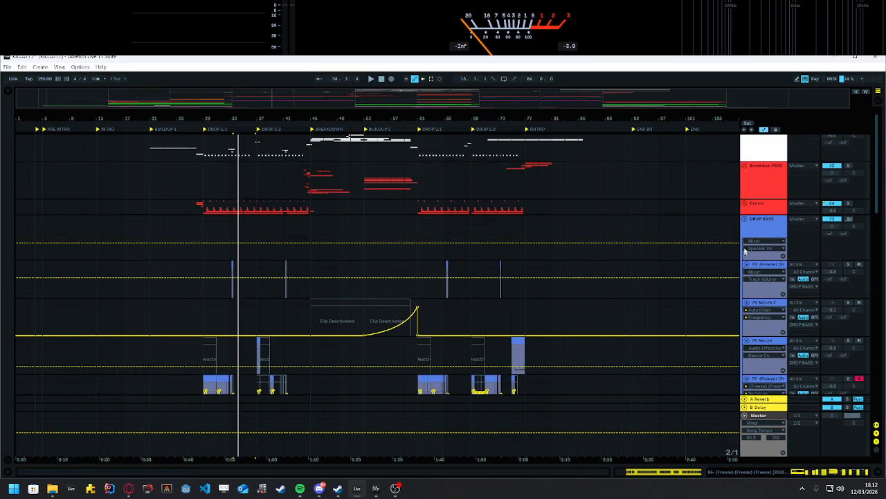
{"action": "double_click", "coordinate": [764, 226]}
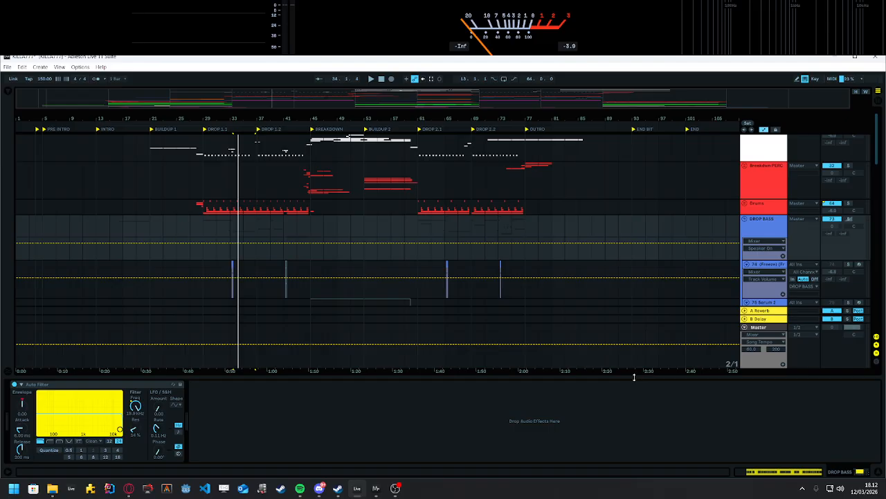
{"action": "left_click_drag", "start_coordinate": [634, 377], "coordinate": [635, 457]}
Step: Examine the two sidechain compressors at the end of track 86's device chain while playing the bar 33 clip
{"action": "left_click_drag", "start_coordinate": [878, 127], "coordinate": [881, 288]}
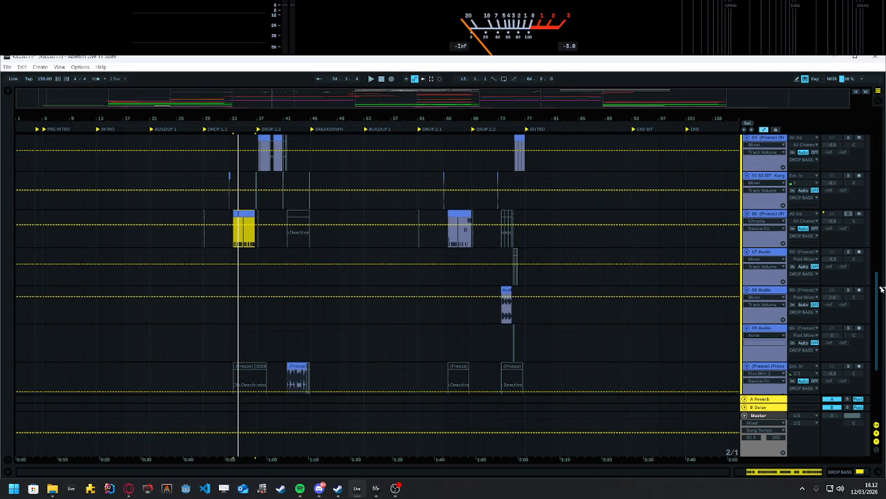
{"action": "double_click", "coordinate": [771, 219]}
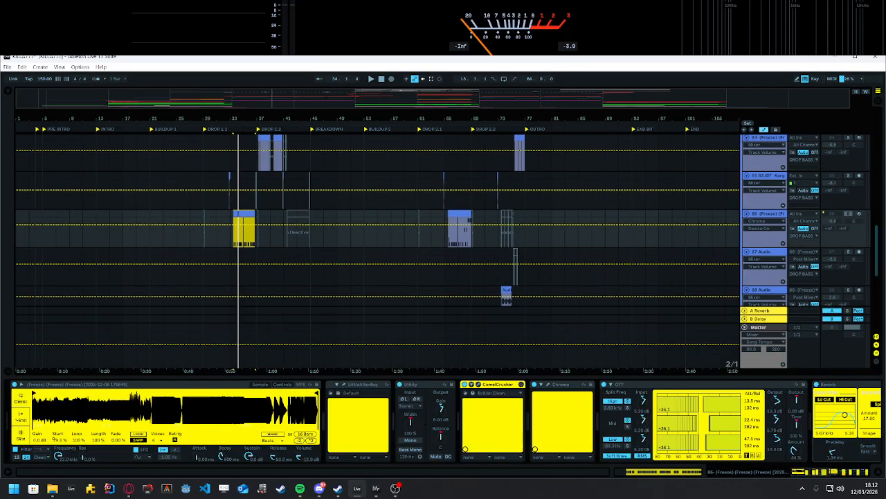
{"action": "left_click_drag", "start_coordinate": [809, 476], "coordinate": [851, 475]}
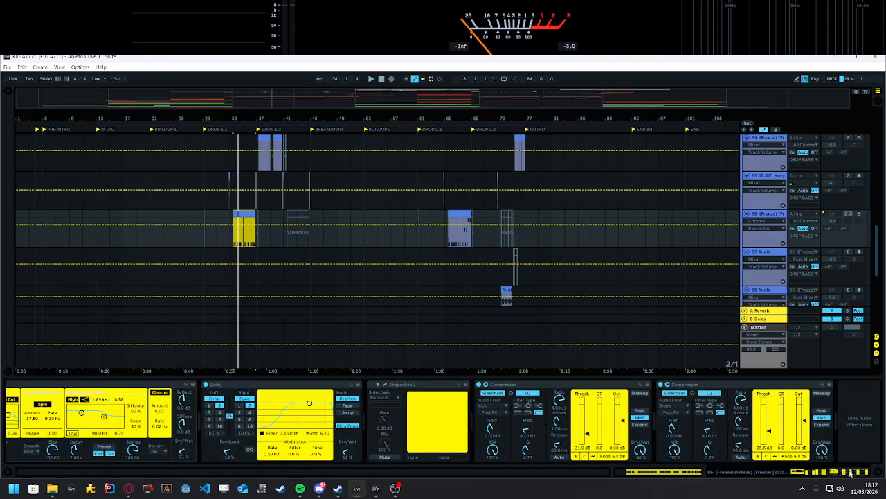
{"action": "left_click", "coordinate": [631, 394]}
{"action": "key", "text": "space"}
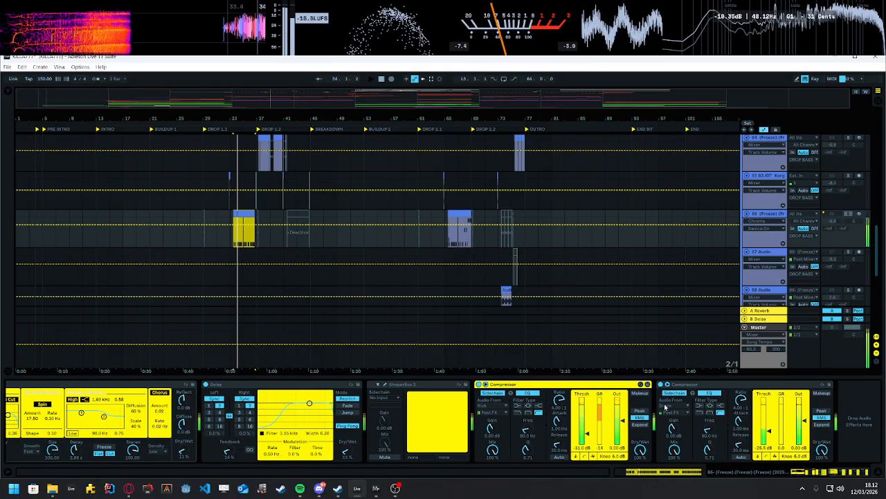
{"action": "key", "text": "space"}
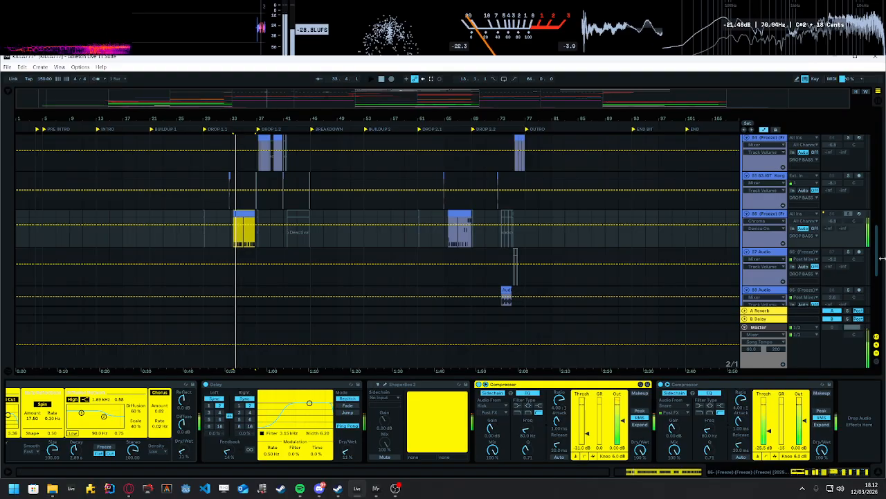
{"action": "scroll", "coordinate": [876, 239], "scroll_direction": "up", "scroll_amount": 3}
{"action": "scroll", "coordinate": [876, 239], "scroll_direction": "down", "scroll_amount": 3}
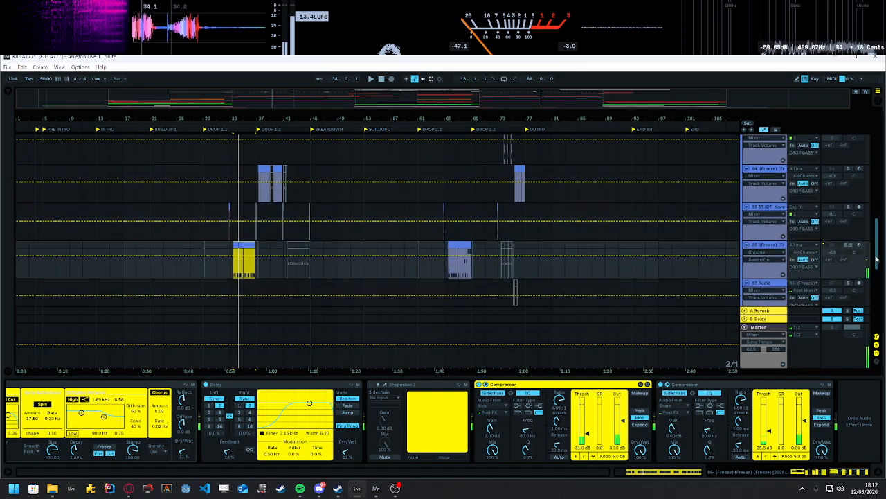
Step: Hide the device view and collapse the DROP BASS group track
{"action": "left_click_drag", "start_coordinate": [713, 378], "coordinate": [713, 461]}
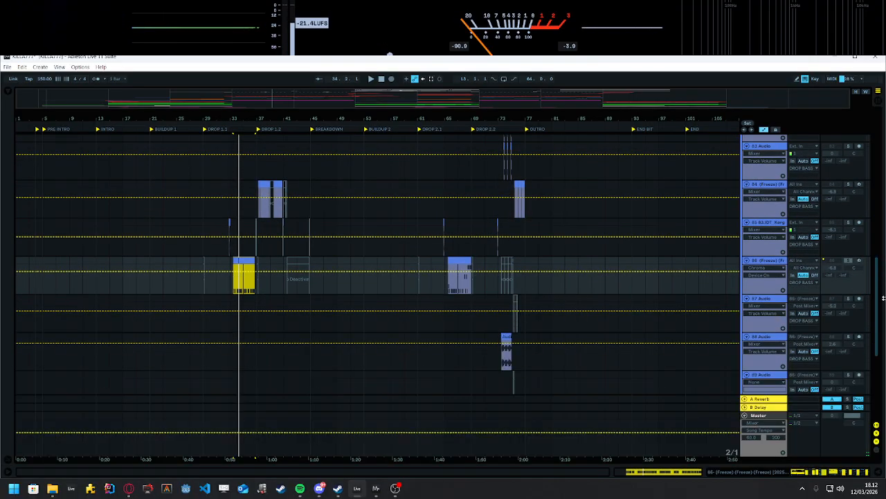
{"action": "scroll", "coordinate": [883, 168], "scroll_direction": "up", "scroll_amount": 5}
{"action": "scroll", "coordinate": [884, 169], "scroll_direction": "down", "scroll_amount": 2}
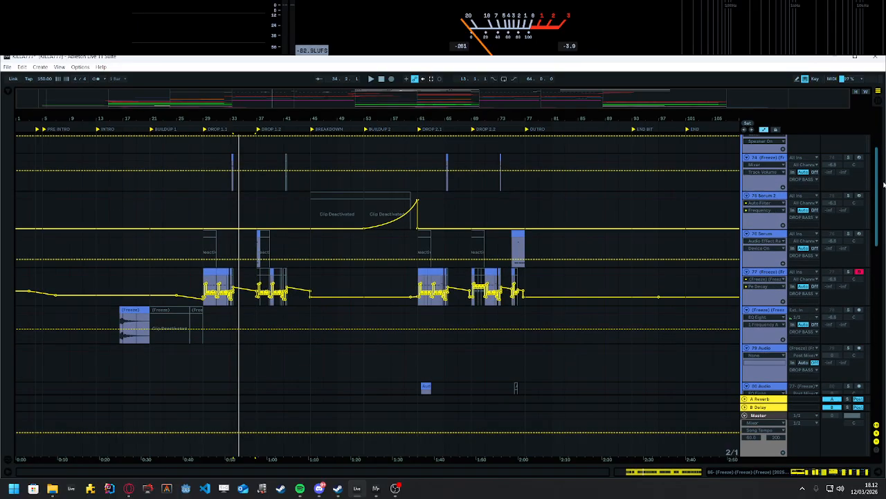
{"action": "scroll", "coordinate": [884, 168], "scroll_direction": "up", "scroll_amount": 3}
{"action": "left_click", "coordinate": [745, 230]}
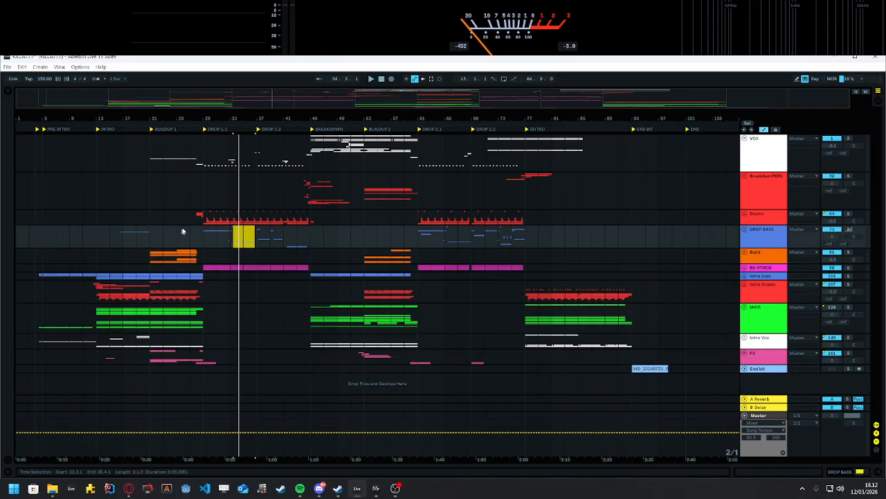
Step: Solo the Intro Bass group and play it from the breakdown at bar 45
{"action": "left_click", "coordinate": [203, 219]}
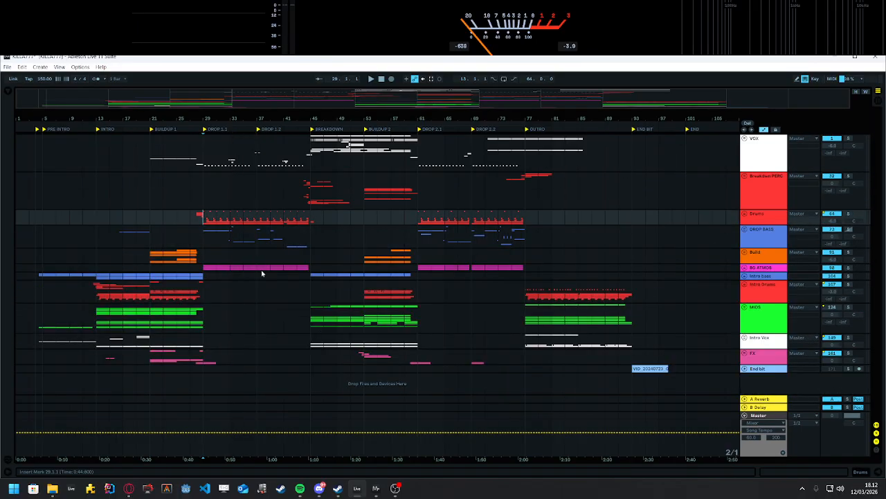
{"action": "left_click", "coordinate": [309, 275]}
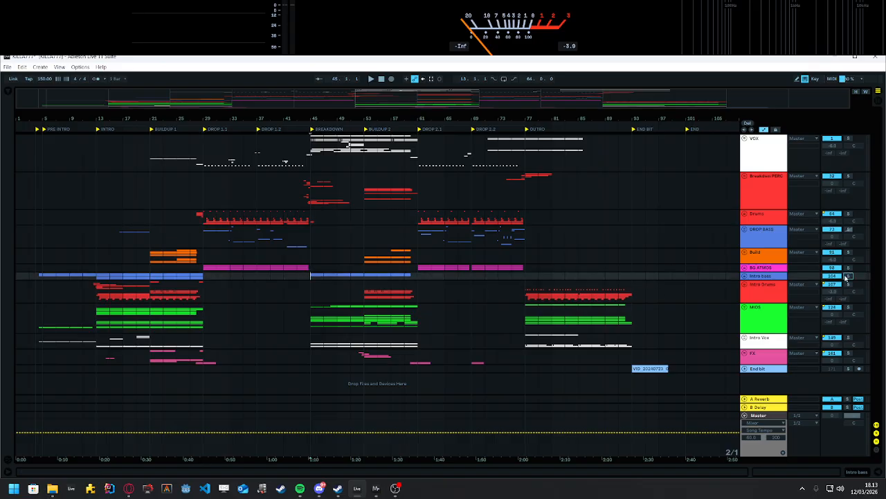
{"action": "key", "text": "space"}
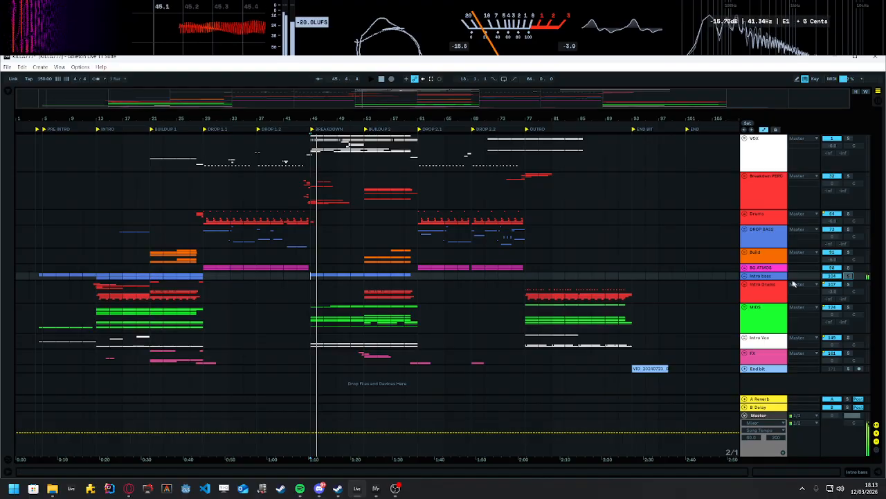
Step: Expand the Intro Bass group, examine the Serum 2 patch on track 105 and close the plugin window
{"action": "left_click", "coordinate": [745, 276]}
{"action": "scroll", "coordinate": [653, 283], "scroll_direction": "down", "scroll_amount": 1}
{"action": "double_click", "coordinate": [766, 272]}
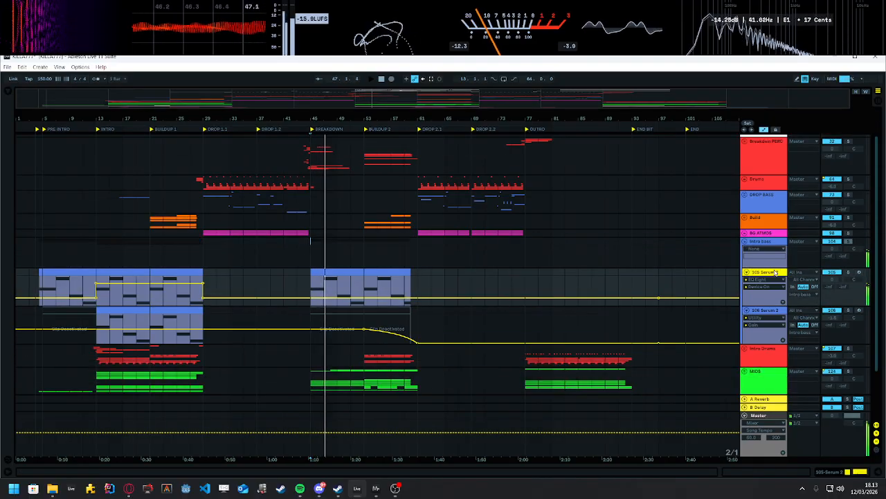
{"action": "left_click", "coordinate": [29, 384]}
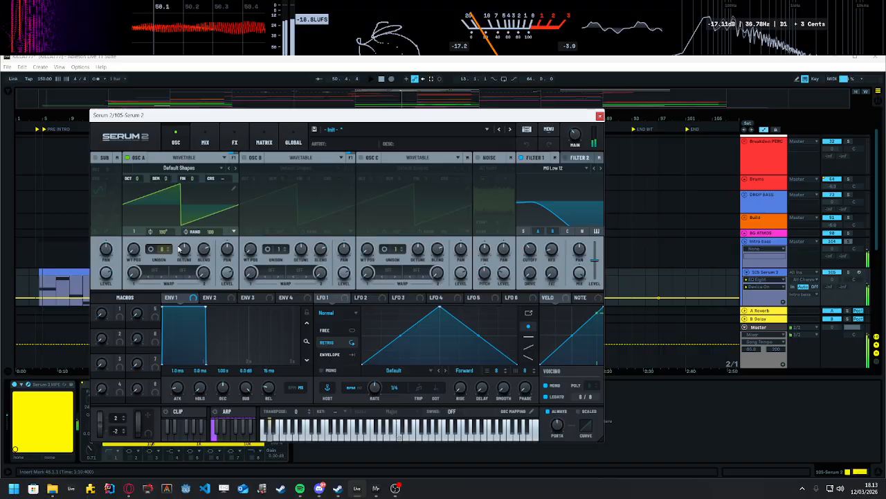
{"action": "left_click", "coordinate": [599, 114]}
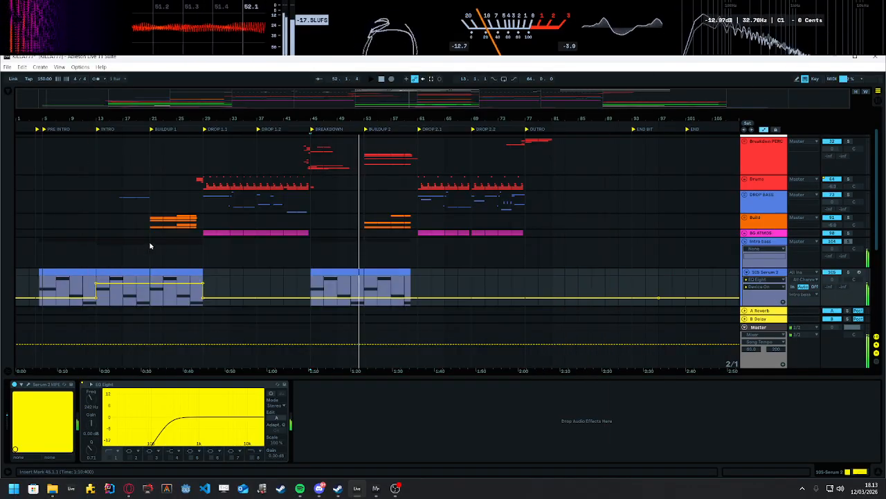
Step: Solo the MIDS group and play it from the breakdown at bar 45
{"action": "scroll", "coordinate": [365, 268], "scroll_direction": "up", "scroll_amount": 1}
{"action": "left_click", "coordinate": [372, 250]}
{"action": "scroll", "coordinate": [542, 277], "scroll_direction": "down", "scroll_amount": 5}
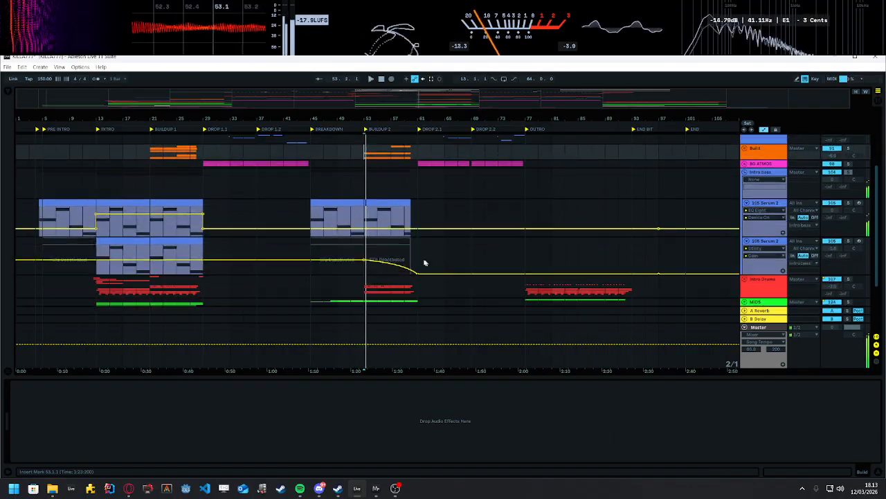
{"action": "left_click", "coordinate": [306, 256]}
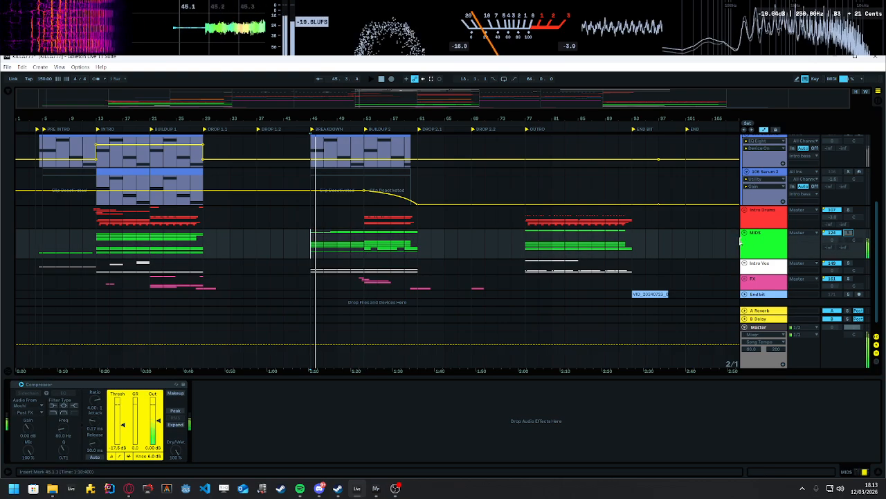
Step: Expand the MIDS group track and hide the device view
{"action": "left_click", "coordinate": [744, 234]}
{"action": "scroll", "coordinate": [423, 245], "scroll_direction": "down", "scroll_amount": 7}
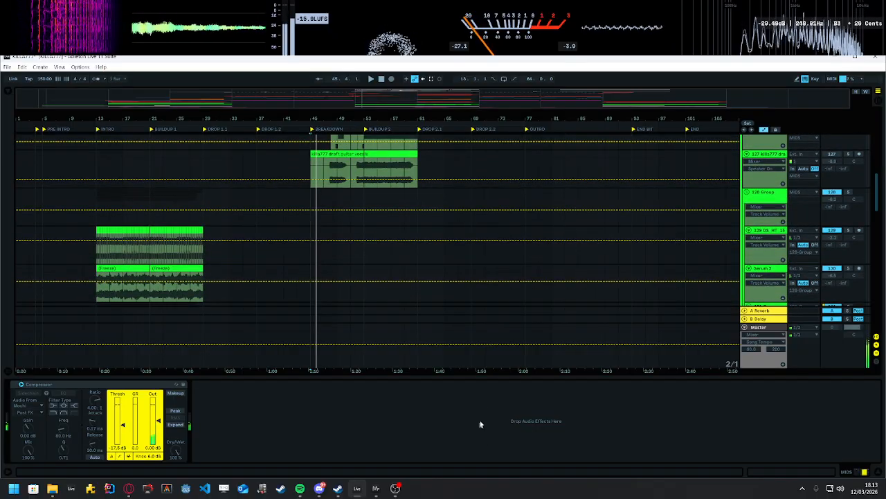
{"action": "left_click_drag", "start_coordinate": [472, 378], "coordinate": [472, 468]}
Step: Examine the MIDI notes of the bar 45 clip on track 147 during playback and close the clip view
{"action": "scroll", "coordinate": [330, 295], "scroll_direction": "down", "scroll_amount": 15}
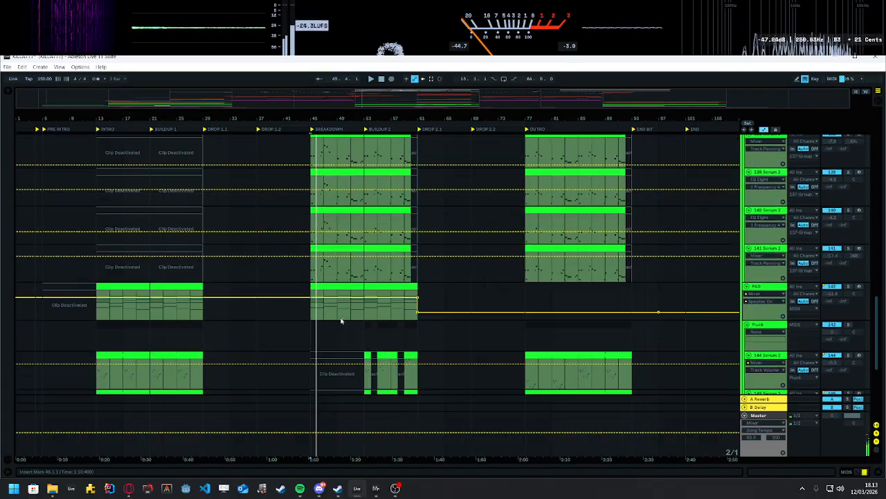
{"action": "double_click", "coordinate": [343, 322]}
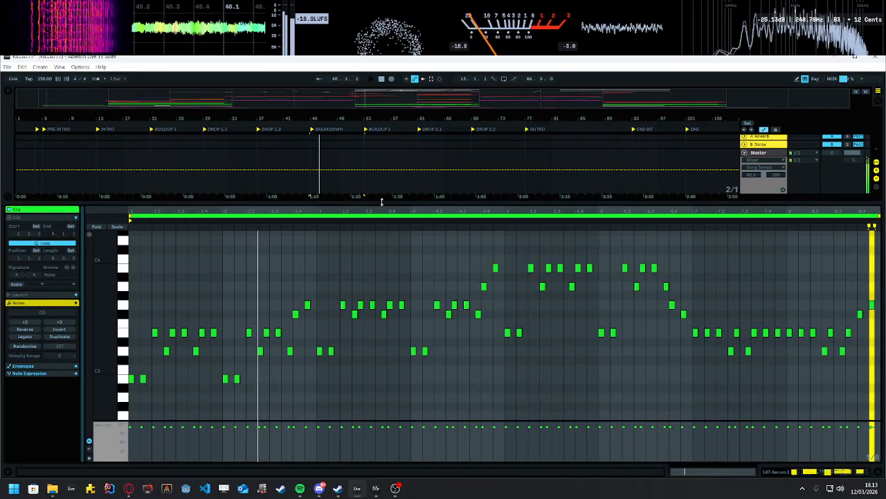
{"action": "key", "text": "ctrl+alt+l"}
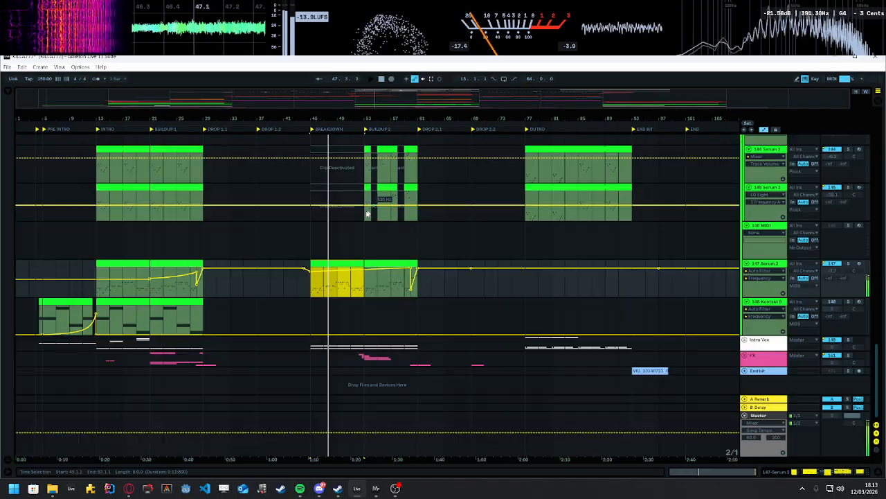
Step: Solo the 137 Group and play its layered Serum 2 tracks from bar 45
{"action": "scroll", "coordinate": [339, 256], "scroll_direction": "up", "scroll_amount": 6}
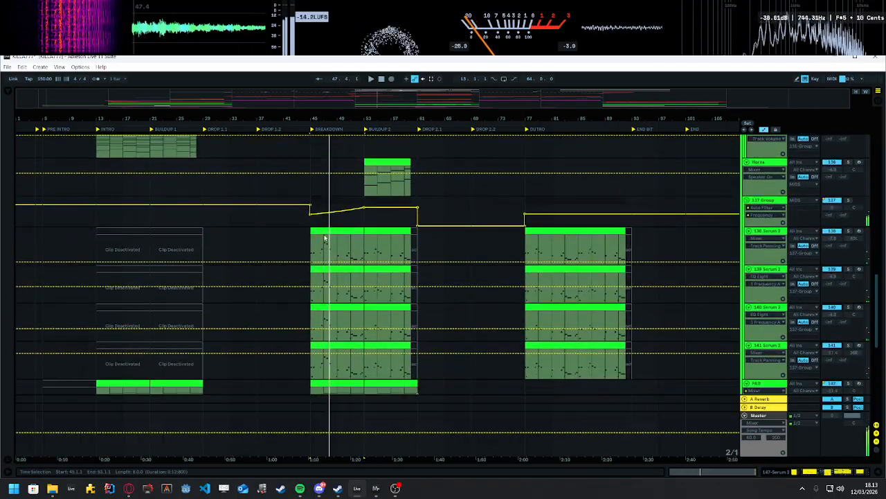
{"action": "left_click_drag", "start_coordinate": [324, 237], "coordinate": [359, 237]}
{"action": "left_click", "coordinate": [848, 200]}
{"action": "key", "text": "space"}
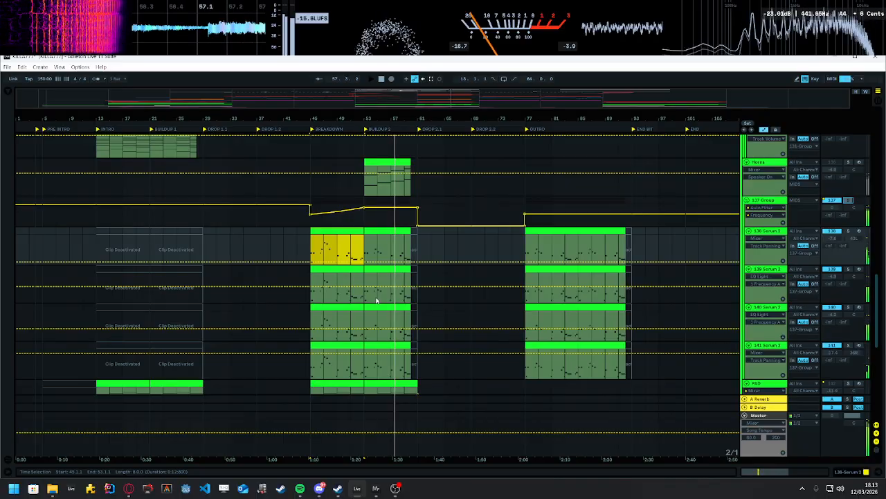
Step: Play the PAD track in solo from bar 45 and inspect its device chain, including the Flux Mini 2 settings
{"action": "scroll", "coordinate": [417, 291], "scroll_direction": "down", "scroll_amount": 4}
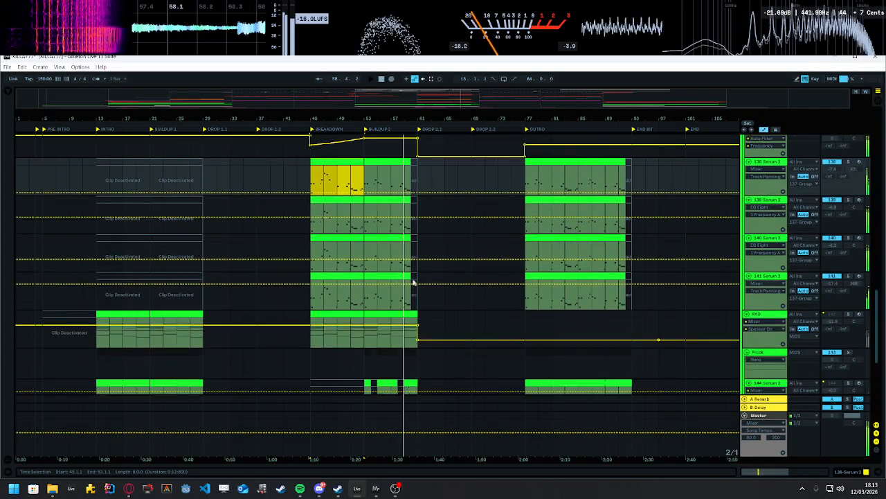
{"action": "scroll", "coordinate": [413, 280], "scroll_direction": "down", "scroll_amount": 2}
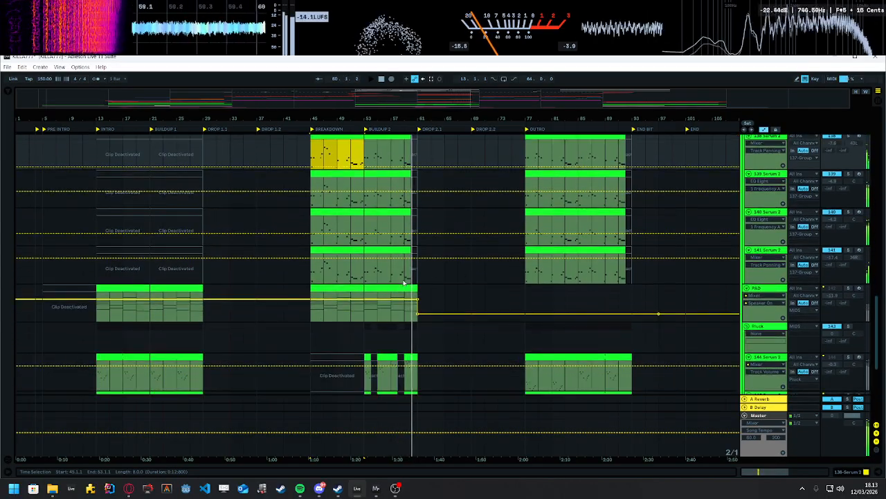
{"action": "left_click", "coordinate": [342, 289]}
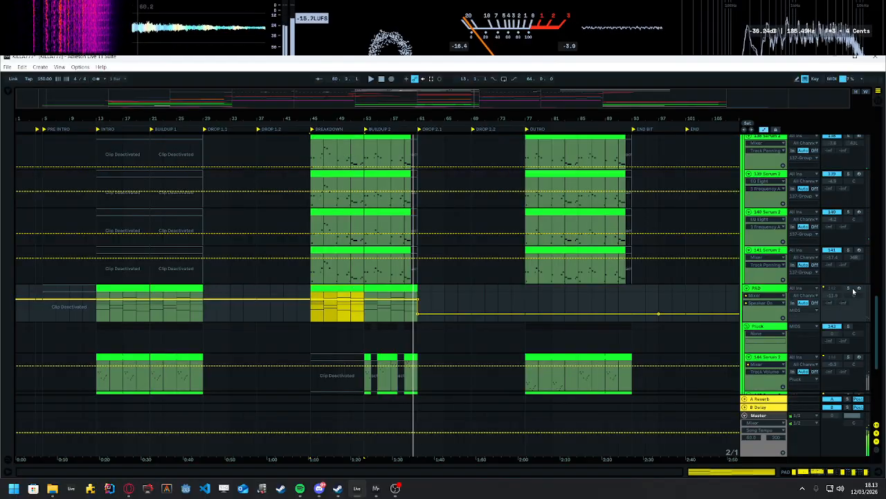
{"action": "double_click", "coordinate": [760, 293]}
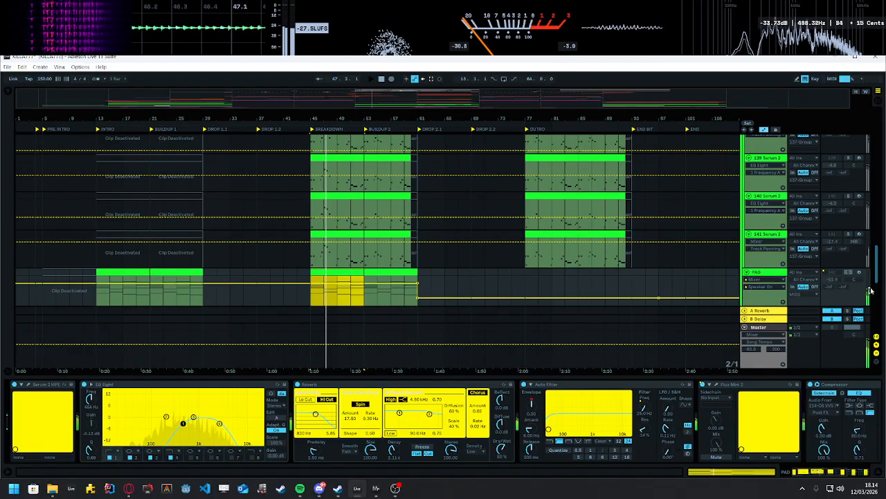
{"action": "left_click", "coordinate": [716, 385]}
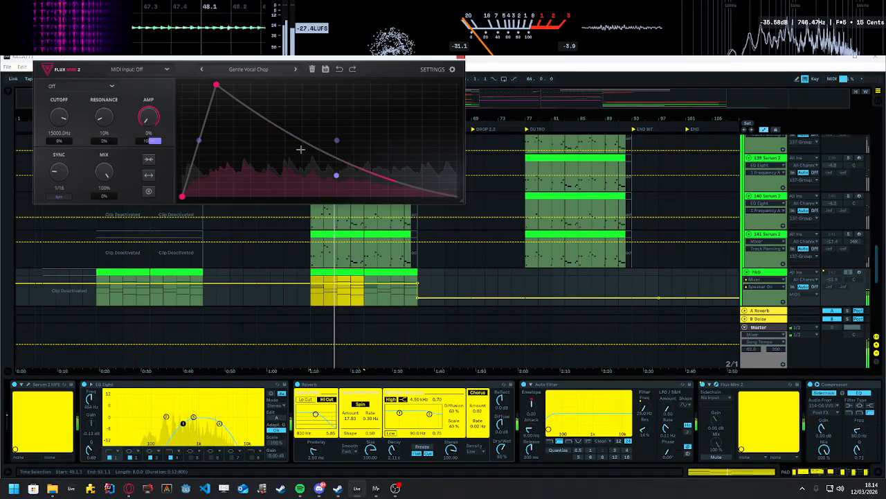
{"action": "left_click", "coordinate": [458, 62]}
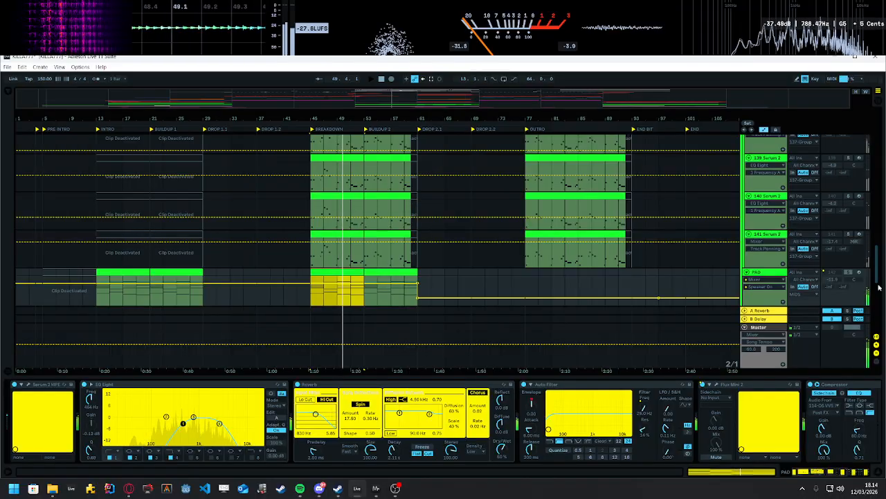
Step: Solo the Horns track and play its clip from bar 53
{"action": "scroll", "coordinate": [878, 286], "scroll_direction": "up", "scroll_amount": 1}
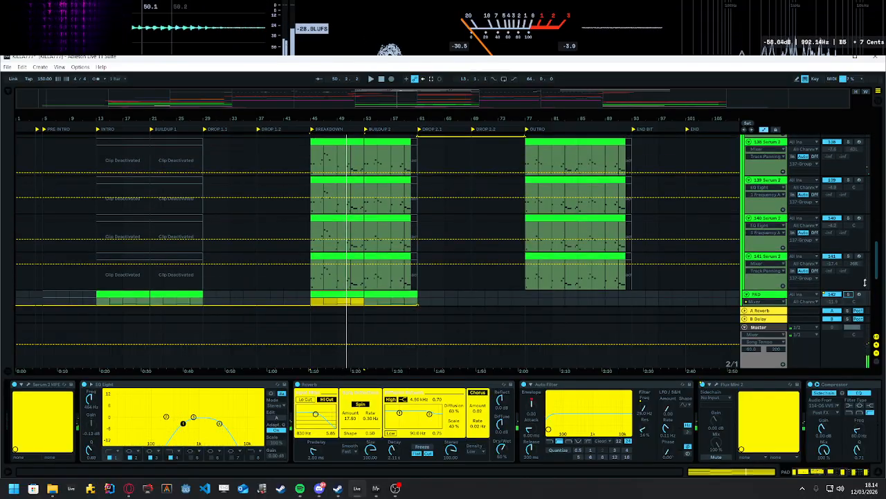
{"action": "scroll", "coordinate": [876, 272], "scroll_direction": "up", "scroll_amount": 3}
{"action": "left_click", "coordinate": [392, 232]}
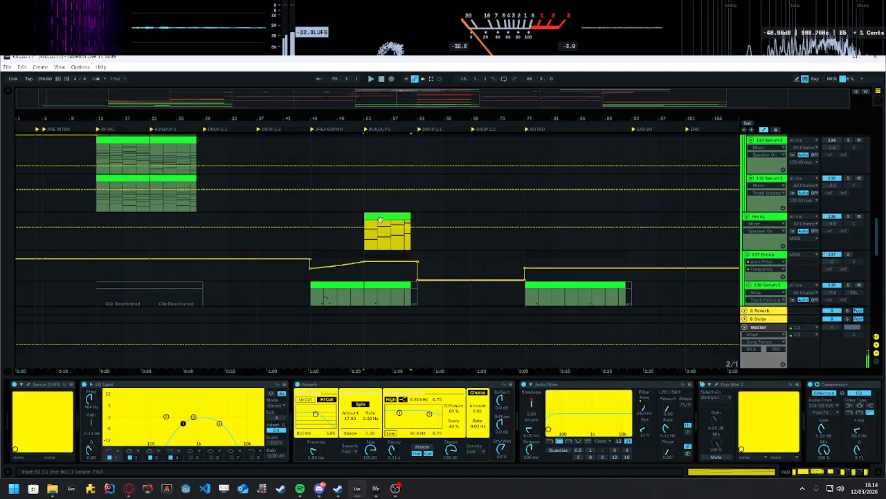
{"action": "left_click", "coordinate": [849, 217]}
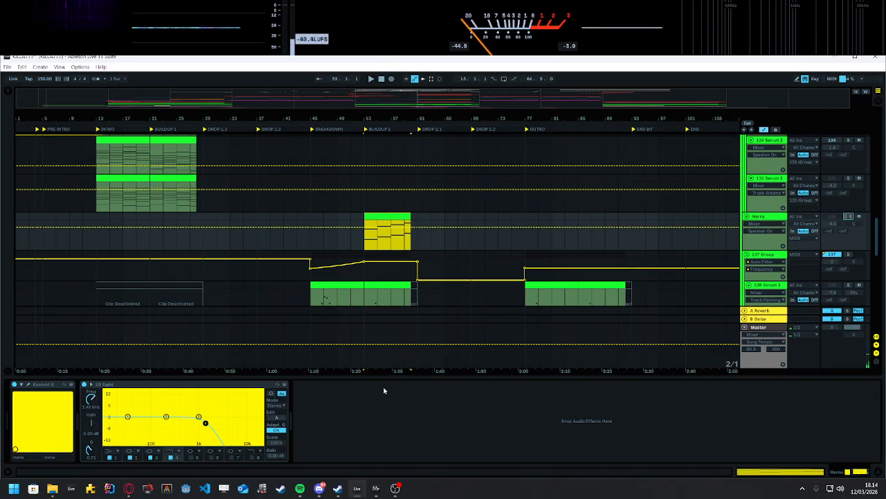
{"action": "key", "text": "space"}
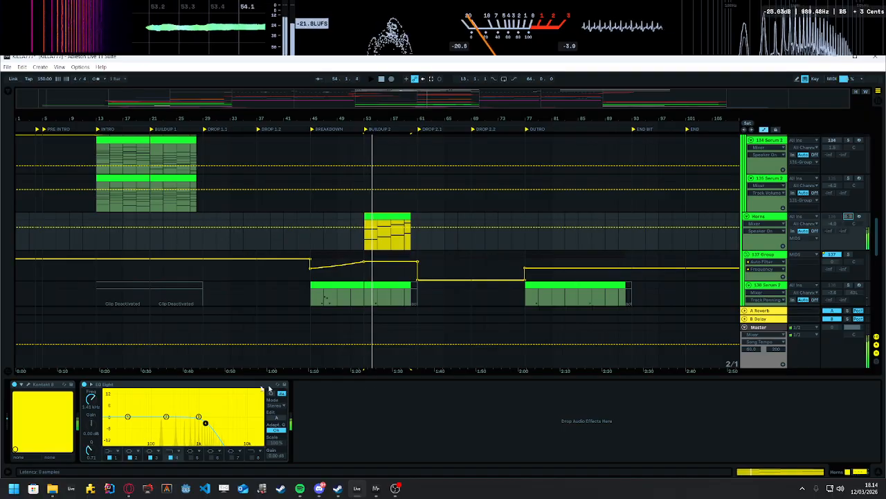
Step: Examine the Trumpet instrument in the Horns track's Kontakt 8 and close the plugin window
{"action": "left_click", "coordinate": [29, 384]}
{"action": "left_click", "coordinate": [28, 384]}
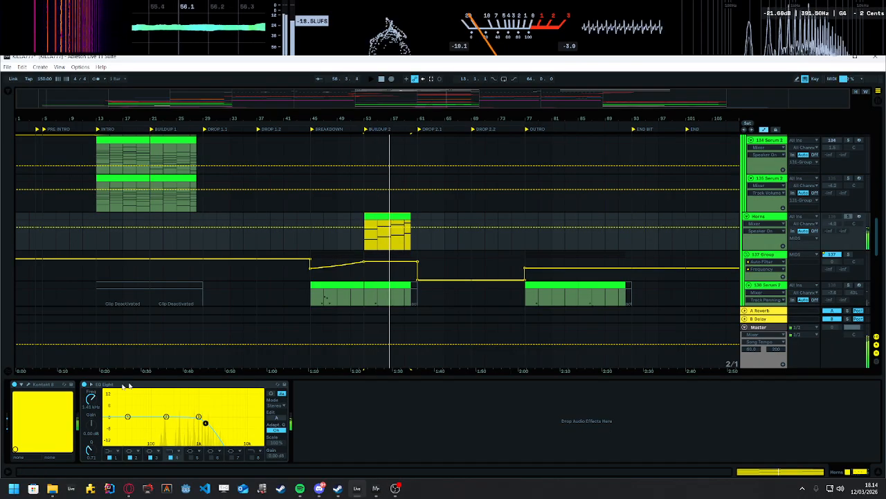
{"action": "left_click", "coordinate": [28, 385]}
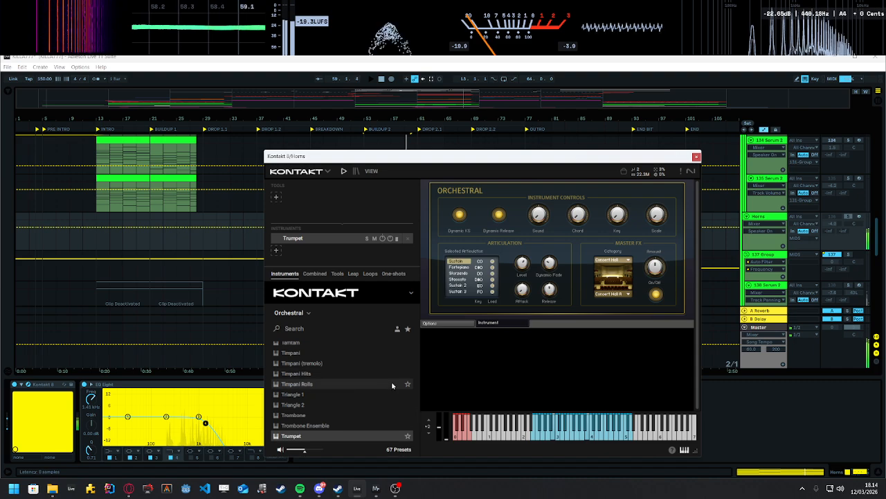
{"action": "scroll", "coordinate": [370, 412], "scroll_direction": "down", "scroll_amount": 1}
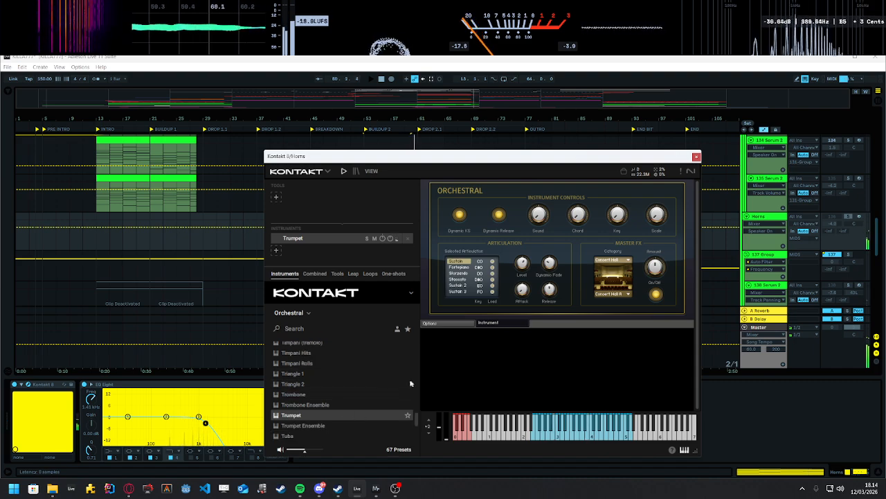
{"action": "left_click", "coordinate": [696, 157]}
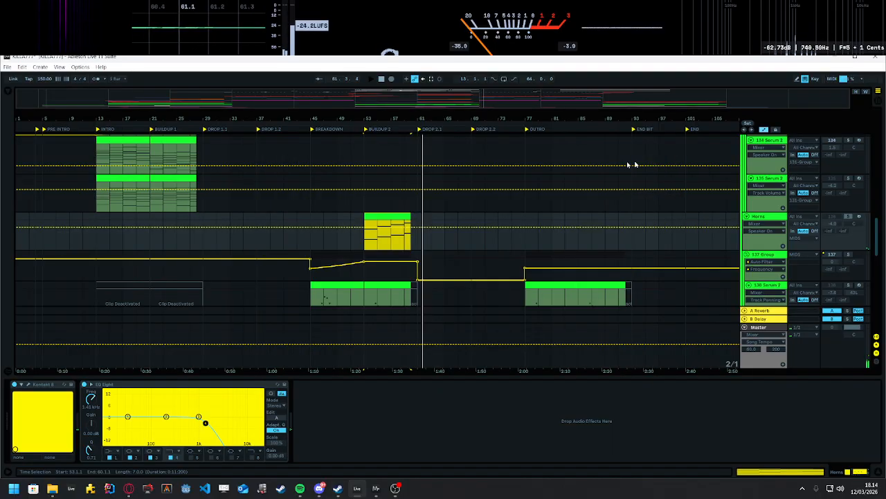
Step: Hide the device view and bring the Serum 2 tracks of the 131 Group into view
{"action": "left_click_drag", "start_coordinate": [874, 228], "coordinate": [872, 209]}
{"action": "scroll", "coordinate": [854, 226], "scroll_direction": "down", "scroll_amount": 4}
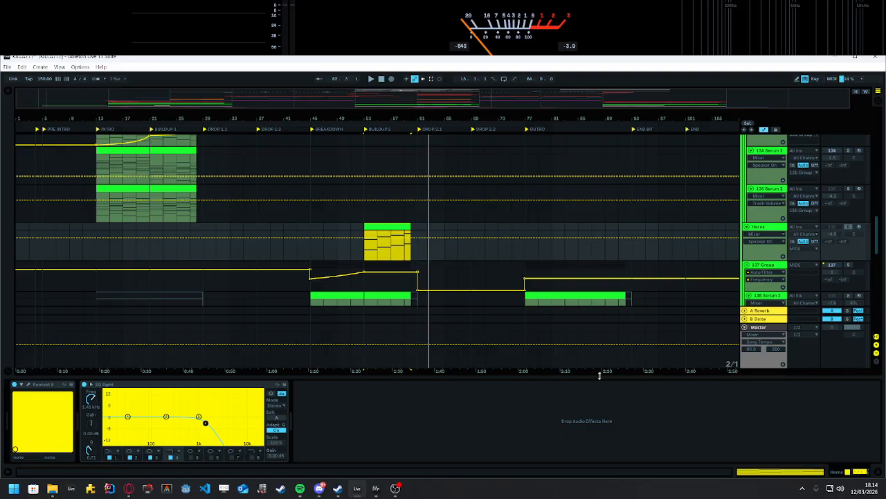
{"action": "left_click_drag", "start_coordinate": [582, 376], "coordinate": [583, 464]}
{"action": "left_click_drag", "start_coordinate": [880, 297], "coordinate": [880, 272]}
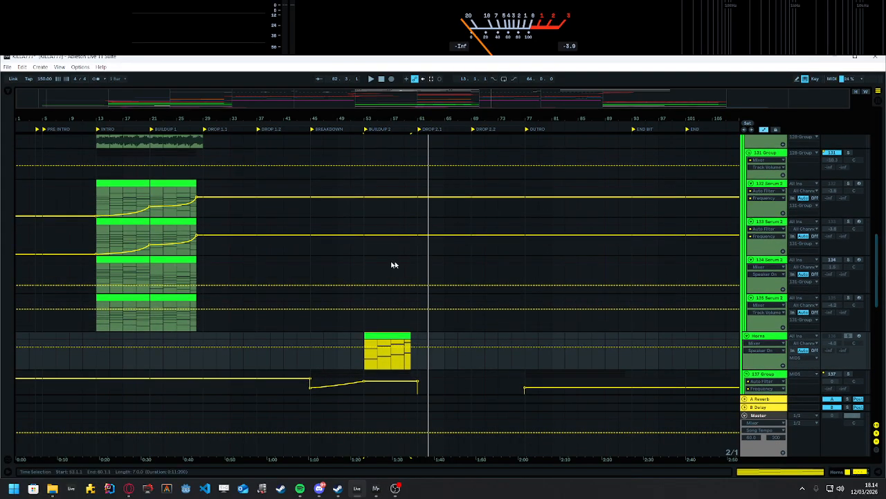
Step: Show the browser and search the plug-ins for "sine"
{"action": "left_click", "coordinate": [6, 94]}
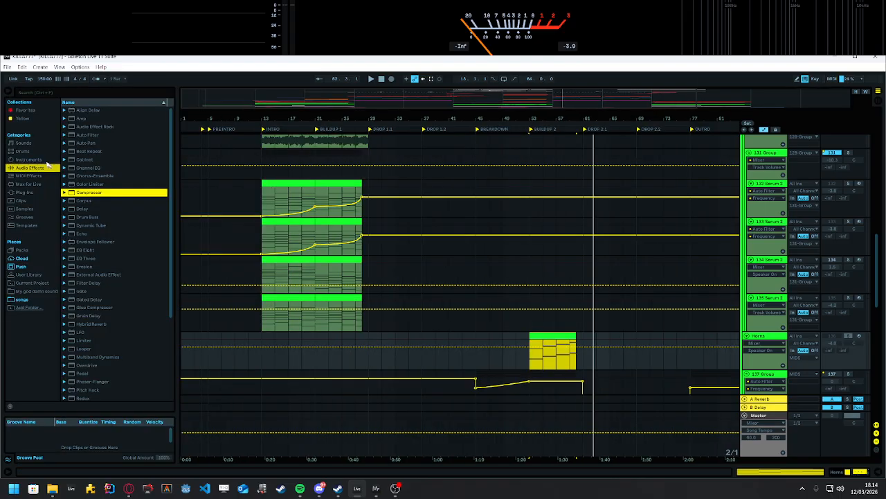
{"action": "left_click", "coordinate": [39, 193]}
{"action": "left_click", "coordinate": [60, 92]}
{"action": "type", "text": "sine"}
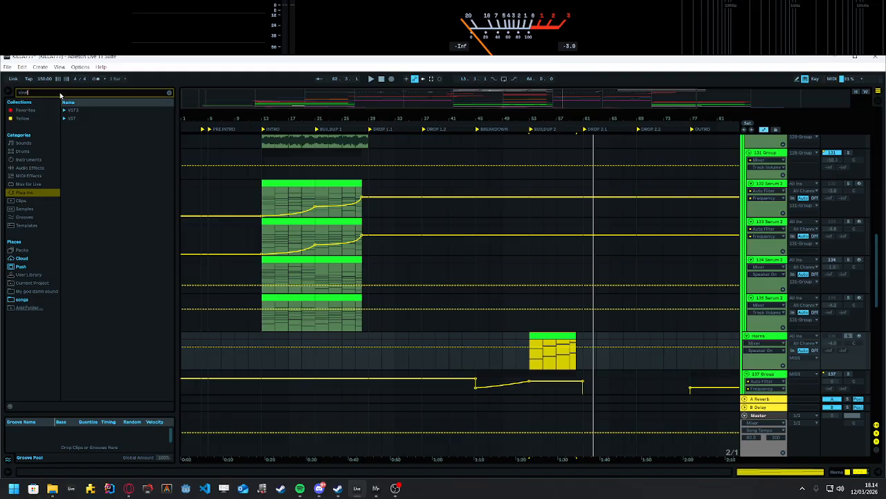
Step: Locate SINE Player in the VST Kilohearts folder of the plug-in results and clear the search
{"action": "left_click", "coordinate": [65, 111]}
{"action": "left_click", "coordinate": [70, 119]}
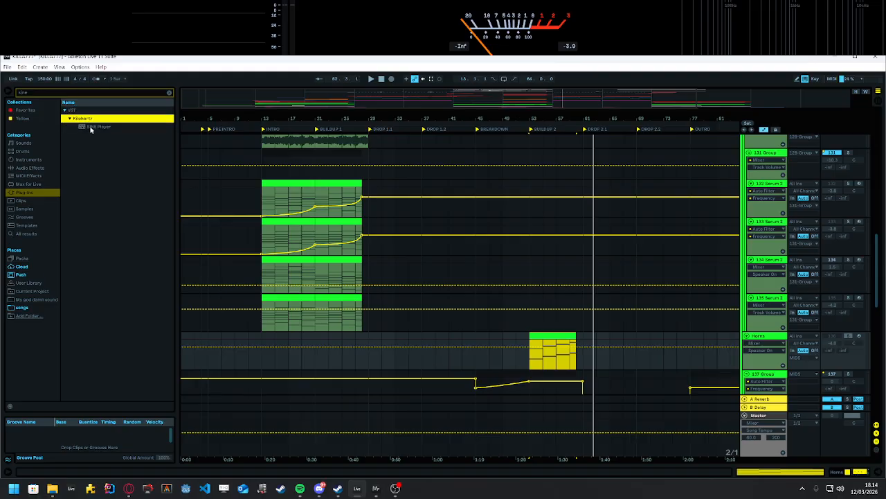
{"action": "left_click", "coordinate": [96, 128]}
{"action": "left_click", "coordinate": [170, 93]}
Step: Examine the notes of the Horns clip at bar 53, hide the clip view and play the clip in solo
{"action": "scroll", "coordinate": [879, 297], "scroll_direction": "up", "scroll_amount": 2}
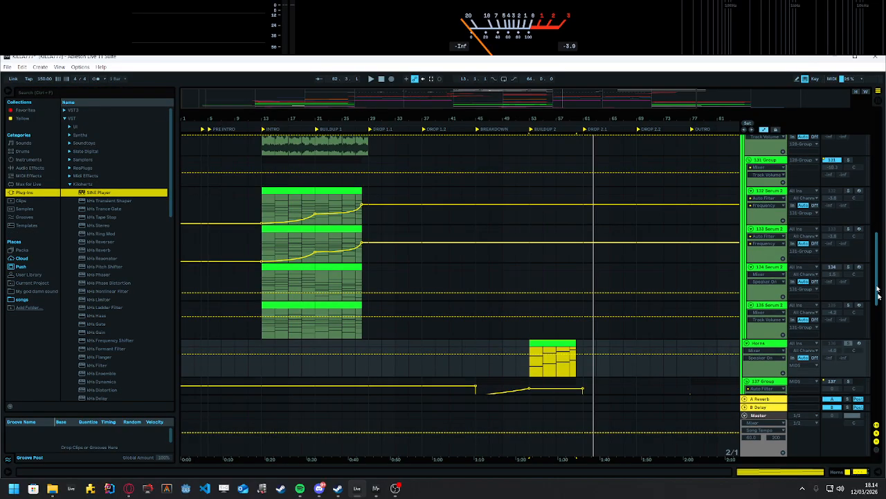
{"action": "scroll", "coordinate": [874, 296], "scroll_direction": "down", "scroll_amount": 3}
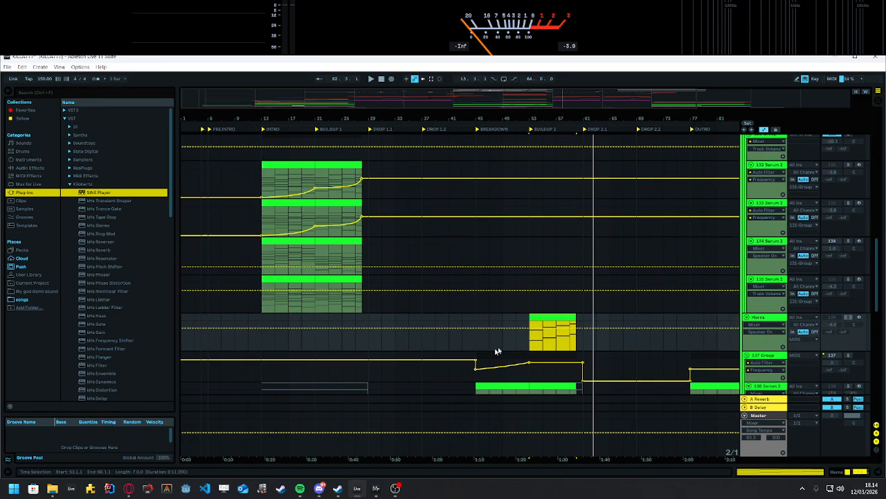
{"action": "double_click", "coordinate": [542, 324]}
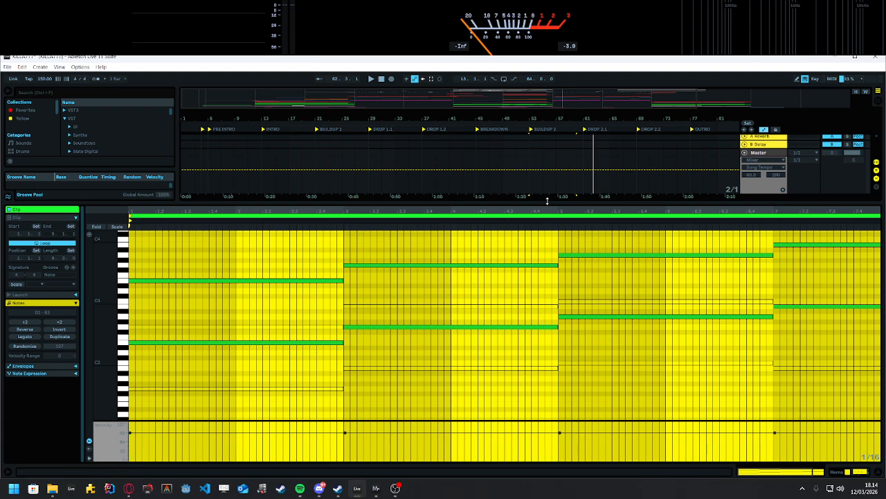
{"action": "key", "text": "ctrl+alt+l"}
{"action": "scroll", "coordinate": [863, 302], "scroll_direction": "up", "scroll_amount": 4}
{"action": "key", "text": "space"}
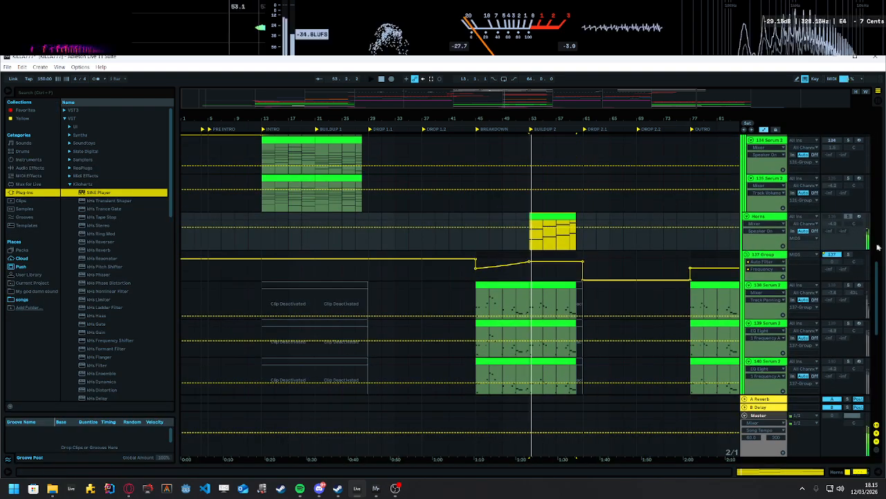
{"action": "left_click", "coordinate": [517, 239]}
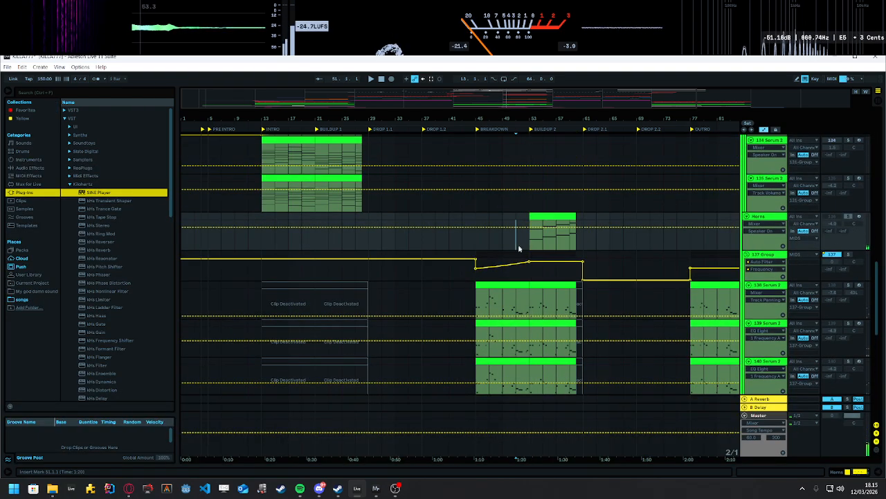
{"action": "key", "text": "space"}
Step: Select the killa777 draft guitar vocals clip in the Breakdown section and solo its track
{"action": "left_click_drag", "start_coordinate": [875, 291], "coordinate": [876, 210]}
{"action": "scroll", "coordinate": [523, 265], "scroll_direction": "up", "scroll_amount": 1}
{"action": "left_click", "coordinate": [523, 249]}
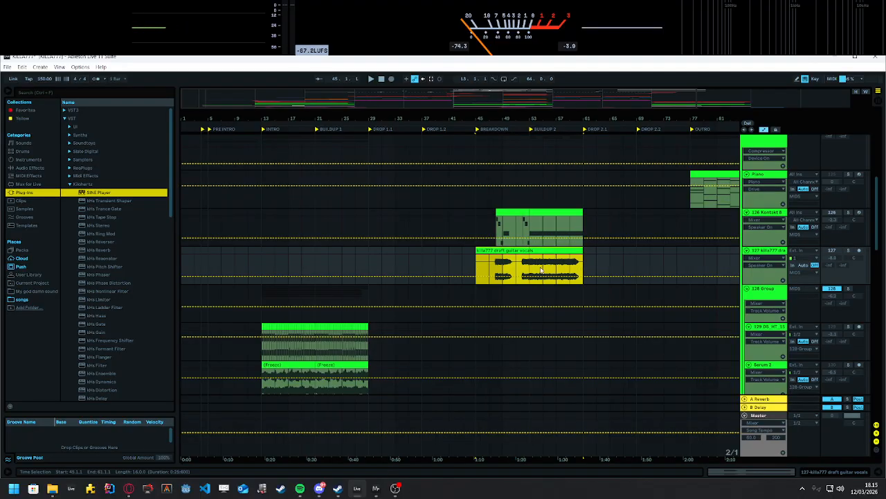
{"action": "scroll", "coordinate": [858, 312], "scroll_direction": "up", "scroll_amount": 4}
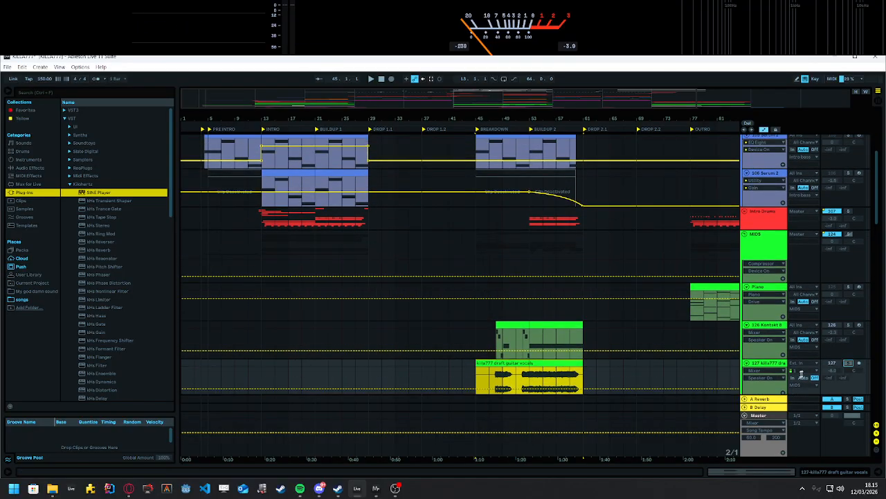
{"action": "left_click", "coordinate": [846, 363]}
{"action": "scroll", "coordinate": [696, 368], "scroll_direction": "up", "scroll_amount": 1}
{"action": "scroll", "coordinate": [553, 358], "scroll_direction": "down", "scroll_amount": 1}
Step: Solo the 126 Kontakt 8 track and play its clip from bar 48
{"action": "left_click", "coordinate": [516, 332]}
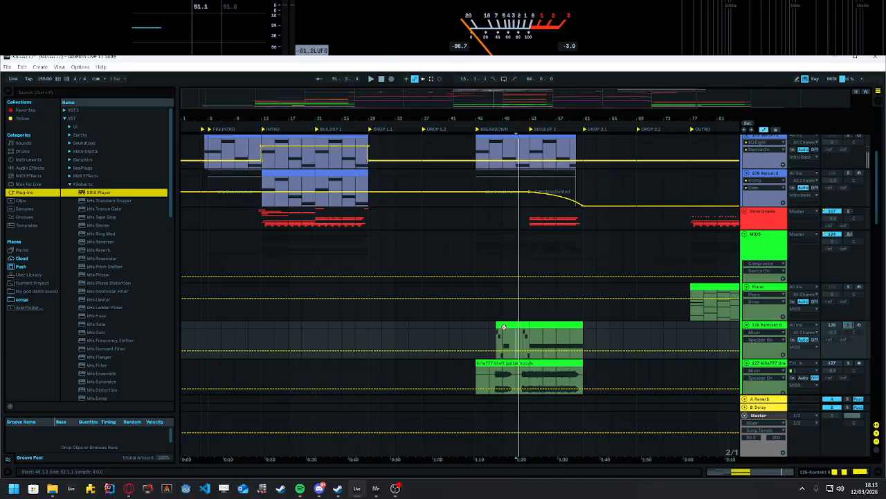
{"action": "left_click", "coordinate": [504, 327]}
{"action": "key", "text": "space"}
{"action": "left_click", "coordinate": [849, 326]}
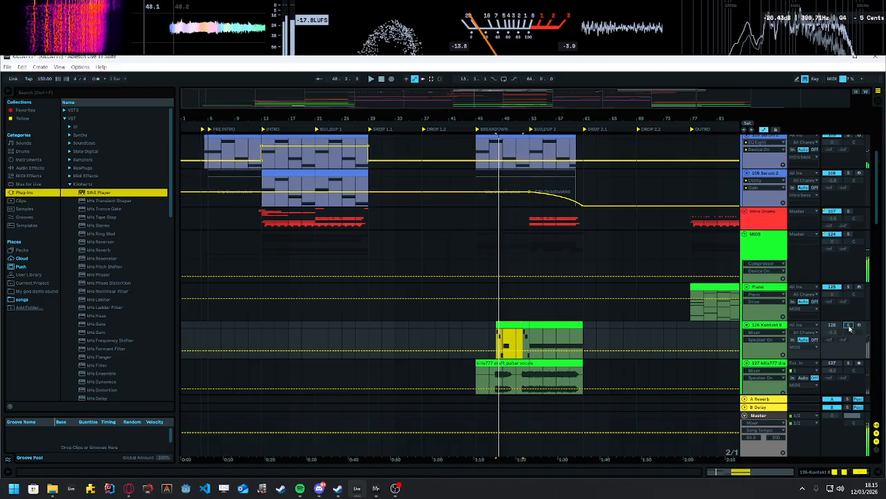
Step: Solo the killa777 draft guitar vocals track and play it from bar 52 into Buildup 2
{"action": "scroll", "coordinate": [564, 341], "scroll_direction": "down", "scroll_amount": 1}
{"action": "left_click", "coordinate": [496, 338]}
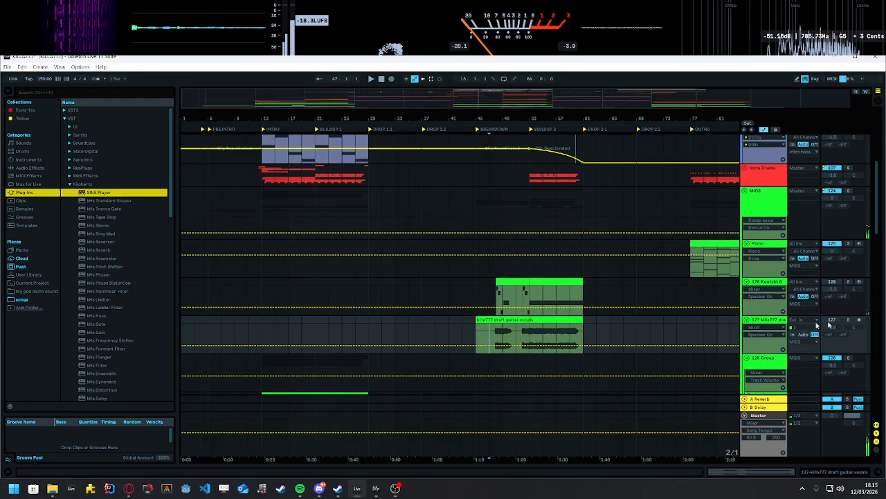
{"action": "left_click_drag", "start_coordinate": [566, 101], "coordinate": [547, 105]}
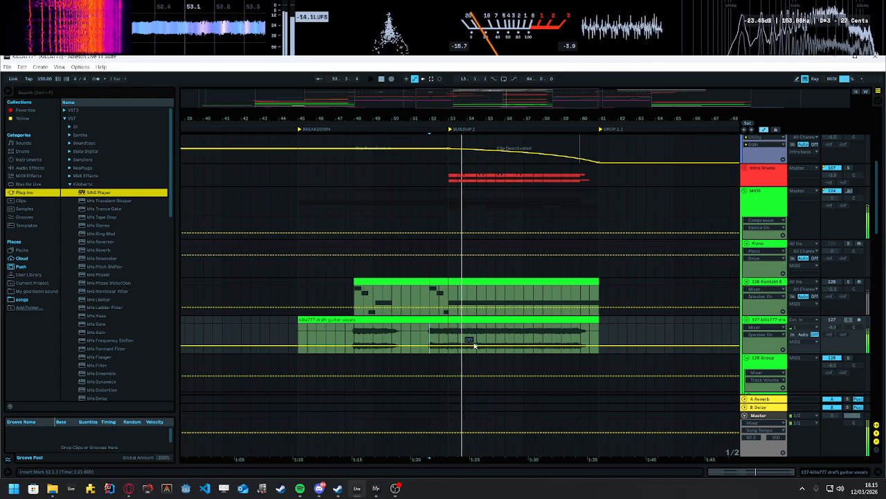
{"action": "scroll", "coordinate": [475, 344], "scroll_direction": "up", "scroll_amount": 5}
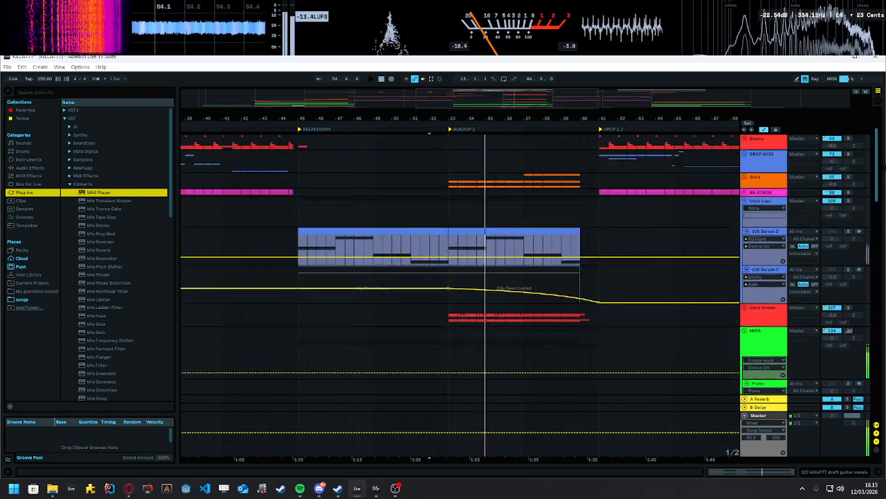
{"action": "scroll", "coordinate": [718, 354], "scroll_direction": "down", "scroll_amount": 3}
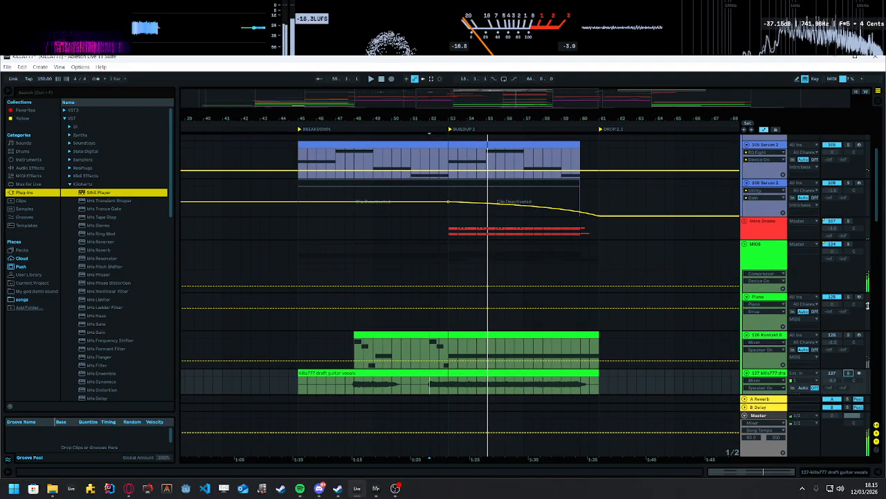
{"action": "scroll", "coordinate": [878, 215], "scroll_direction": "up", "scroll_amount": 3}
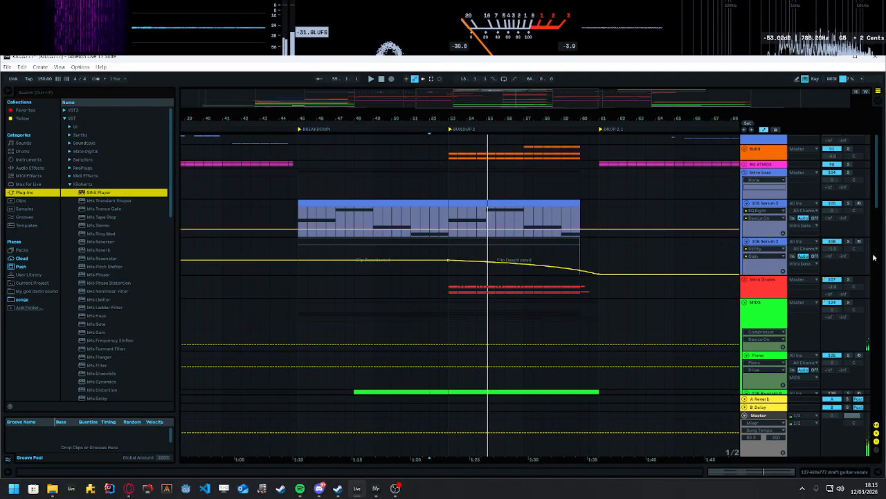
Step: Play the Intro Drums group from bar 53, both in solo and with the full mix
{"action": "left_click", "coordinate": [448, 291]}
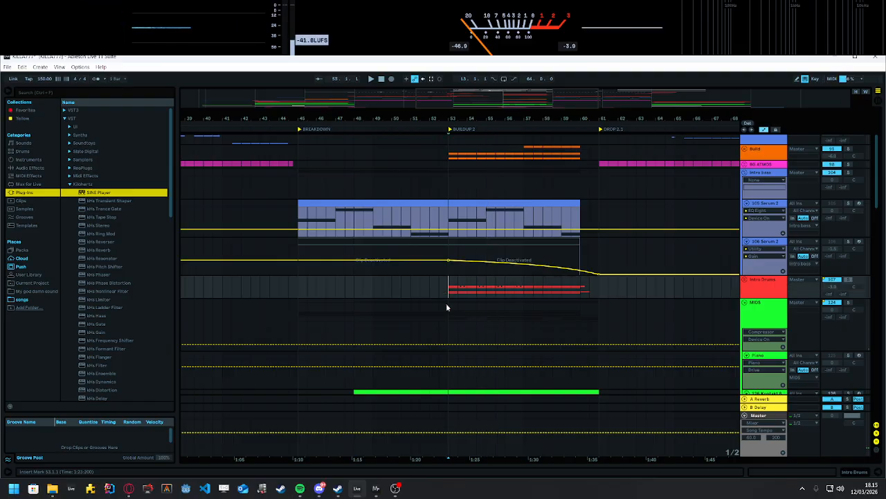
{"action": "key", "text": "space"}
{"action": "left_click_drag", "start_coordinate": [510, 99], "coordinate": [511, 57]}
{"action": "scroll", "coordinate": [519, 220], "scroll_direction": "down", "scroll_amount": 3}
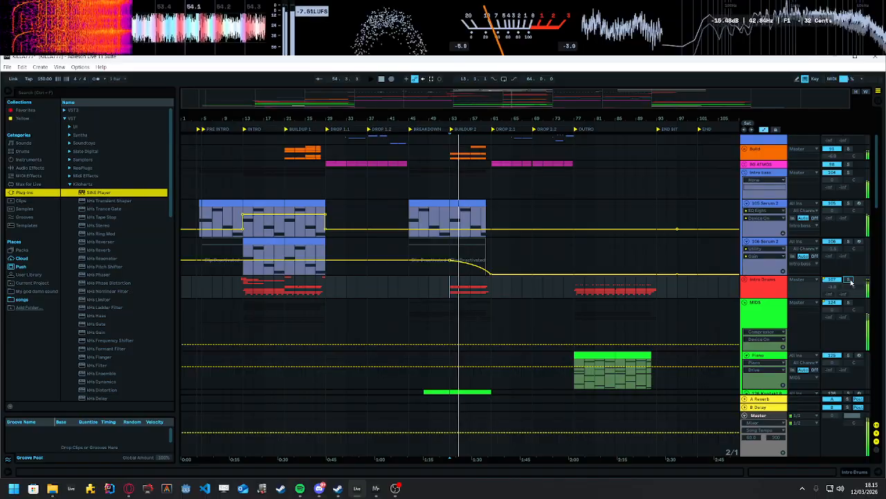
{"action": "key", "text": "space"}
Step: Unfold the Intro Drums group and play the soloed 116-ZEN RV2 kick clips from bar 53
{"action": "left_click", "coordinate": [744, 279]}
{"action": "scroll", "coordinate": [501, 297], "scroll_direction": "down", "scroll_amount": 5}
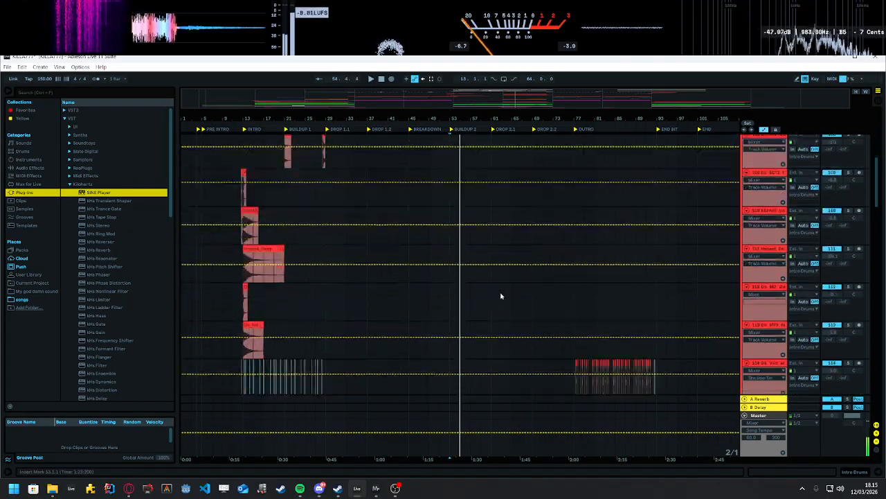
{"action": "scroll", "coordinate": [623, 301], "scroll_direction": "down", "scroll_amount": 5}
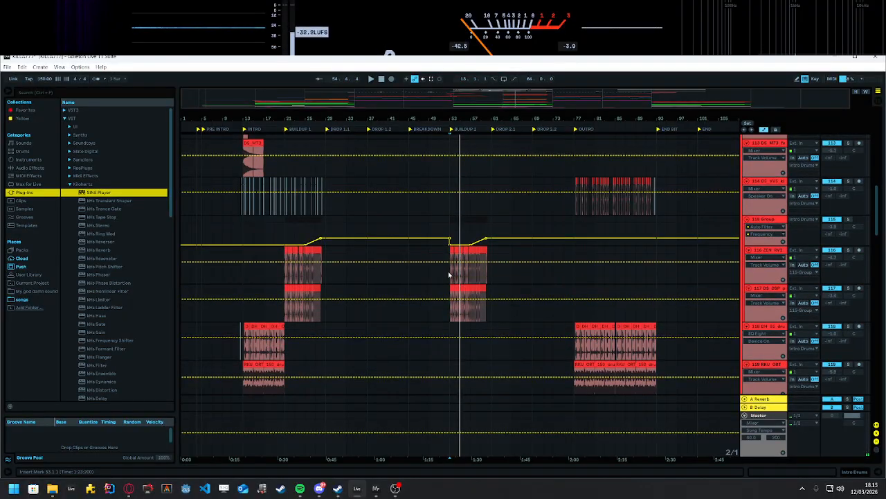
{"action": "left_click", "coordinate": [448, 275]}
{"action": "key", "text": "space"}
{"action": "left_click_drag", "start_coordinate": [522, 108], "coordinate": [544, 138]}
Step: Check the devices of the 116 kick and 117-DS DSP percussion tracks and play the percussion in solo from bar 53
{"action": "double_click", "coordinate": [761, 250]}
{"action": "scroll", "coordinate": [768, 252], "scroll_direction": "down", "scroll_amount": 2}
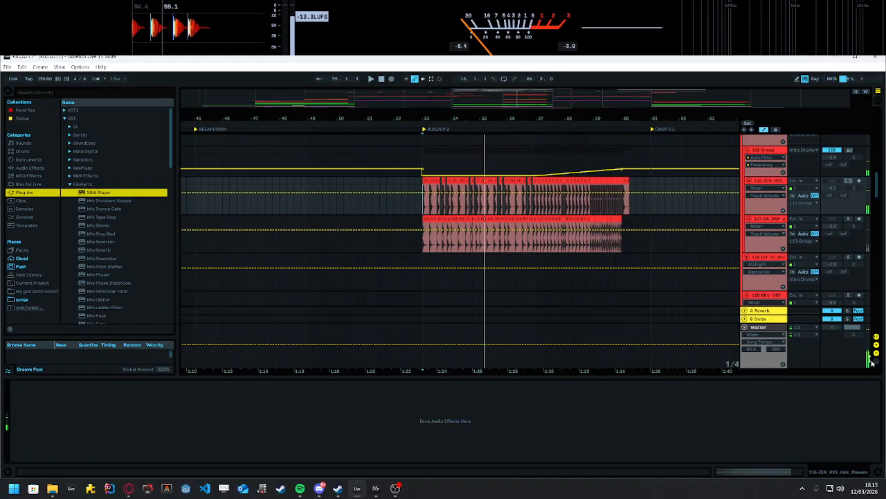
{"action": "left_click", "coordinate": [779, 219]}
{"action": "key", "text": "space"}
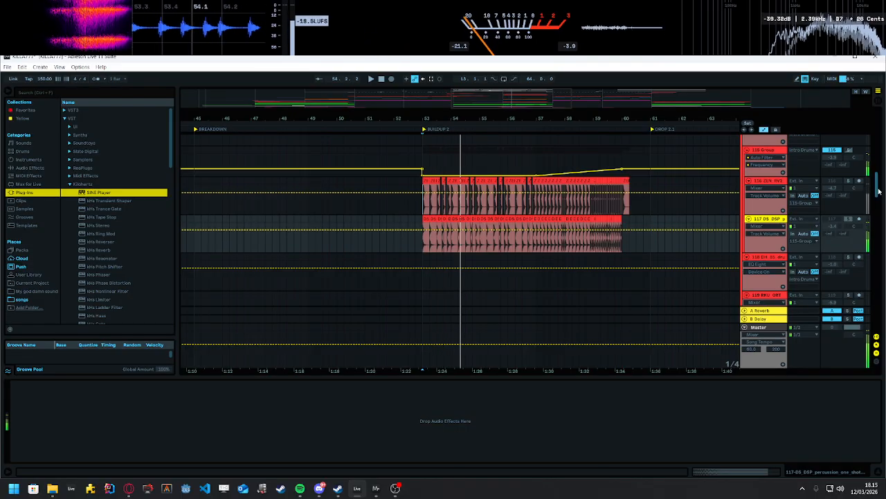
Step: Audition the KRNE and ML Snare tracks of the Tonal snares group from bar 53 and examine their device chains
{"action": "left_click_drag", "start_coordinate": [879, 191], "coordinate": [873, 212]}
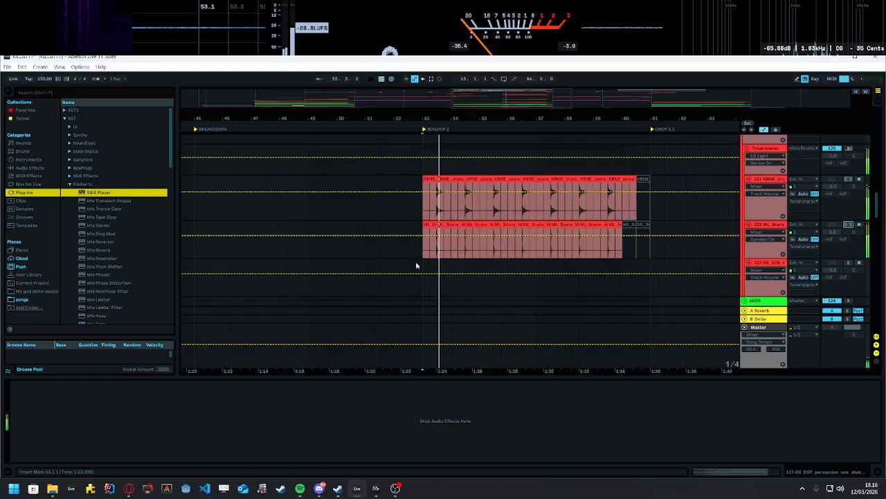
{"action": "left_click", "coordinate": [777, 179]}
{"action": "left_click", "coordinate": [766, 226]}
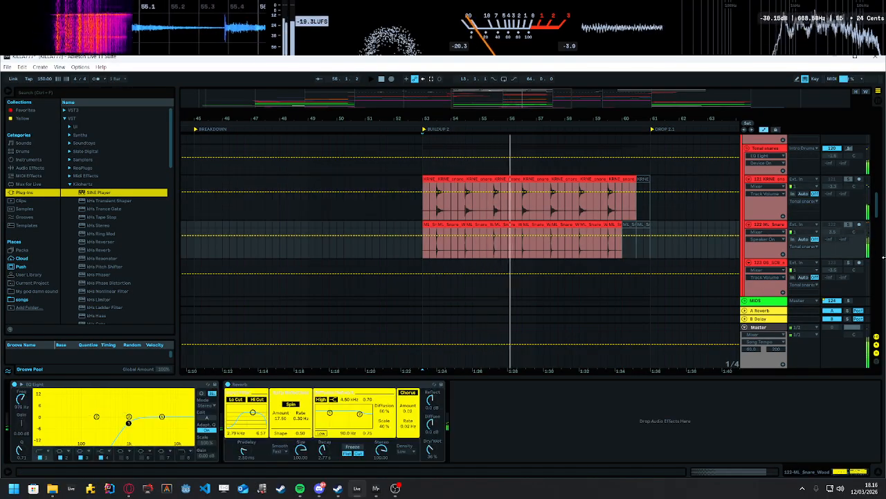
Step: Play the soloed Breakdown PERC group from bar 53, unfold it and show the devices of the 46-Black FX Chop Break track
{"action": "scroll", "coordinate": [508, 182], "scroll_direction": "up", "scroll_amount": 10}
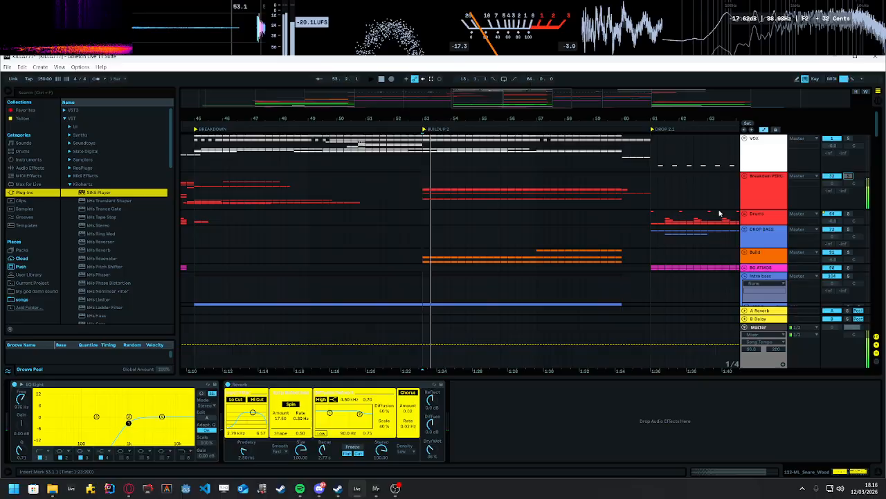
{"action": "left_click", "coordinate": [745, 176]}
{"action": "left_click_drag", "start_coordinate": [877, 124], "coordinate": [871, 166]}
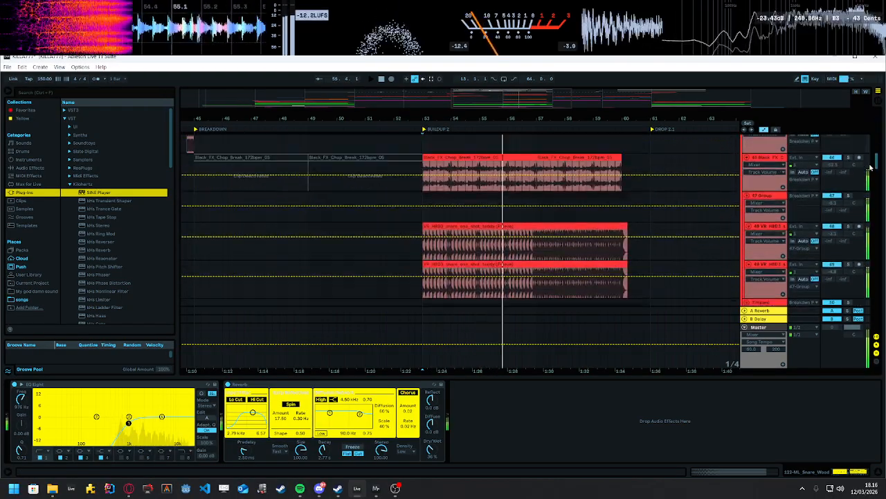
{"action": "scroll", "coordinate": [746, 206], "scroll_direction": "up", "scroll_amount": 1}
{"action": "left_click", "coordinate": [762, 168]}
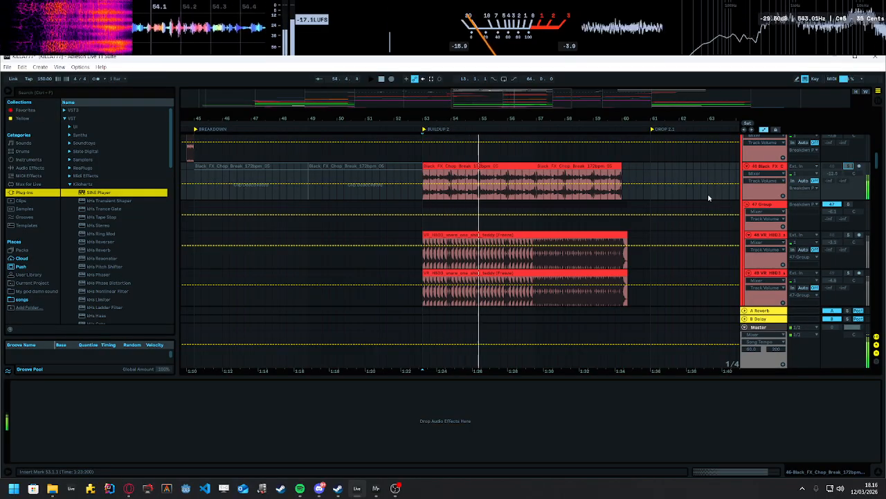
Step: Select the Black_FX_Chop_Break_172bpm clip at bar 53 and play it in solo
{"action": "left_click", "coordinate": [448, 167]}
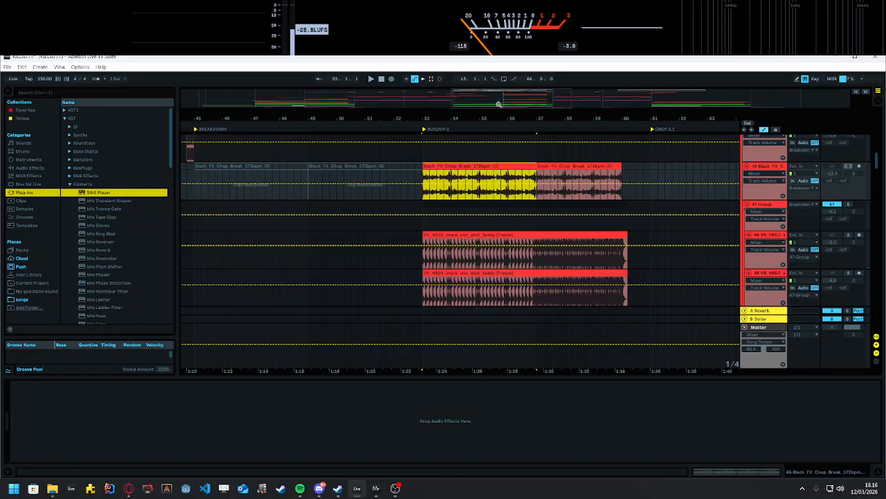
{"action": "left_click_drag", "start_coordinate": [498, 104], "coordinate": [511, 102]}
{"action": "key", "text": "space"}
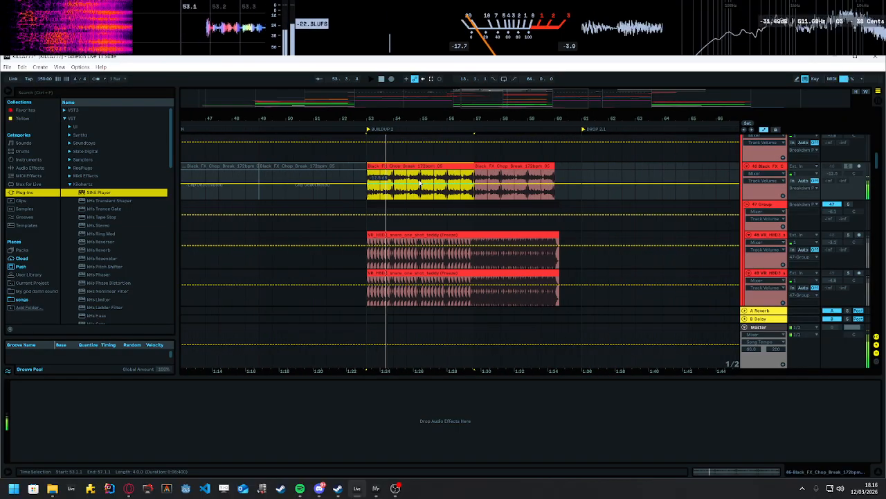
{"action": "scroll", "coordinate": [429, 187], "scroll_direction": "up", "scroll_amount": 2}
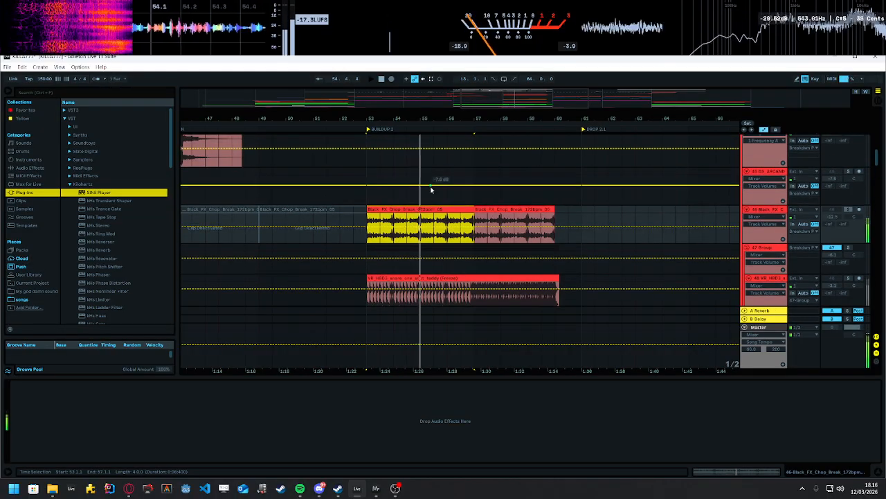
{"action": "key", "text": "space"}
Step: Fold the Breakdown PERC group and place the insert marker at bar 45 on the VOX group
{"action": "left_click_drag", "start_coordinate": [532, 93], "coordinate": [540, 105]}
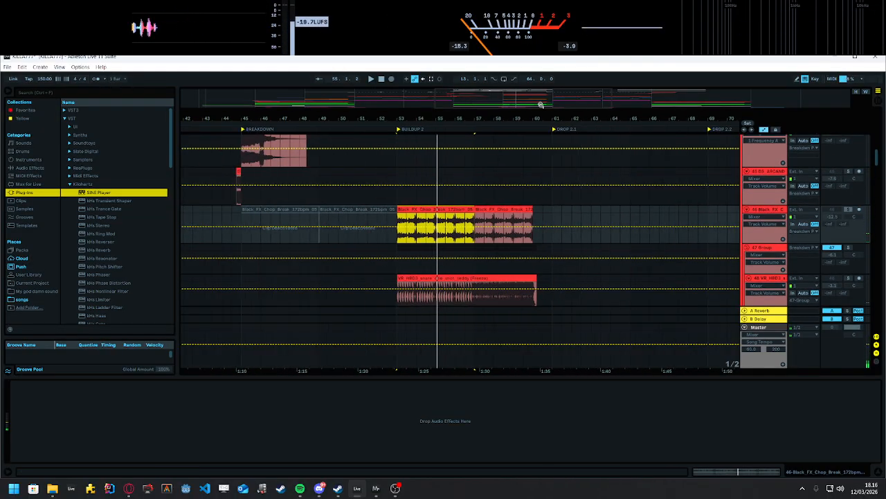
{"action": "scroll", "coordinate": [796, 170], "scroll_direction": "up", "scroll_amount": 2}
{"action": "scroll", "coordinate": [478, 229], "scroll_direction": "down", "scroll_amount": 1}
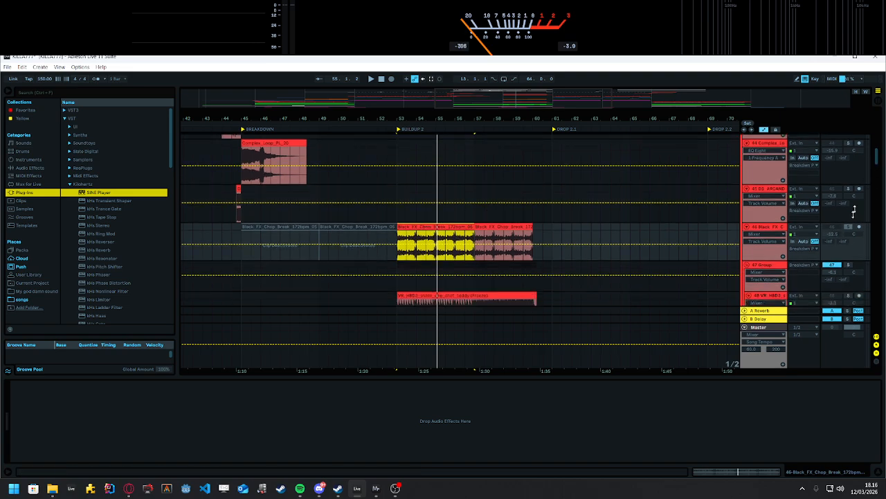
{"action": "scroll", "coordinate": [878, 165], "scroll_direction": "up", "scroll_amount": 5}
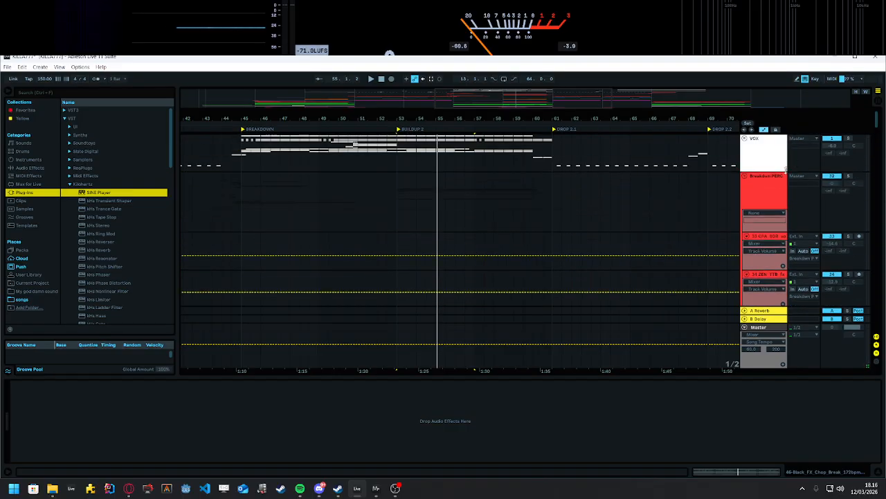
{"action": "left_click", "coordinate": [744, 177]}
{"action": "left_click_drag", "start_coordinate": [486, 96], "coordinate": [476, 75]}
{"action": "left_click", "coordinate": [336, 148]}
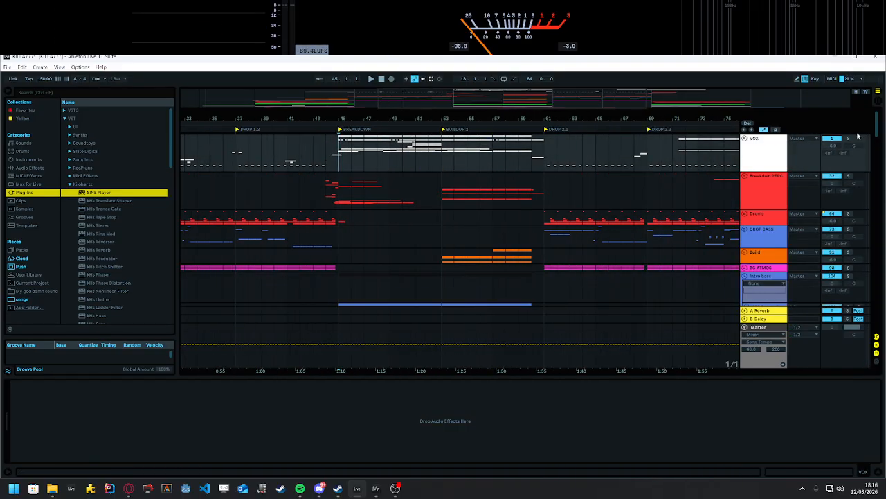
Step: Move the insert marker to bar 61 on the DROP BASS group, at the start of Drop 2.1
{"action": "mouse_move", "coordinate": [490, 112]}
{"action": "left_mouse_down"}
{"action": "mouse_move", "coordinate": [484, 74]}
{"action": "mouse_move", "coordinate": [496, 97]}
{"action": "left_mouse_up"}
{"action": "scroll", "coordinate": [510, 181], "scroll_direction": "down", "scroll_amount": 3}
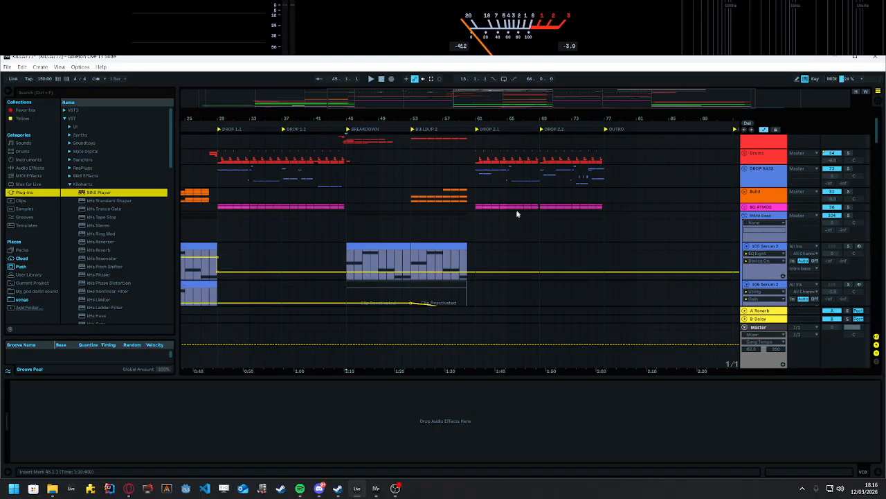
{"action": "left_click", "coordinate": [476, 176]}
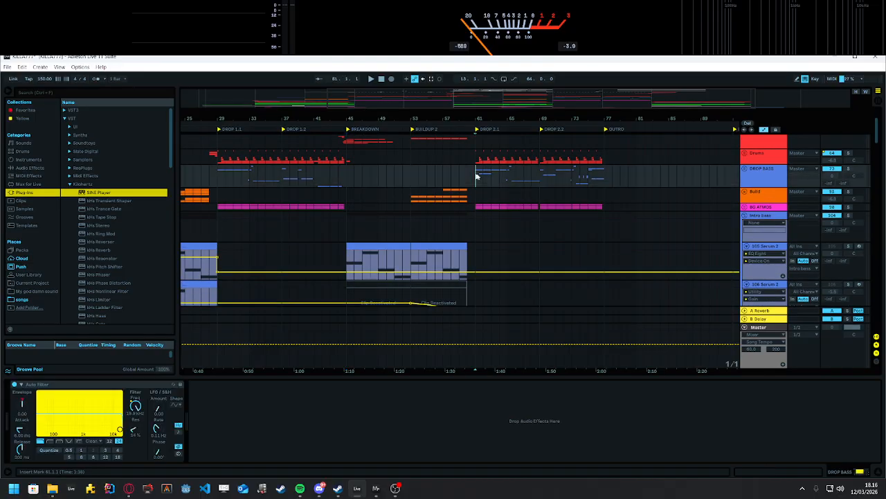
Step: Unfold the DROP BASS group, play Drop 2.1 from bar 61, and show the devices of track 77 with Simpler's sample waveform
{"action": "left_click", "coordinate": [744, 170]}
{"action": "key", "text": "space"}
{"action": "mouse_move", "coordinate": [875, 134]}
{"action": "left_mouse_down"}
{"action": "mouse_move", "coordinate": [875, 165]}
{"action": "mouse_move", "coordinate": [875, 146]}
{"action": "left_mouse_up"}
{"action": "scroll", "coordinate": [560, 222], "scroll_direction": "down", "scroll_amount": 1}
{"action": "scroll", "coordinate": [560, 223], "scroll_direction": "up", "scroll_amount": 1}
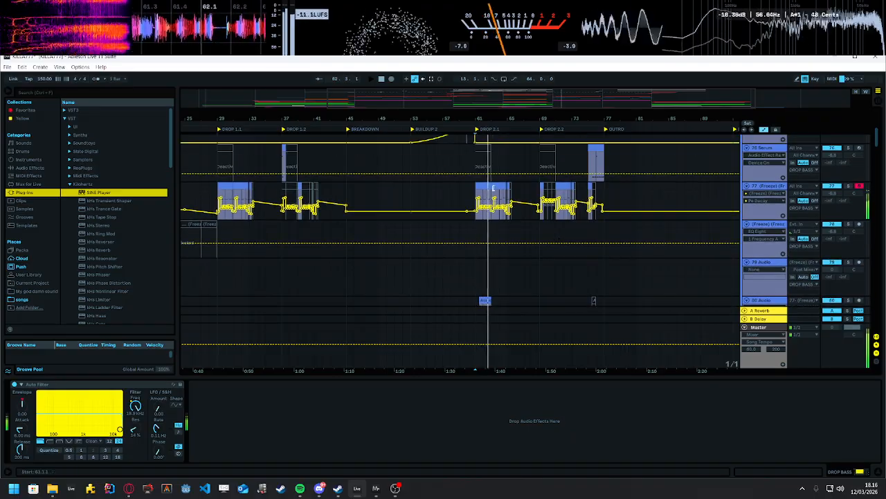
{"action": "left_click", "coordinate": [756, 187]}
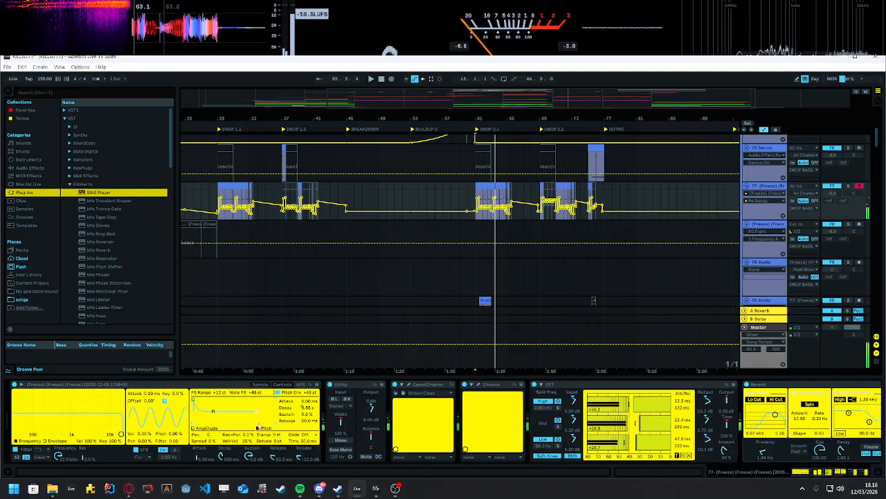
{"action": "left_click", "coordinate": [263, 384]}
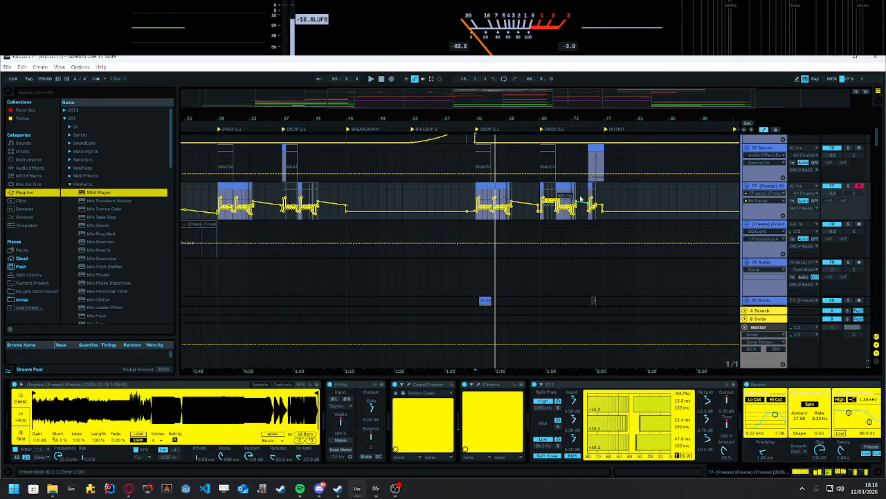
Step: Play Drop 2.1 from bar 61 again and open the MIDI clip on track 86 that begins in bar 65
{"action": "key", "text": "space"}
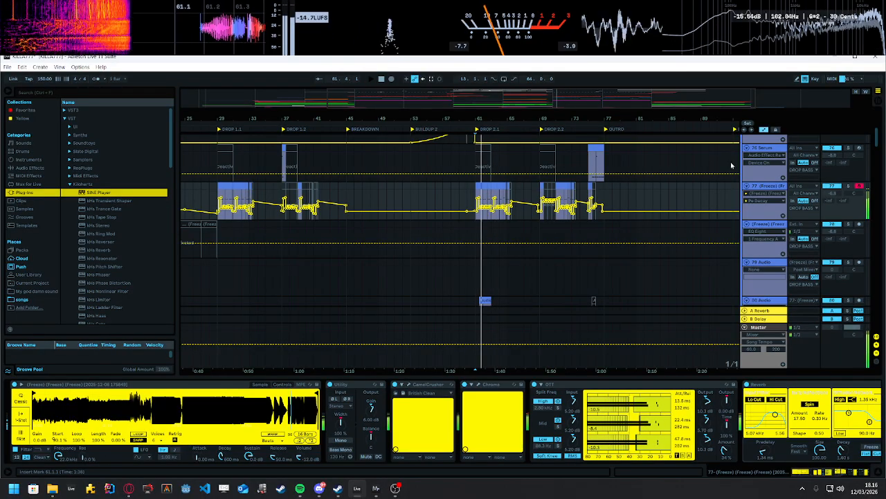
{"action": "left_click_drag", "start_coordinate": [593, 99], "coordinate": [571, 112]}
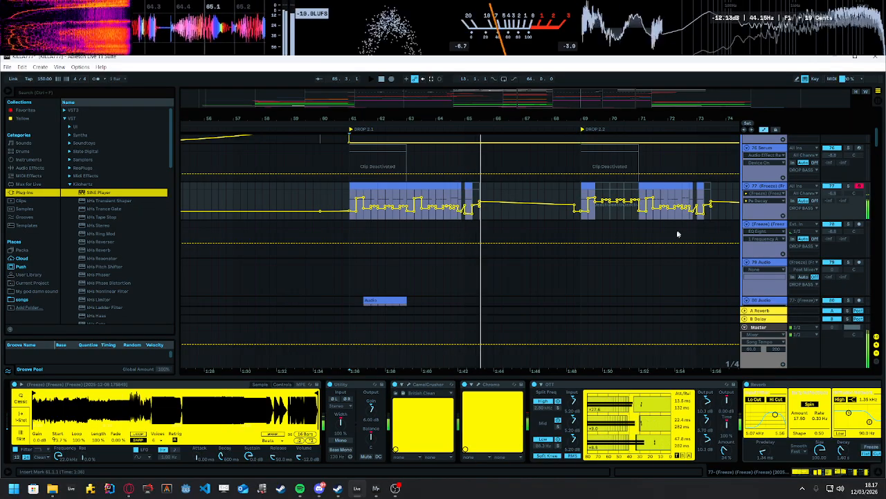
{"action": "scroll", "coordinate": [644, 250], "scroll_direction": "down", "scroll_amount": 2}
{"action": "scroll", "coordinate": [556, 267], "scroll_direction": "down", "scroll_amount": 7}
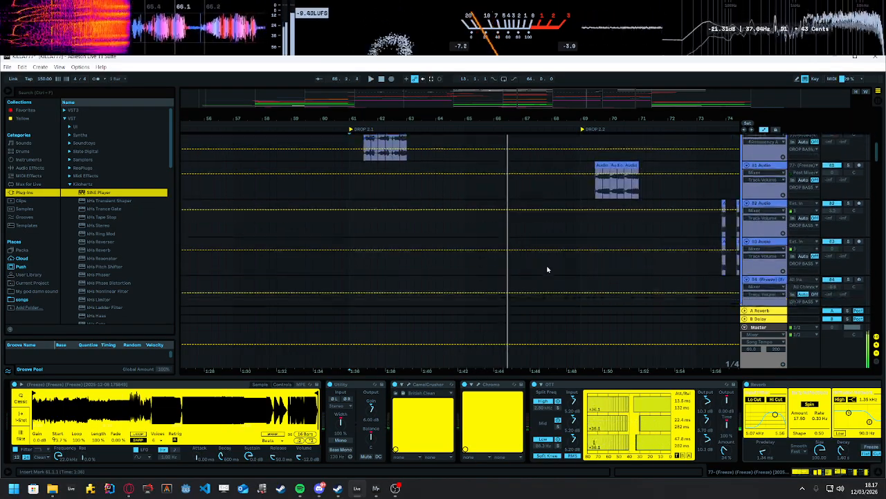
{"action": "left_click", "coordinate": [509, 193]}
{"action": "double_click", "coordinate": [509, 193]}
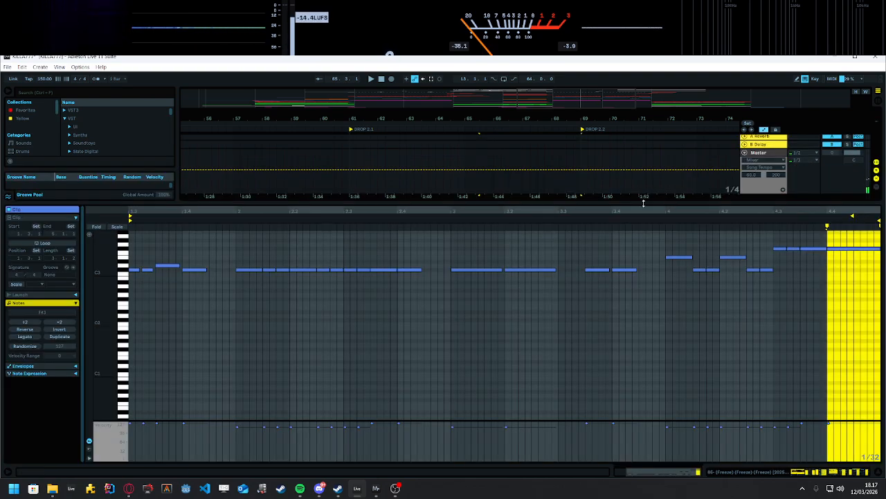
Step: Examine the device chain of track 86 from the final compressors back to Simpler, and hide the device view
{"action": "key", "text": "ctrl+alt+l"}
{"action": "scroll", "coordinate": [645, 207], "scroll_direction": "up", "scroll_amount": 1}
{"action": "double_click", "coordinate": [768, 196]}
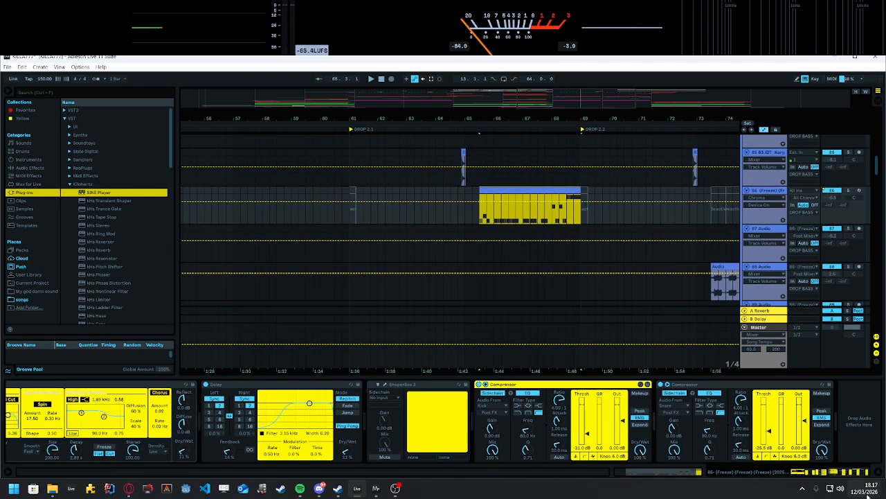
{"action": "left_click_drag", "start_coordinate": [849, 476], "coordinate": [786, 474]}
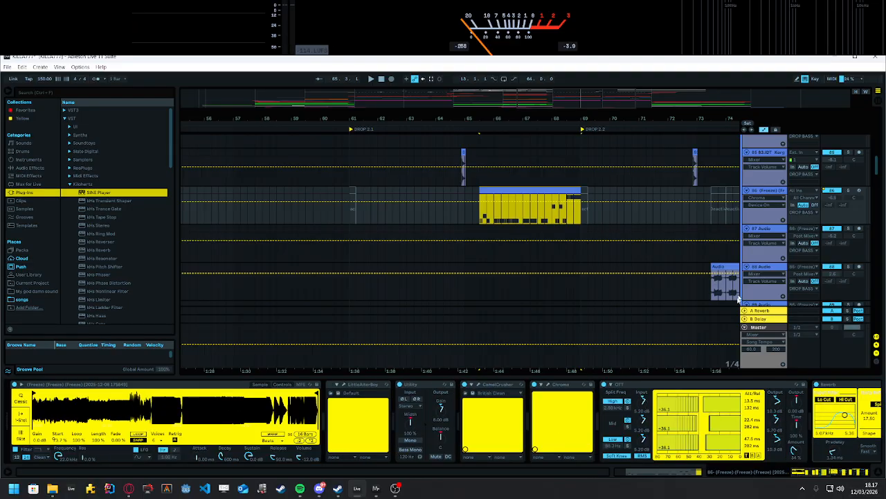
{"action": "left_click_drag", "start_coordinate": [699, 376], "coordinate": [701, 471]}
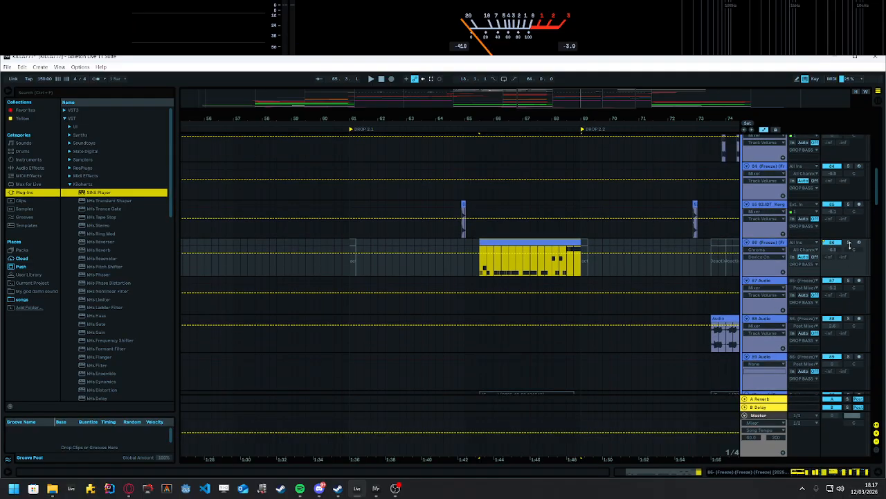
Step: Show the notes of track 86's bar 65 MIDI clip while playing it in solo, and close the clip view
{"action": "double_click", "coordinate": [550, 251]}
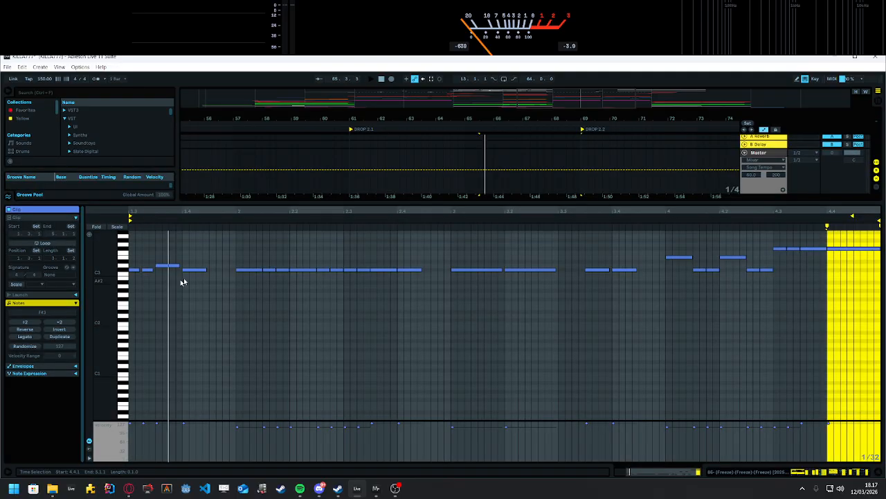
{"action": "scroll", "coordinate": [443, 346], "scroll_direction": "up", "scroll_amount": 3}
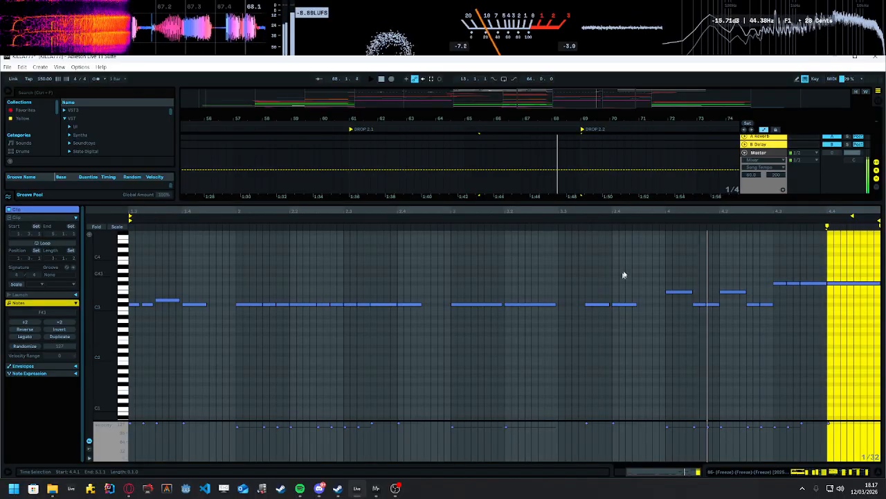
{"action": "key", "text": "space"}
{"action": "key", "text": "ctrl+alt+l"}
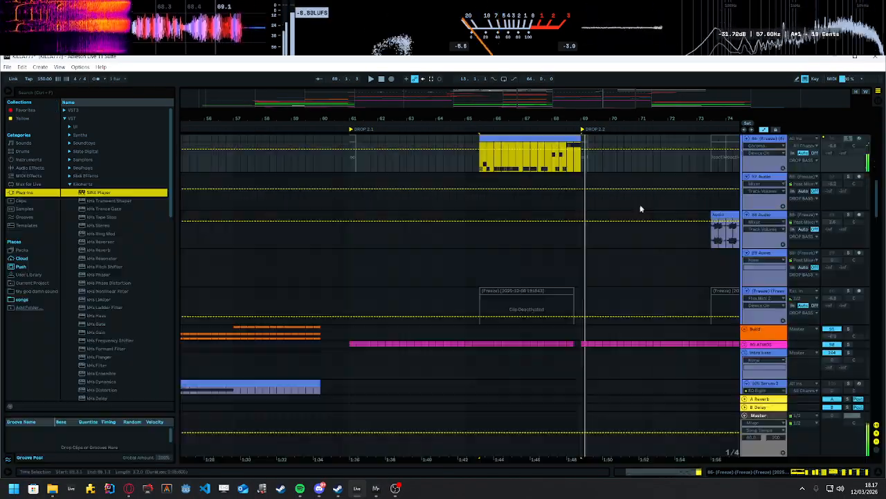
Step: Play the Korg Zap clip before bar 65 in solo, and play it with the full mix from bar 64
{"action": "scroll", "coordinate": [722, 215], "scroll_direction": "up", "scroll_amount": 5}
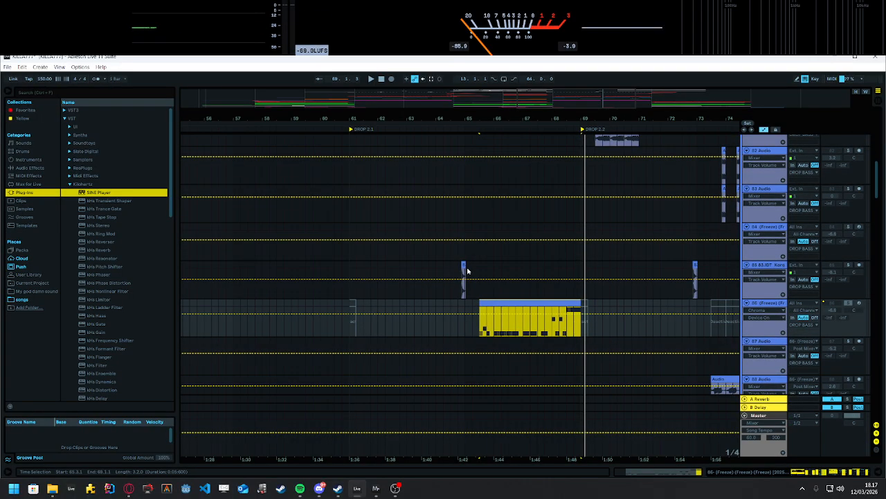
{"action": "left_click", "coordinate": [464, 272]}
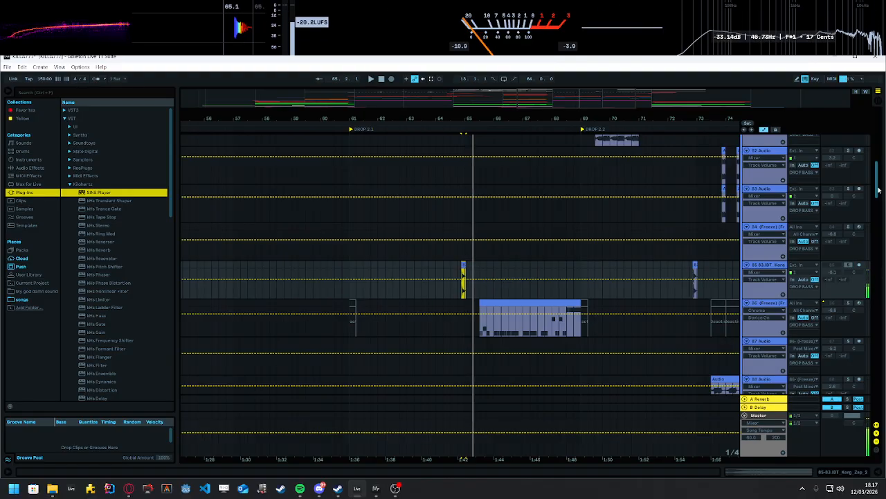
{"action": "scroll", "coordinate": [881, 212], "scroll_direction": "up", "scroll_amount": 3}
{"action": "key", "text": "space"}
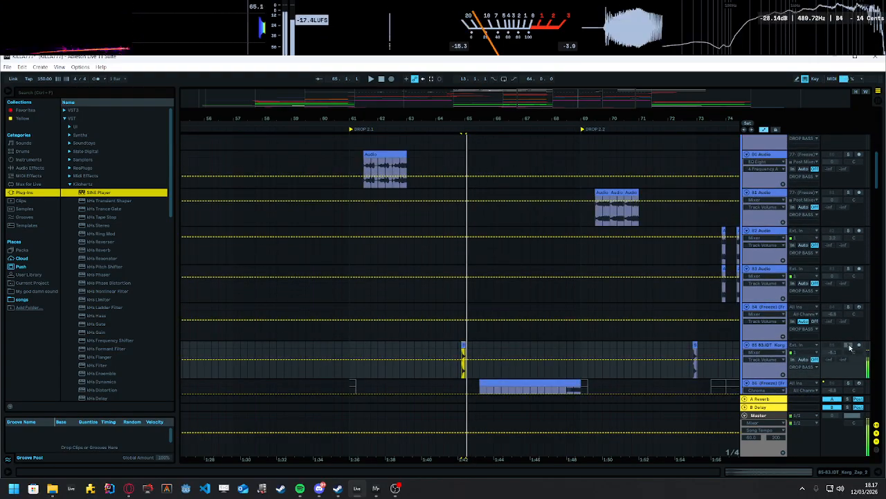
{"action": "left_click", "coordinate": [447, 339]}
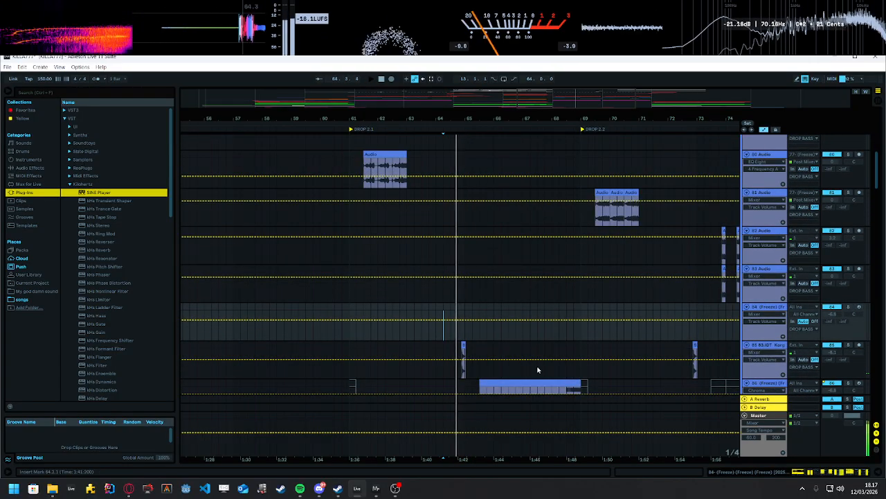
{"action": "key", "text": "space"}
Step: Select the first short clip on track 82 in bar 73 and audition tracks 82 and 83 in solo
{"action": "left_click_drag", "start_coordinate": [562, 95], "coordinate": [592, 88]}
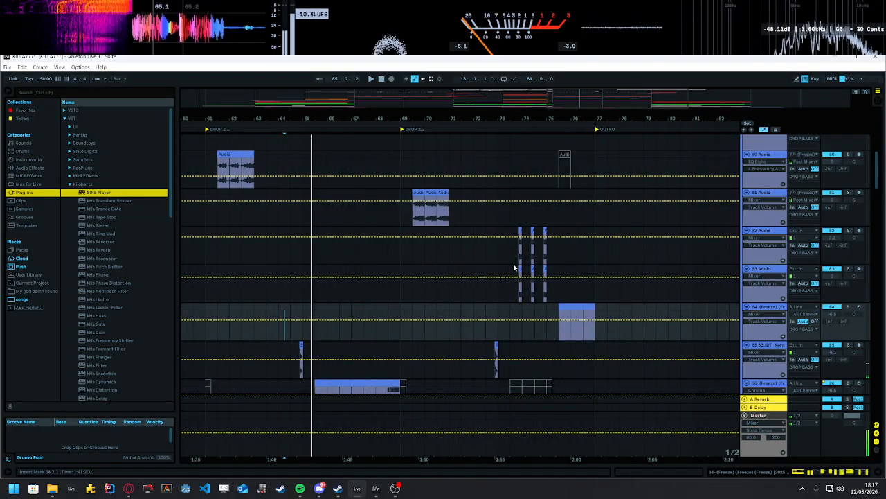
{"action": "left_click", "coordinate": [522, 260]}
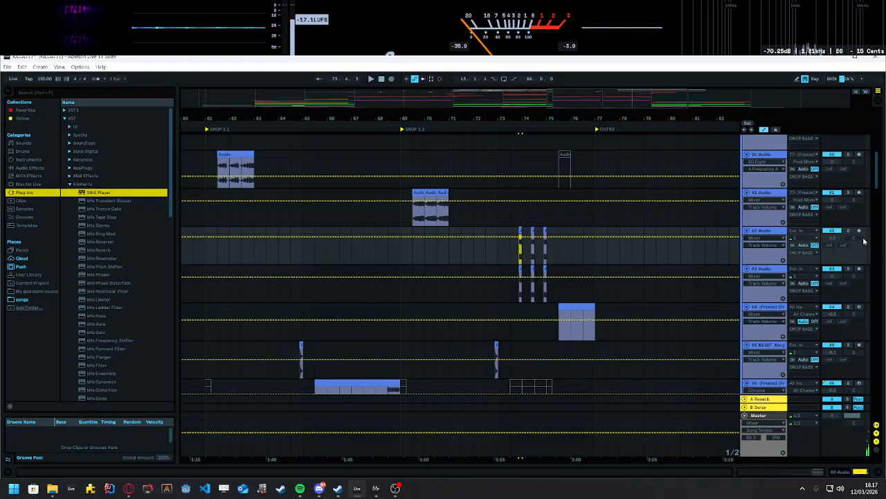
{"action": "key", "text": "space"}
{"action": "left_click", "coordinate": [848, 231]}
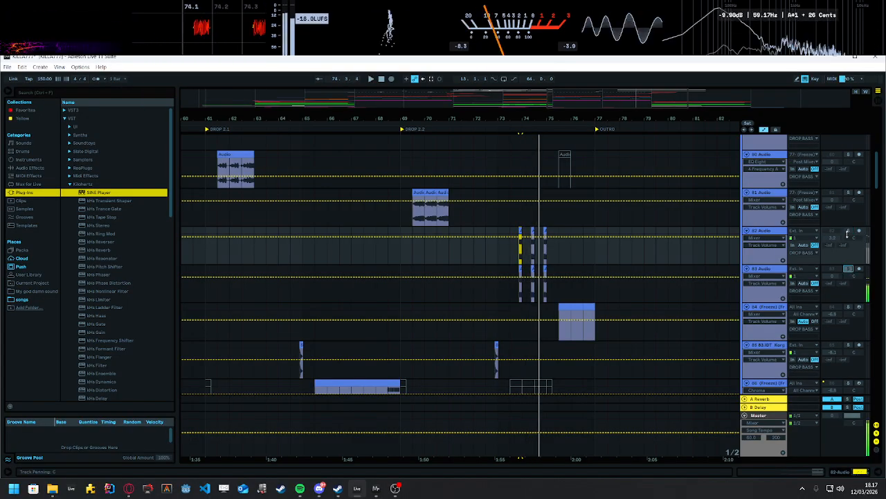
{"action": "left_click", "coordinate": [848, 230]}
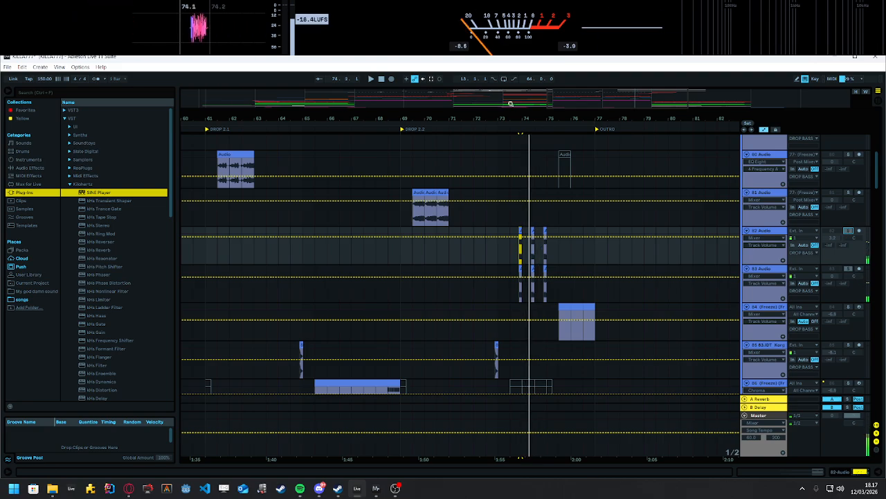
Step: Select the first audio clip on track 81 at 69.3.1 and play the track in solo
{"action": "left_click_drag", "start_coordinate": [550, 98], "coordinate": [604, 113]}
{"action": "scroll", "coordinate": [612, 246], "scroll_direction": "up", "scroll_amount": 2}
{"action": "left_click", "coordinate": [398, 253]}
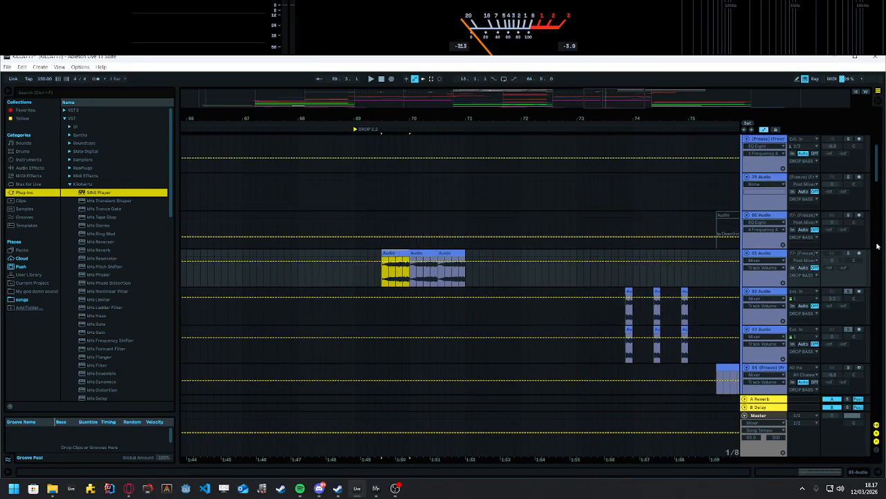
{"action": "key", "text": "space"}
{"action": "key", "text": "space"}
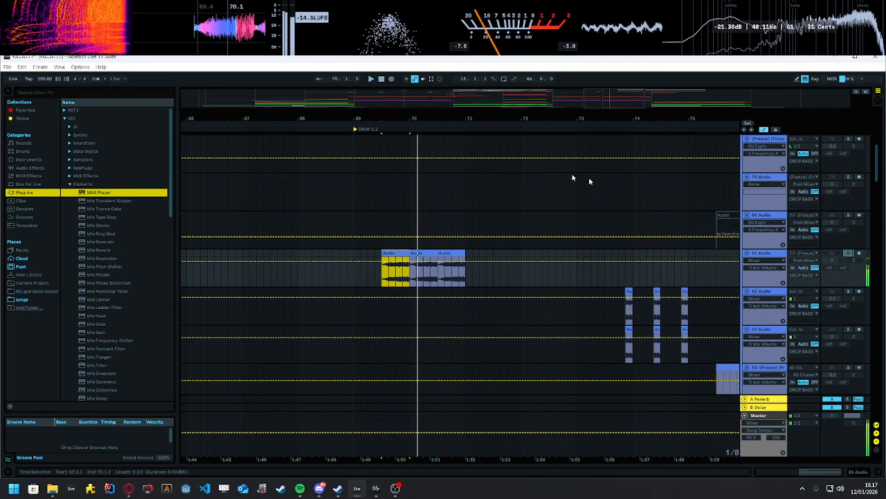
{"action": "left_click_drag", "start_coordinate": [519, 97], "coordinate": [720, 42]}
{"action": "key", "text": "space"}
{"action": "key", "text": "space"}
{"action": "scroll", "coordinate": [542, 277], "scroll_direction": "up", "scroll_amount": 10}
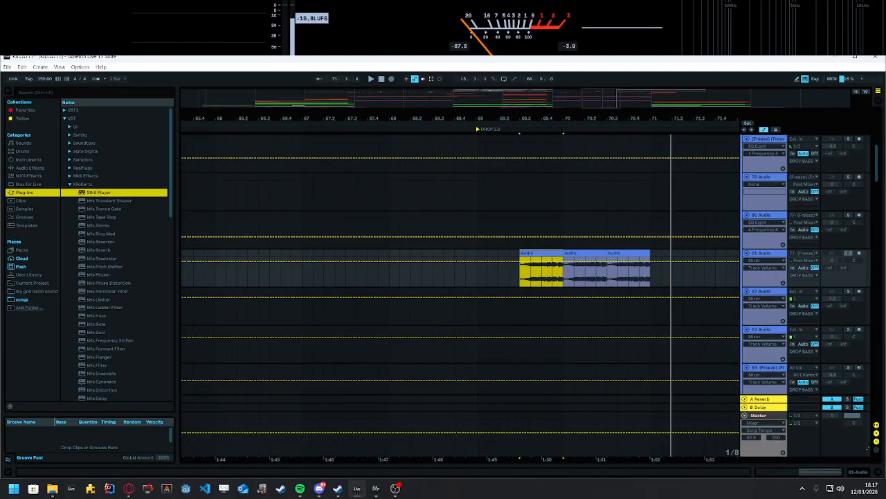
{"action": "scroll", "coordinate": [460, 277], "scroll_direction": "down", "scroll_amount": 5}
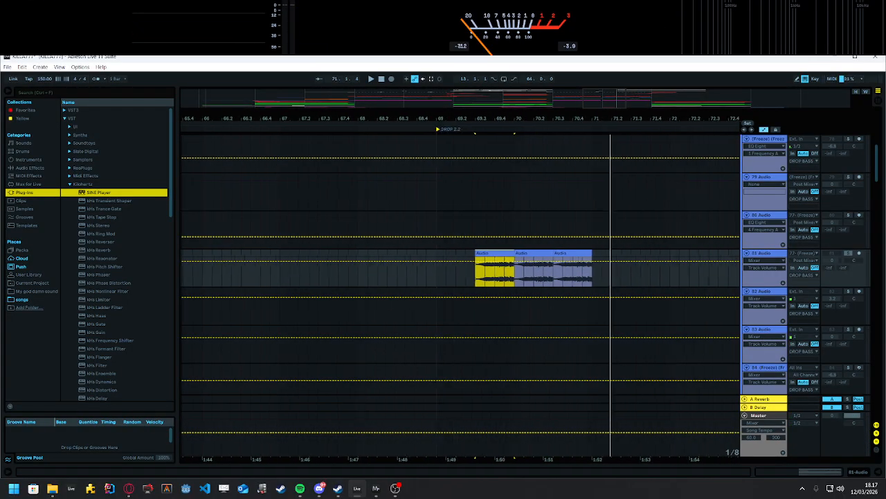
{"action": "scroll", "coordinate": [461, 277], "scroll_direction": "down", "scroll_amount": 6}
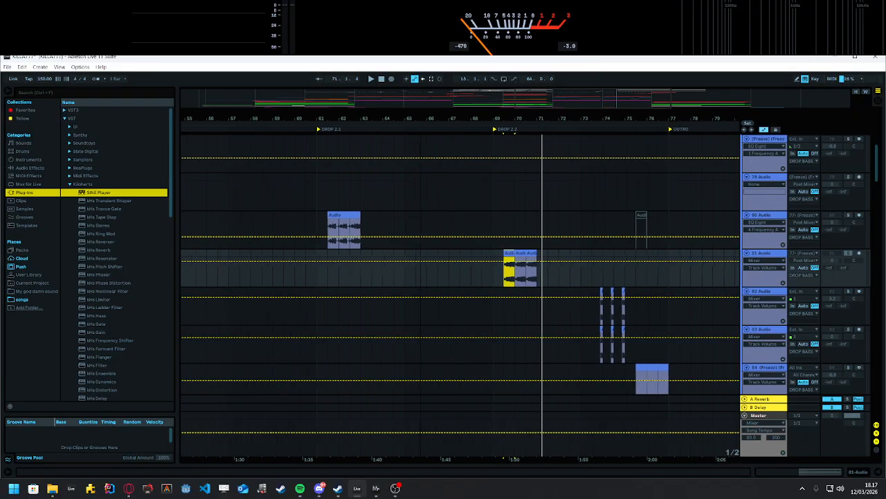
{"action": "scroll", "coordinate": [464, 277], "scroll_direction": "down", "scroll_amount": 3}
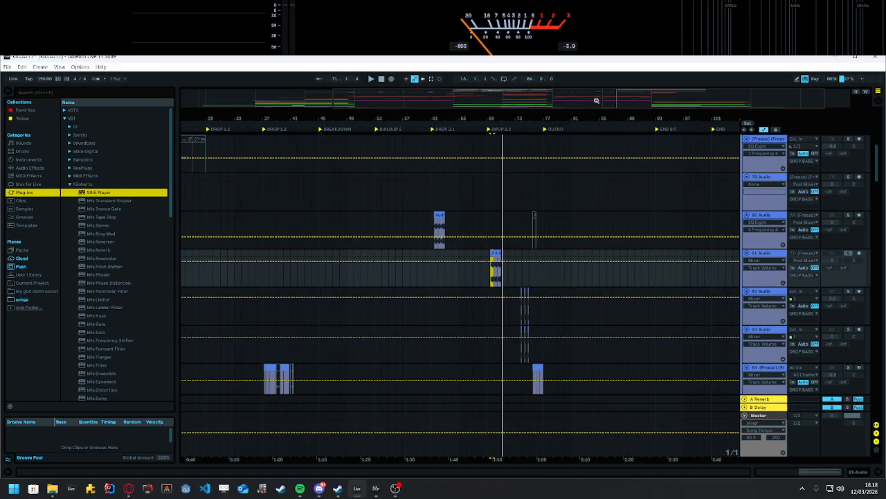
{"action": "left_click_drag", "start_coordinate": [596, 100], "coordinate": [590, 160]}
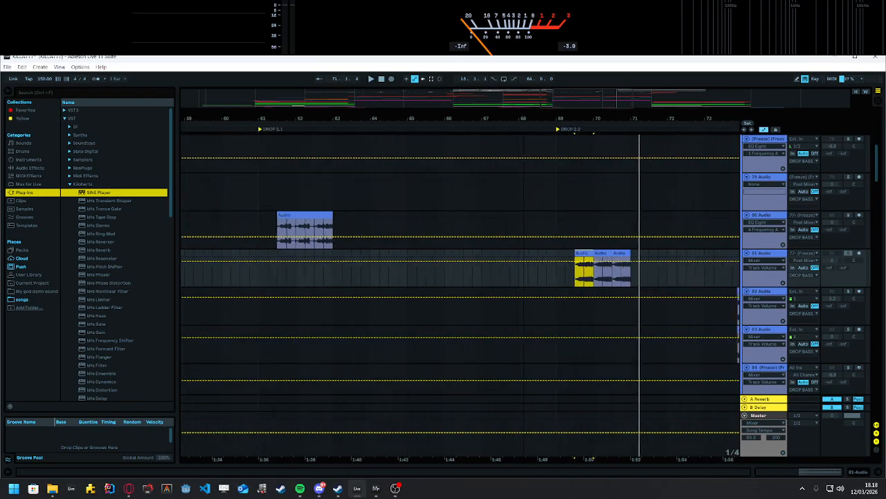
{"action": "scroll", "coordinate": [596, 100], "scroll_direction": "down", "scroll_amount": 1}
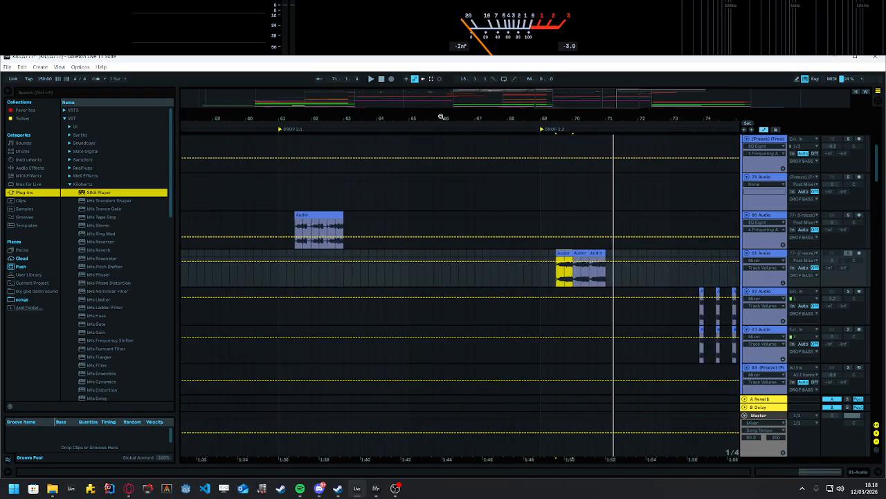
{"action": "left_click_drag", "start_coordinate": [562, 119], "coordinate": [309, 87]}
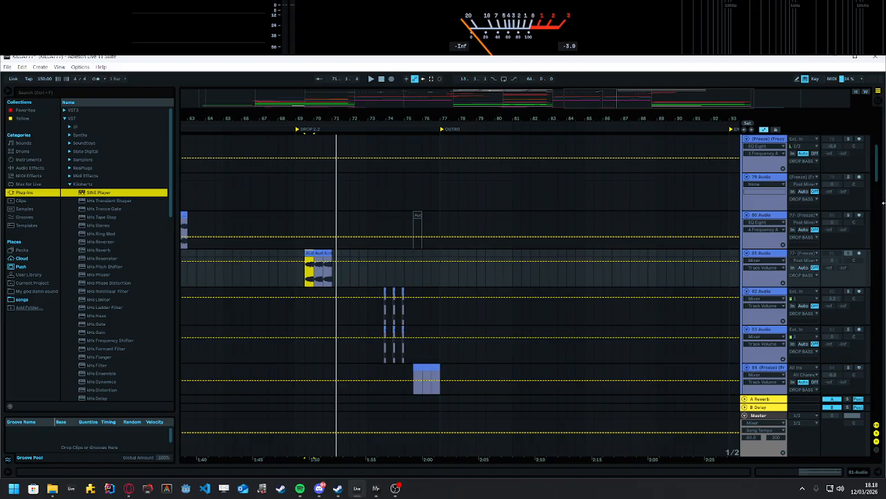
Step: Fold the DROP BASS group and select the half-bar range starting at 70.1.1 on it
{"action": "scroll", "coordinate": [876, 184], "scroll_direction": "up", "scroll_amount": 5}
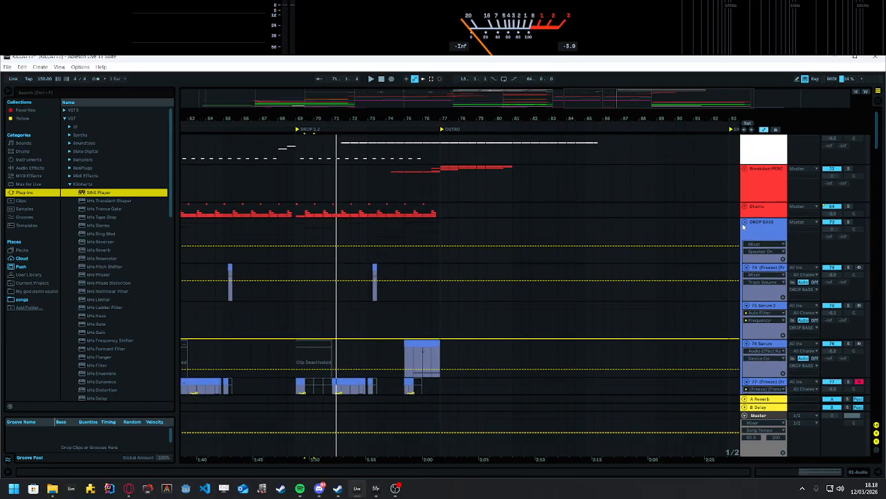
{"action": "left_click", "coordinate": [744, 223]}
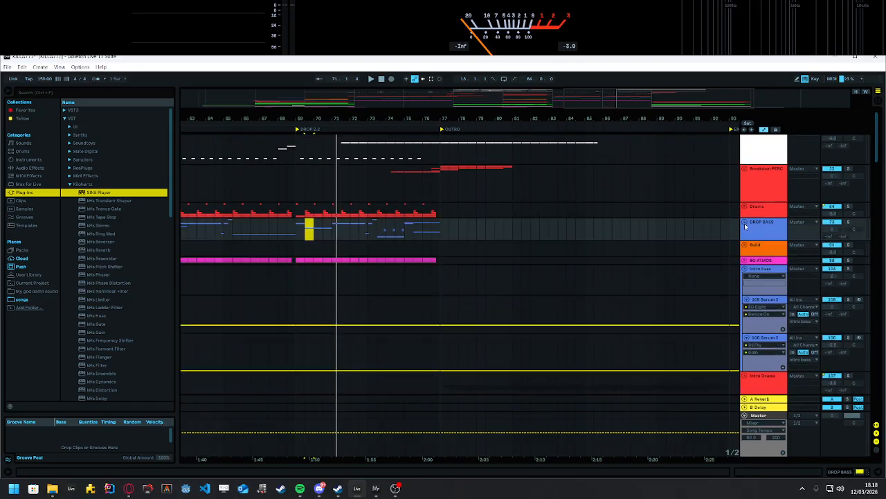
{"action": "left_click", "coordinate": [305, 235]}
{"action": "left_click", "coordinate": [326, 239]}
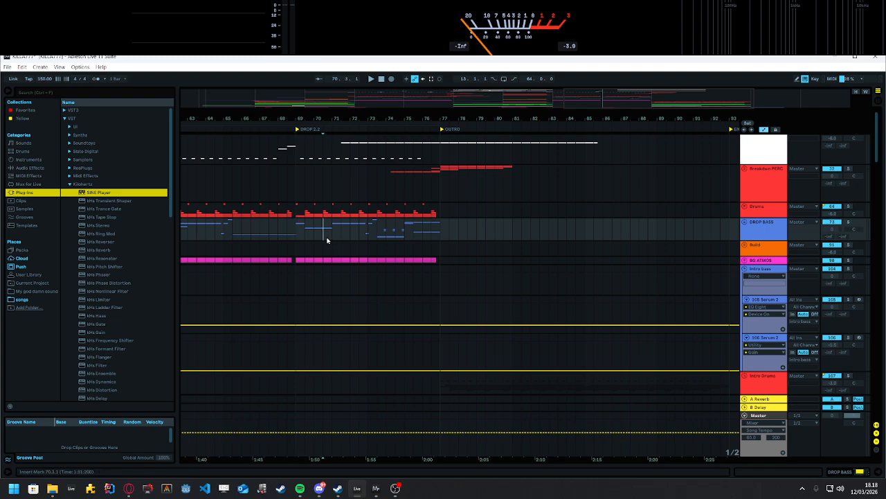
{"action": "left_click_drag", "start_coordinate": [313, 238], "coordinate": [321, 236]}
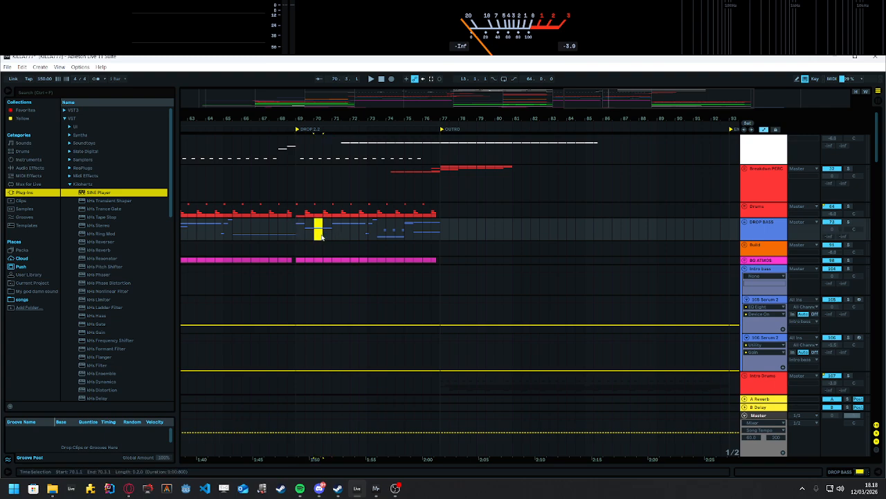
Step: Fold the Intro bass group and bring the Intro Drums tracks into view
{"action": "left_click", "coordinate": [745, 268]}
{"action": "mouse_move", "coordinate": [877, 149]}
{"action": "left_mouse_down"}
{"action": "mouse_move", "coordinate": [879, 195]}
{"action": "mouse_move", "coordinate": [884, 160]}
{"action": "left_mouse_up"}
{"action": "scroll", "coordinate": [882, 162], "scroll_direction": "up", "scroll_amount": 1}
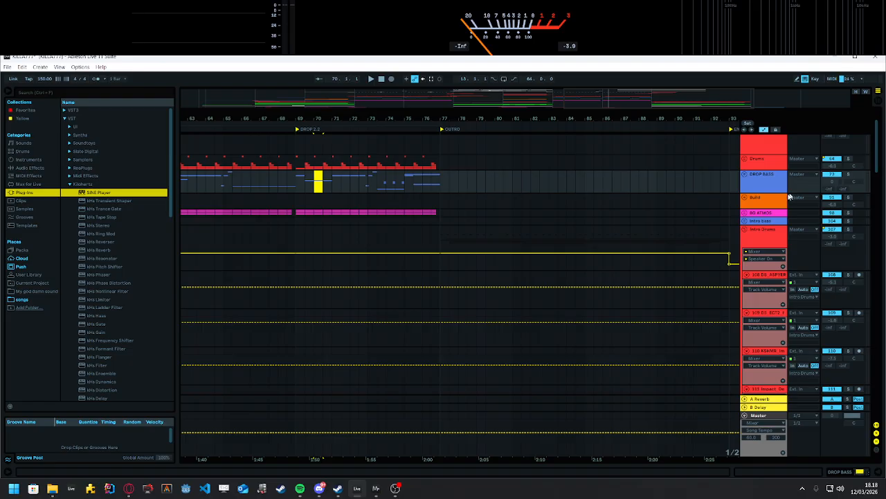
Step: Fold the Intro Drums and MIDS groups and show the User Library contents in the browser
{"action": "left_click", "coordinate": [746, 230]}
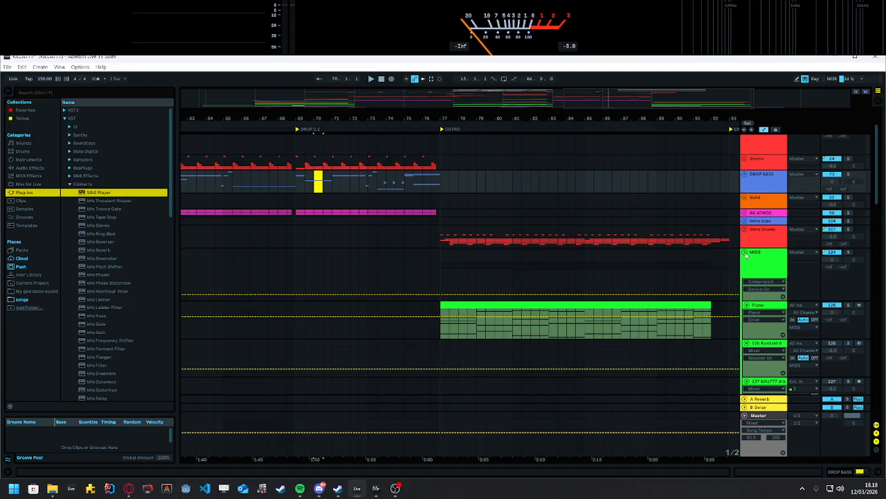
{"action": "left_click", "coordinate": [745, 253]}
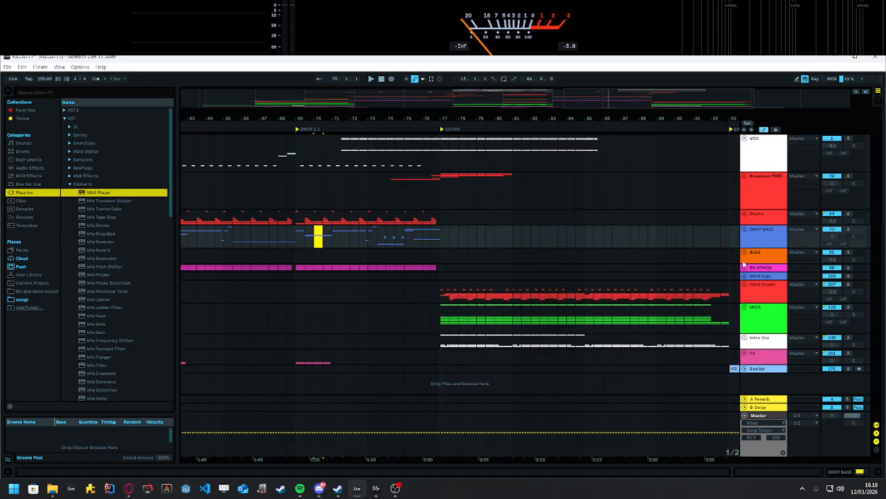
{"action": "left_click", "coordinate": [28, 284]}
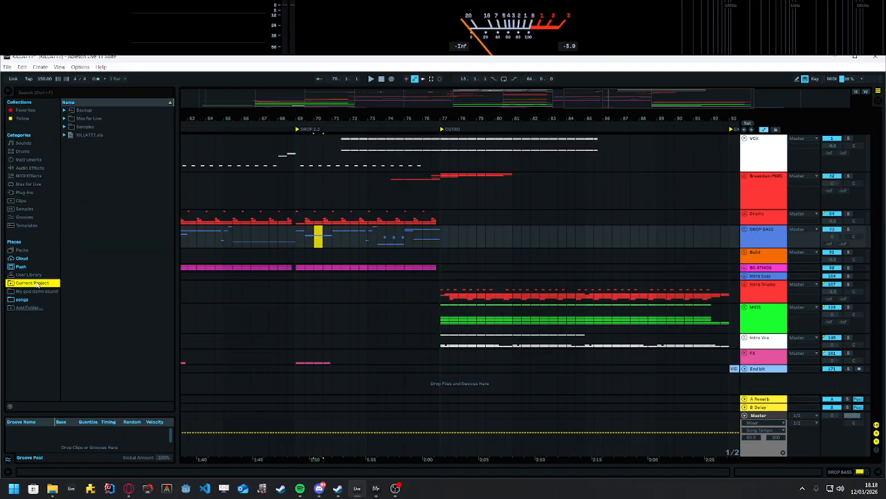
{"action": "left_click", "coordinate": [41, 274]}
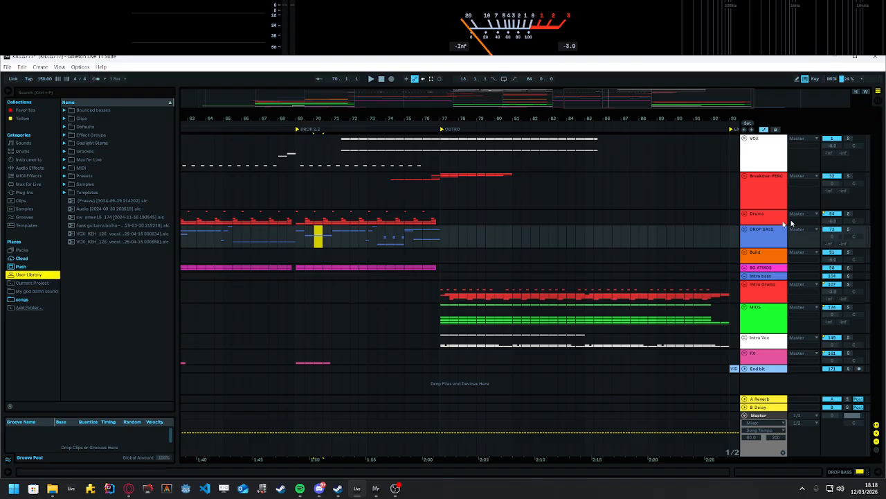
Step: Play the MIDS group in solo from bar 77 and unfold it to reveal its tracks
{"action": "left_click", "coordinate": [431, 309]}
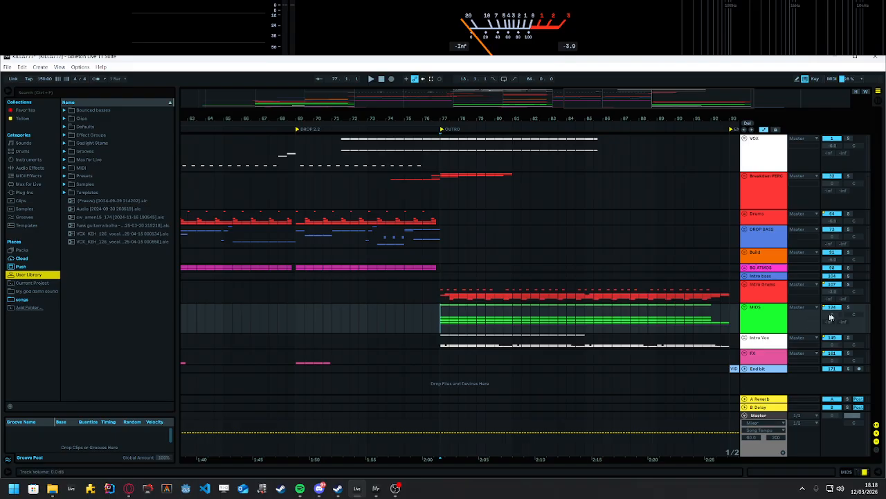
{"action": "key", "text": "space"}
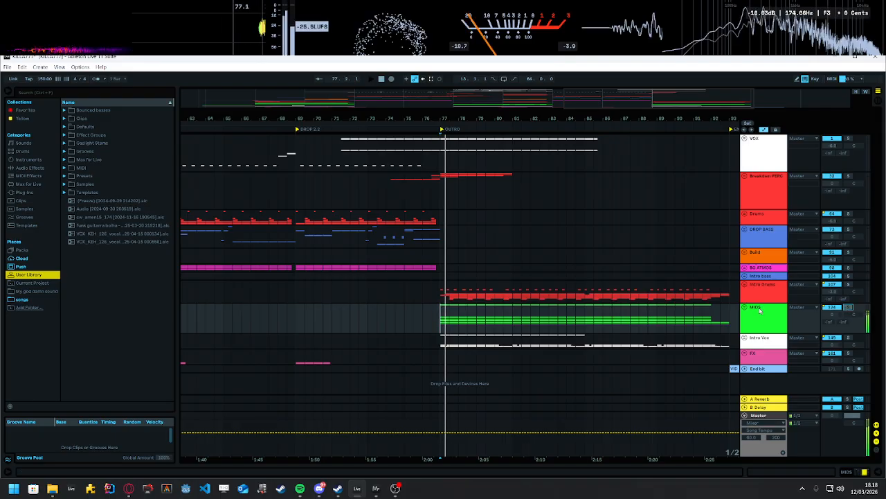
{"action": "key", "text": "u"}
{"action": "scroll", "coordinate": [872, 191], "scroll_direction": "down", "scroll_amount": 2}
{"action": "left_click_drag", "start_coordinate": [872, 191], "coordinate": [872, 205]}
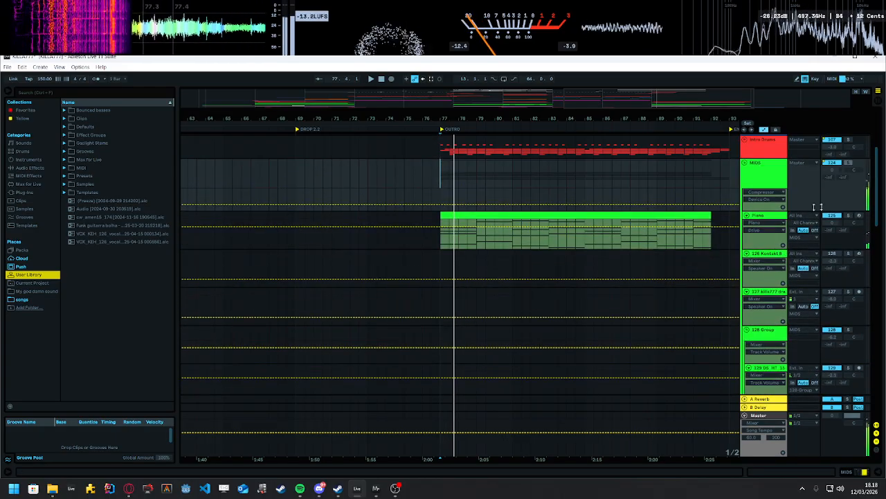
Step: Select the first Piano clip in the outro, solo the Piano track and show its device chain
{"action": "left_click", "coordinate": [514, 216]}
{"action": "left_click", "coordinate": [831, 215]}
{"action": "left_click", "coordinate": [848, 216]}
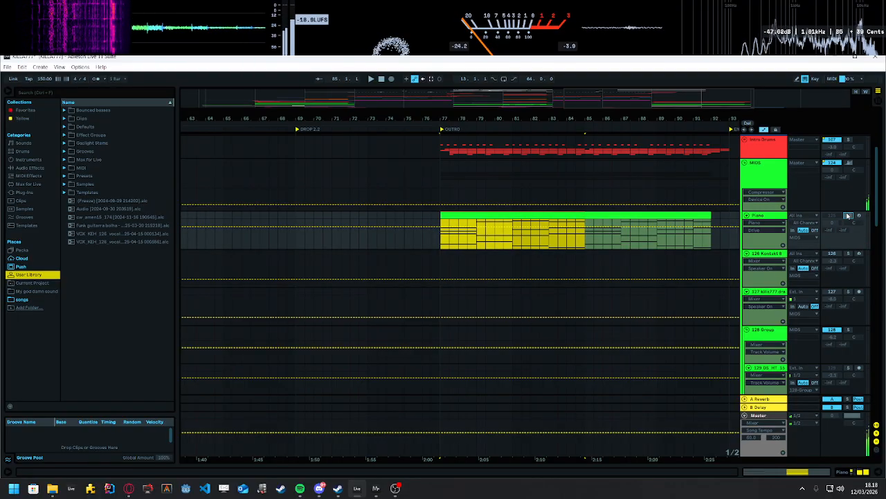
{"action": "double_click", "coordinate": [765, 215]}
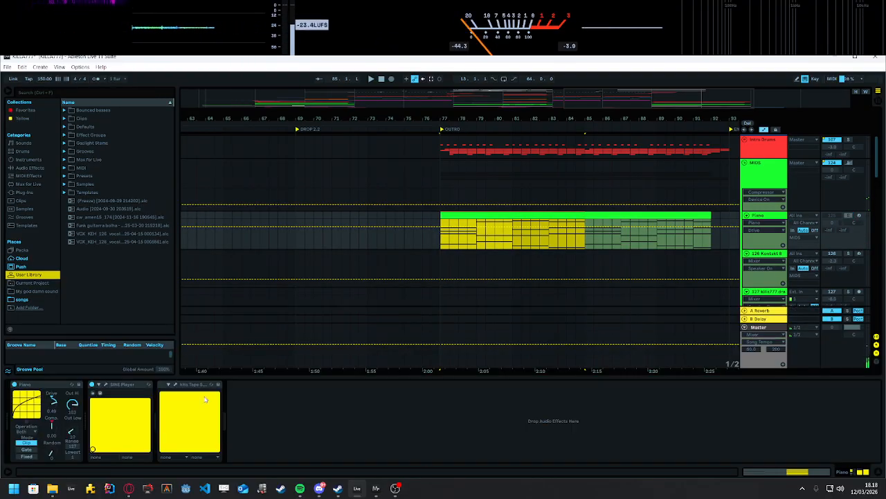
Step: Examine the SINE Player instrument and its library while the Piano track plays, and close its window and stop playback
{"action": "left_click", "coordinate": [106, 385]}
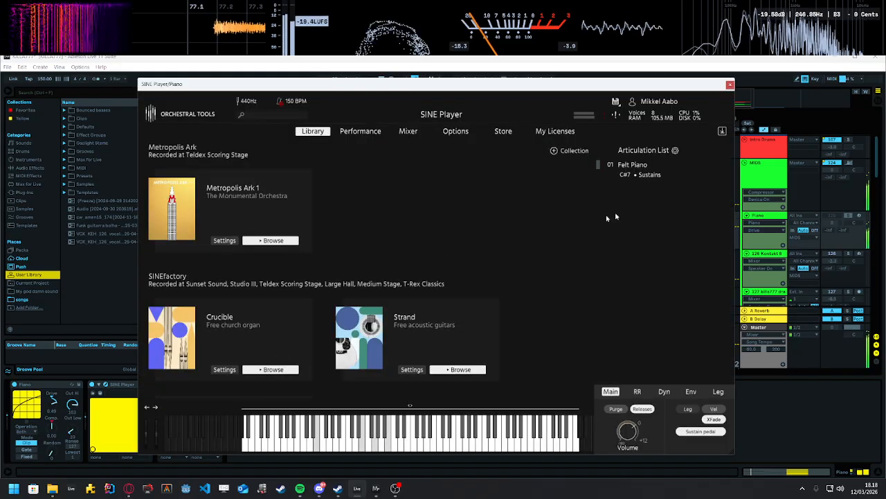
{"action": "scroll", "coordinate": [494, 250], "scroll_direction": "down", "scroll_amount": 2}
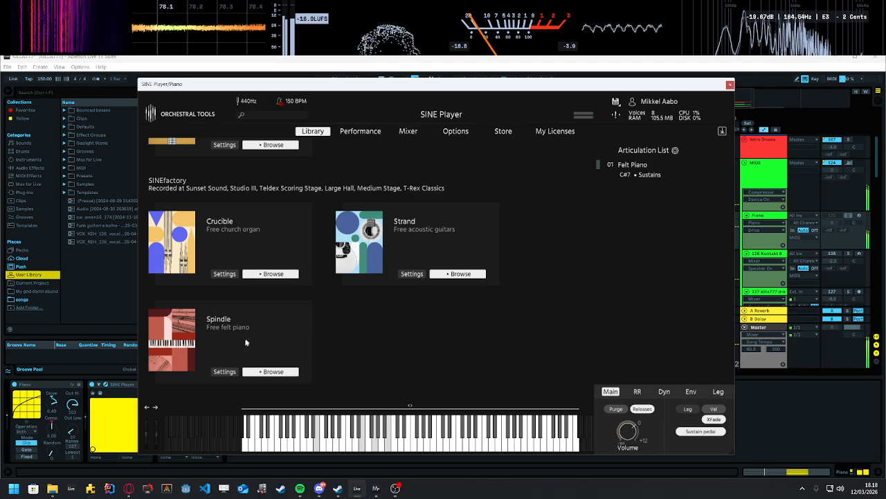
{"action": "scroll", "coordinate": [208, 330], "scroll_direction": "up", "scroll_amount": 2}
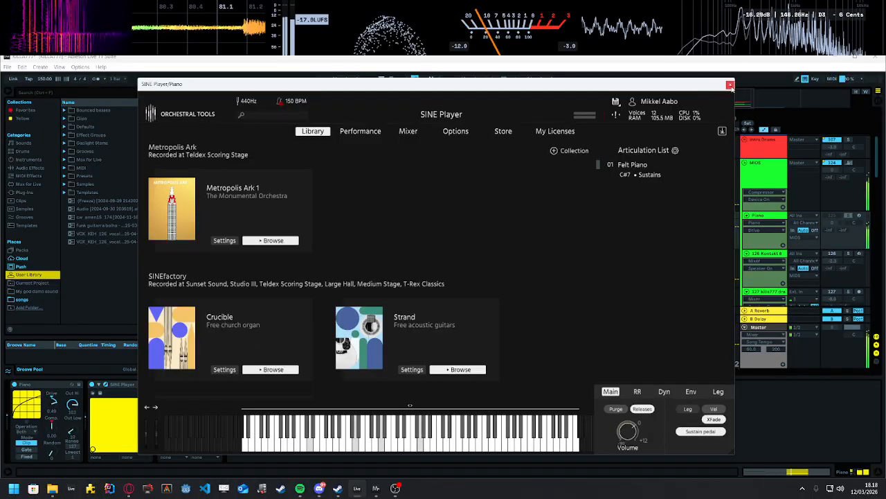
{"action": "left_click", "coordinate": [730, 85]}
{"action": "key", "text": "space"}
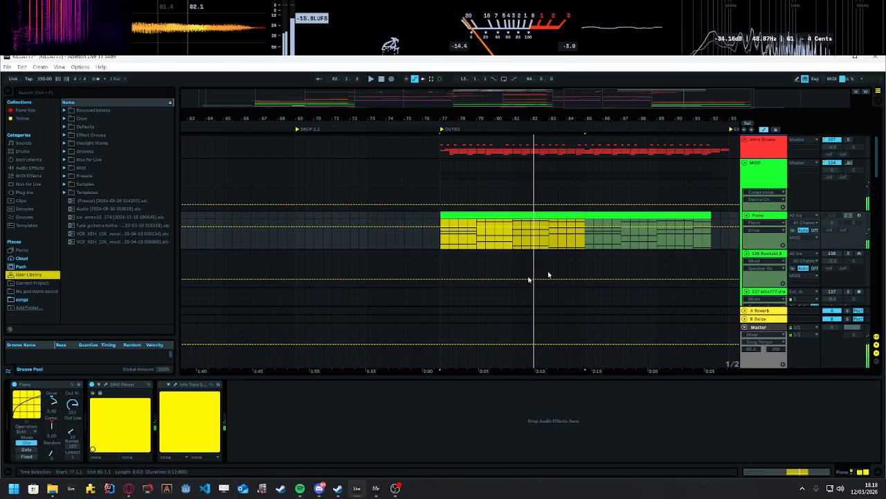
Step: Select the velocity device on the Piano track and inspect the notes of the first Piano clip
{"action": "left_click", "coordinate": [30, 386]}
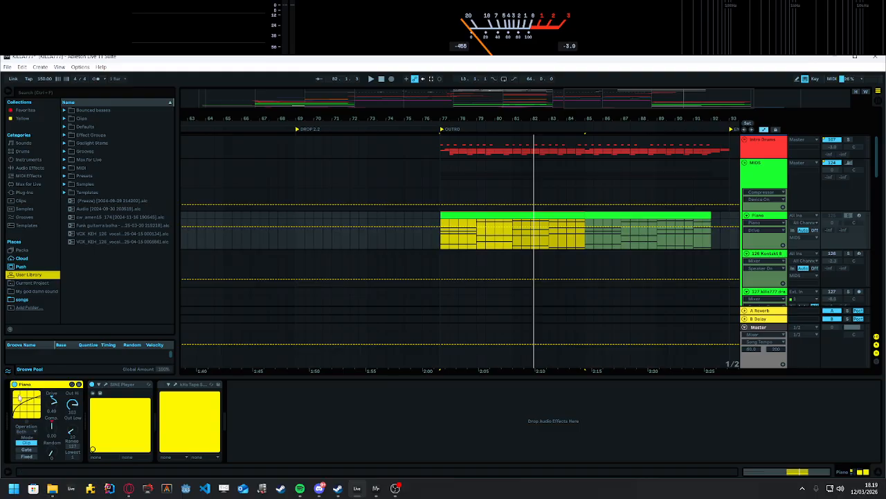
{"action": "double_click", "coordinate": [531, 215]}
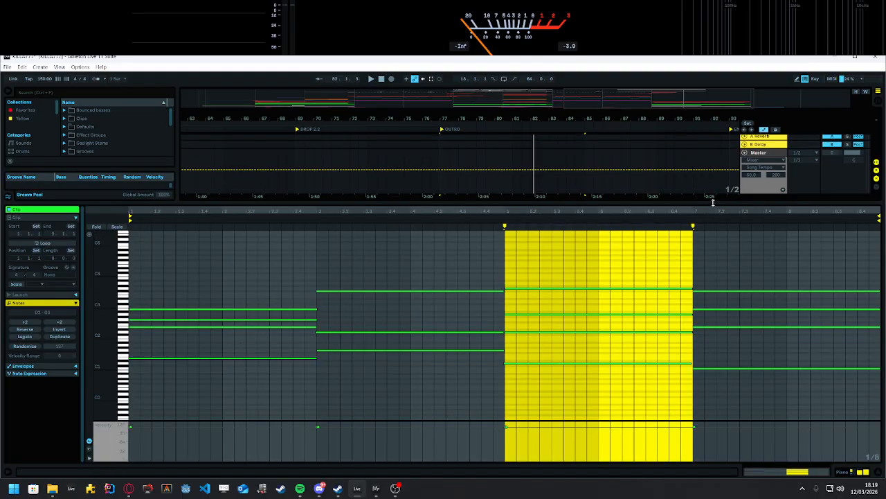
{"action": "key", "text": "shift+Tab"}
Step: Play the Piano track in solo from bar 77 and audition it with the kHs Tape Stop effect switched on
{"action": "key", "text": "space"}
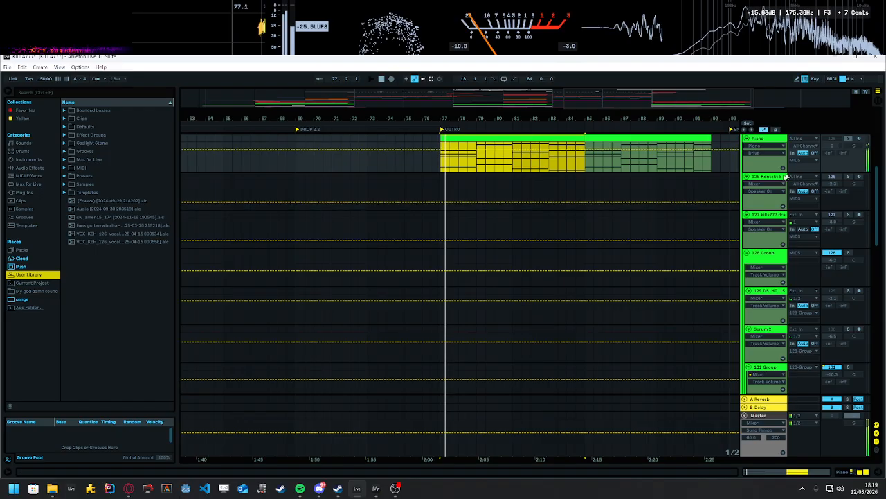
{"action": "scroll", "coordinate": [729, 283], "scroll_direction": "up", "scroll_amount": 4}
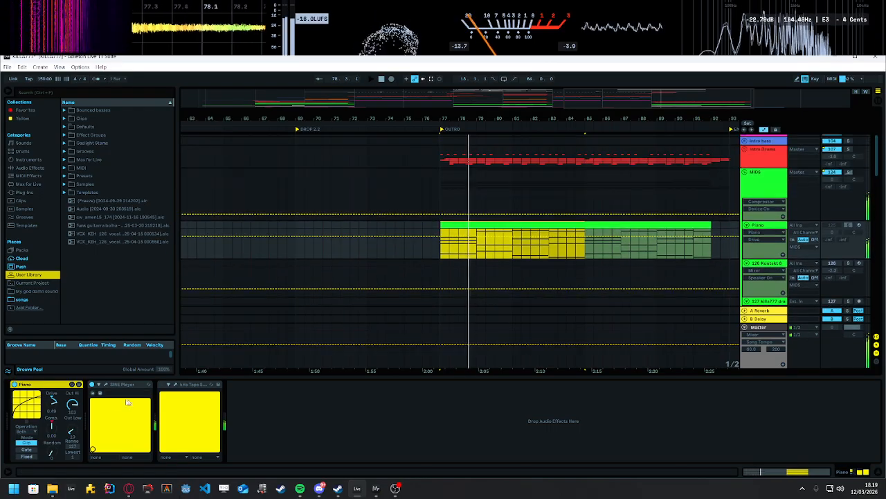
{"action": "left_click", "coordinate": [187, 385]}
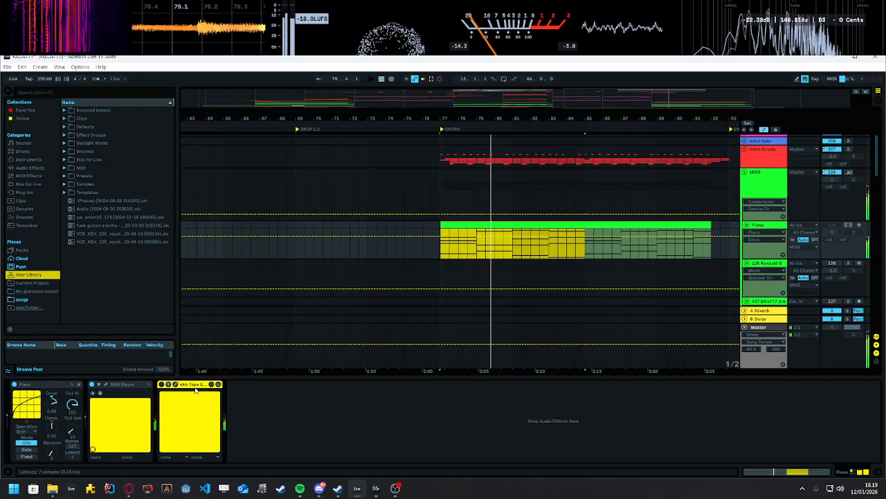
{"action": "key", "text": "space"}
{"action": "key", "text": "space"}
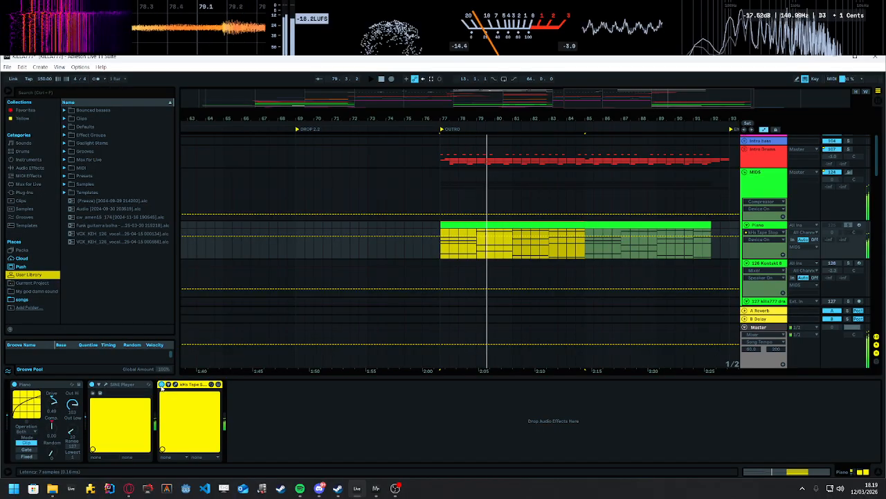
Step: Audition track 138 Serum 2 of the 137 Group in solo from bar 77
{"action": "scroll", "coordinate": [757, 199], "scroll_direction": "up", "scroll_amount": 3}
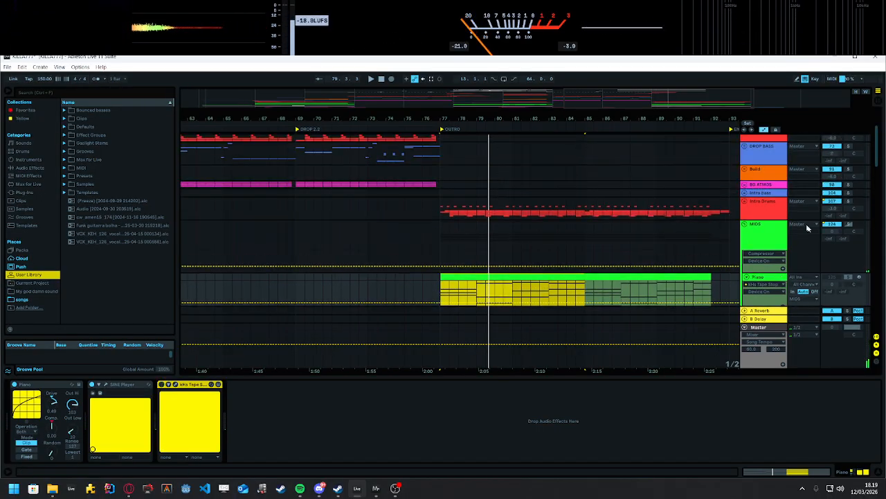
{"action": "scroll", "coordinate": [757, 229], "scroll_direction": "down", "scroll_amount": 6}
{"action": "scroll", "coordinate": [797, 233], "scroll_direction": "up", "scroll_amount": 4}
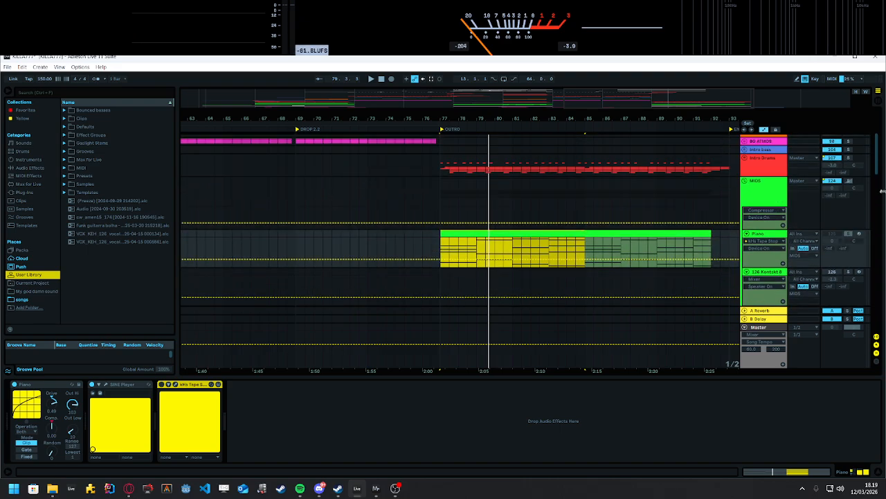
{"action": "left_click_drag", "start_coordinate": [876, 169], "coordinate": [872, 265]}
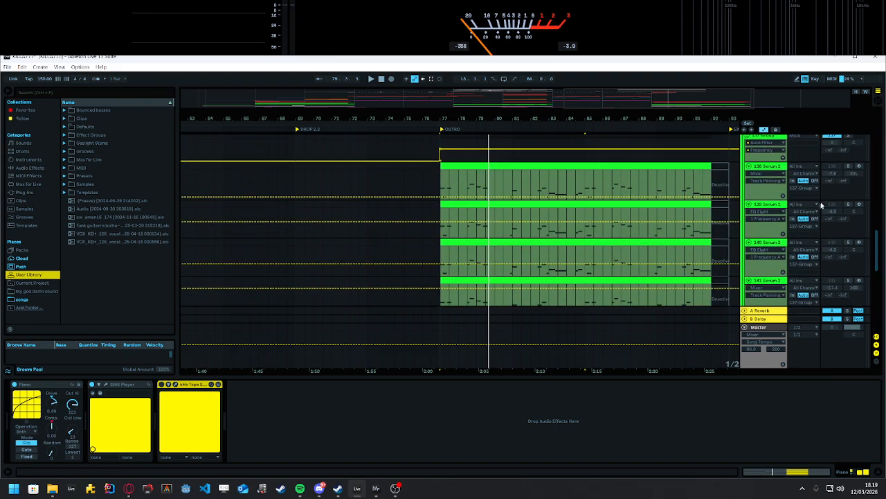
{"action": "key", "text": "space"}
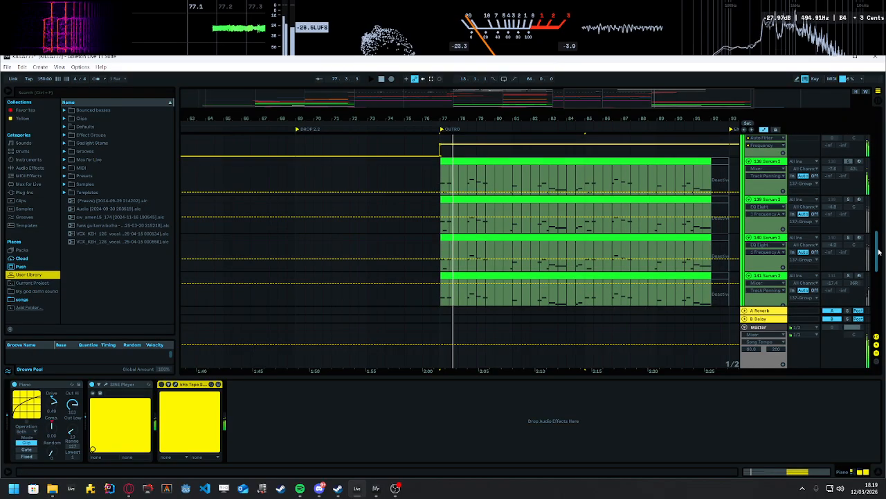
{"action": "scroll", "coordinate": [589, 173], "scroll_direction": "down", "scroll_amount": 1}
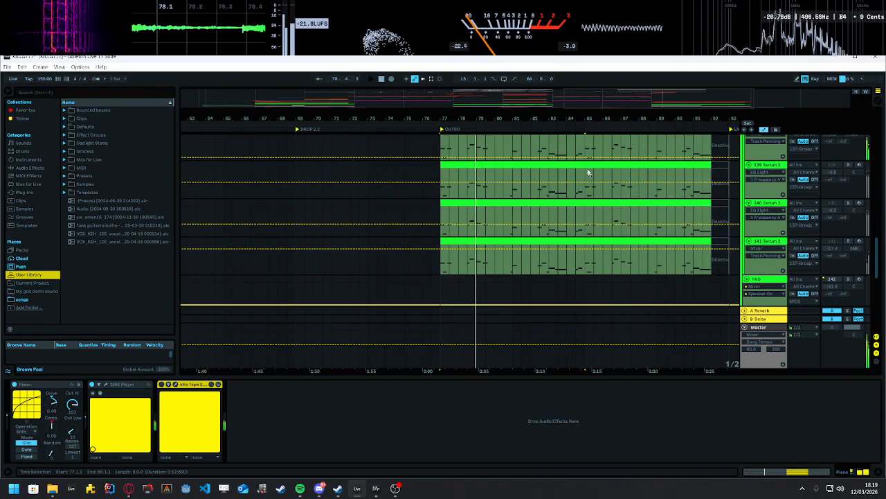
{"action": "left_click_drag", "start_coordinate": [648, 104], "coordinate": [683, 103]}
{"action": "scroll", "coordinate": [679, 222], "scroll_direction": "up", "scroll_amount": 2}
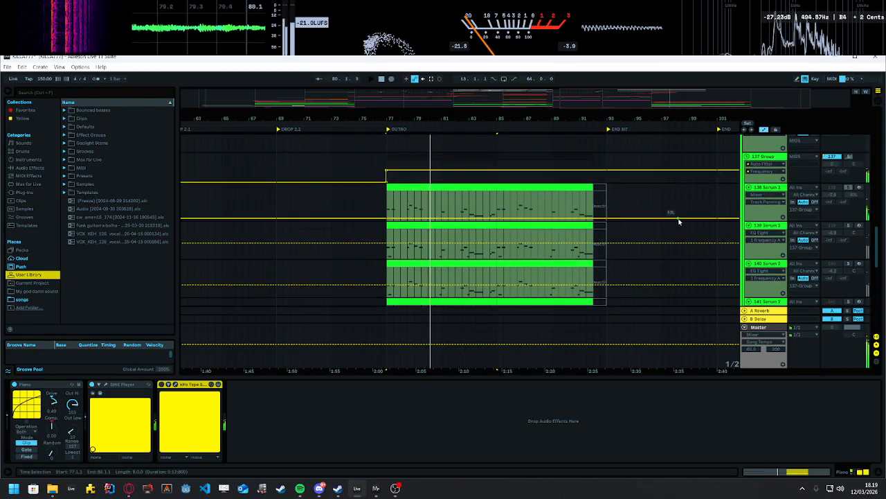
Step: Play track 144 Serum 2 of the Pluck group in solo and select its first clip to show the effect chain
{"action": "scroll", "coordinate": [679, 221], "scroll_direction": "down", "scroll_amount": 4}
{"action": "scroll", "coordinate": [721, 224], "scroll_direction": "down", "scroll_amount": 2}
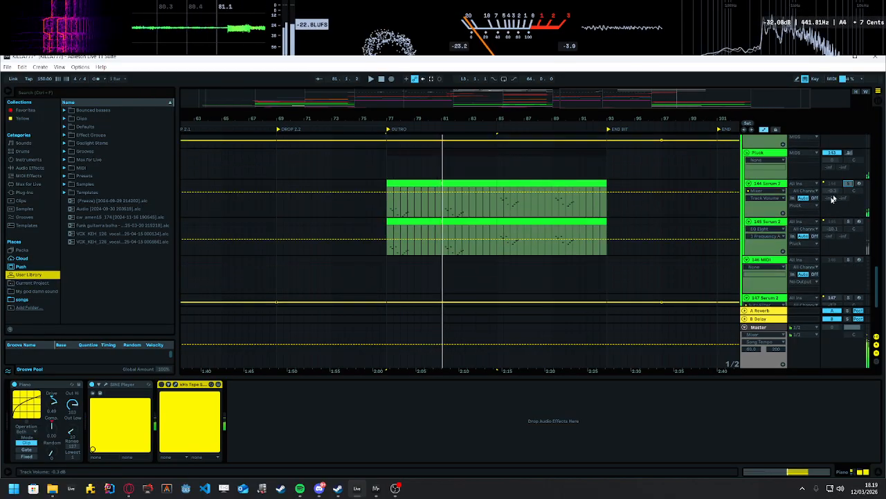
{"action": "key", "text": "space"}
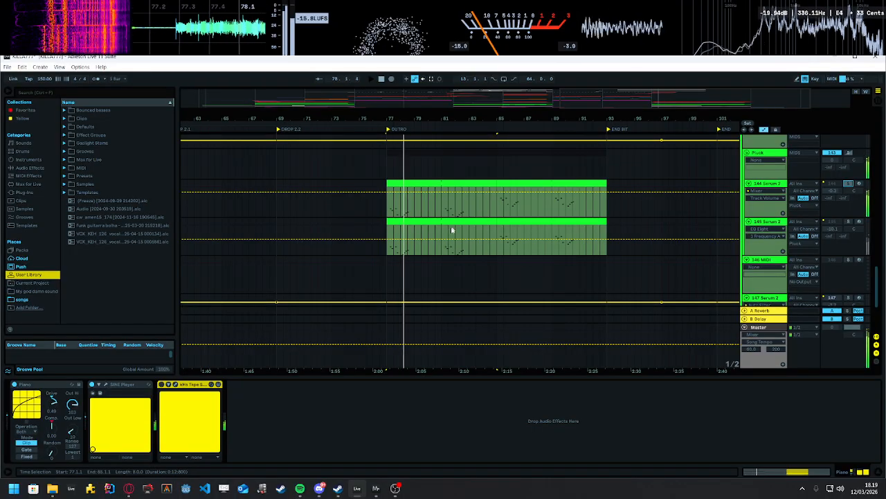
{"action": "left_click", "coordinate": [421, 192]}
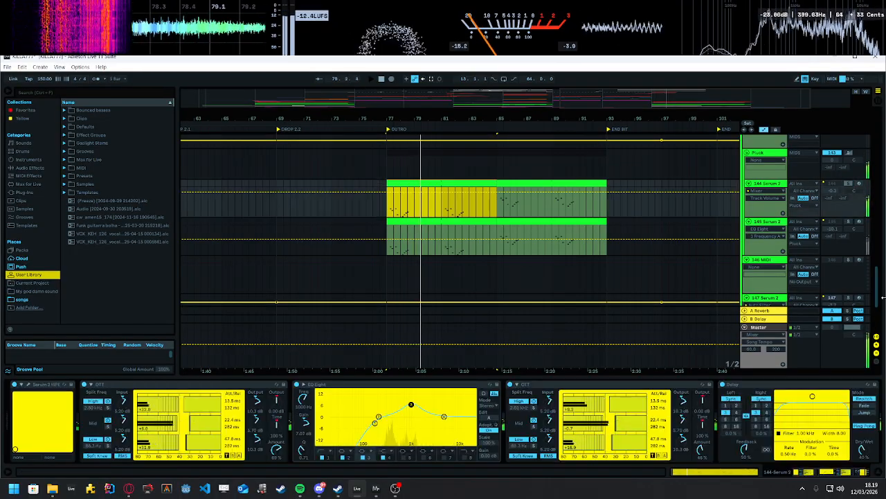
Step: Fold the MIDS group and play the Intro Drums group in solo from bar 77
{"action": "scroll", "coordinate": [776, 246], "scroll_direction": "up", "scroll_amount": 10}
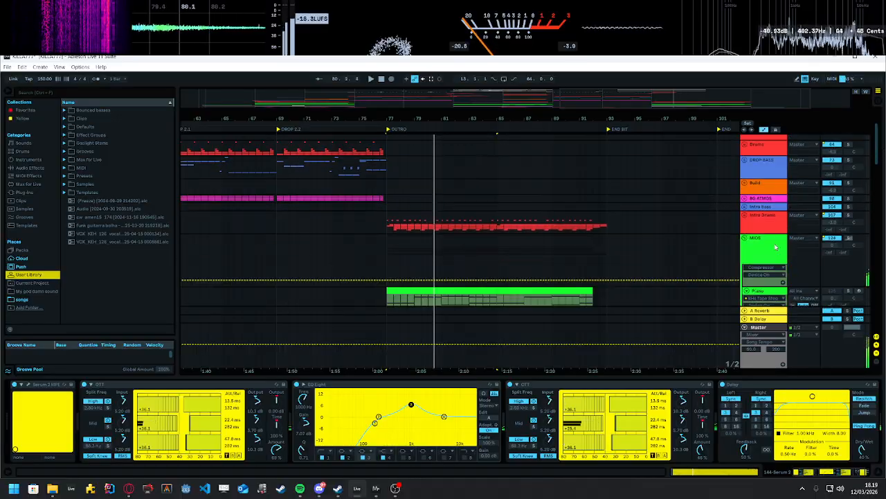
{"action": "scroll", "coordinate": [776, 246], "scroll_direction": "up", "scroll_amount": 3}
{"action": "left_click_drag", "start_coordinate": [545, 96], "coordinate": [545, 83]}
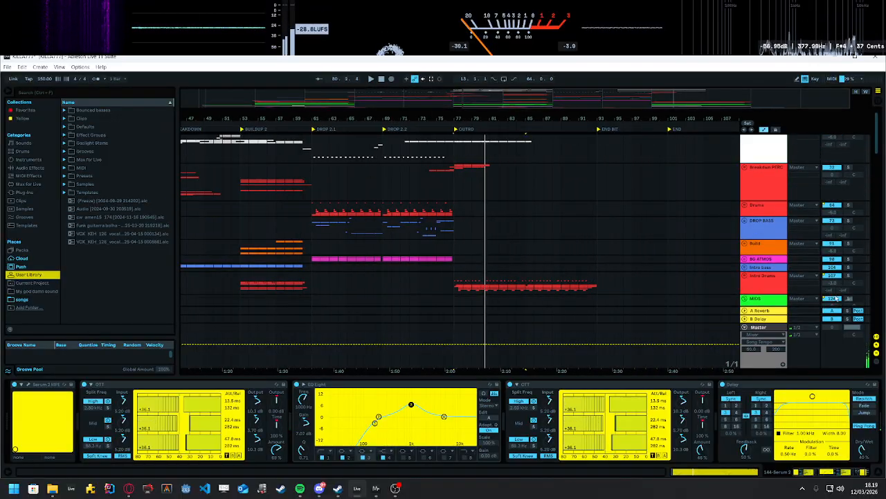
{"action": "key", "text": "space"}
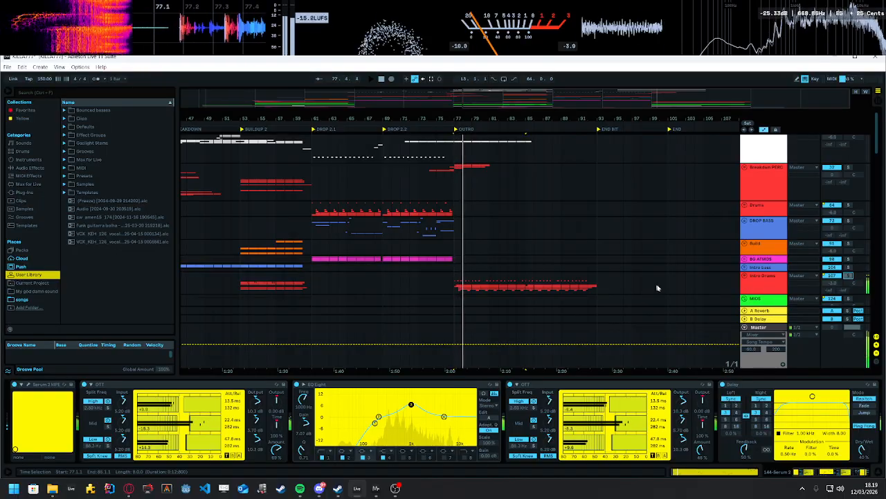
Step: Unfold the Intro Drums group, look over its tracks during playback and hide the device view
{"action": "left_click", "coordinate": [744, 275]}
{"action": "scroll", "coordinate": [734, 272], "scroll_direction": "down", "scroll_amount": 8}
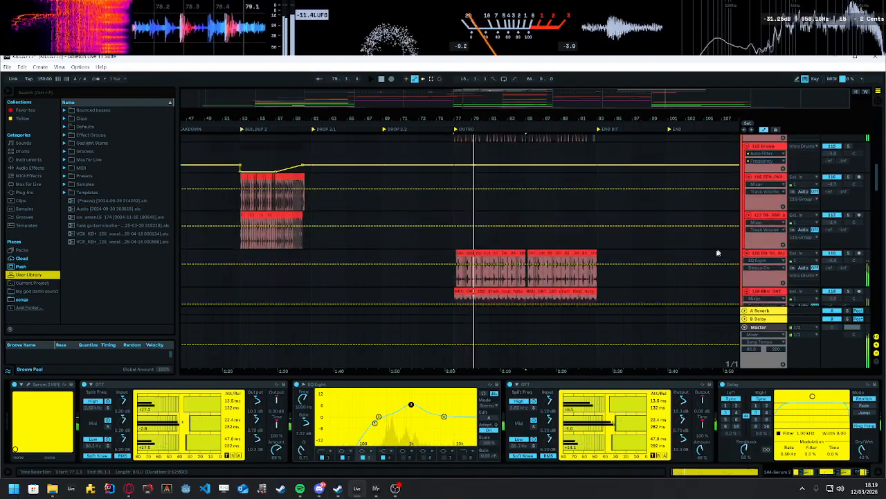
{"action": "scroll", "coordinate": [717, 253], "scroll_direction": "up", "scroll_amount": 3}
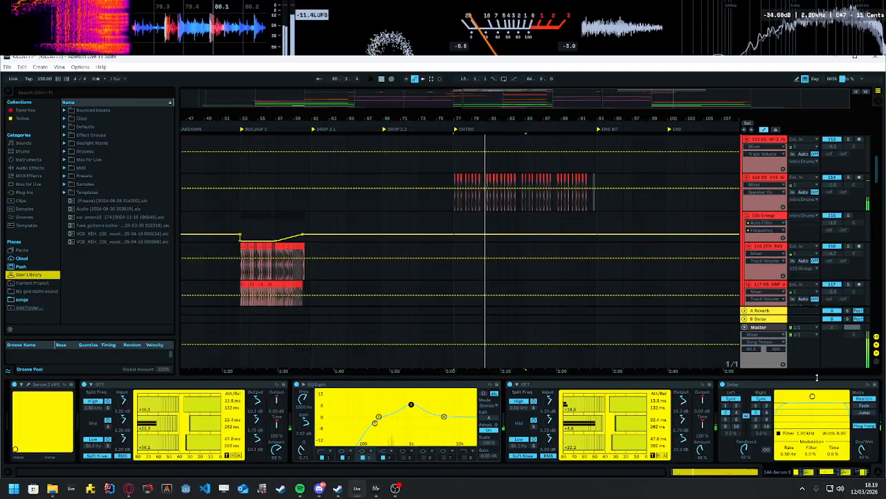
{"action": "left_click_drag", "start_coordinate": [817, 377], "coordinate": [818, 443]}
Step: Select the first drum loop hats clip on track 119 in the outro and play the track in solo
{"action": "scroll", "coordinate": [689, 309], "scroll_direction": "down", "scroll_amount": 3}
{"action": "left_click_drag", "start_coordinate": [655, 92], "coordinate": [688, 101]}
{"action": "left_click", "coordinate": [337, 302]}
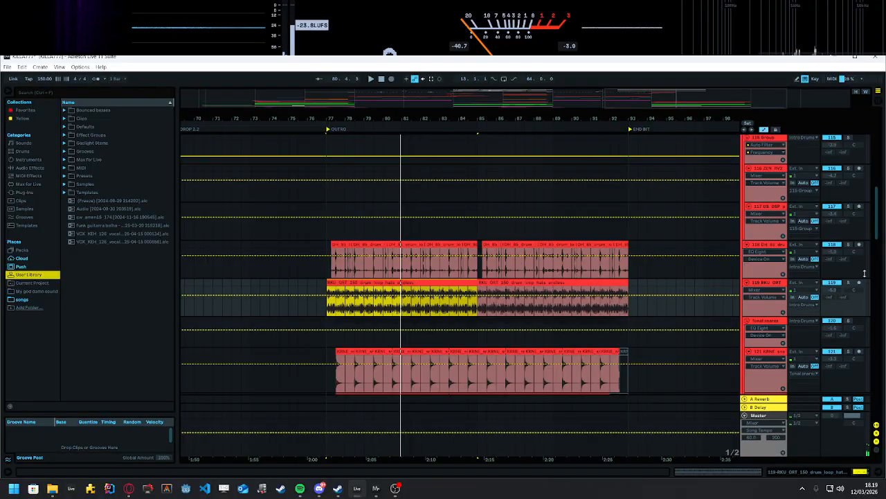
{"action": "left_click_drag", "start_coordinate": [877, 225], "coordinate": [871, 262]}
{"action": "scroll", "coordinate": [609, 185], "scroll_direction": "up", "scroll_amount": 3}
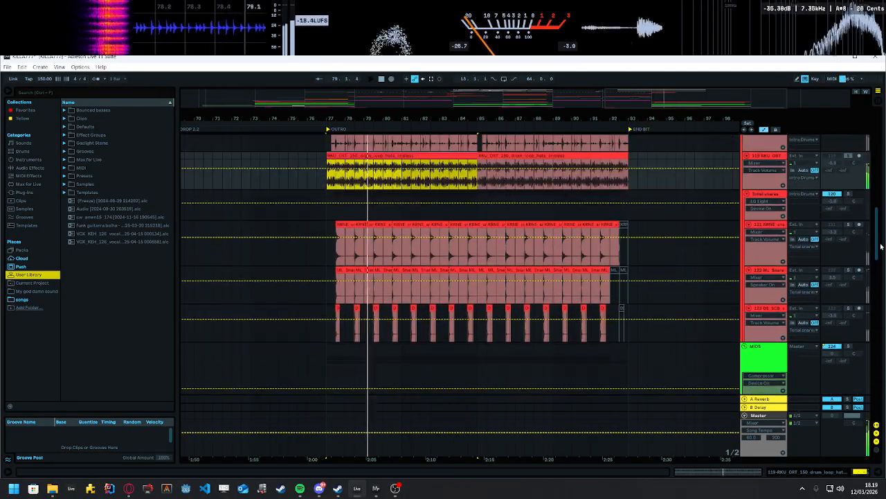
Step: Play the Tonal snares group in solo from bar 77 and show the whole arrangement
{"action": "left_click", "coordinate": [854, 196]}
{"action": "key", "text": "space"}
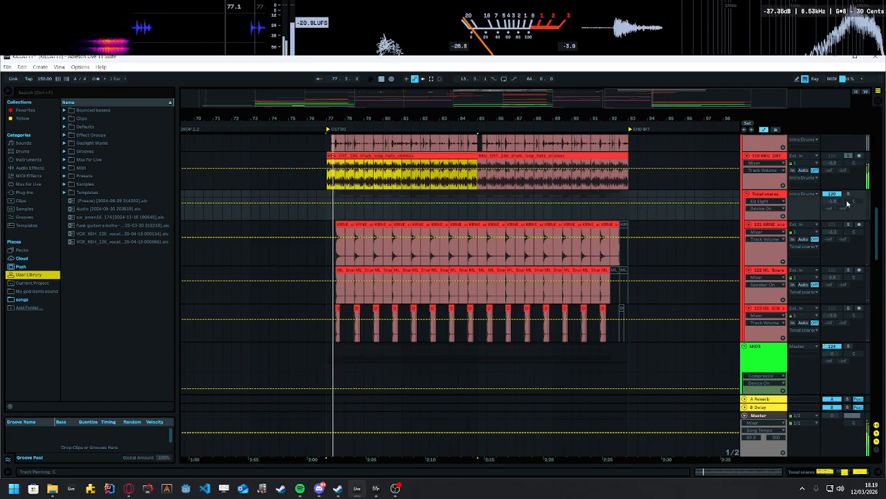
{"action": "left_click", "coordinate": [848, 194]}
{"action": "left_click_drag", "start_coordinate": [877, 230], "coordinate": [878, 220]}
{"action": "left_click", "coordinate": [473, 99]}
{"action": "left_click_drag", "start_coordinate": [473, 99], "coordinate": [478, 69]}
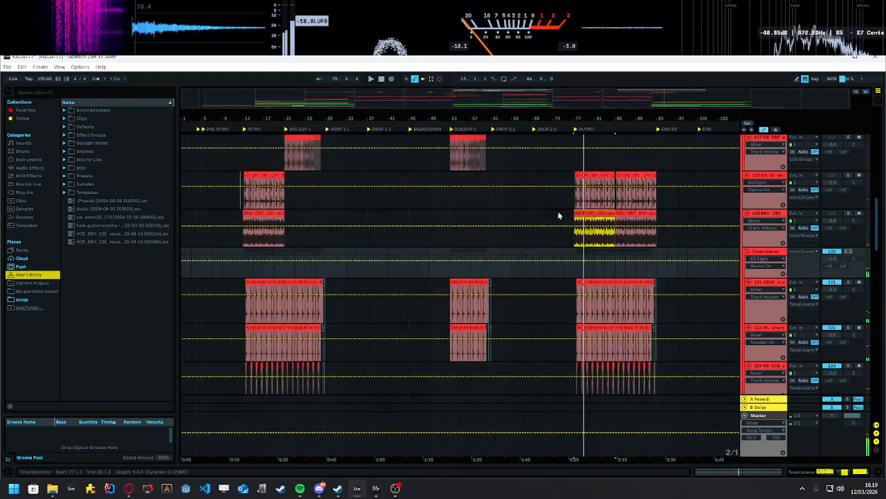
Step: Fold the Intro Drums group and play the BG ATMOS group in solo from the start of drop 2.1
{"action": "scroll", "coordinate": [318, 289], "scroll_direction": "up", "scroll_amount": 10}
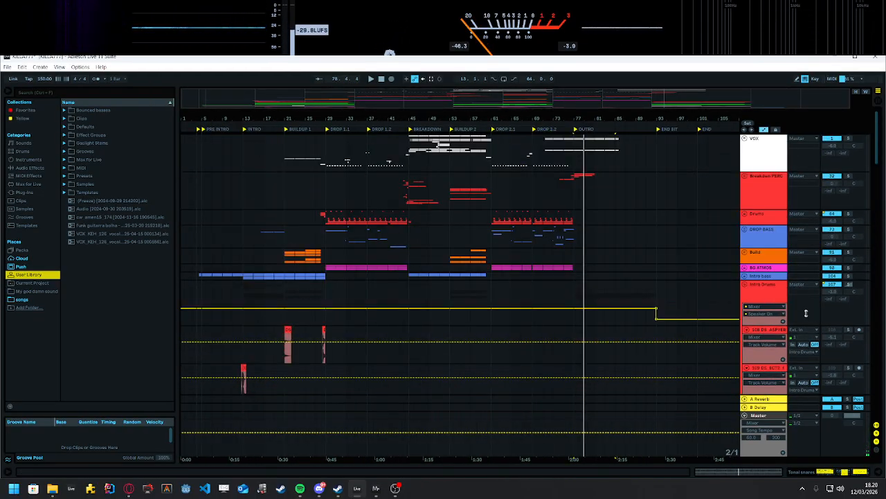
{"action": "left_click", "coordinate": [745, 285]}
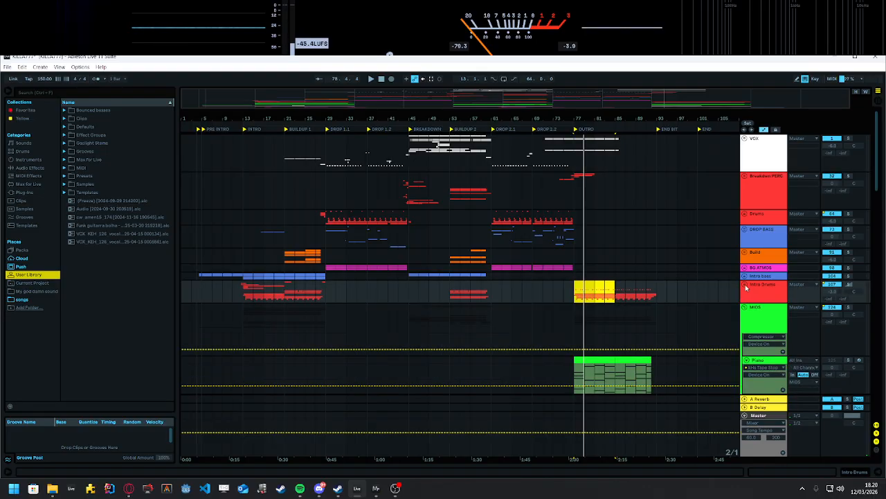
{"action": "left_click", "coordinate": [492, 270]}
{"action": "key", "text": "space"}
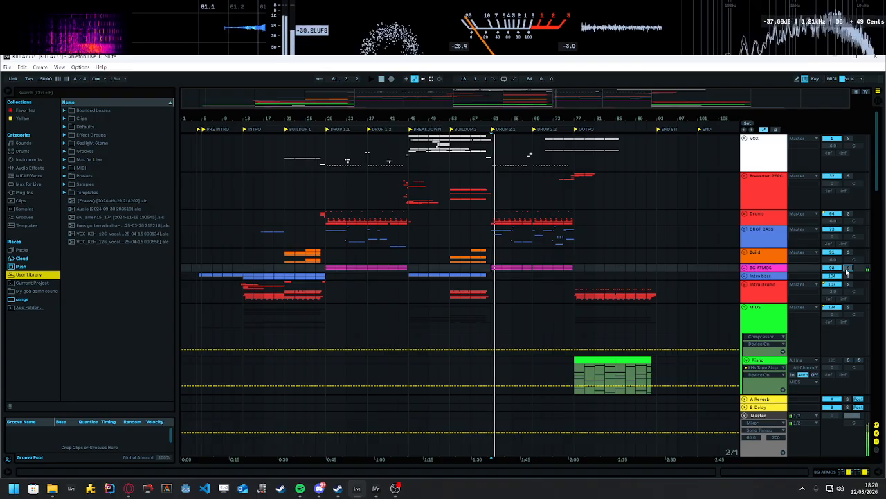
{"action": "scroll", "coordinate": [602, 291], "scroll_direction": "down", "scroll_amount": 2}
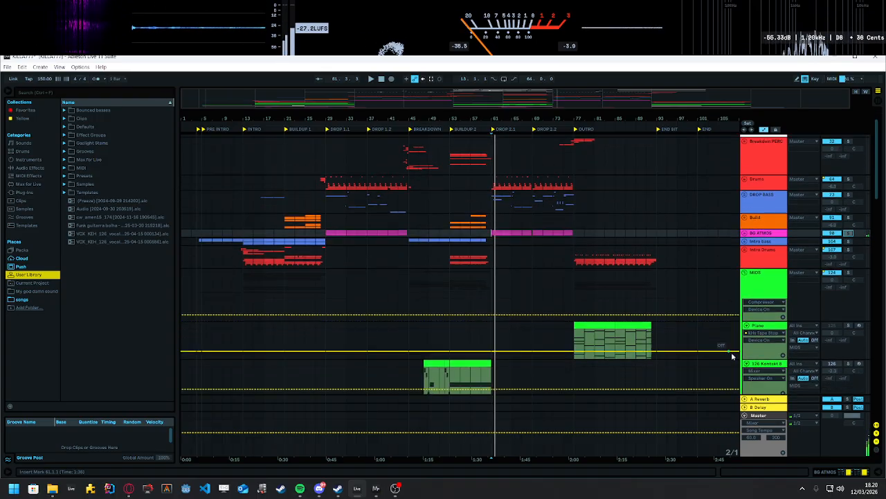
Step: Show the Master track's effect chain and look over its OTT, Utility and kHs Tape Stop devices
{"action": "left_click", "coordinate": [762, 416]}
{"action": "double_click", "coordinate": [765, 419]}
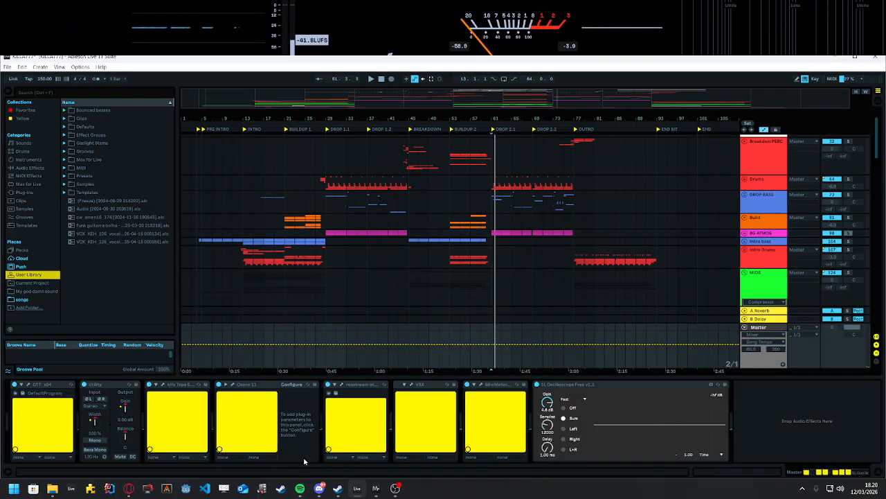
{"action": "double_click", "coordinate": [50, 384]}
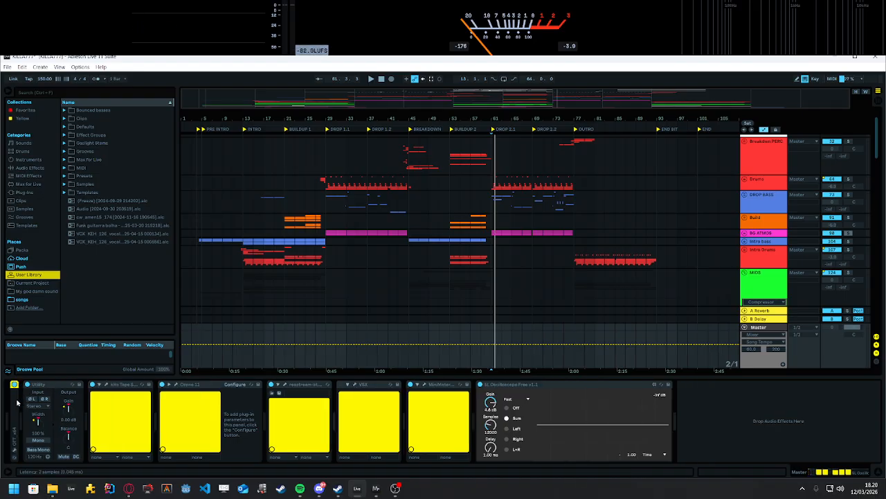
{"action": "double_click", "coordinate": [16, 402]}
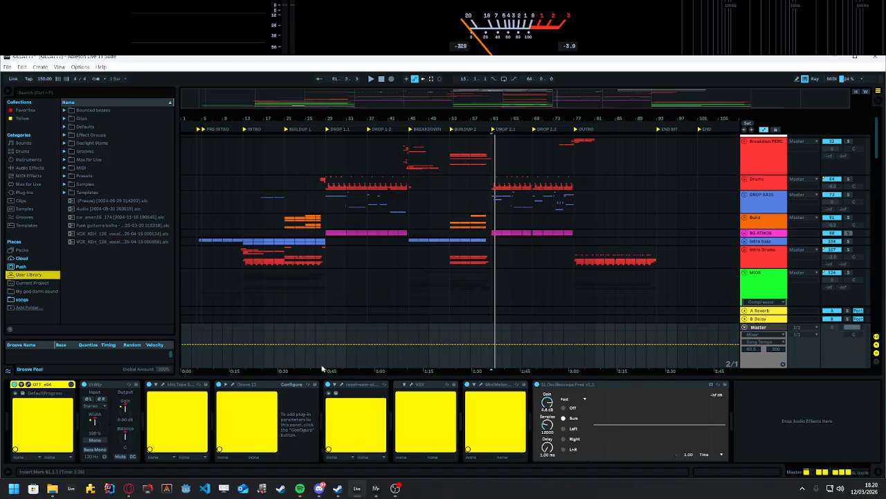
{"action": "double_click", "coordinate": [99, 385]}
{"action": "double_click", "coordinate": [84, 400]}
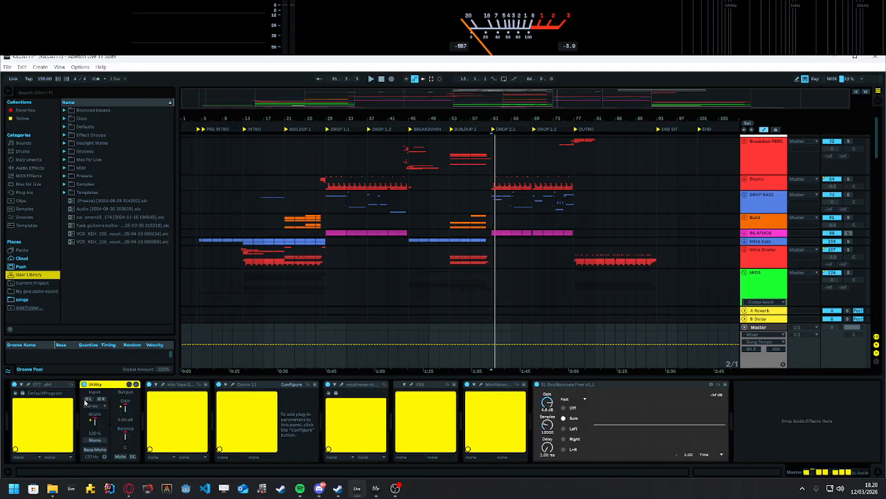
{"action": "left_click", "coordinate": [177, 386]}
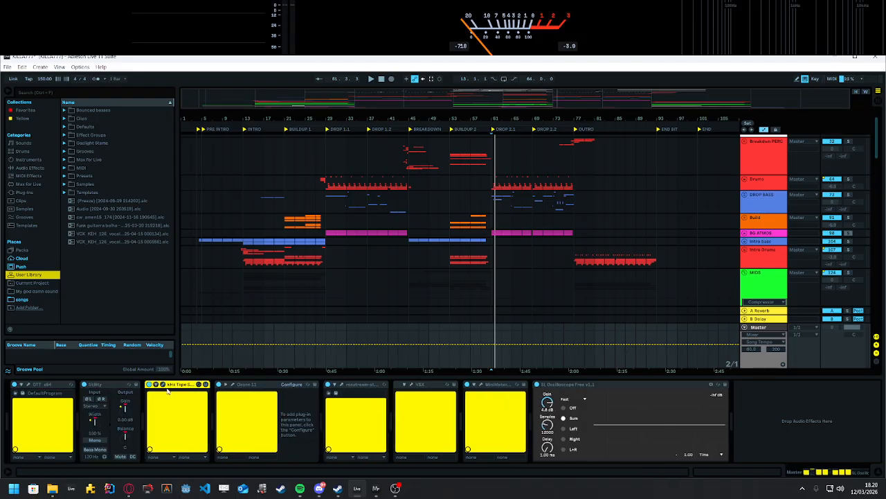
Step: Display the kHs Tape Stop Play automation on the Master track
{"action": "left_click", "coordinate": [770, 348]}
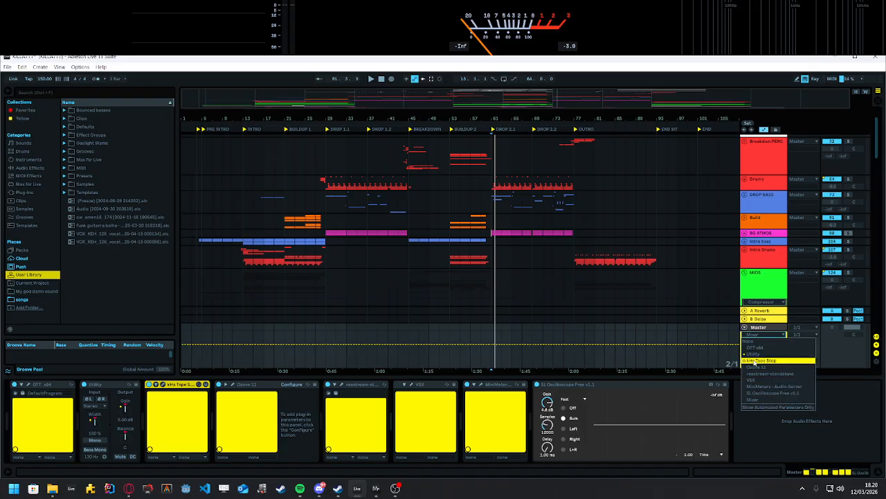
{"action": "left_click", "coordinate": [749, 343]}
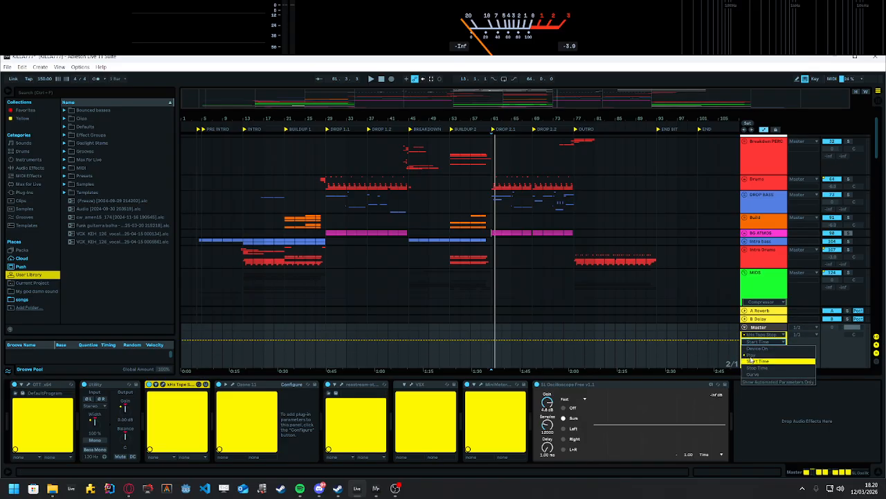
{"action": "left_click", "coordinate": [751, 355]}
{"action": "left_click", "coordinate": [266, 353]}
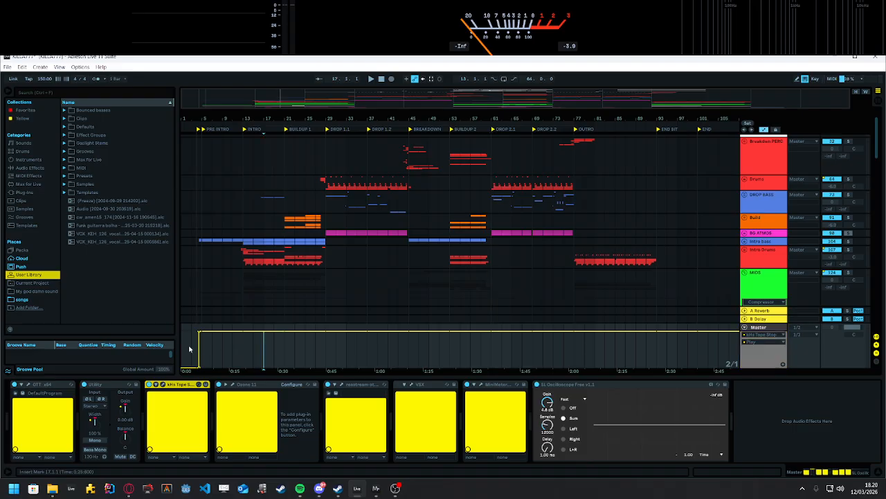
Step: Play the song's opening from bar 3 across the tape stop automation and clear the solo on the groups
{"action": "key", "text": "space"}
{"action": "scroll", "coordinate": [208, 325], "scroll_direction": "up", "scroll_amount": 3}
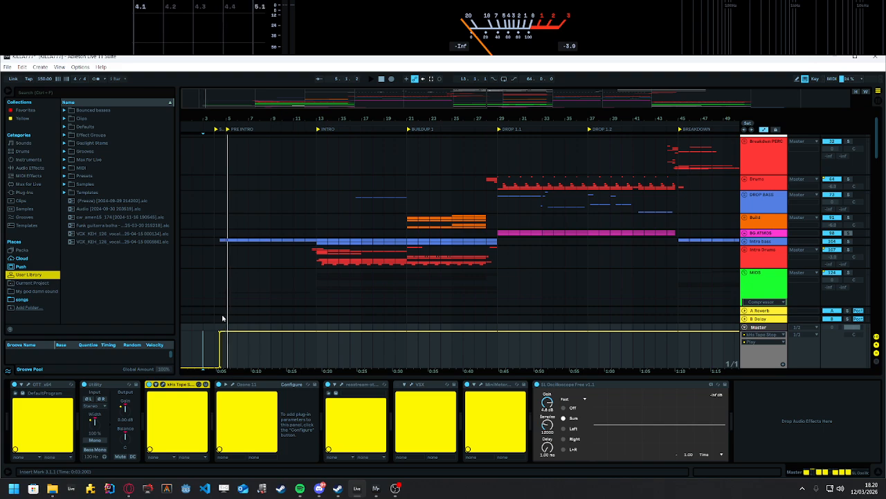
{"action": "left_click", "coordinate": [848, 249]}
{"action": "left_click", "coordinate": [849, 250]}
{"action": "key", "text": "space"}
{"action": "key", "text": "space"}
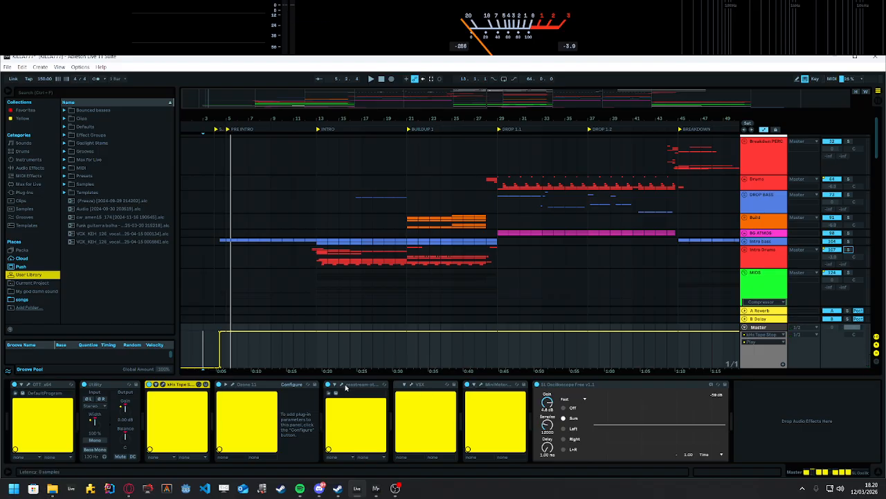
Step: Inspect the kHs Tape Stop and ReaStream plug-in windows on the Master, close both and select the MiniMeters device
{"action": "left_click", "coordinate": [162, 385]}
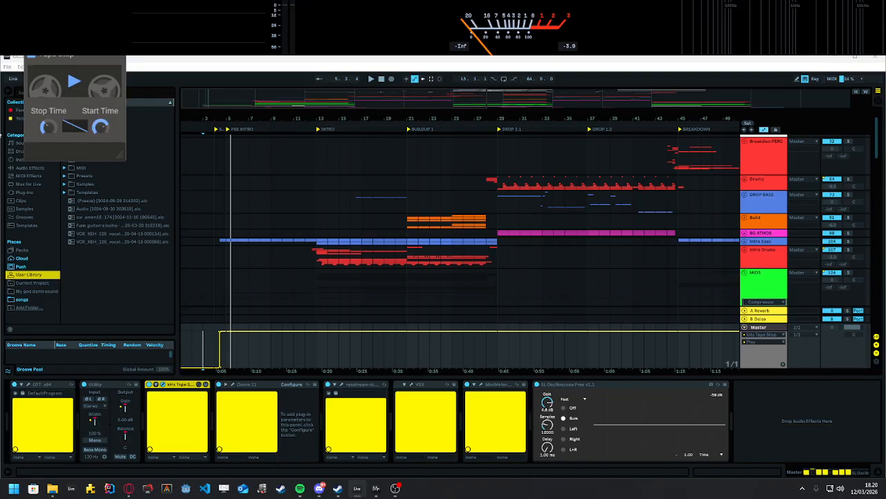
{"action": "left_click", "coordinate": [164, 386]}
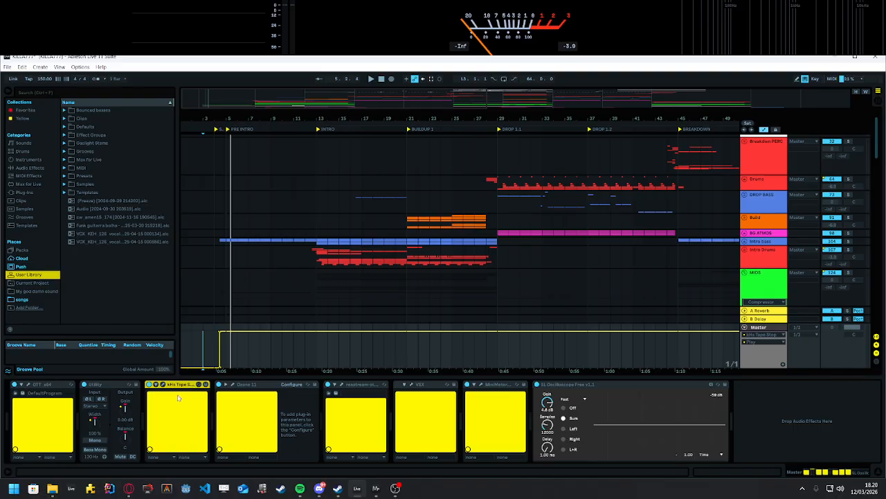
{"action": "left_click", "coordinate": [341, 384]}
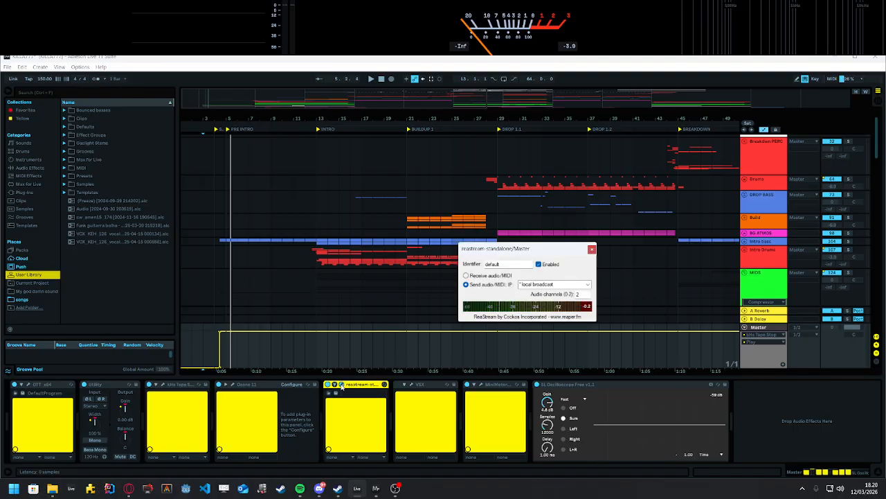
{"action": "left_click", "coordinate": [342, 385]}
{"action": "left_click", "coordinate": [341, 385]}
{"action": "left_click", "coordinate": [341, 385]}
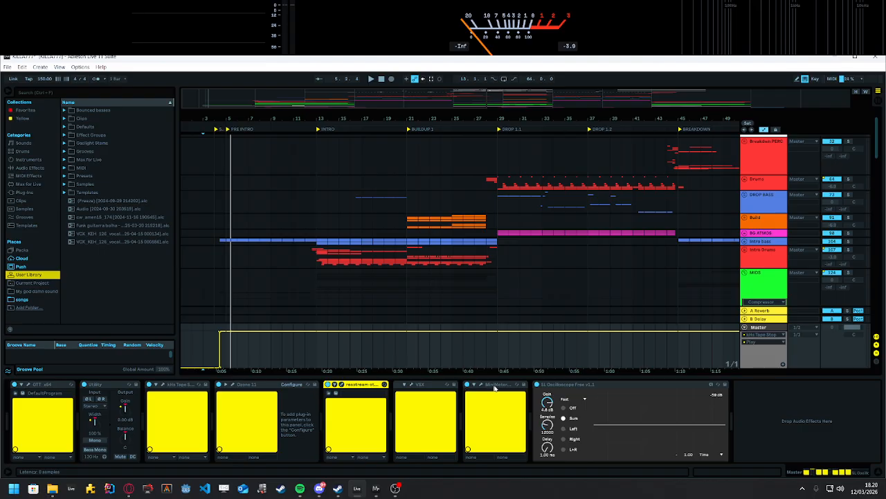
{"action": "left_click", "coordinate": [495, 386]}
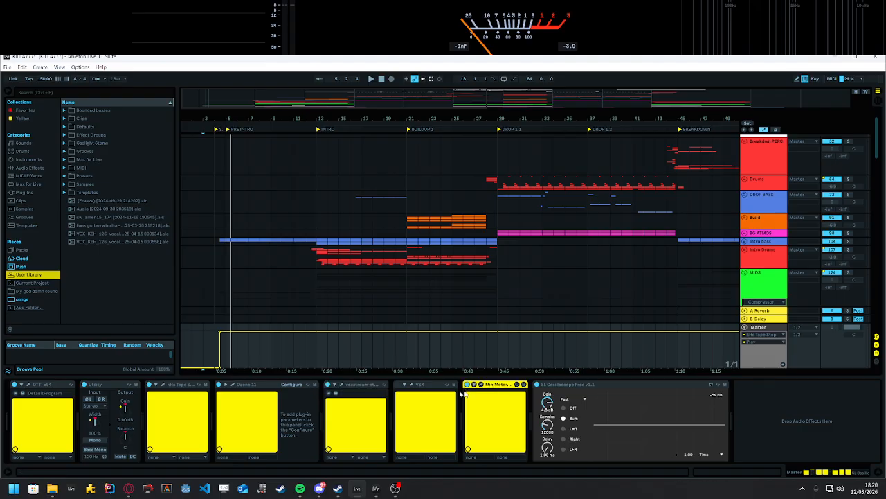
Step: Open the VSX plug-in on the Master and turn off its level match bypass to show the SUV room
{"action": "left_click", "coordinate": [412, 386]}
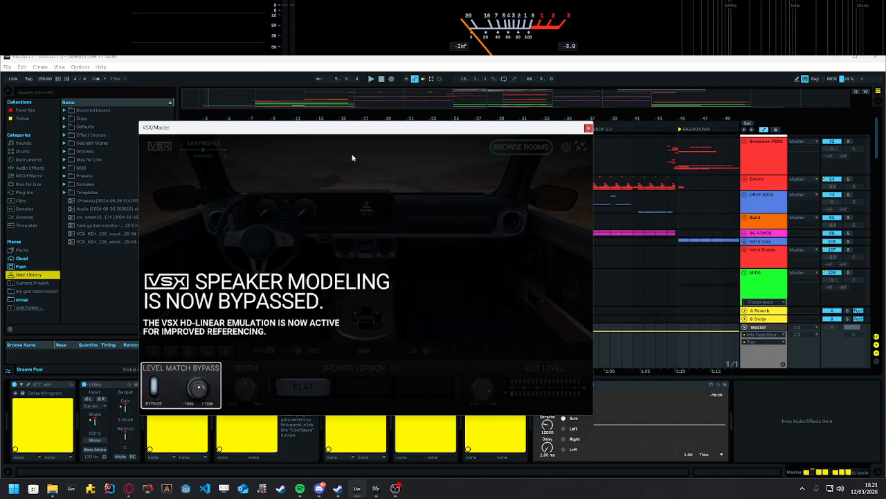
{"action": "left_click_drag", "start_coordinate": [346, 132], "coordinate": [474, 147]}
{"action": "left_click", "coordinate": [291, 408]}
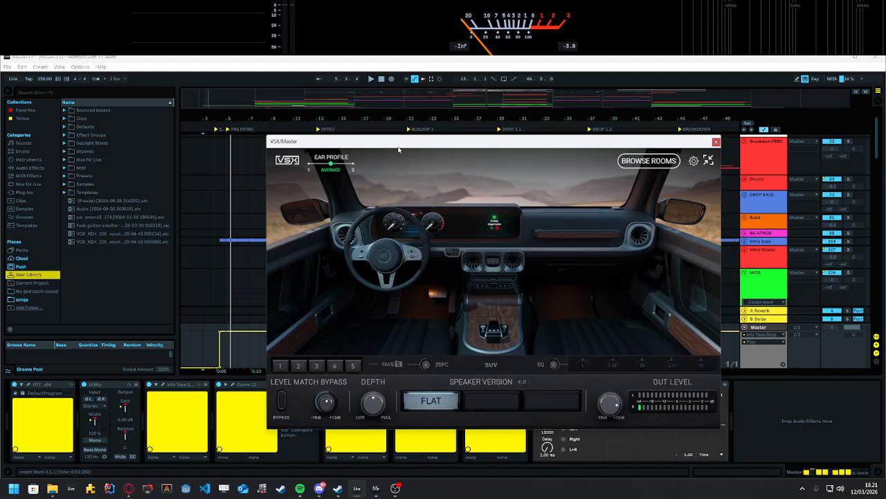
{"action": "left_click_drag", "start_coordinate": [398, 150], "coordinate": [457, 173]}
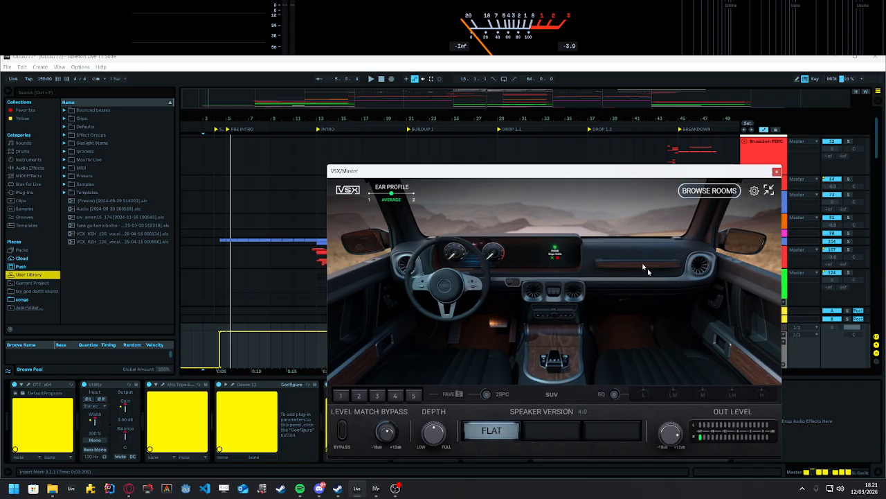
Step: Look through the VSX room library, return home, turn the level match bypass back on and close the plug-in
{"action": "left_click", "coordinate": [709, 191]}
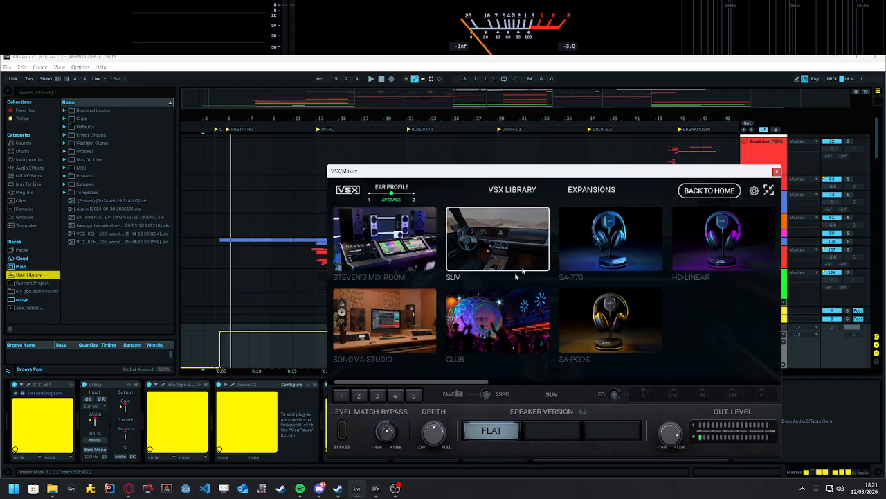
{"action": "left_click", "coordinate": [726, 192]}
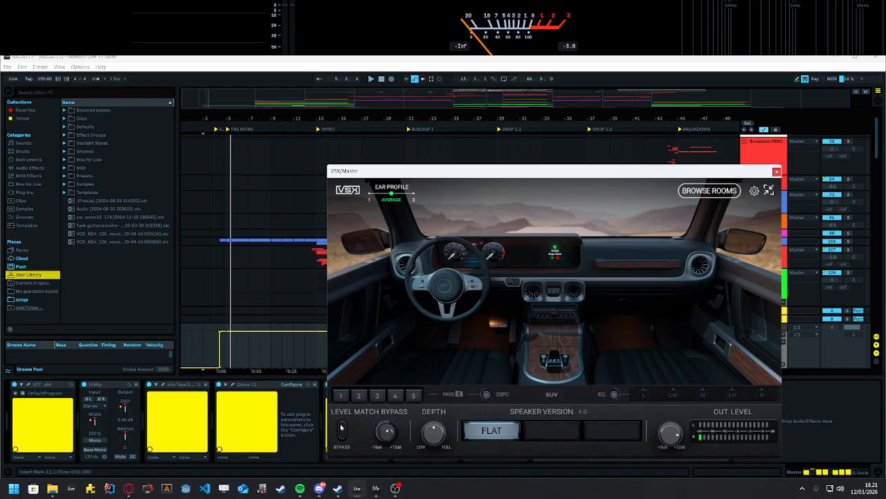
{"action": "left_click", "coordinate": [342, 428]}
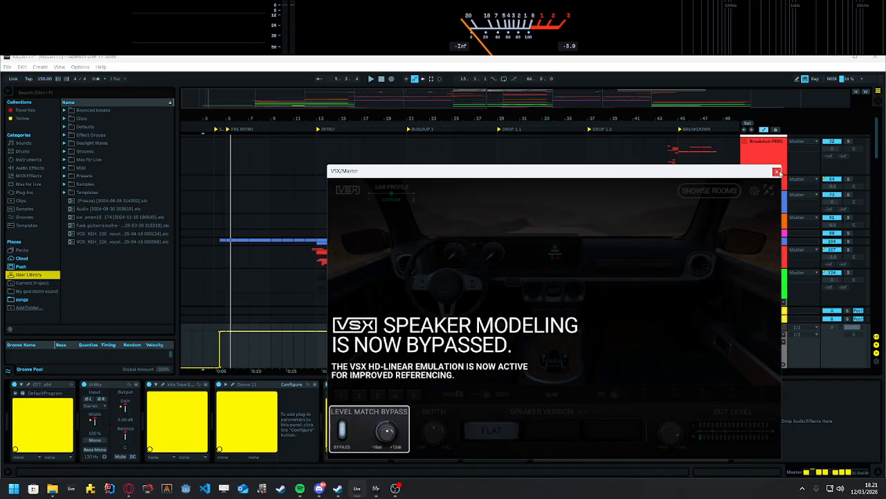
{"action": "left_click", "coordinate": [777, 172]}
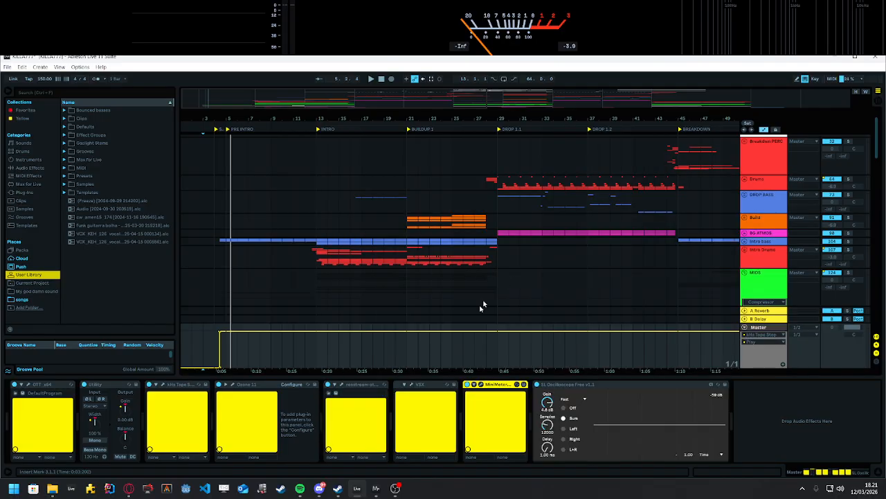
Step: Open the MiniMeters sender window on the Master to check it, and close it again
{"action": "left_click", "coordinate": [480, 385]}
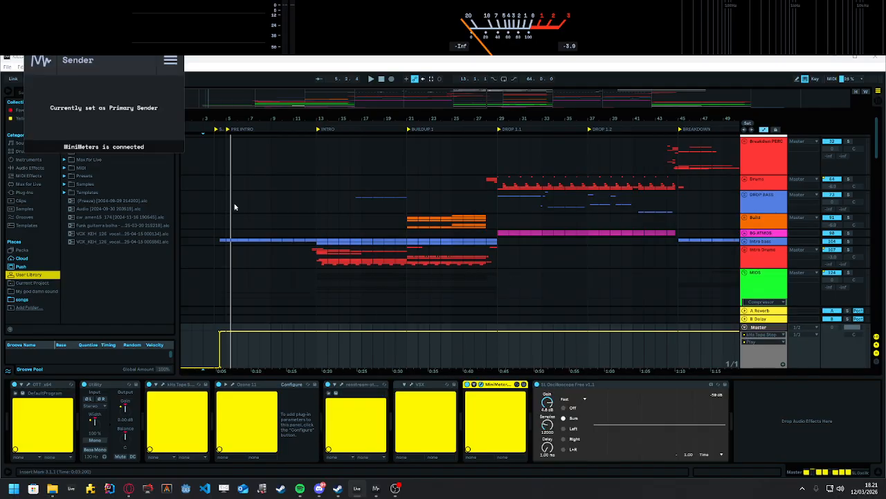
{"action": "left_click", "coordinate": [481, 385]}
{"action": "left_click", "coordinate": [481, 385]}
{"action": "left_click", "coordinate": [481, 385]}
Step: Fold the MIDS group so the Intro Vox and FX groups below it come into view
{"action": "scroll", "coordinate": [470, 334], "scroll_direction": "down", "scroll_amount": 5}
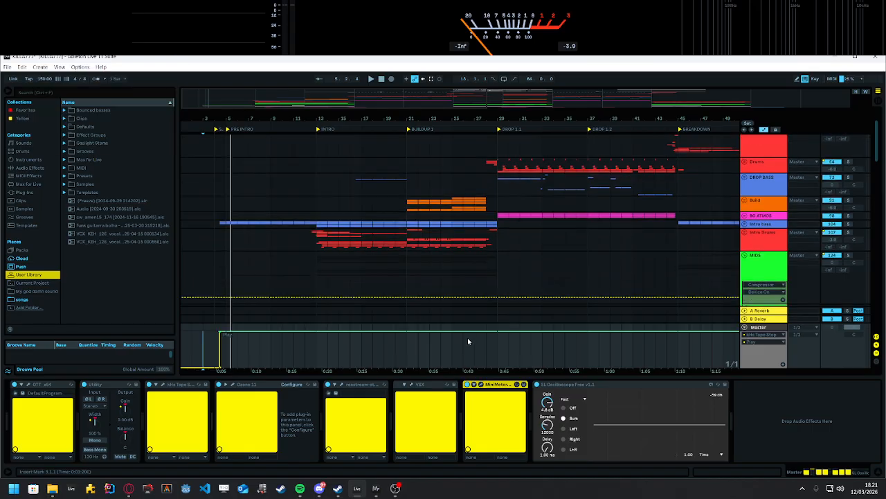
{"action": "scroll", "coordinate": [858, 208], "scroll_direction": "up", "scroll_amount": 1}
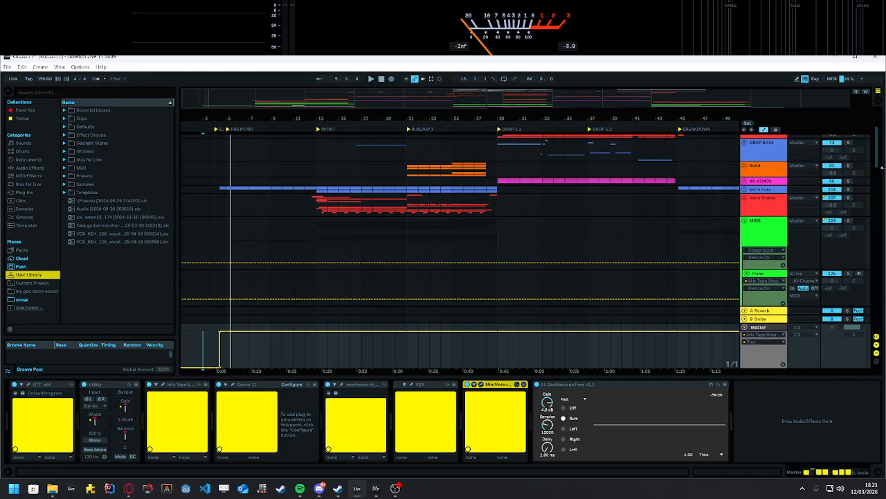
{"action": "left_click_drag", "start_coordinate": [877, 158], "coordinate": [878, 141]}
{"action": "scroll", "coordinate": [755, 302], "scroll_direction": "down", "scroll_amount": 2}
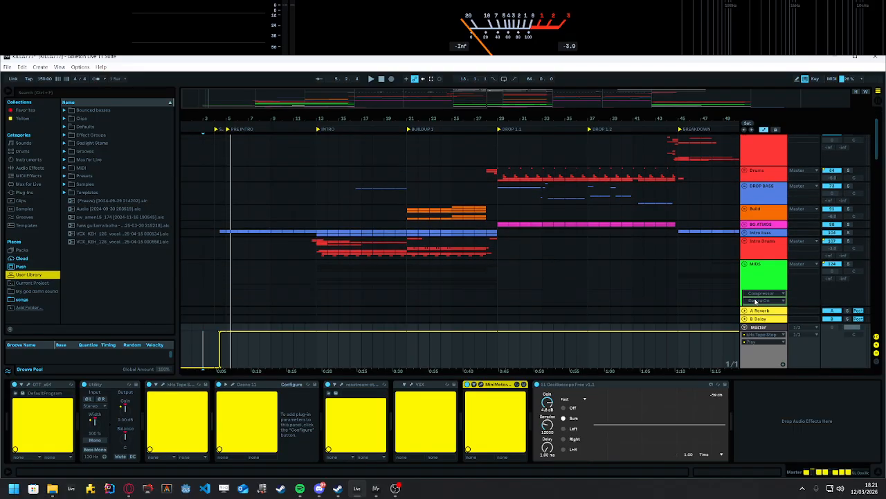
{"action": "left_click", "coordinate": [744, 257]}
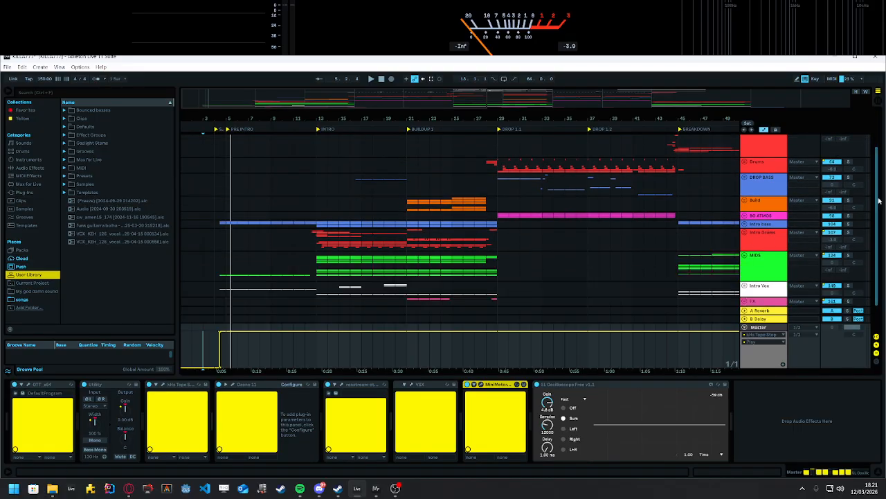
Step: Place the insert marker at bar 44 on the Breakdown PERC group and show the arrangement from drop 2.1 to the end
{"action": "scroll", "coordinate": [879, 201], "scroll_direction": "up", "scroll_amount": 2}
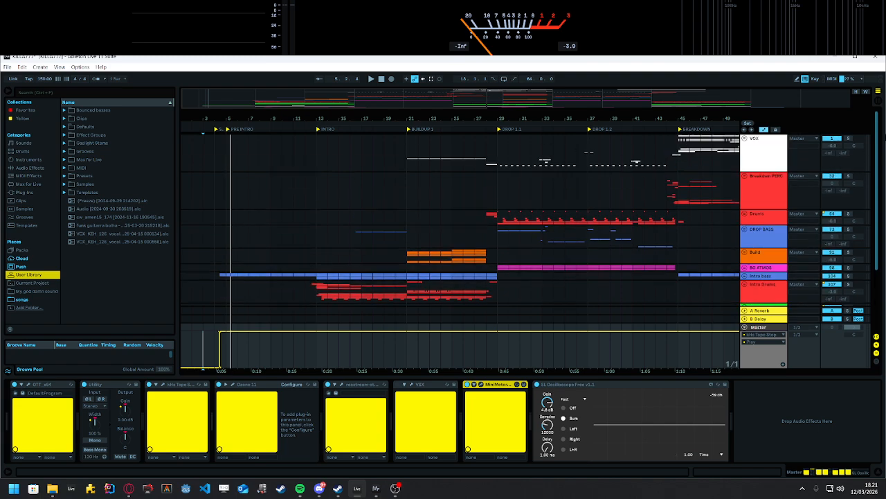
{"action": "left_click", "coordinate": [667, 198]}
{"action": "left_click", "coordinate": [711, 94]}
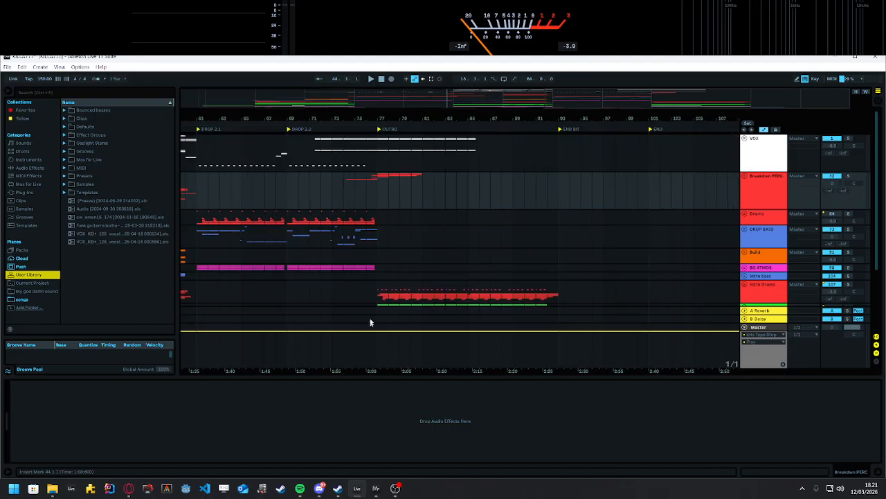
Step: Play the Breakdown PERC group in solo from bar 44 into the breakdown and unfold the group
{"action": "left_click_drag", "start_coordinate": [689, 106], "coordinate": [573, 112]}
{"action": "left_click_drag", "start_coordinate": [315, 110], "coordinate": [452, 220]}
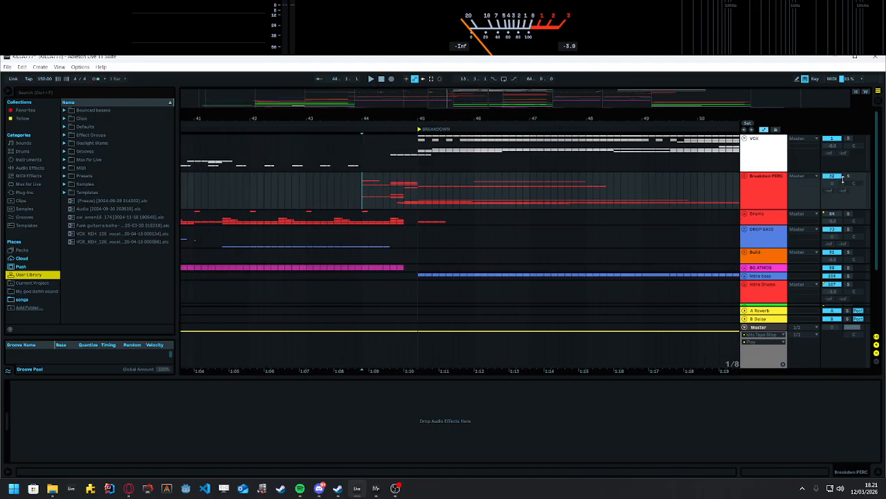
{"action": "key", "text": "space"}
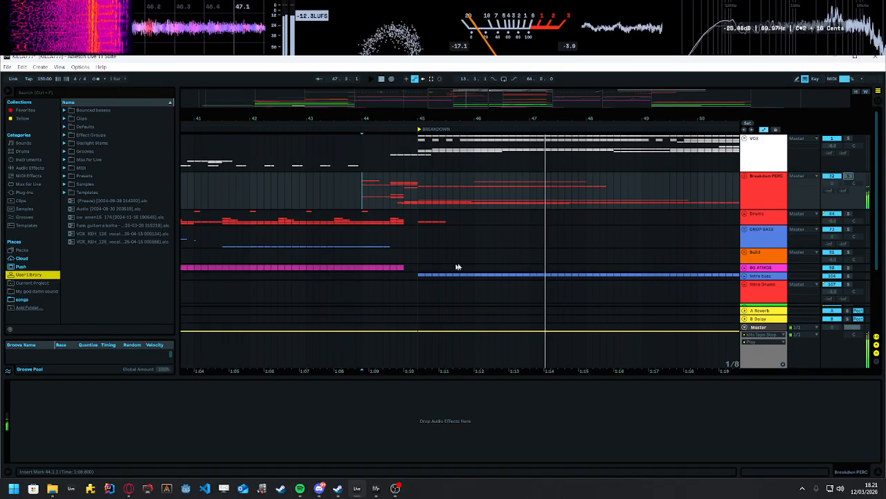
{"action": "left_click", "coordinate": [745, 177]}
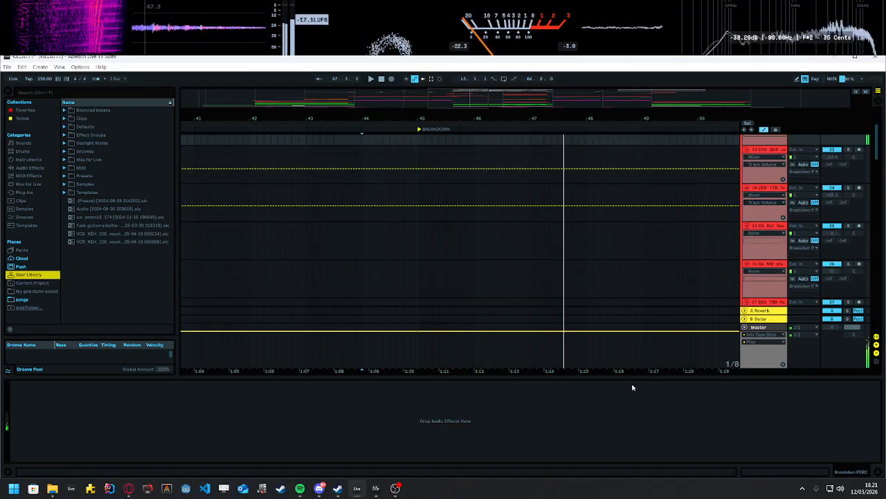
Step: Bring the group's FX clips into view and play the RU_MF one-shot zap track in solo with its Delay shown
{"action": "left_click_drag", "start_coordinate": [617, 376], "coordinate": [617, 457]}
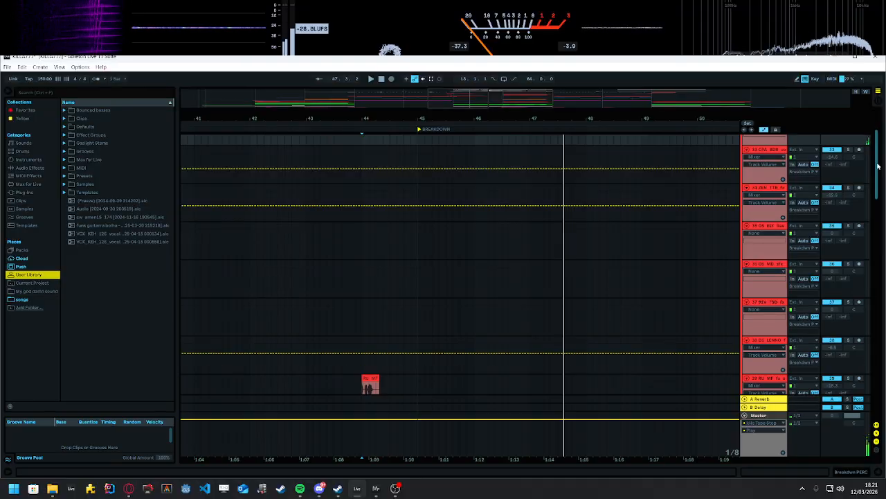
{"action": "left_click_drag", "start_coordinate": [878, 166], "coordinate": [878, 207]}
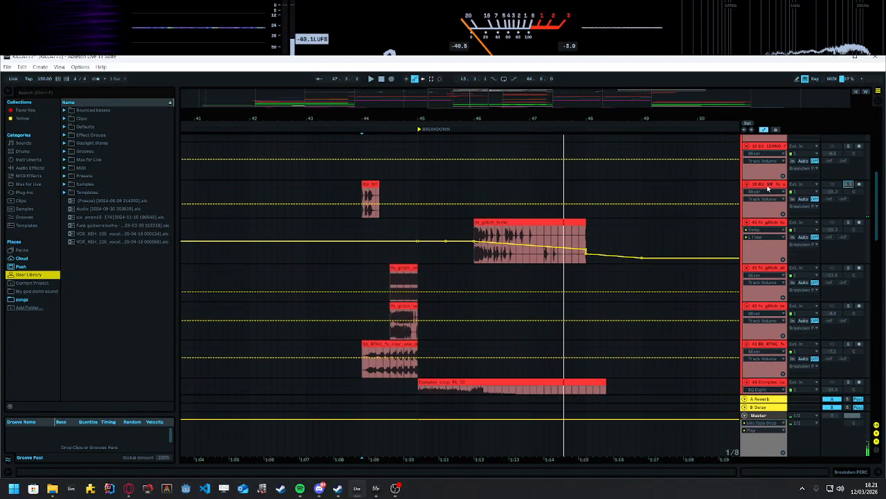
{"action": "double_click", "coordinate": [755, 199]}
{"action": "key", "text": "space"}
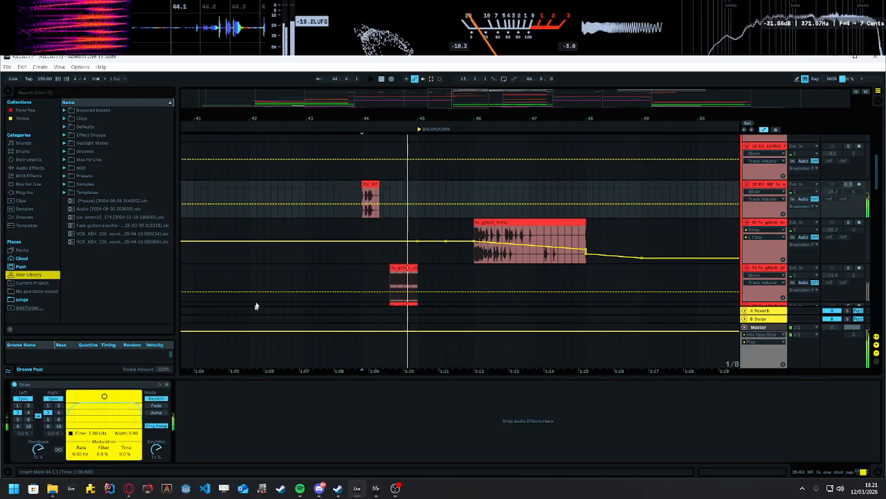
{"action": "key", "text": "space"}
Step: Audition the RTHC riser one-shot track and the fx_glitch_textury track in solo, one after the other
{"action": "scroll", "coordinate": [346, 277], "scroll_direction": "down", "scroll_amount": 4}
{"action": "left_click", "coordinate": [496, 267]}
{"action": "scroll", "coordinate": [497, 268], "scroll_direction": "up", "scroll_amount": 1}
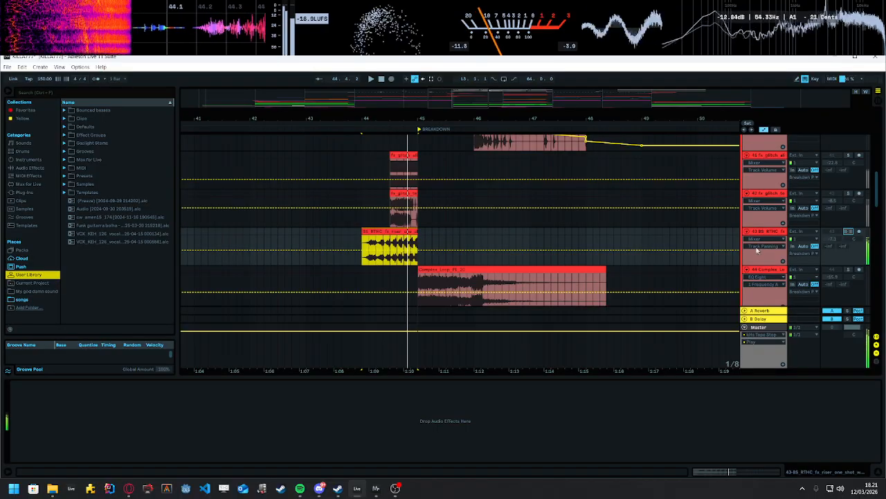
{"action": "scroll", "coordinate": [784, 253], "scroll_direction": "up", "scroll_amount": 3}
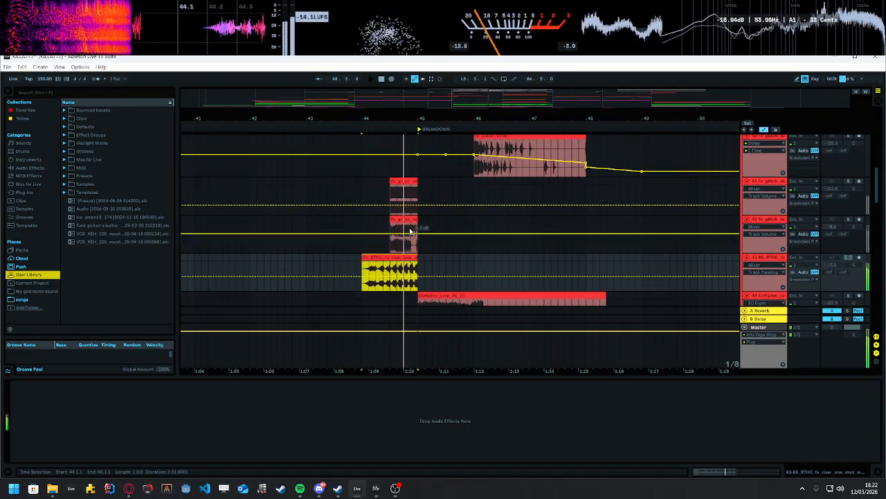
{"action": "left_click", "coordinate": [841, 229]}
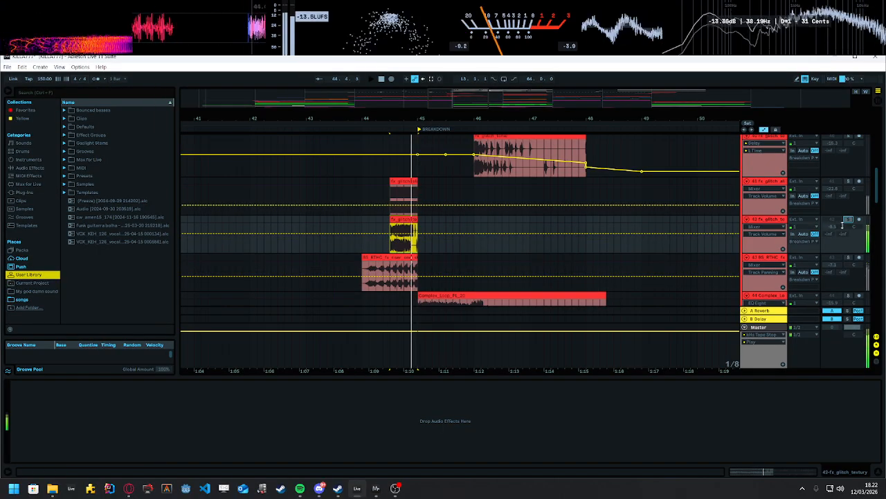
{"action": "key", "text": "space"}
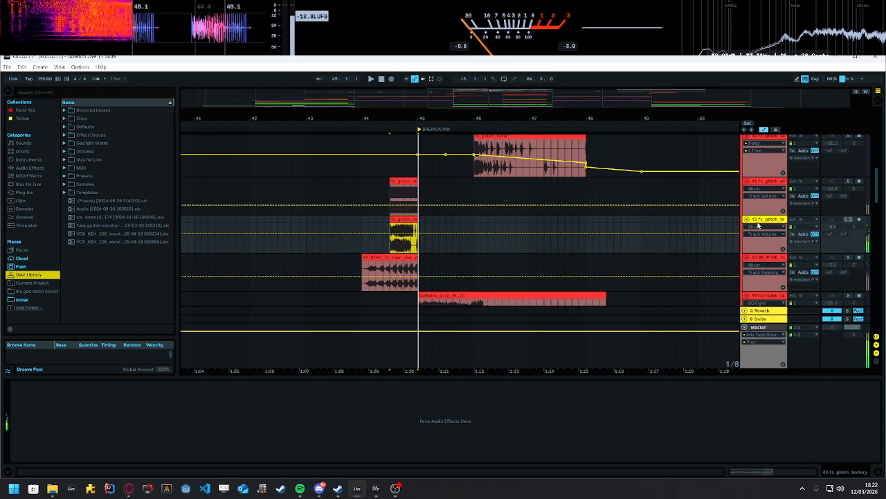
{"action": "scroll", "coordinate": [767, 227], "scroll_direction": "up", "scroll_amount": 1}
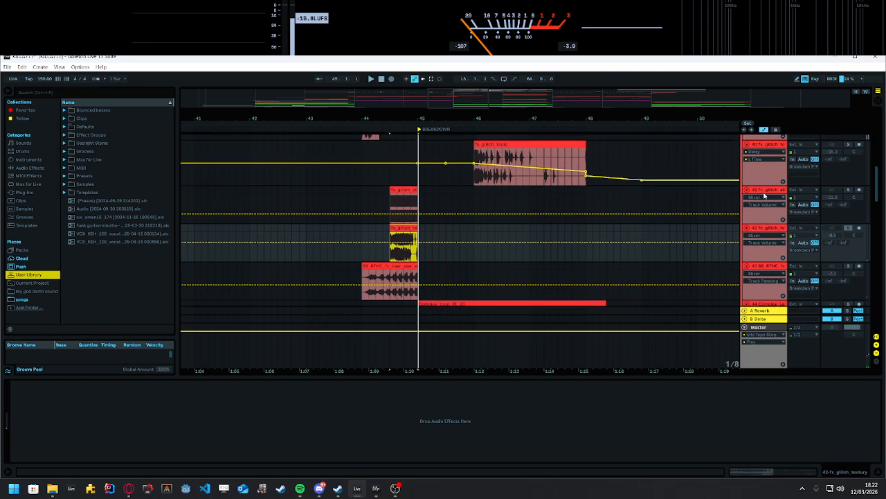
Step: Play the fx_glitch_alive_censor track in solo and select its clip before the breakdown
{"action": "key", "text": "space"}
{"action": "key", "text": "space"}
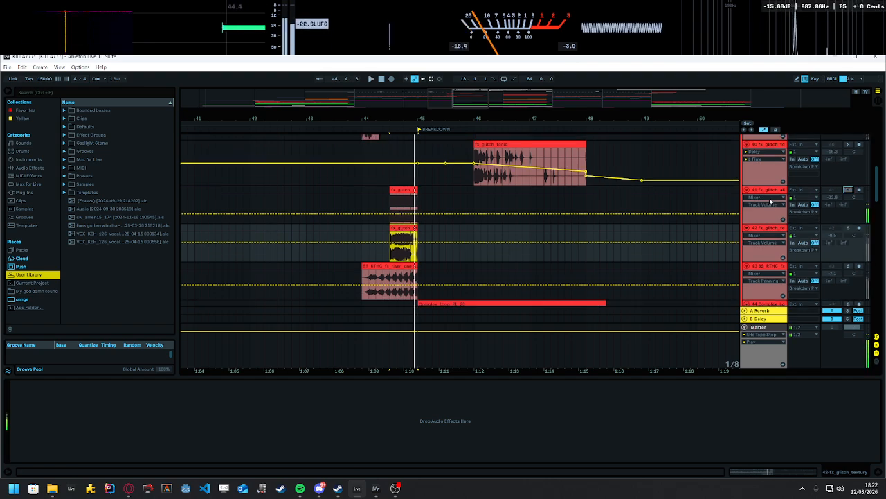
{"action": "left_click", "coordinate": [762, 190]}
{"action": "scroll", "coordinate": [403, 277], "scroll_direction": "up", "scroll_amount": 2}
{"action": "left_click", "coordinate": [395, 241]}
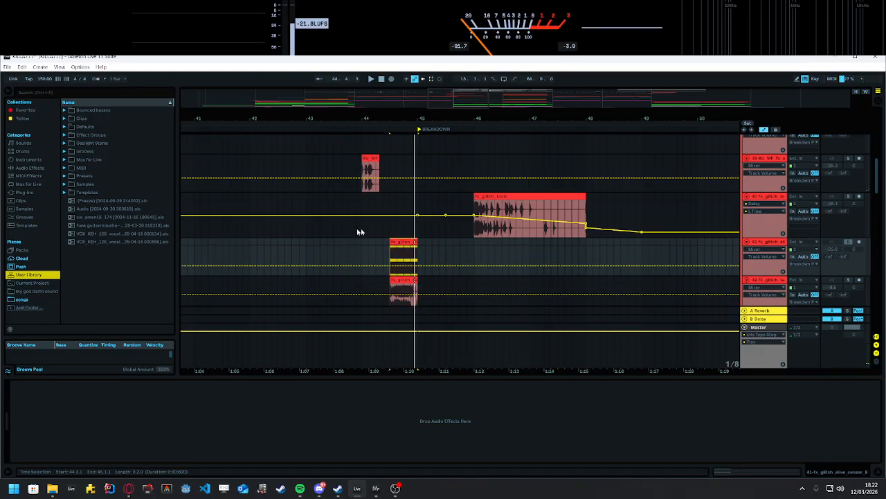
Step: Select the DS_ARCANDO vinyl one-shot clip just before bar 45 and play its track in solo
{"action": "scroll", "coordinate": [416, 236], "scroll_direction": "down", "scroll_amount": 6}
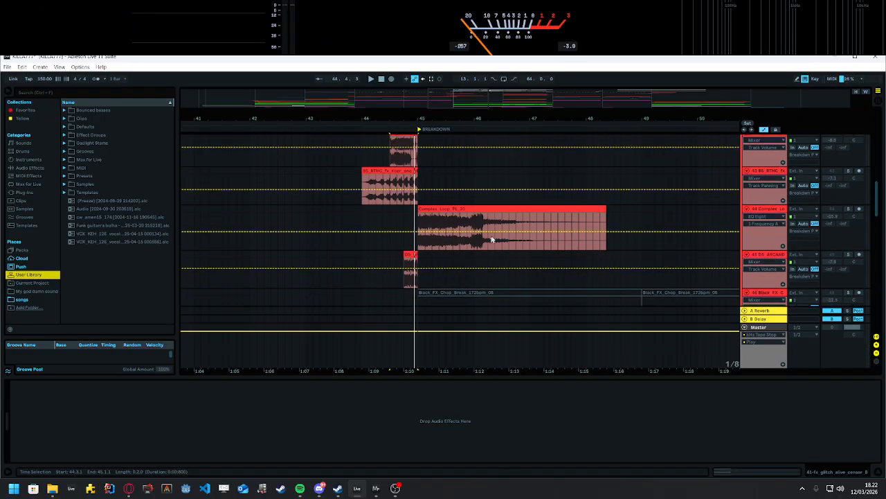
{"action": "left_click", "coordinate": [411, 200]}
{"action": "left_click", "coordinate": [848, 194]}
{"action": "key", "text": "space"}
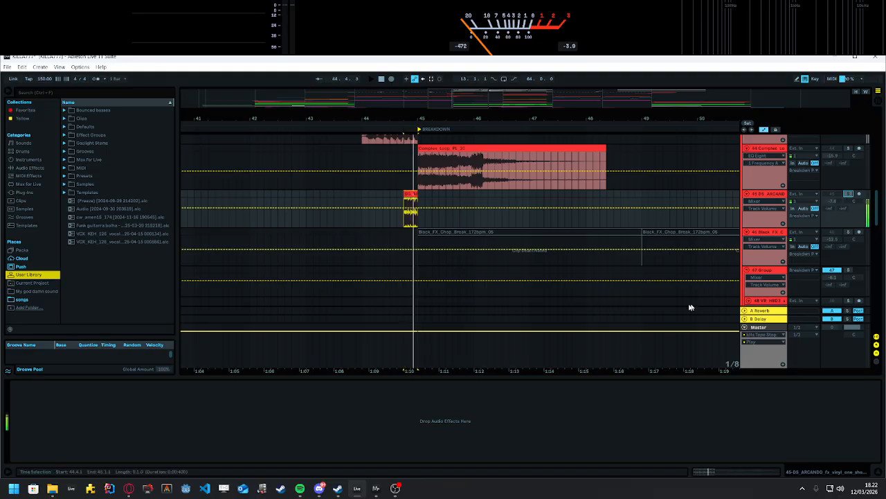
{"action": "key", "text": "space"}
{"action": "key", "text": "space"}
{"action": "key", "text": "space"}
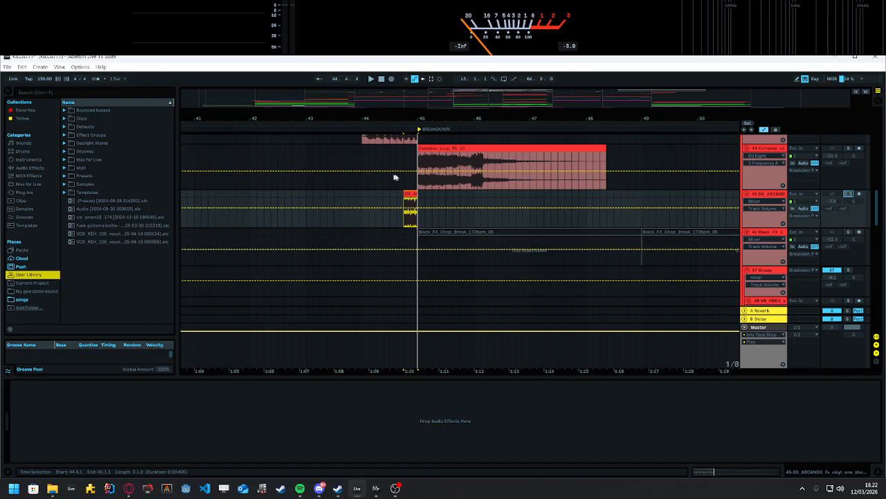
Step: Examine the Complex_Loop_PL_20 clip and its EQ Eight at the breakdown start, and reselect the DS_ARCANDO vinyl clip
{"action": "left_click_drag", "start_coordinate": [518, 105], "coordinate": [433, 181]}
{"action": "mouse_move", "coordinate": [390, 371]}
{"action": "left_mouse_down"}
{"action": "mouse_move", "coordinate": [362, 371]}
{"action": "mouse_move", "coordinate": [379, 371]}
{"action": "left_mouse_up"}
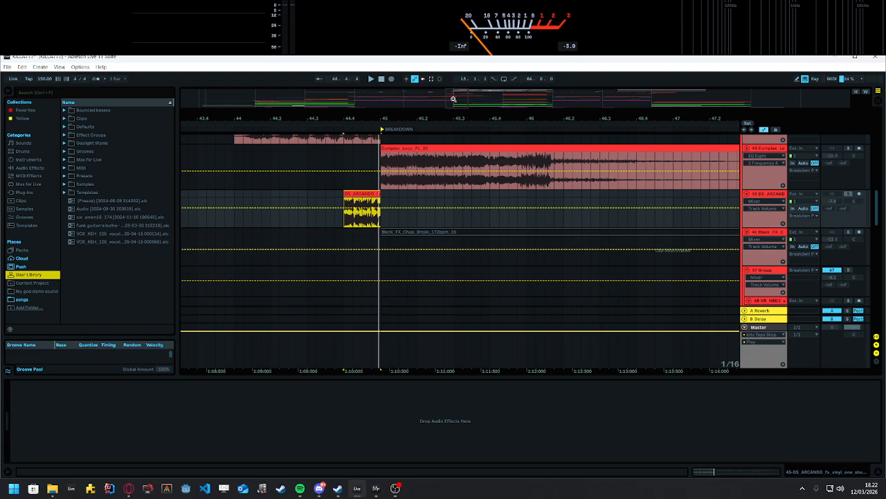
{"action": "scroll", "coordinate": [485, 235], "scroll_direction": "up", "scroll_amount": 2}
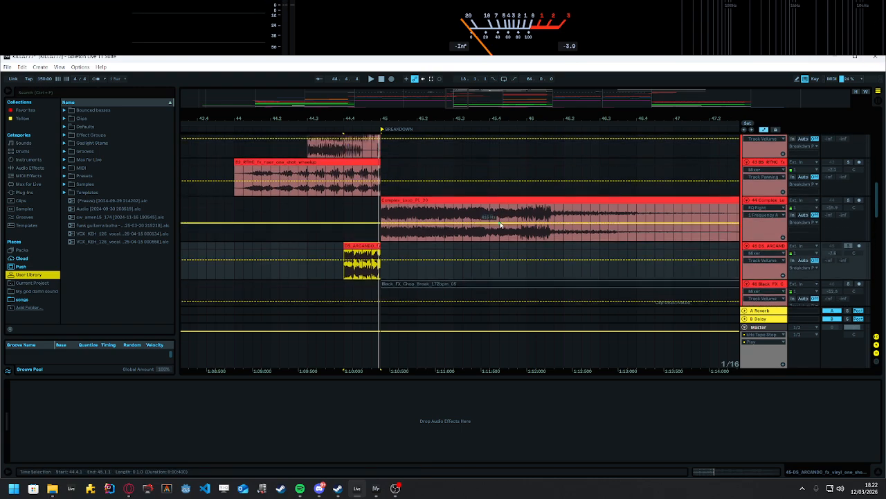
{"action": "left_click", "coordinate": [467, 199]}
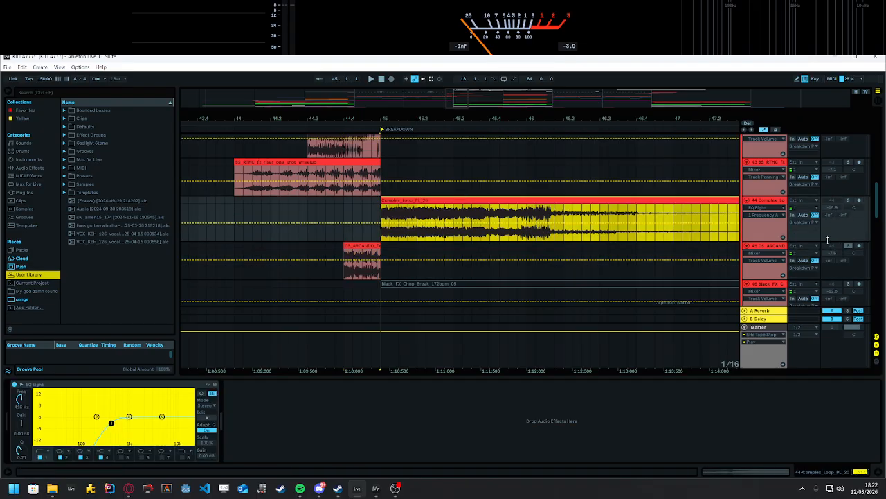
{"action": "scroll", "coordinate": [828, 239], "scroll_direction": "up", "scroll_amount": 2}
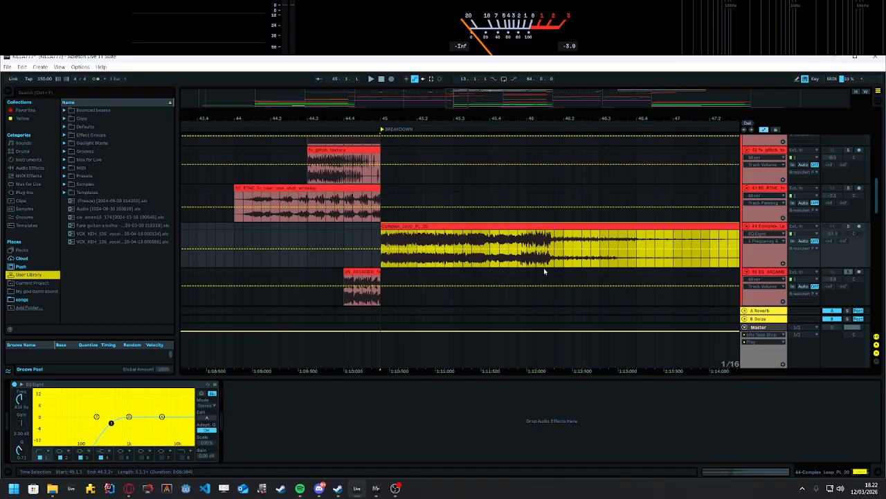
{"action": "left_click", "coordinate": [372, 271]}
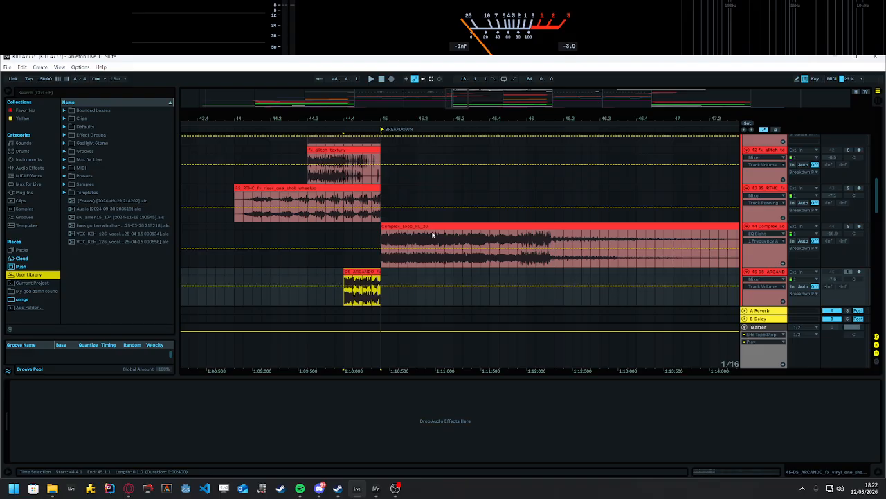
Step: Play the Complex_Loop_PL_20 track in solo from the start of the breakdown with its EQ Eight shown
{"action": "key", "text": "space"}
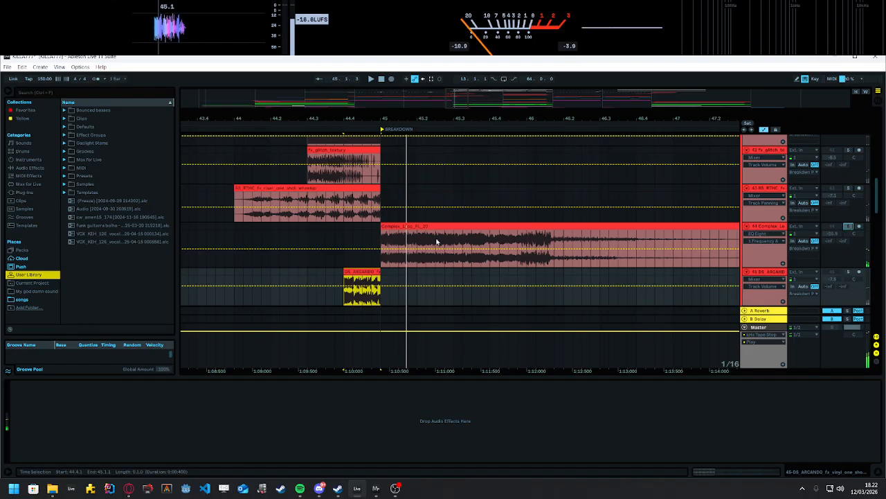
{"action": "key", "text": "space"}
{"action": "left_click", "coordinate": [437, 241]}
{"action": "key", "text": "space"}
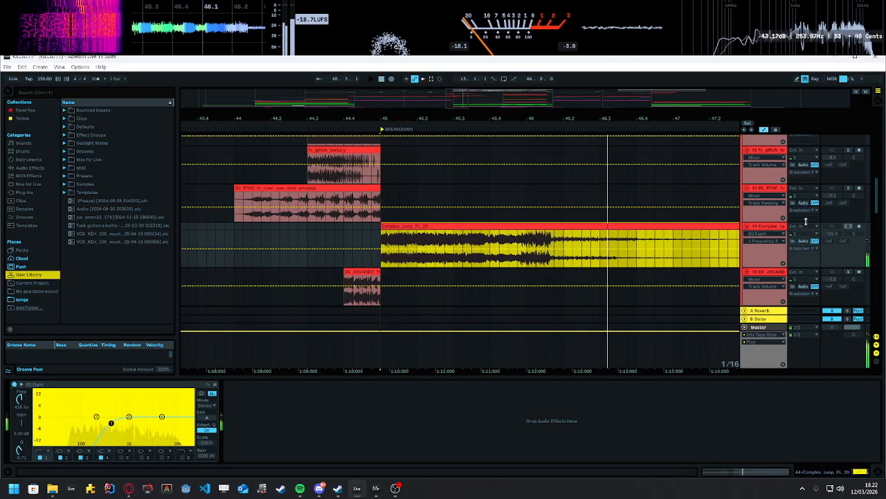
{"action": "key", "text": "space"}
{"action": "scroll", "coordinate": [761, 236], "scroll_direction": "up", "scroll_amount": 4}
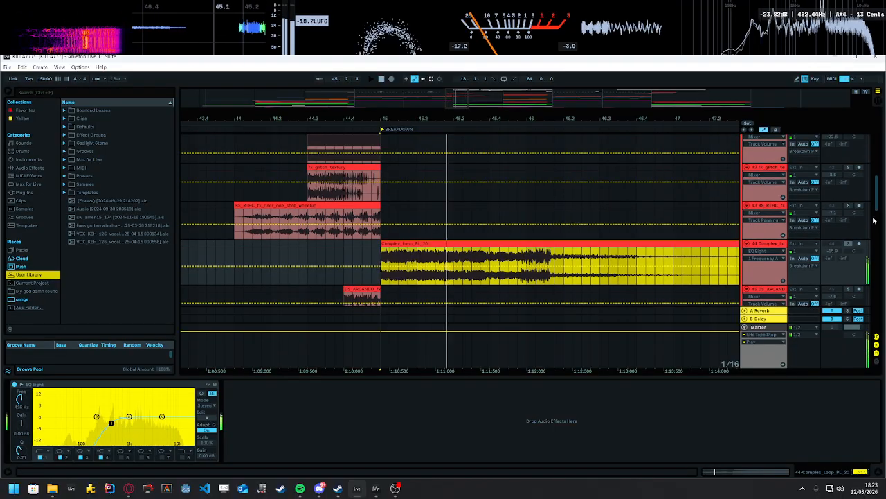
{"action": "key", "text": "space"}
Step: Select the fx_glitch_tonic clip at bar 46 and play it in solo with its Reverb, Delay and Shifter effects
{"action": "left_click", "coordinate": [637, 219]}
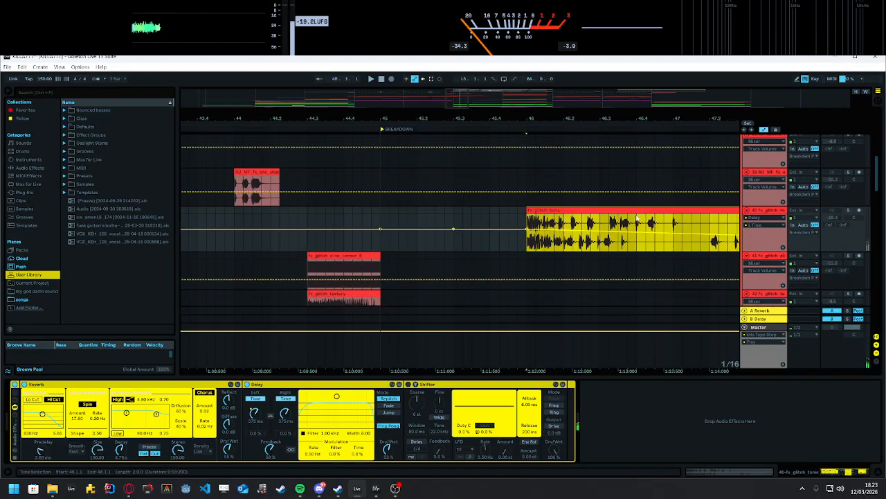
{"action": "key", "text": "space"}
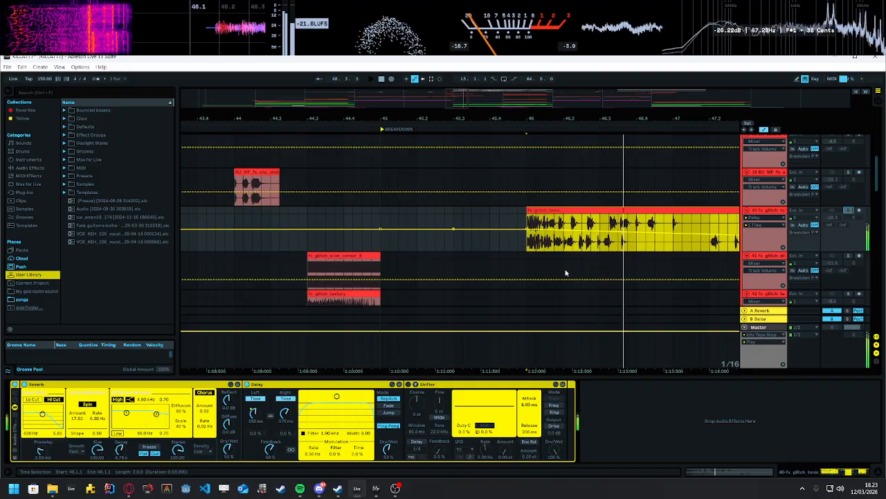
{"action": "left_click_drag", "start_coordinate": [496, 122], "coordinate": [515, 210]}
Step: Compare the fx_glitch_tonic clip without effects by playing it with its Audio Effect Rack switched off, and switch the rack back on
{"action": "left_click", "coordinate": [15, 384]}
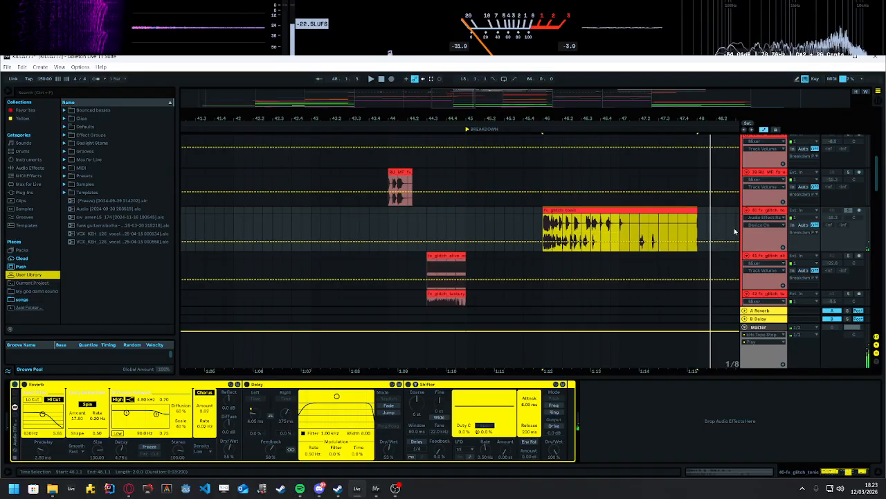
{"action": "left_click", "coordinate": [582, 208]}
{"action": "key", "text": "space"}
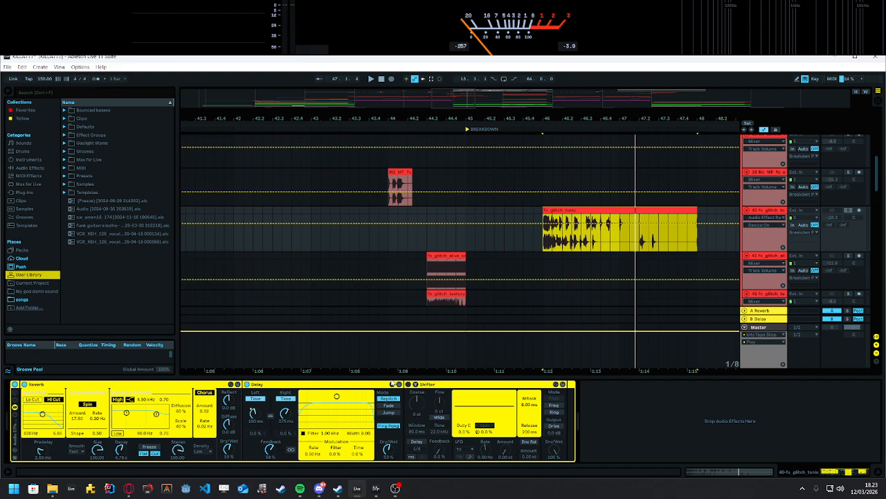
Step: Inspect the Shifter and Delay devices, switching the Delay's left channel to Sync and back to Time
{"action": "left_click", "coordinate": [447, 386]}
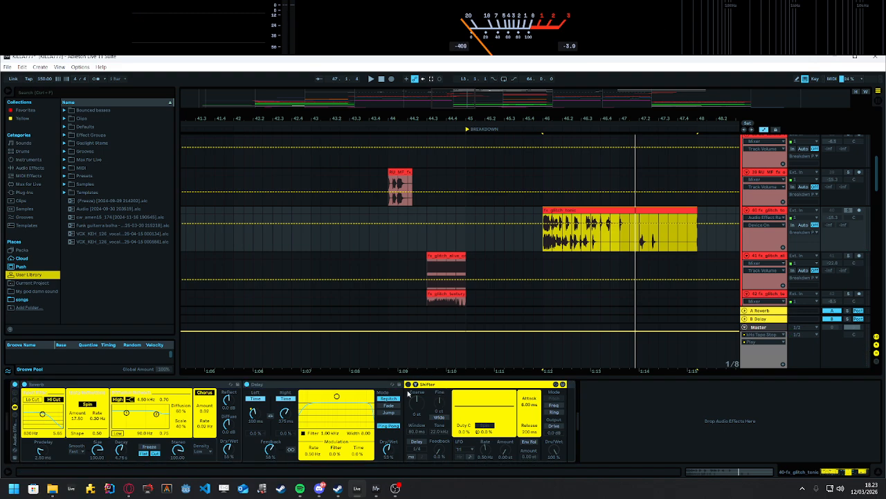
{"action": "left_click", "coordinate": [282, 387]}
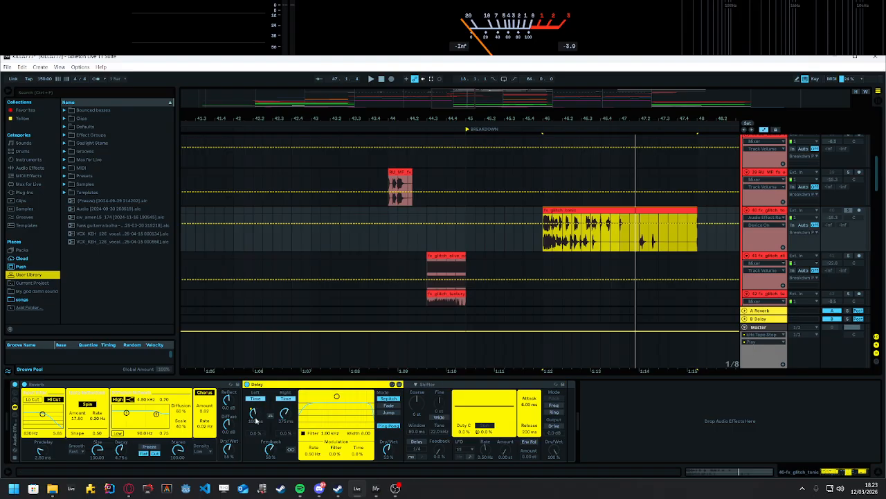
{"action": "left_click", "coordinate": [260, 399]}
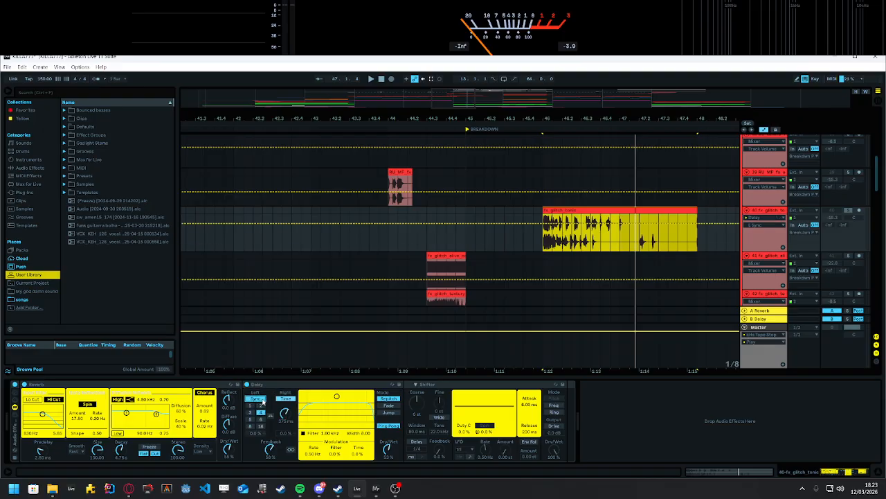
{"action": "left_click", "coordinate": [256, 399]}
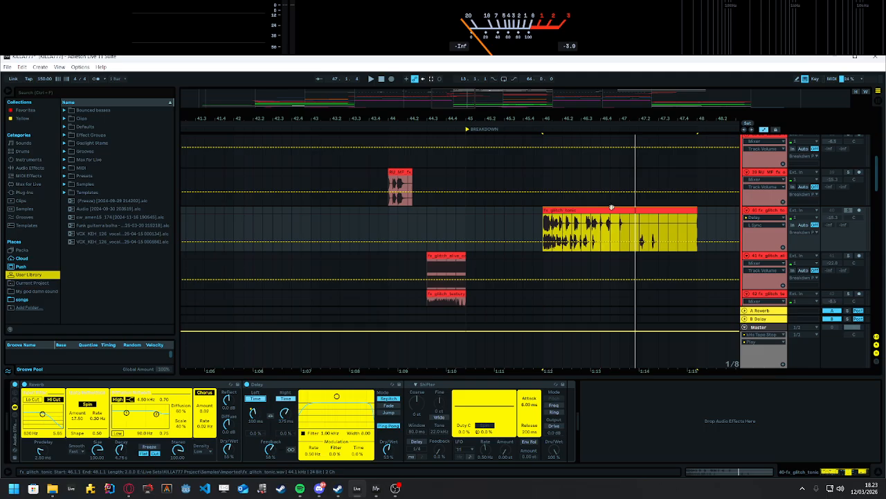
Step: Check the Delay's list of automatable parameters on the fx_glitch_tonic track and replay its clip from bar 46
{"action": "left_click", "coordinate": [763, 225]}
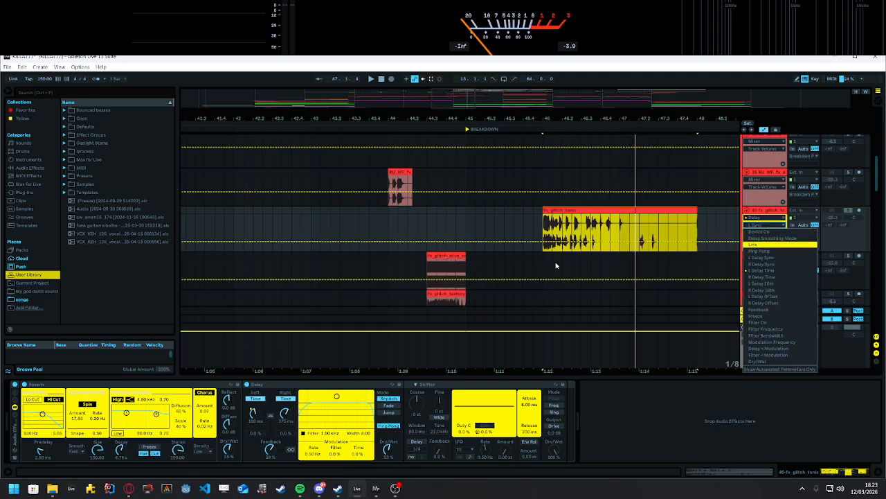
{"action": "left_click", "coordinate": [546, 240]}
{"action": "left_click", "coordinate": [540, 229]}
{"action": "key", "text": "space"}
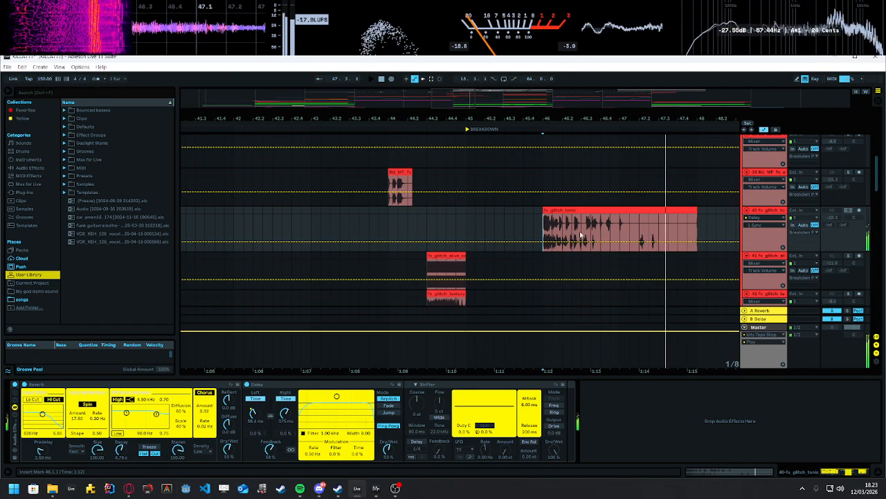
{"action": "key", "text": "space"}
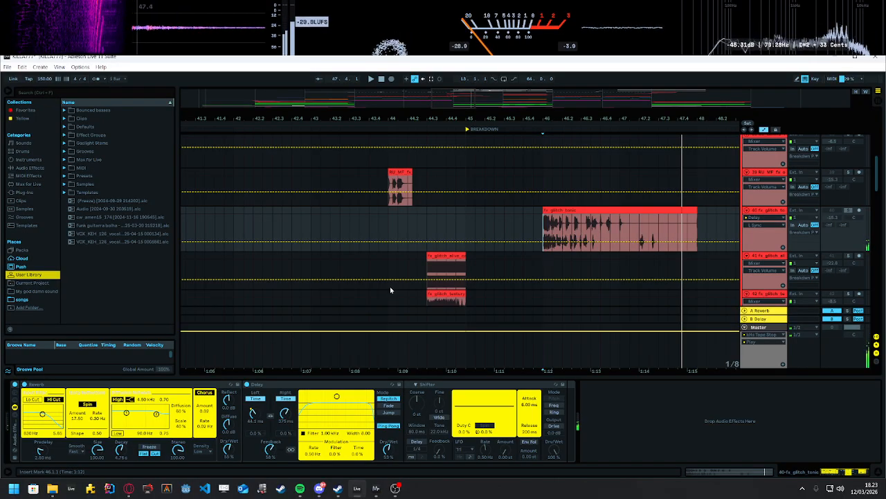
Step: Replay the fx_glitch_tonic clip from bar 46 in solo and hide the track's device chain
{"action": "key", "text": "space"}
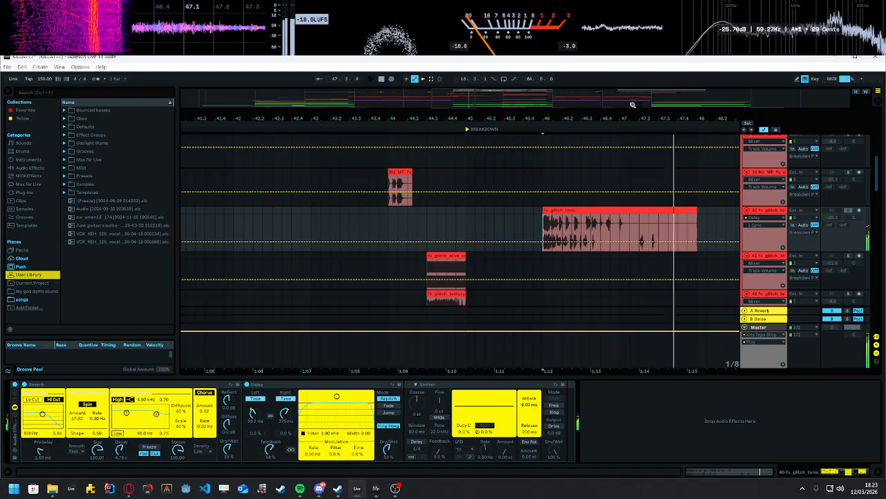
{"action": "left_click_drag", "start_coordinate": [588, 104], "coordinate": [546, 99]}
{"action": "scroll", "coordinate": [567, 158], "scroll_direction": "up", "scroll_amount": 2}
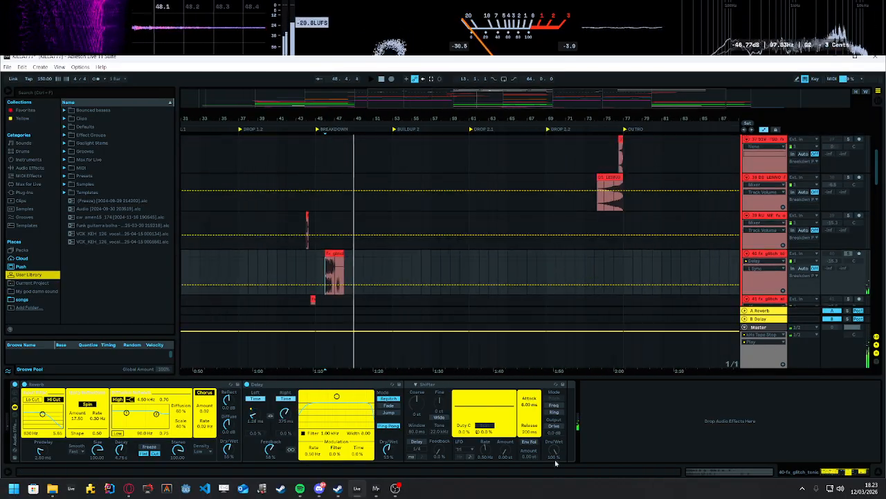
{"action": "key", "text": "ctrl+alt+l"}
Step: Solo the Breakdown PERC group and play the LENNO riser clip before the outro, continuing from bar 76 into the OUTRO section
{"action": "left_click_drag", "start_coordinate": [878, 228], "coordinate": [884, 158]}
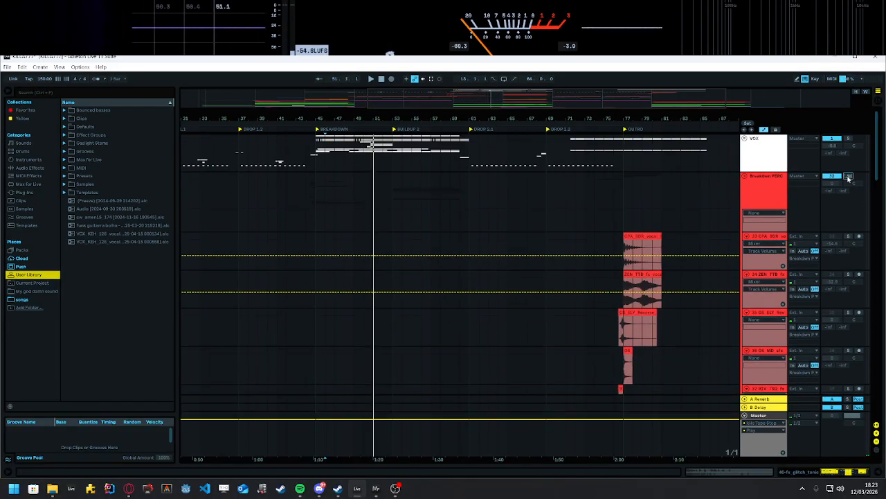
{"action": "scroll", "coordinate": [613, 283], "scroll_direction": "down", "scroll_amount": 3}
{"action": "left_click", "coordinate": [612, 338]}
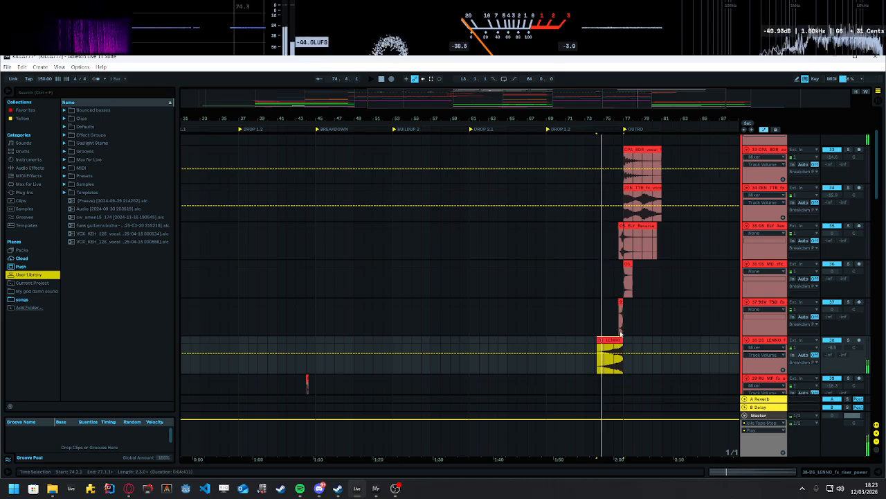
{"action": "left_click", "coordinate": [617, 329]}
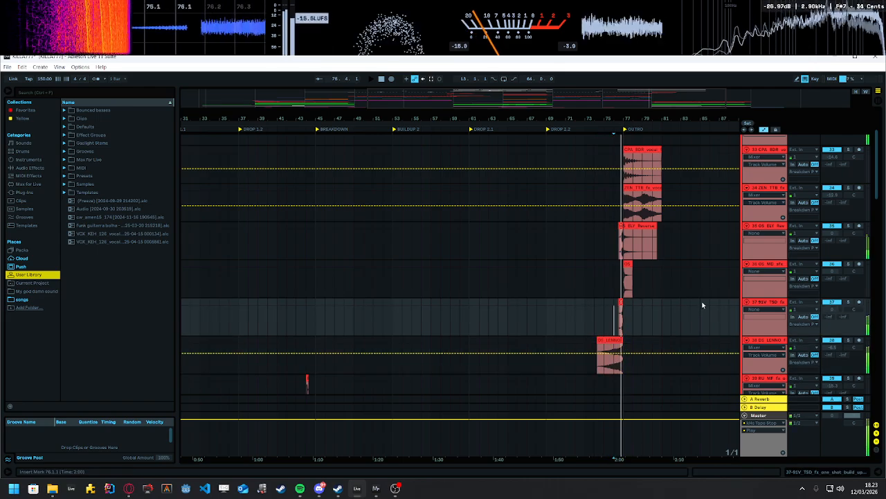
{"action": "scroll", "coordinate": [702, 304], "scroll_direction": "up", "scroll_amount": 3}
{"action": "scroll", "coordinate": [688, 311], "scroll_direction": "up", "scroll_amount": 1}
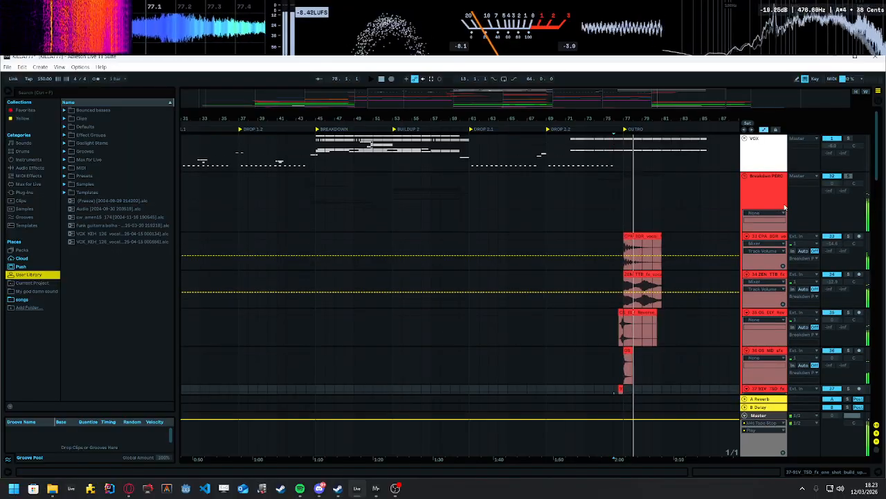
Step: Review the Breakdown PERC tracks across the whole song and fold the group
{"action": "left_click_drag", "start_coordinate": [535, 94], "coordinate": [496, 178]}
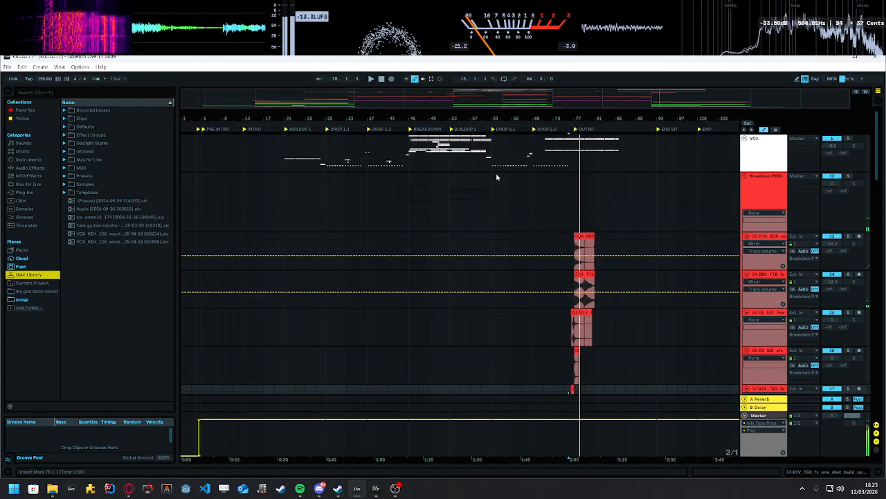
{"action": "scroll", "coordinate": [534, 314], "scroll_direction": "down", "scroll_amount": 6}
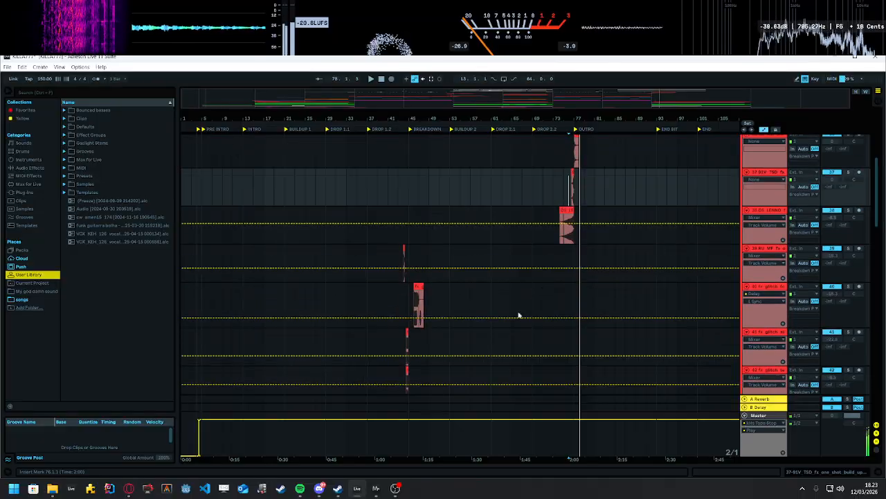
{"action": "scroll", "coordinate": [677, 266], "scroll_direction": "up", "scroll_amount": 6}
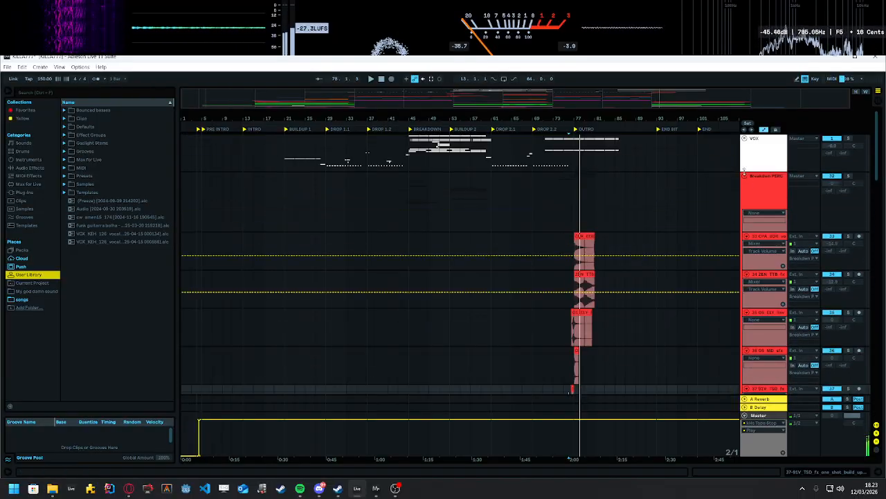
{"action": "left_click", "coordinate": [745, 177]}
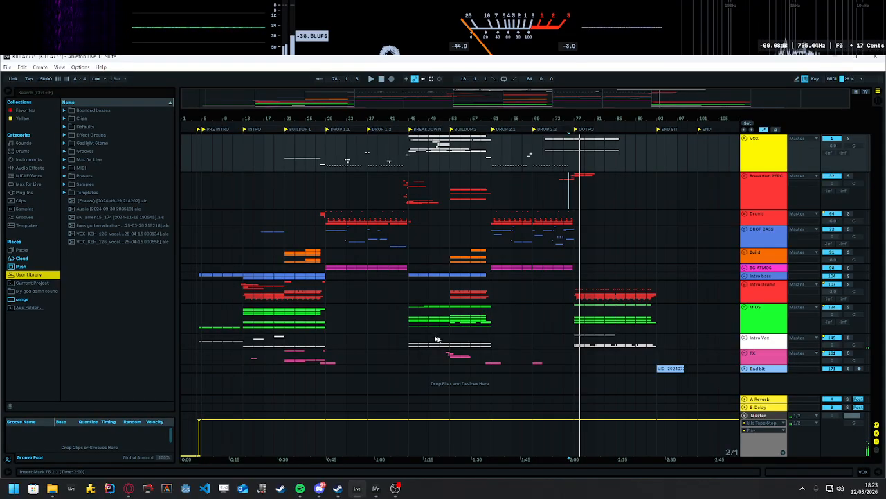